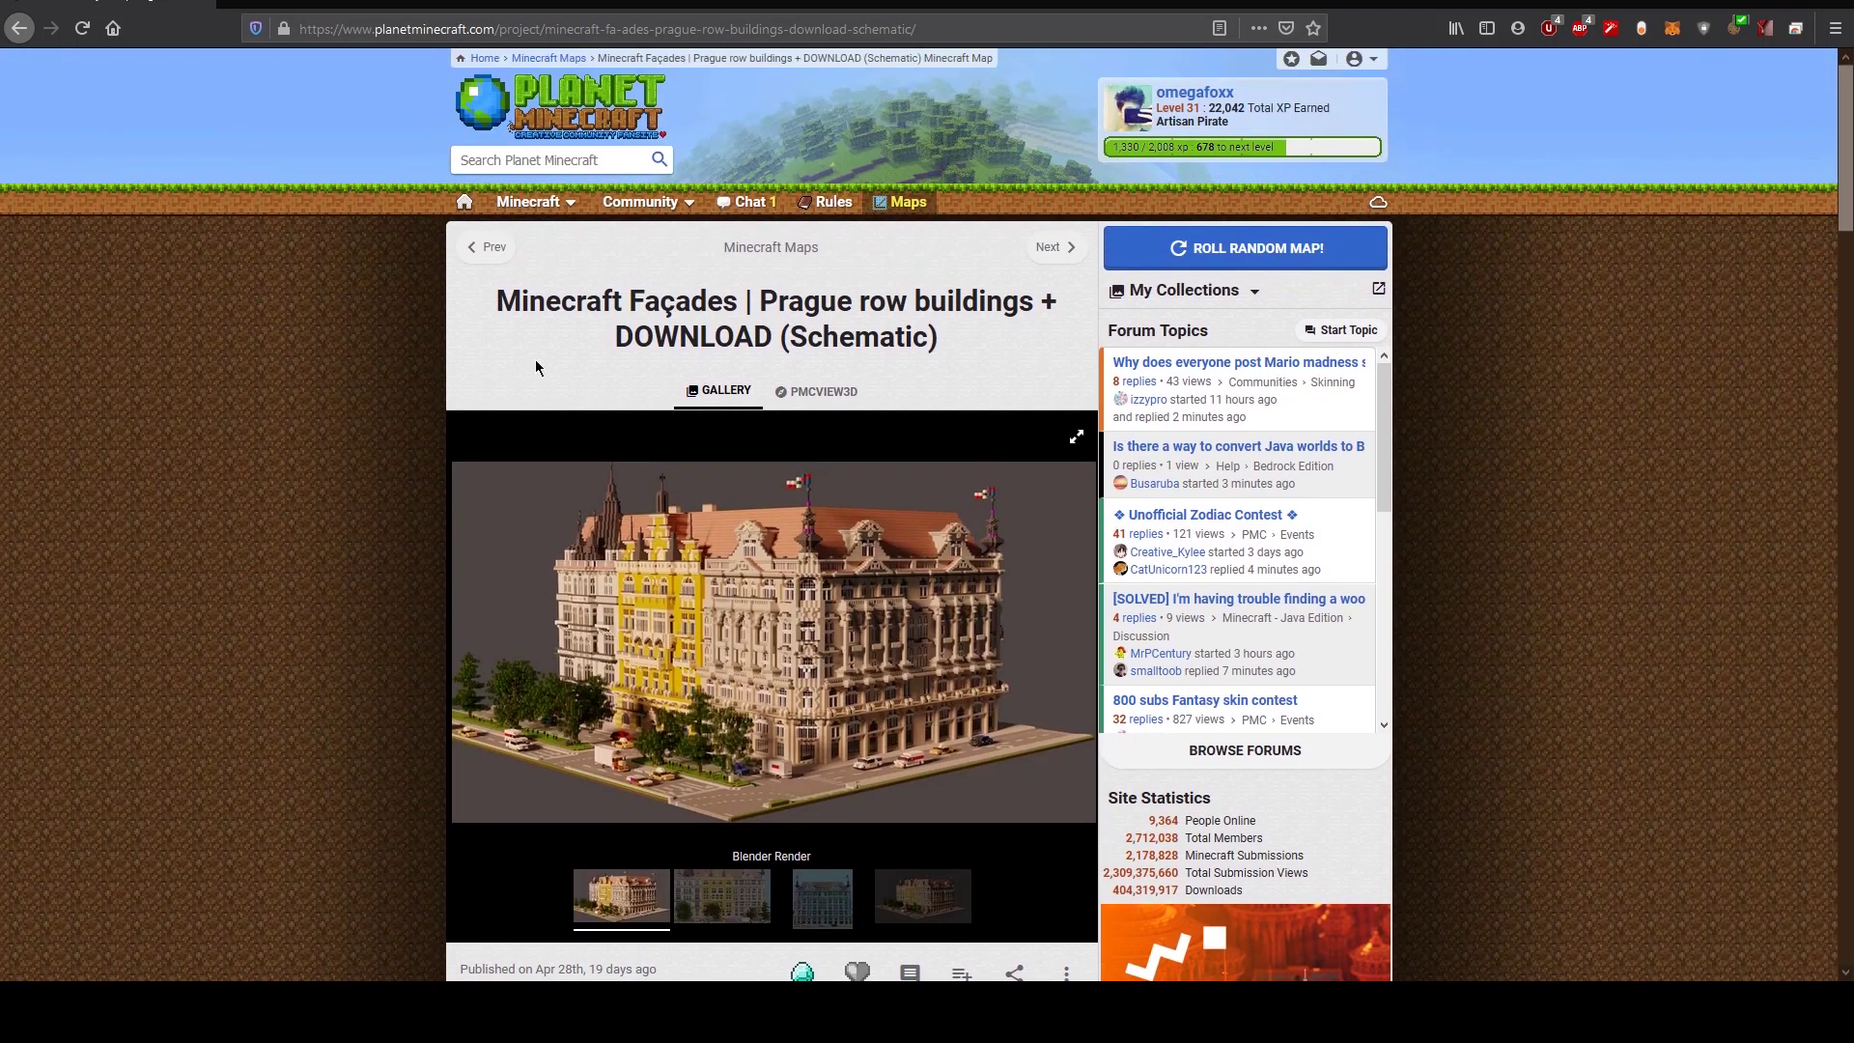
left_click_drag(467, 300, 942, 350)
scroll(133, 364, "down", 3)
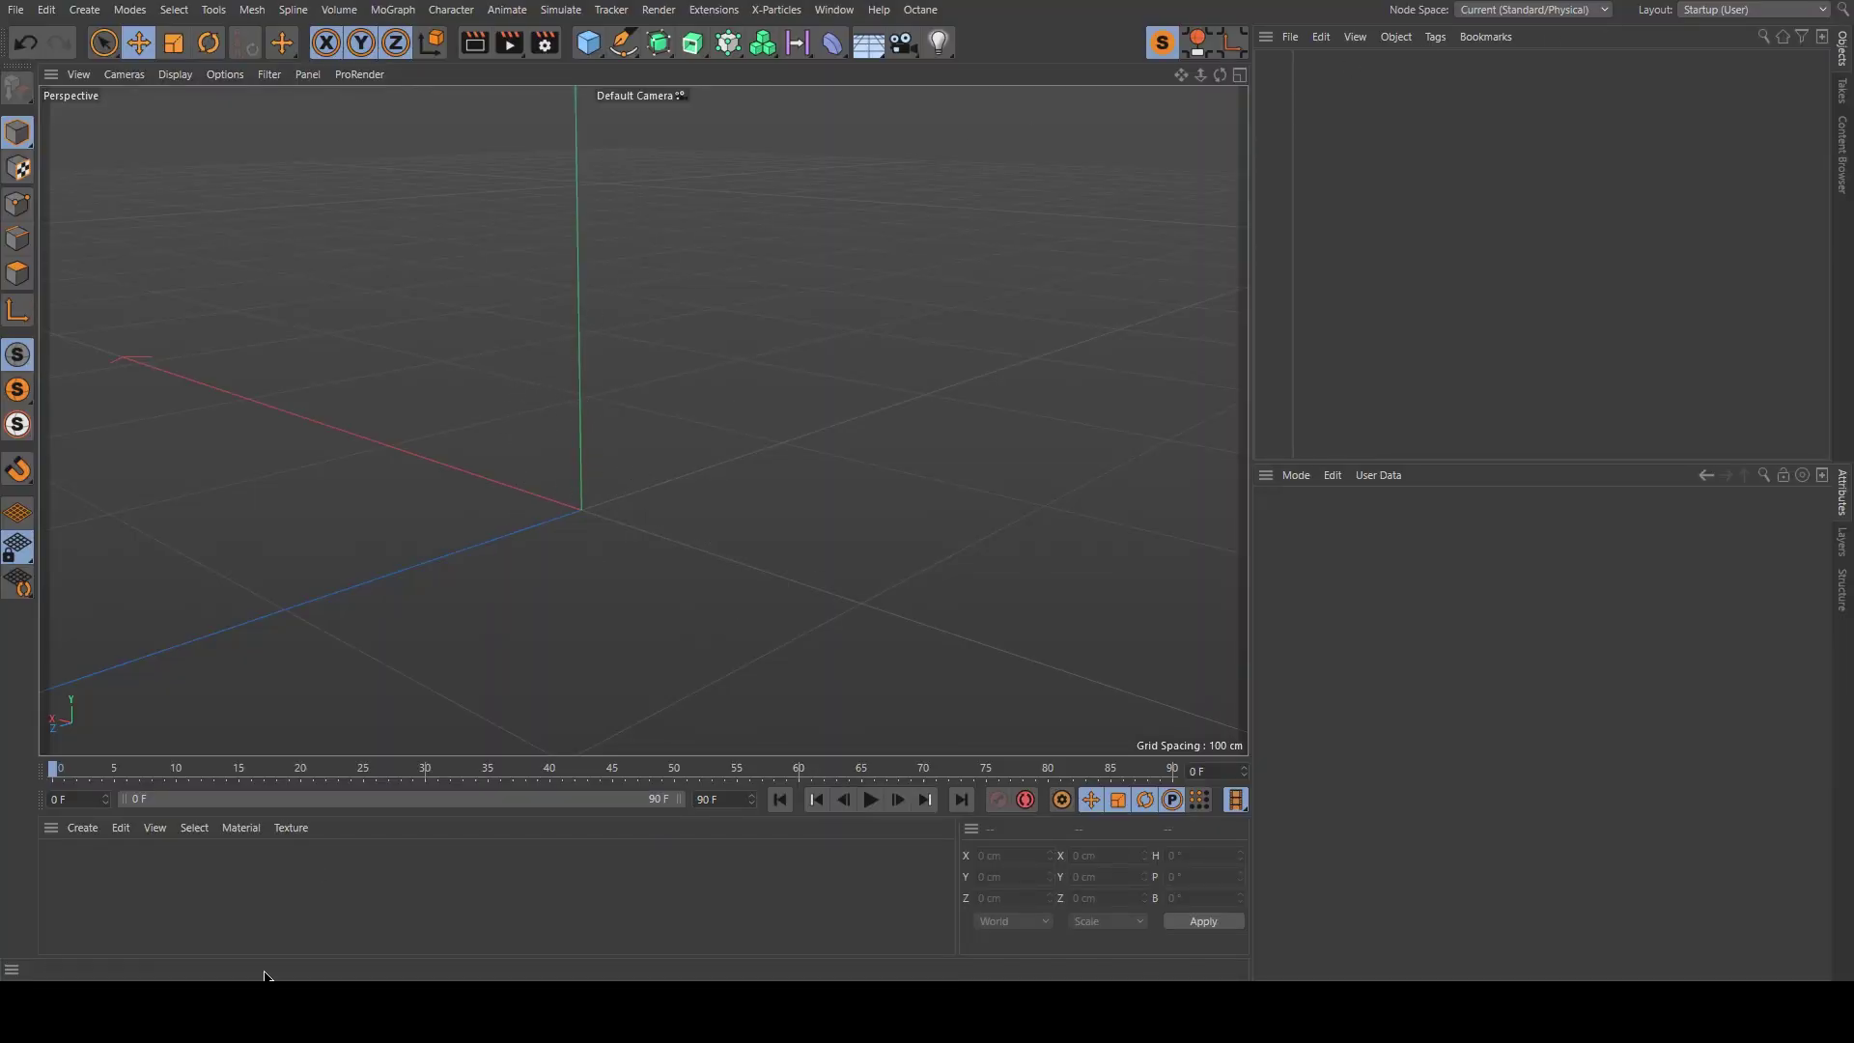
Import the prague OBJ model from its project folder with the default OBJ import settings.
key("alt+Tab")
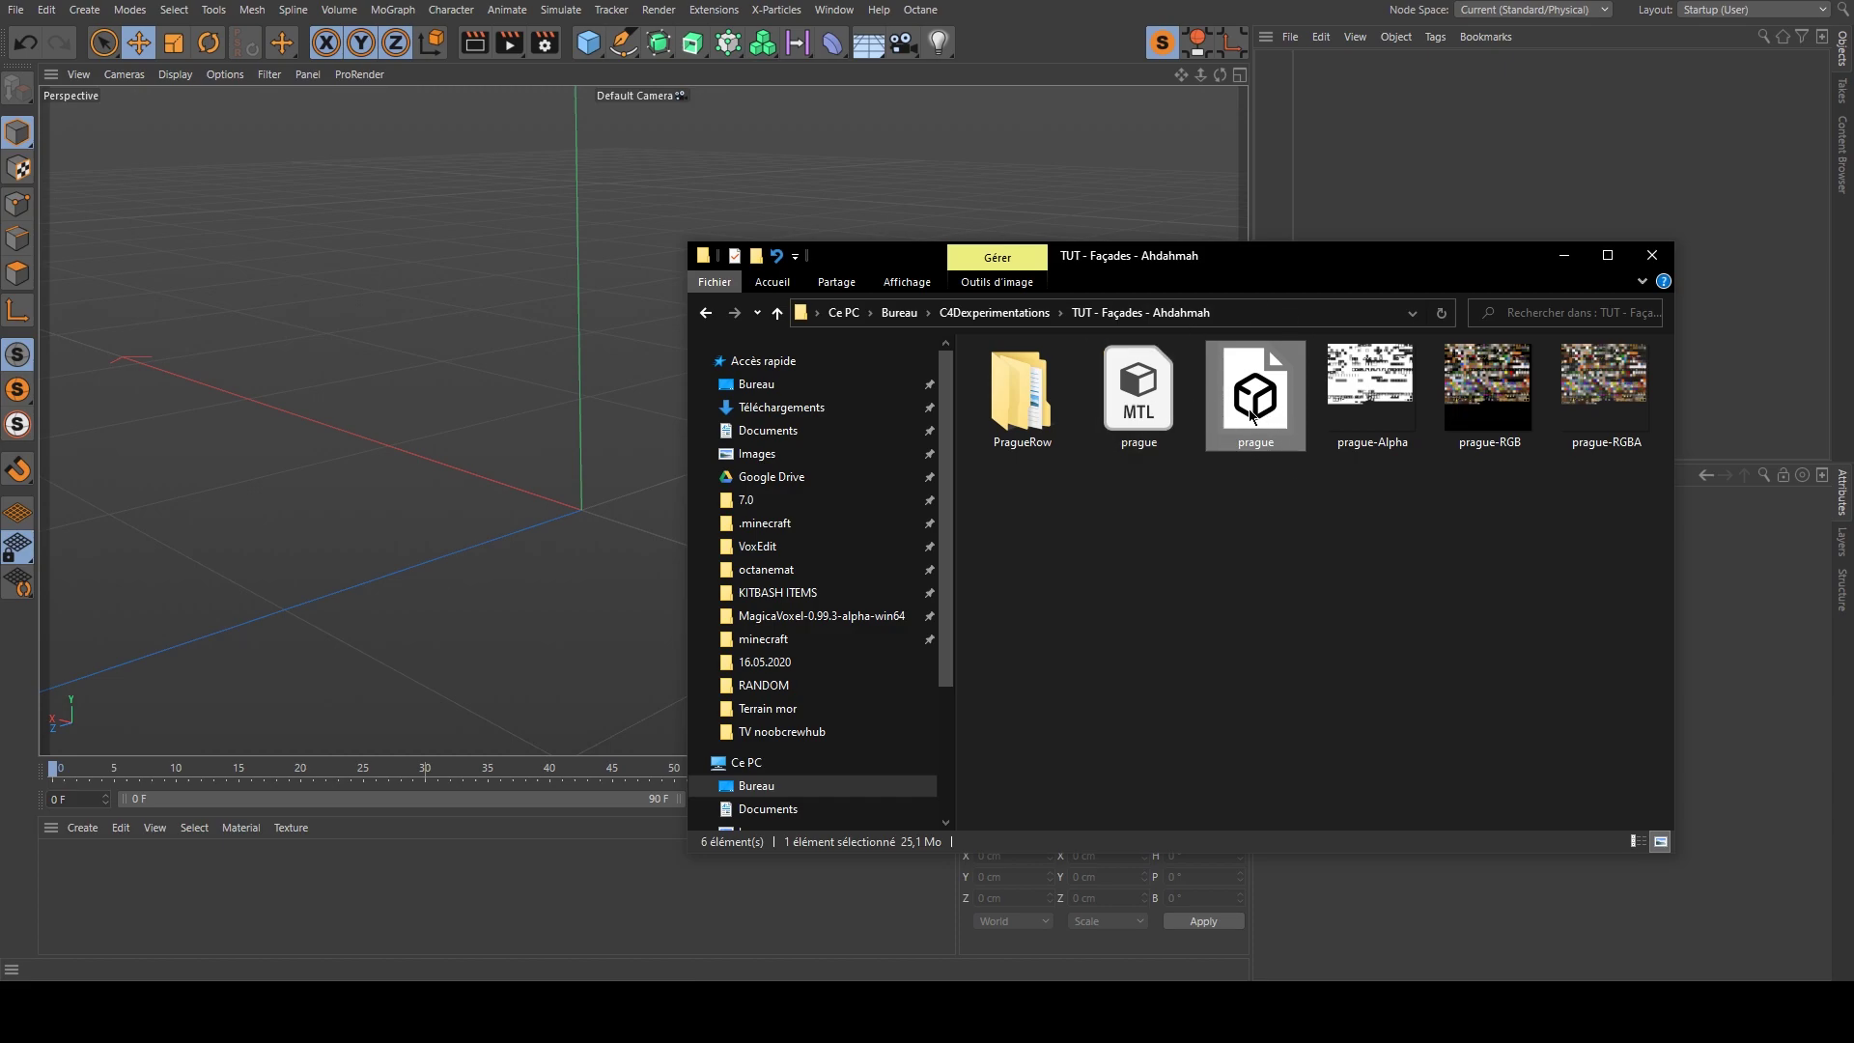
left_click_drag(1261, 401, 533, 271)
left_click(883, 558)
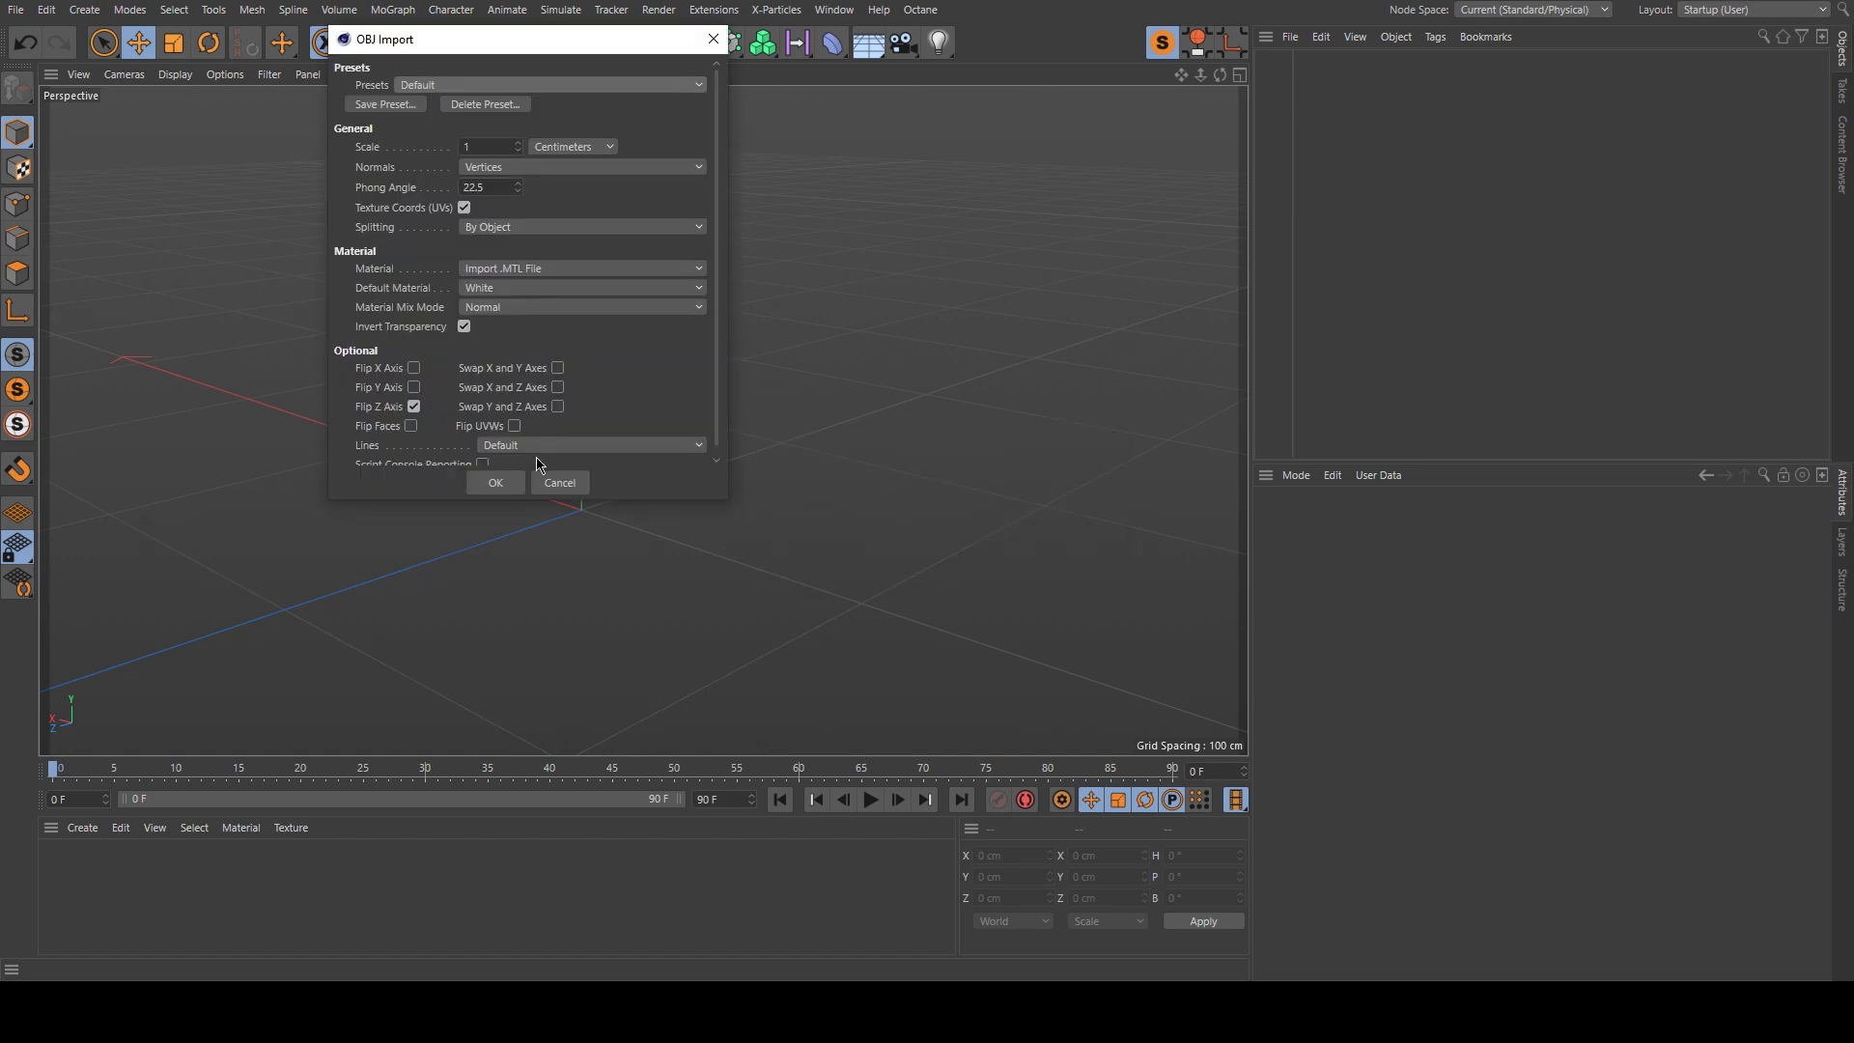
left_click(495, 482)
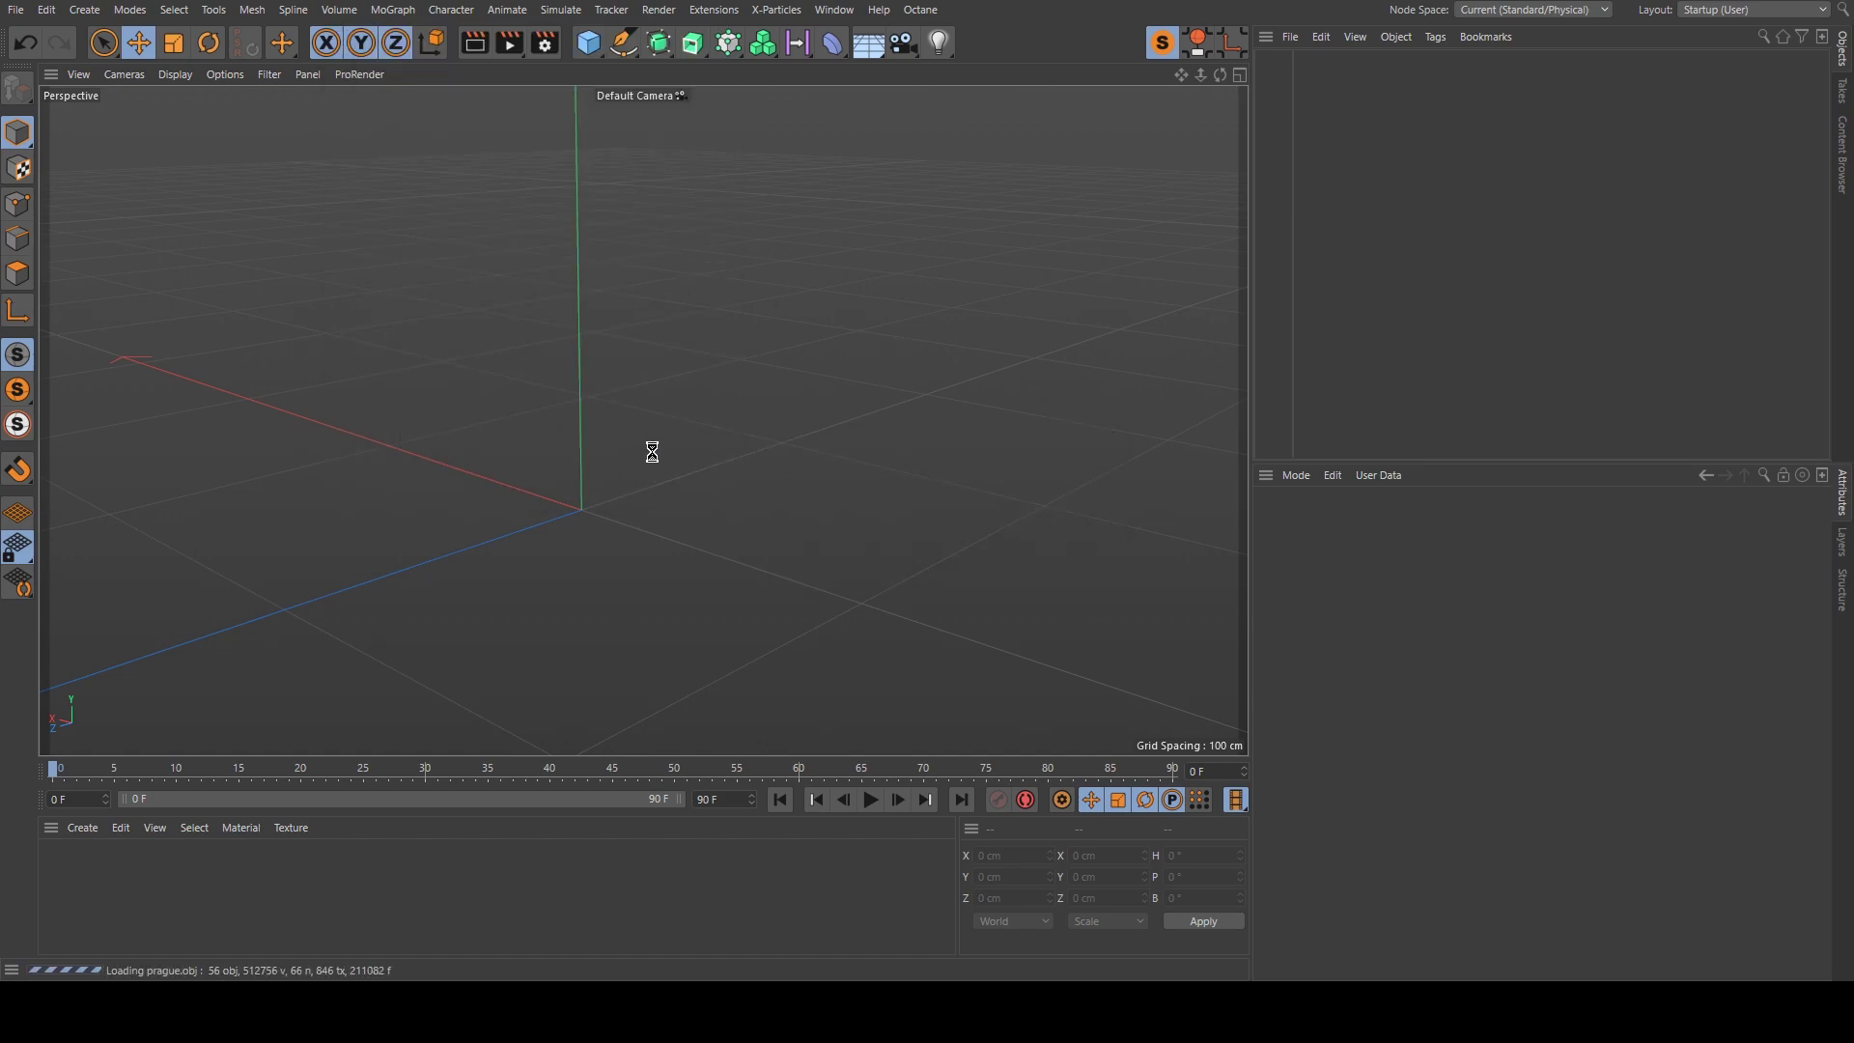
left_click_drag(652, 452, 307, 482, "alt")
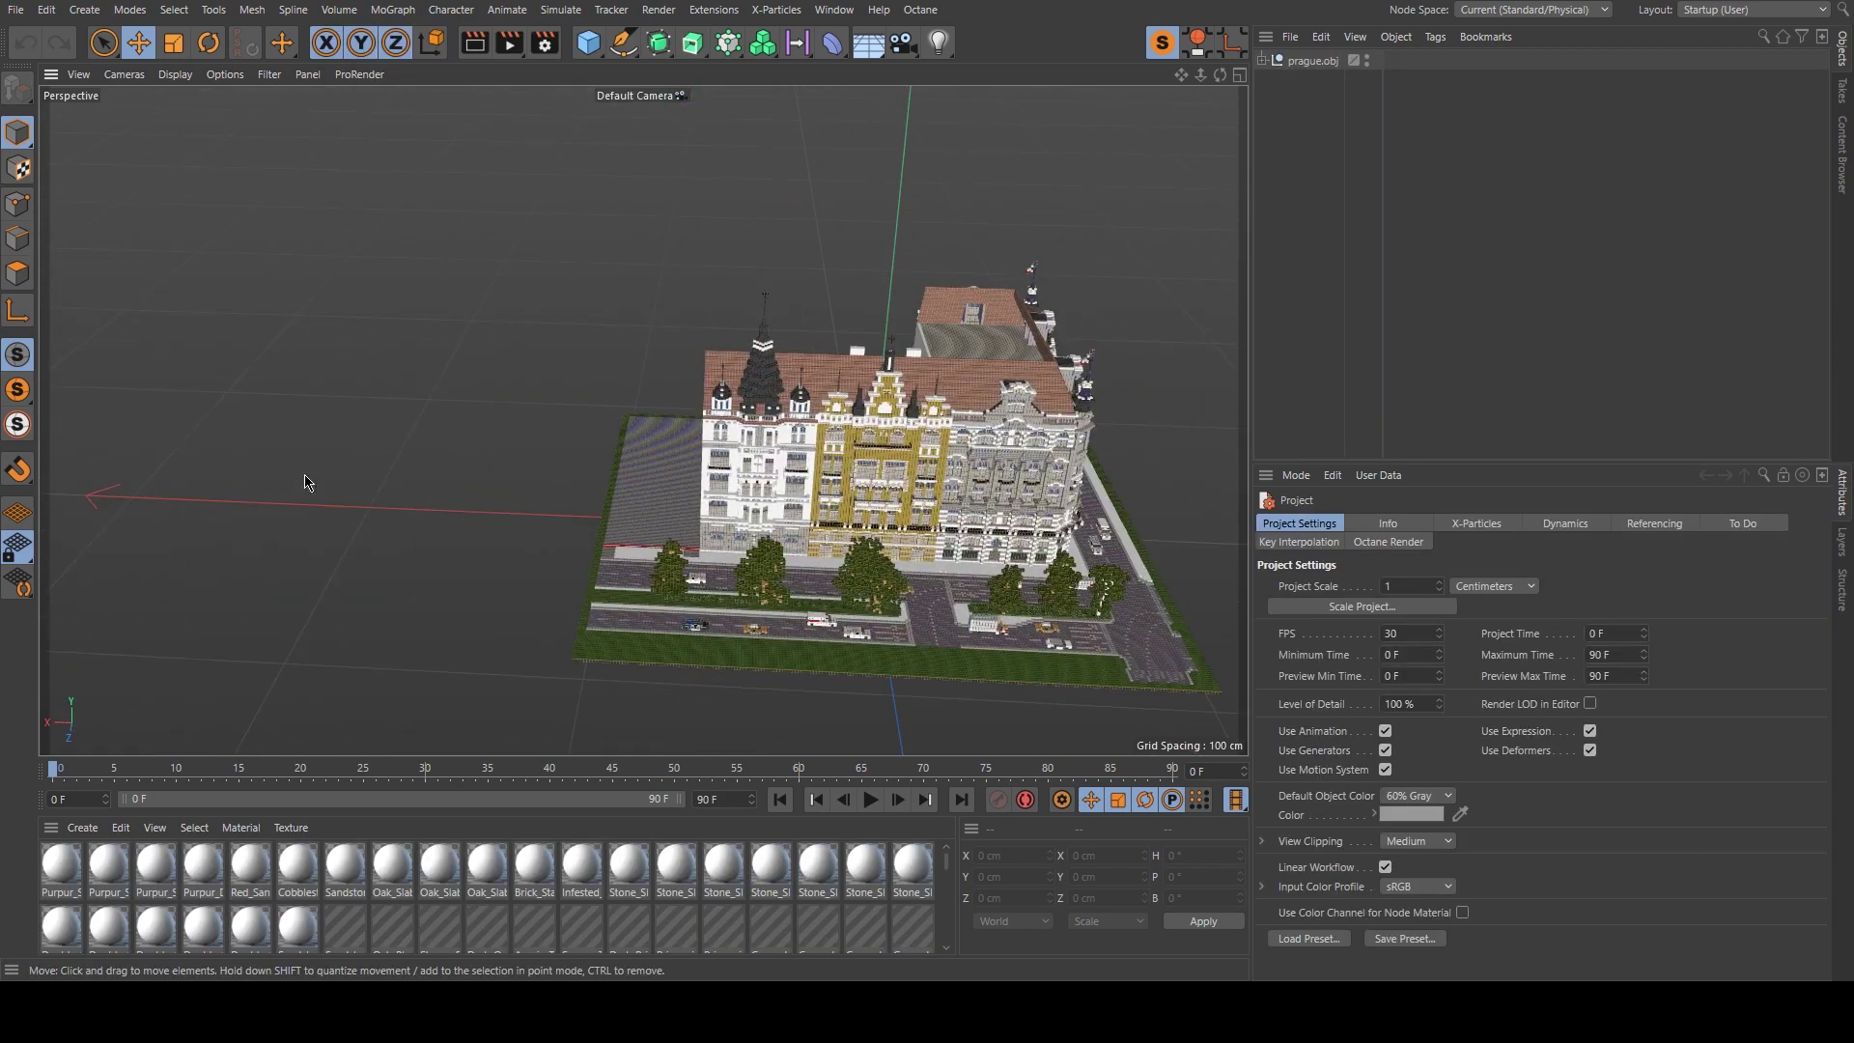
Delete all the materials that were imported with the prague model.
left_click(654, 889)
key("ctrl+a")
key("Delete")
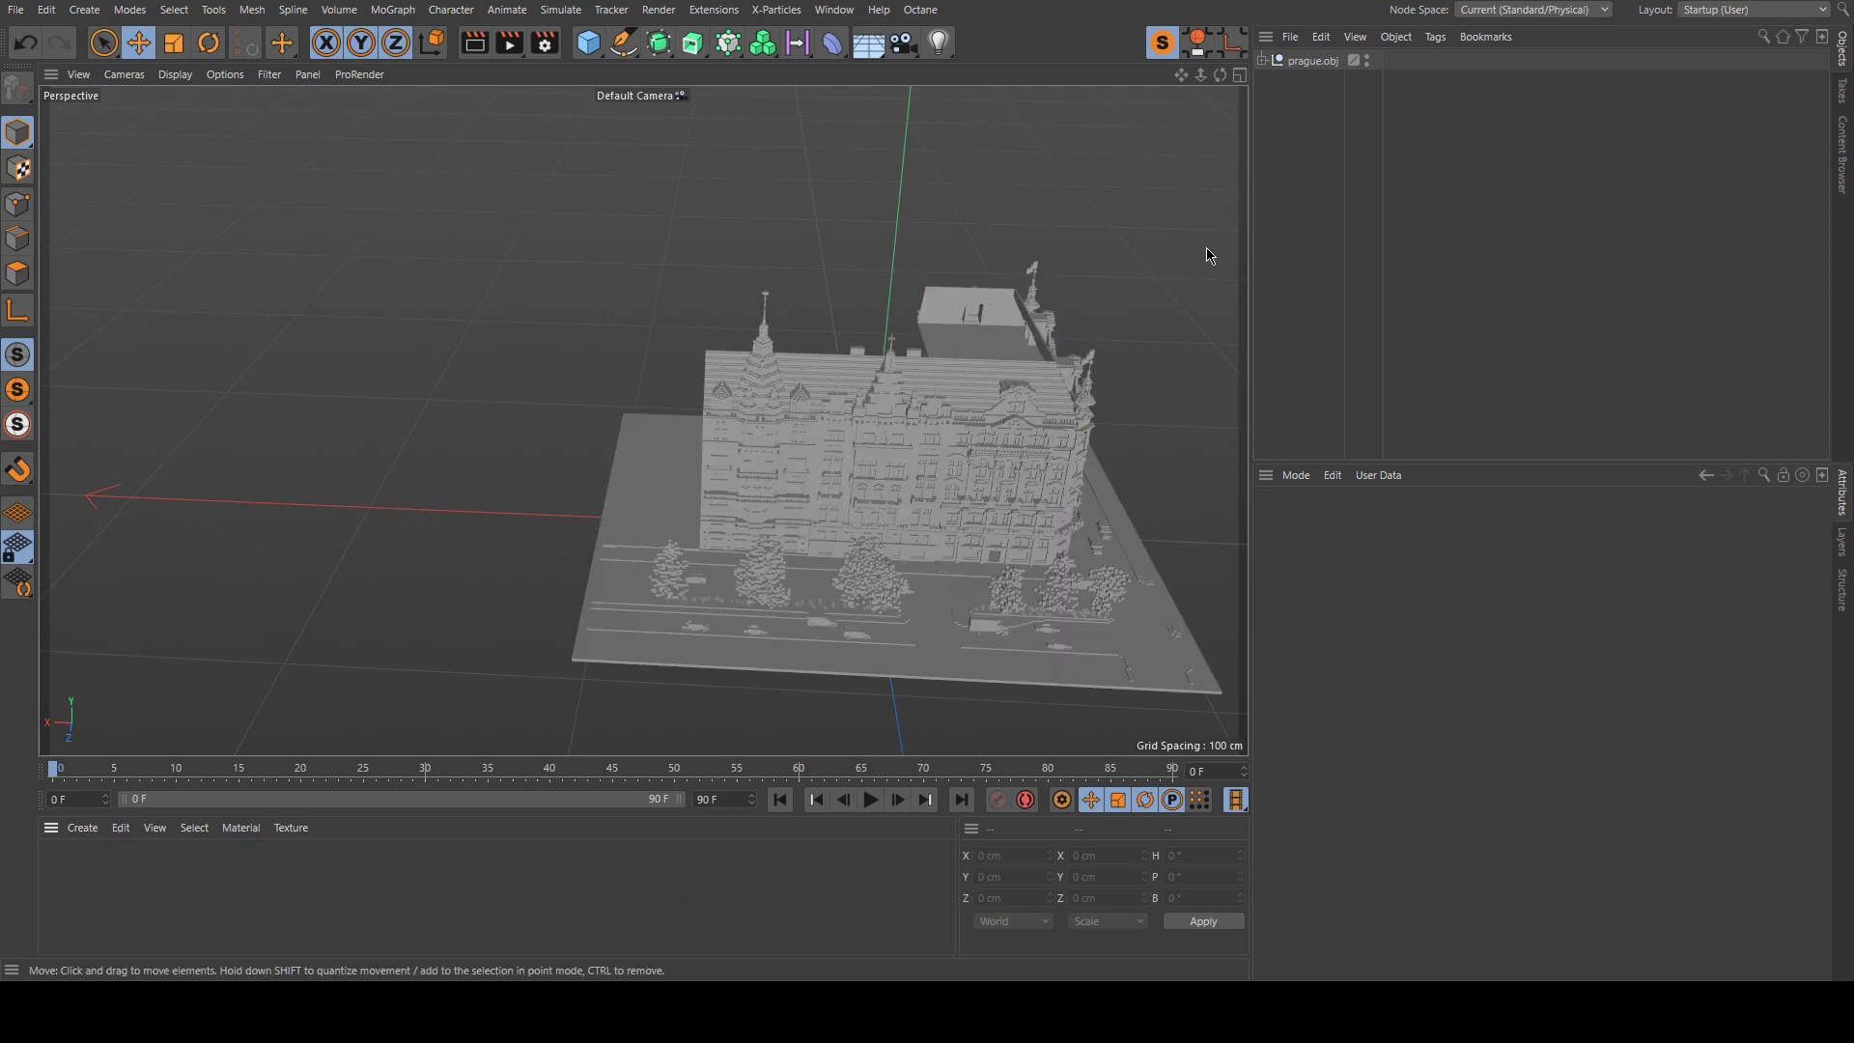
Remove the empty material tags from every child object of prague.obj, from Stone through Dark_Oak_Trapdoor.
left_click(1263, 60)
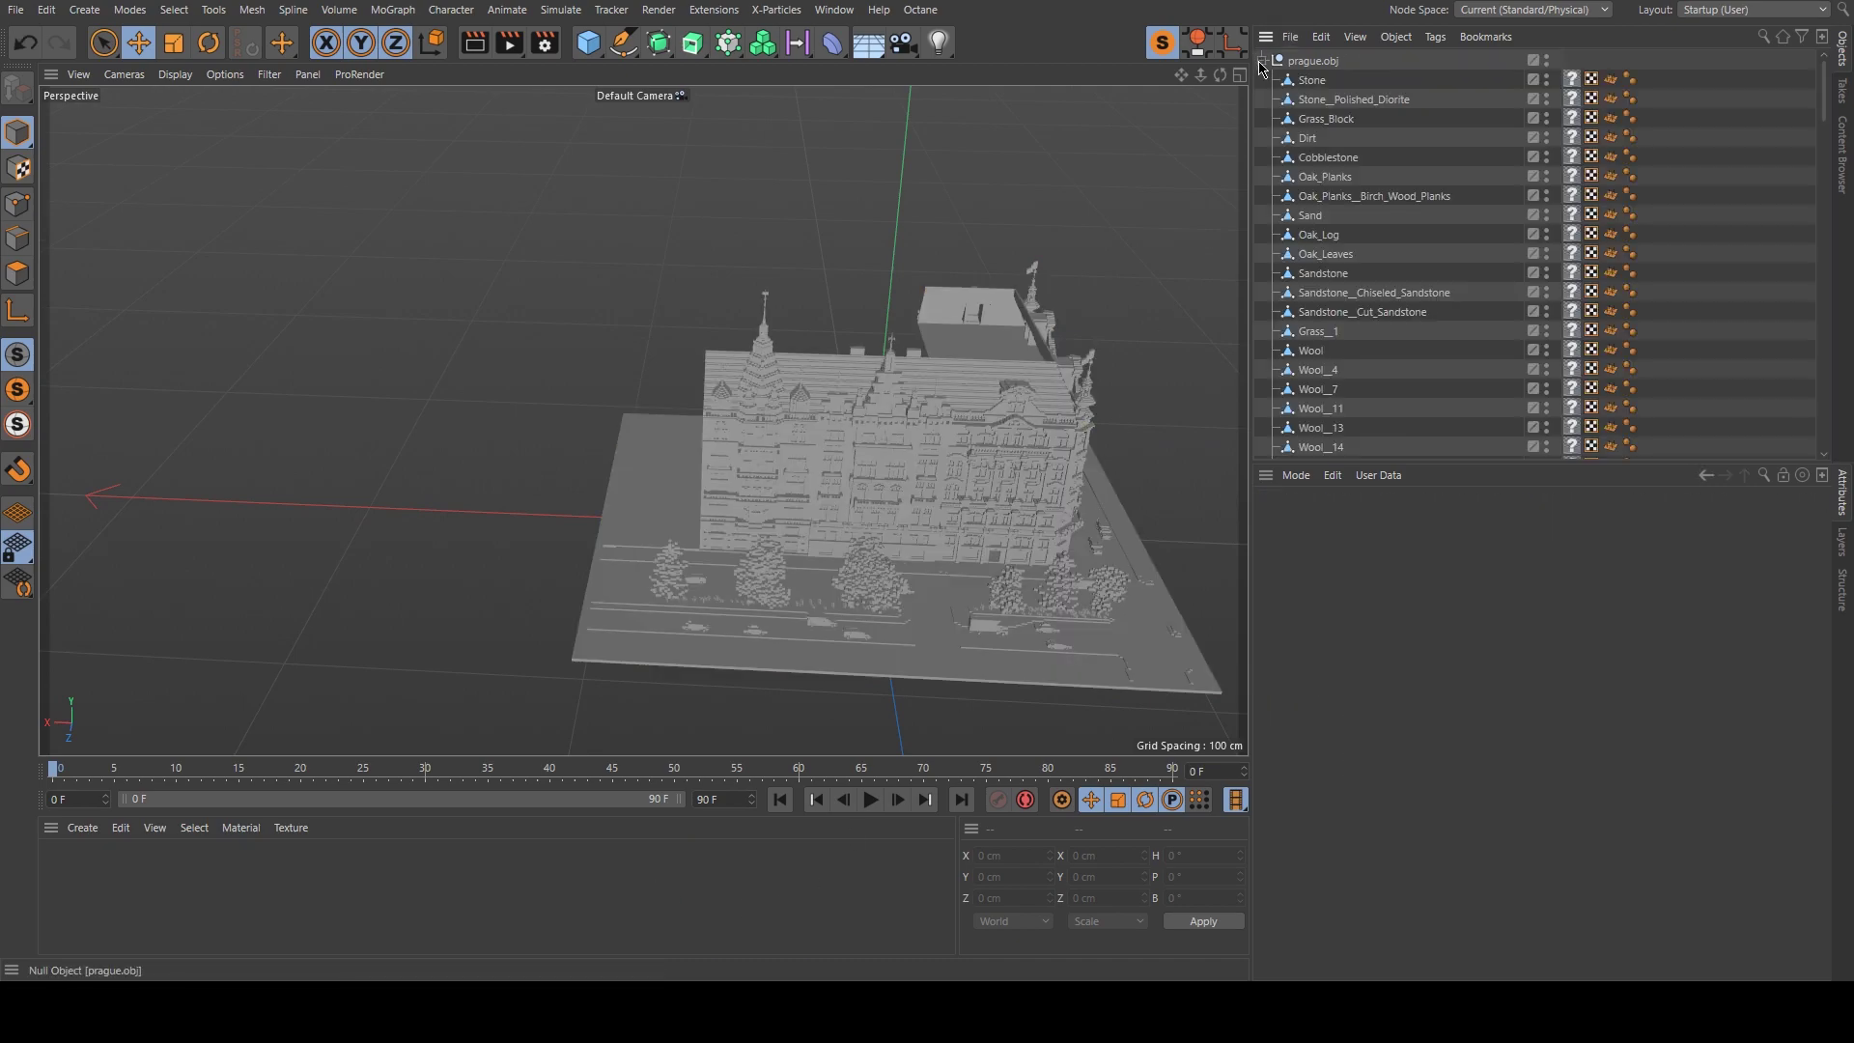
left_click(1568, 79)
scroll(1567, 77, "down", 15)
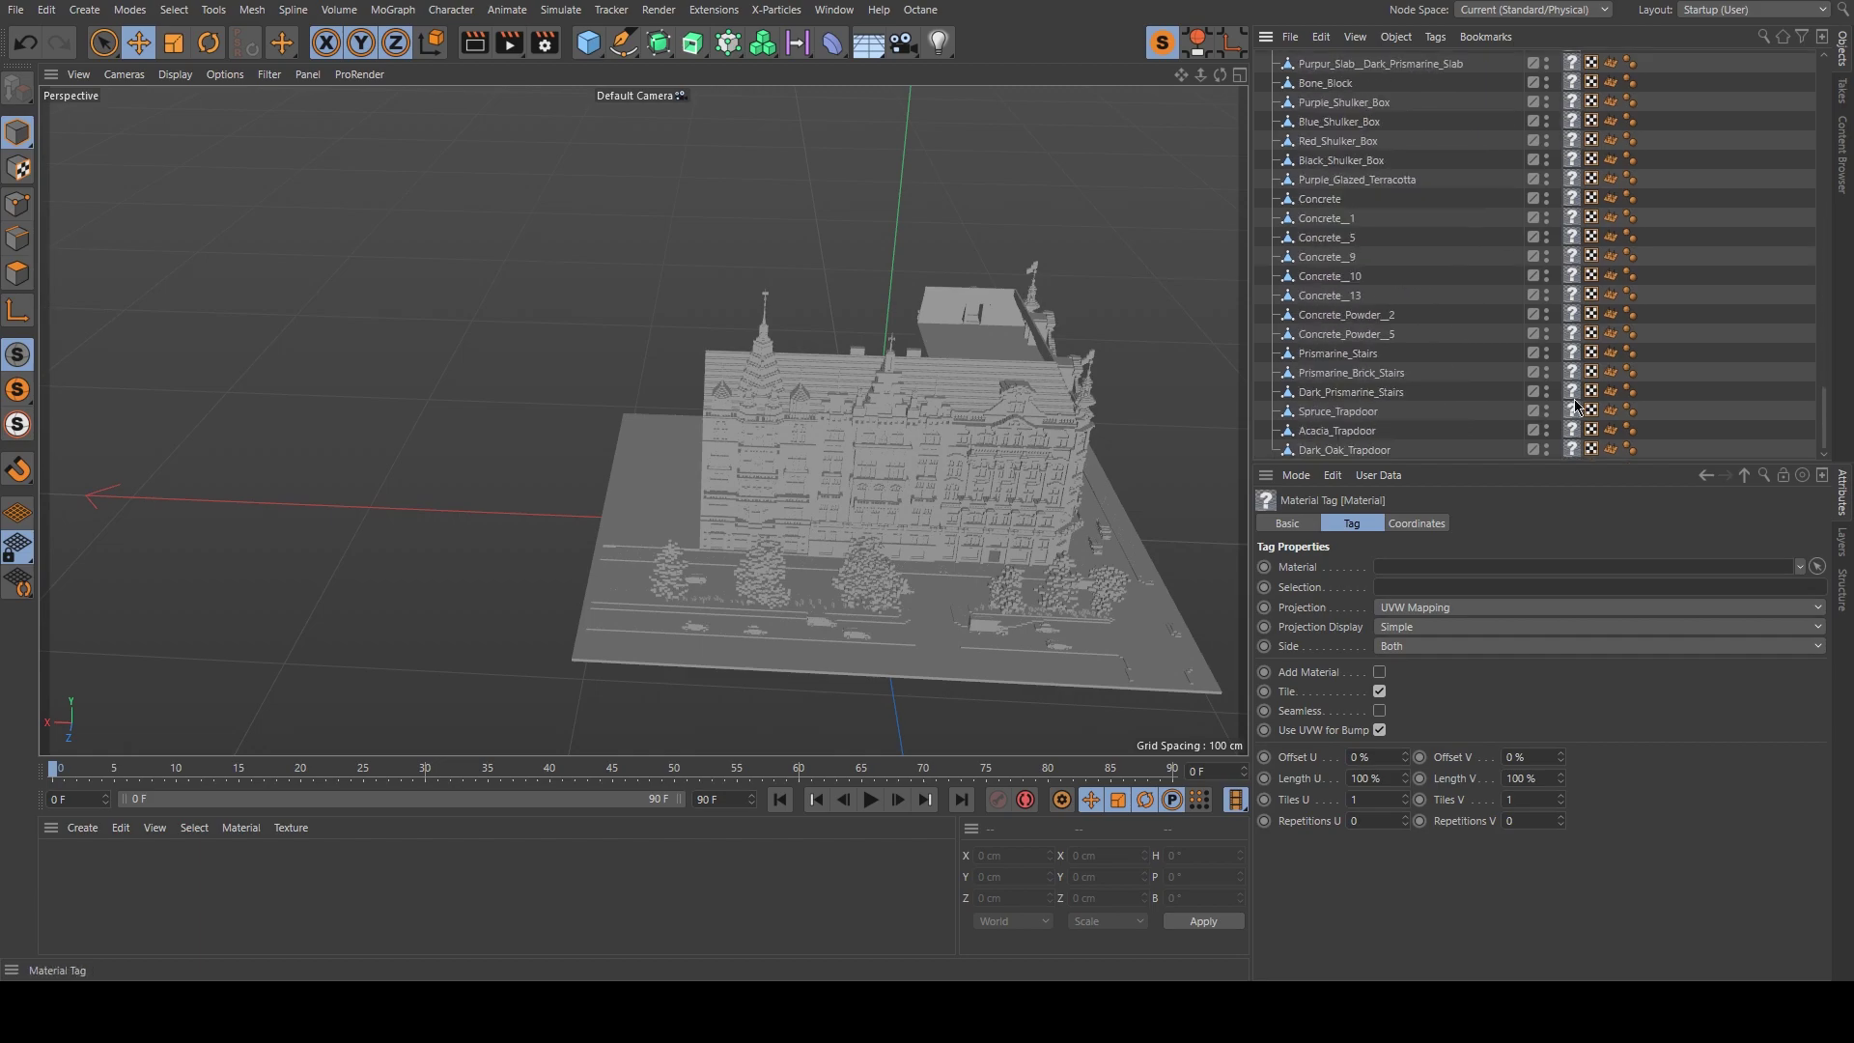
left_click(1572, 449, "shift")
key("Delete")
scroll(1436, 269, "up", 10)
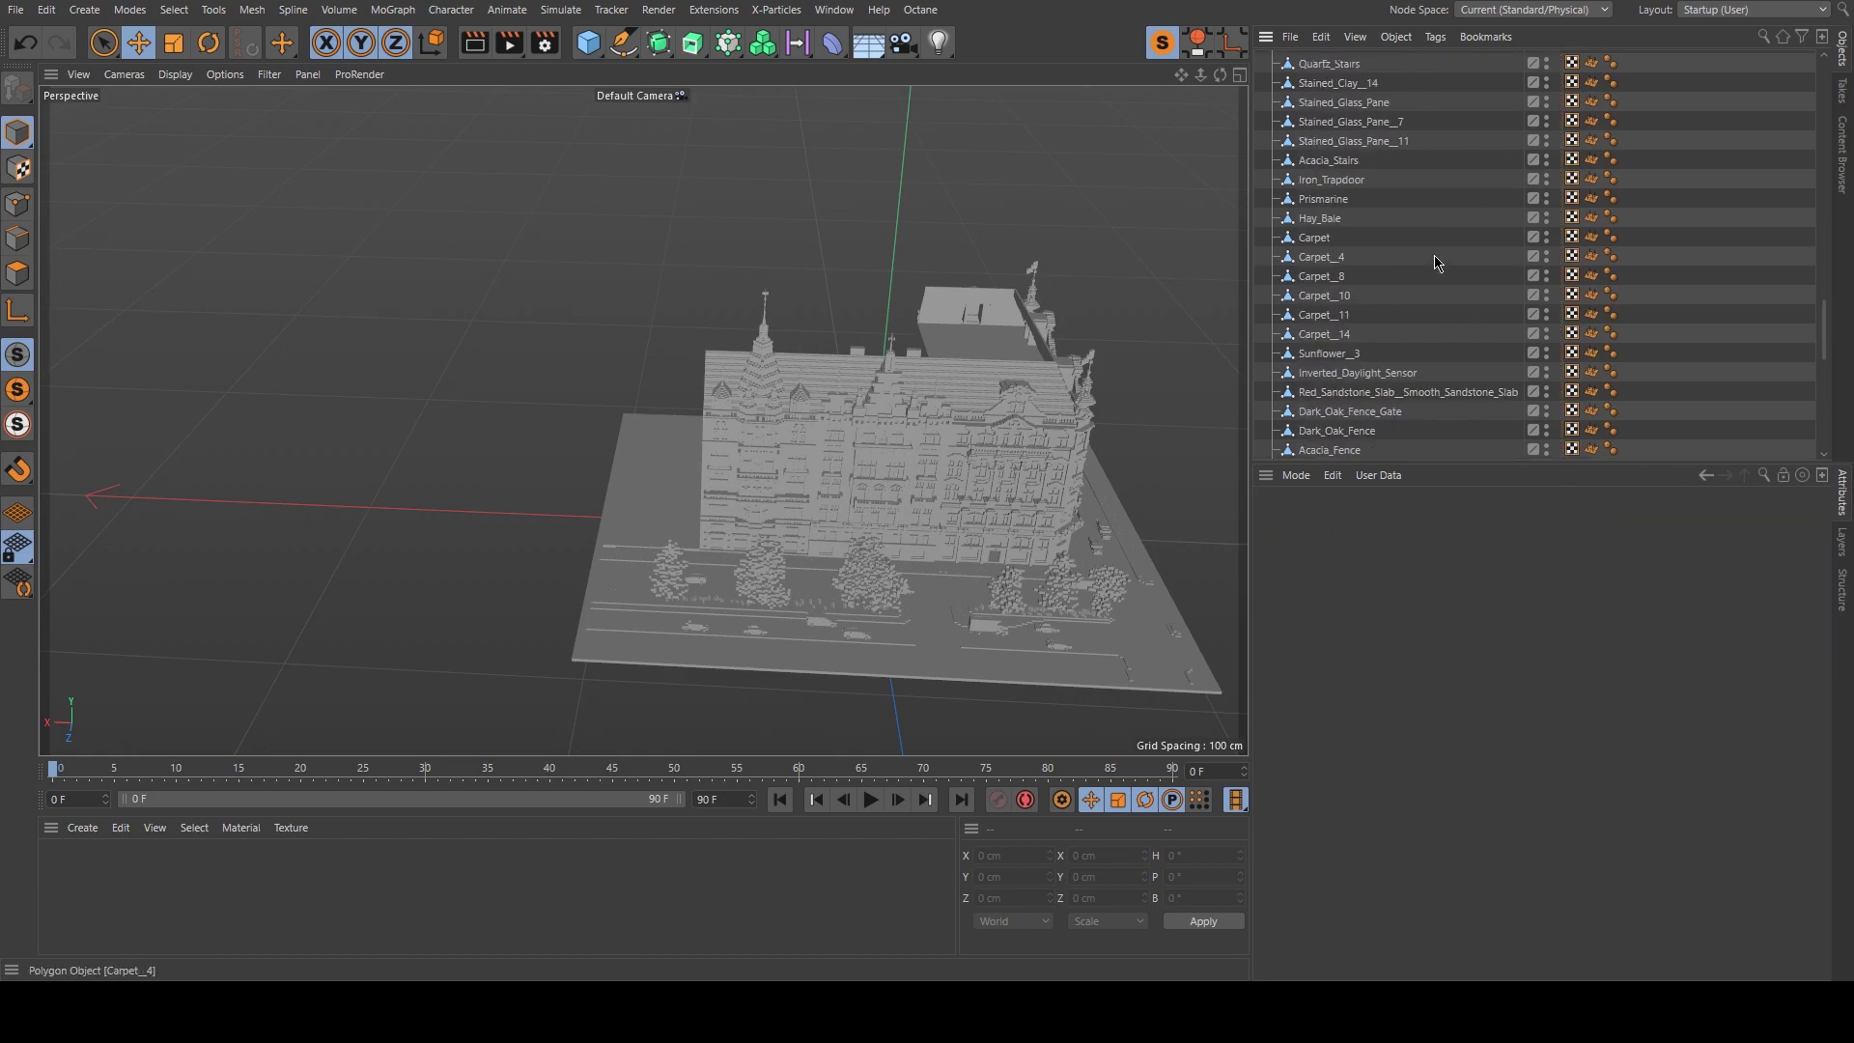
scroll(1387, 184, "up", 5)
left_click(1264, 60)
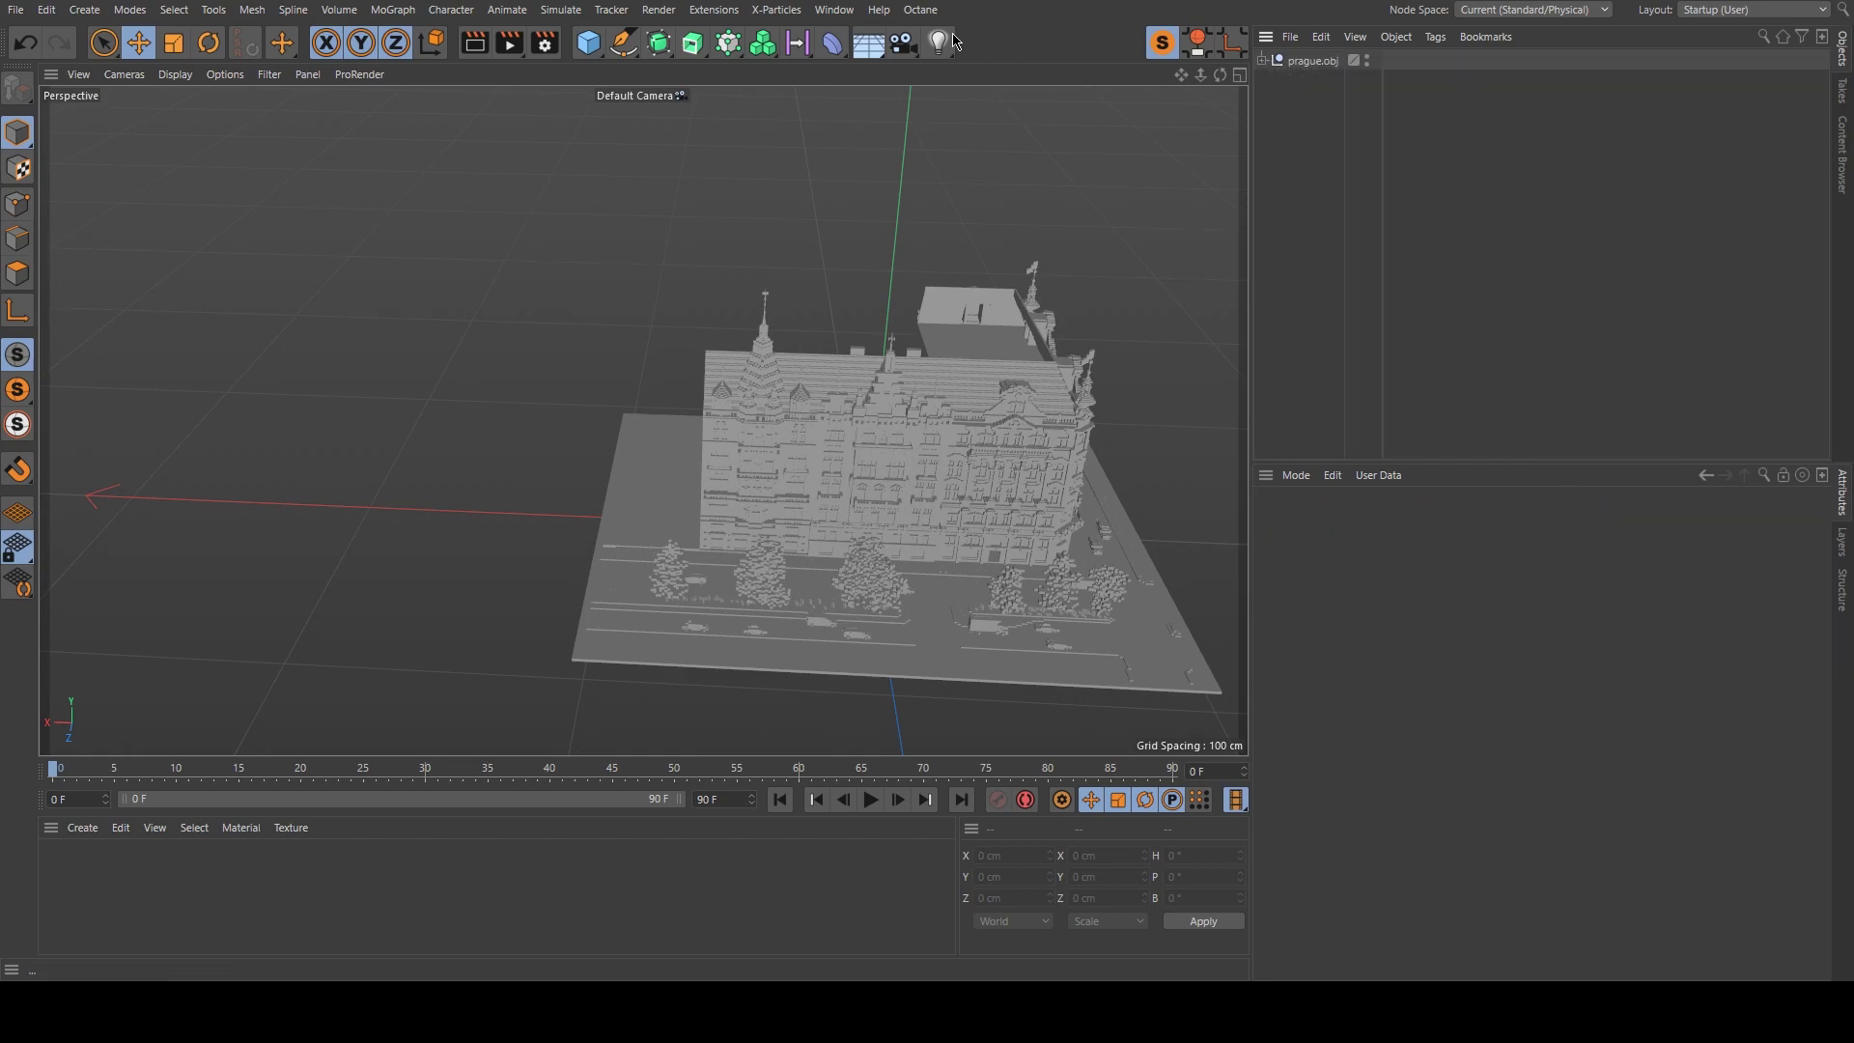
Create an Octane Diffuse material from the Octane Live Viewer and assign it to the prague.obj null.
left_click(921, 10)
left_click(942, 61)
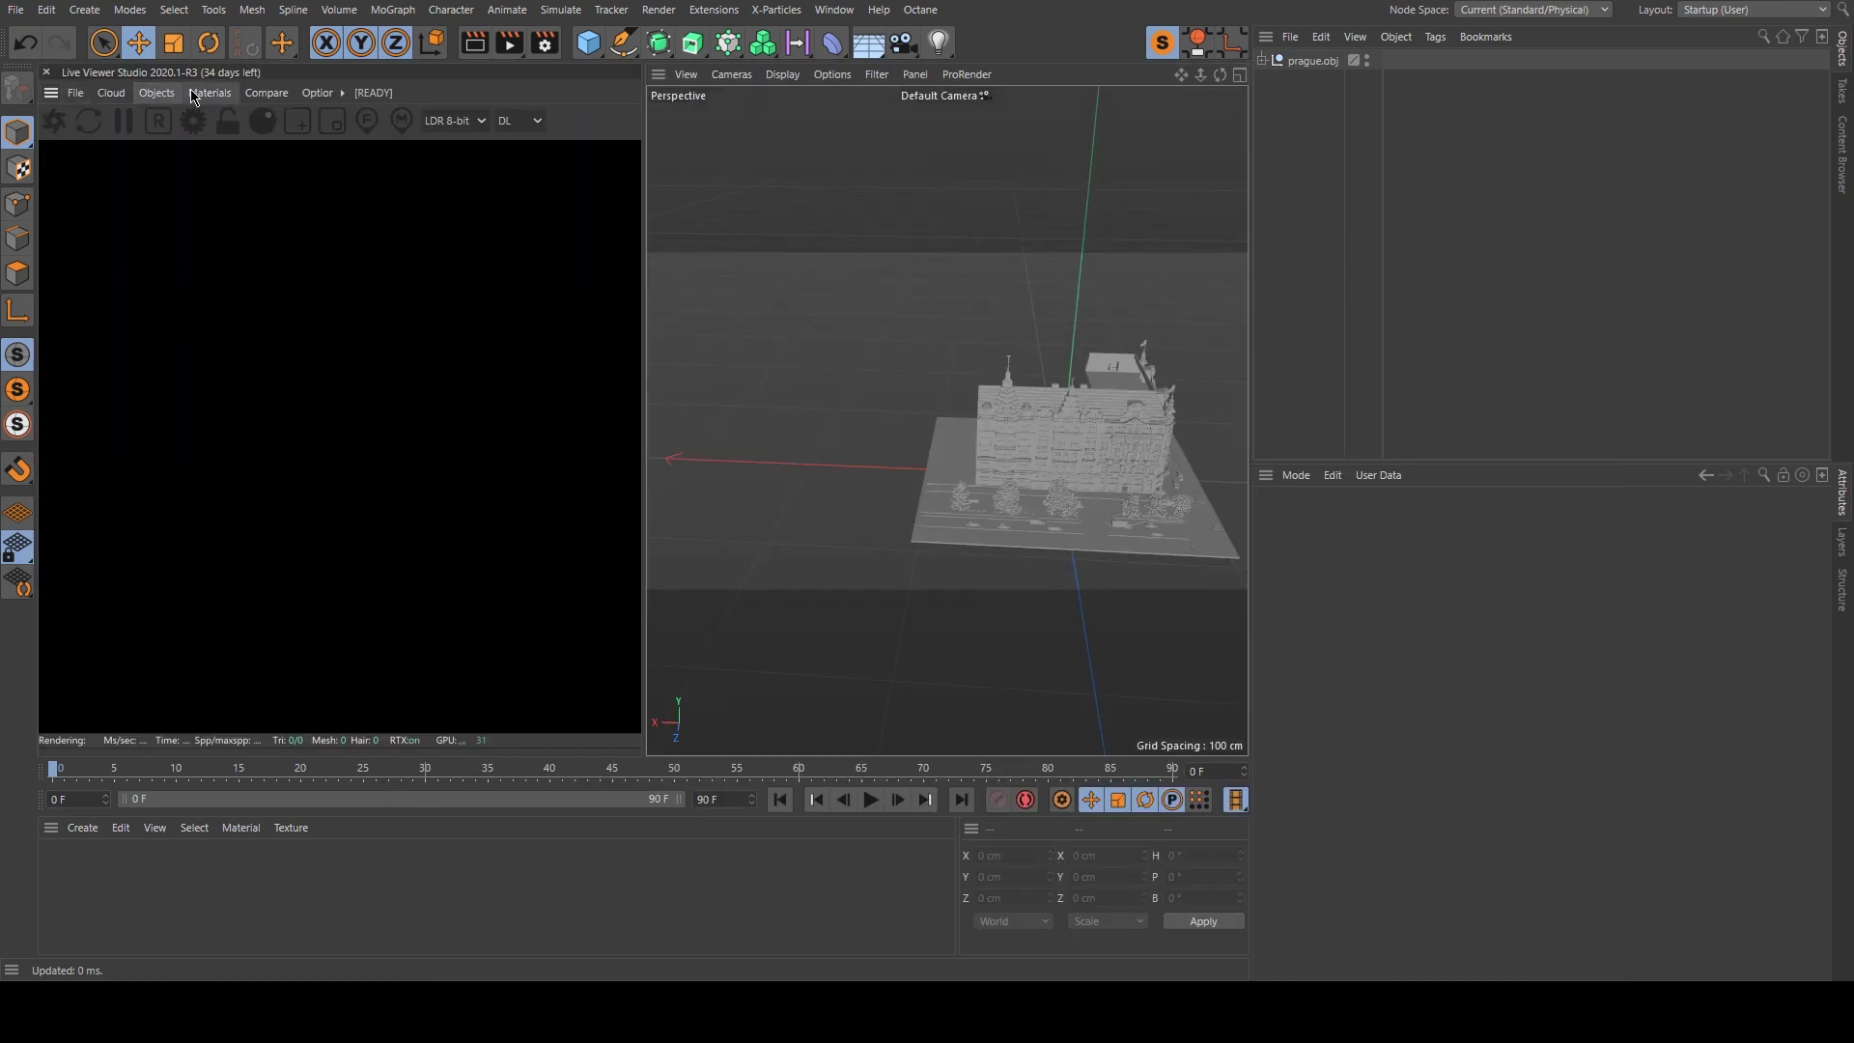
left_click(209, 93)
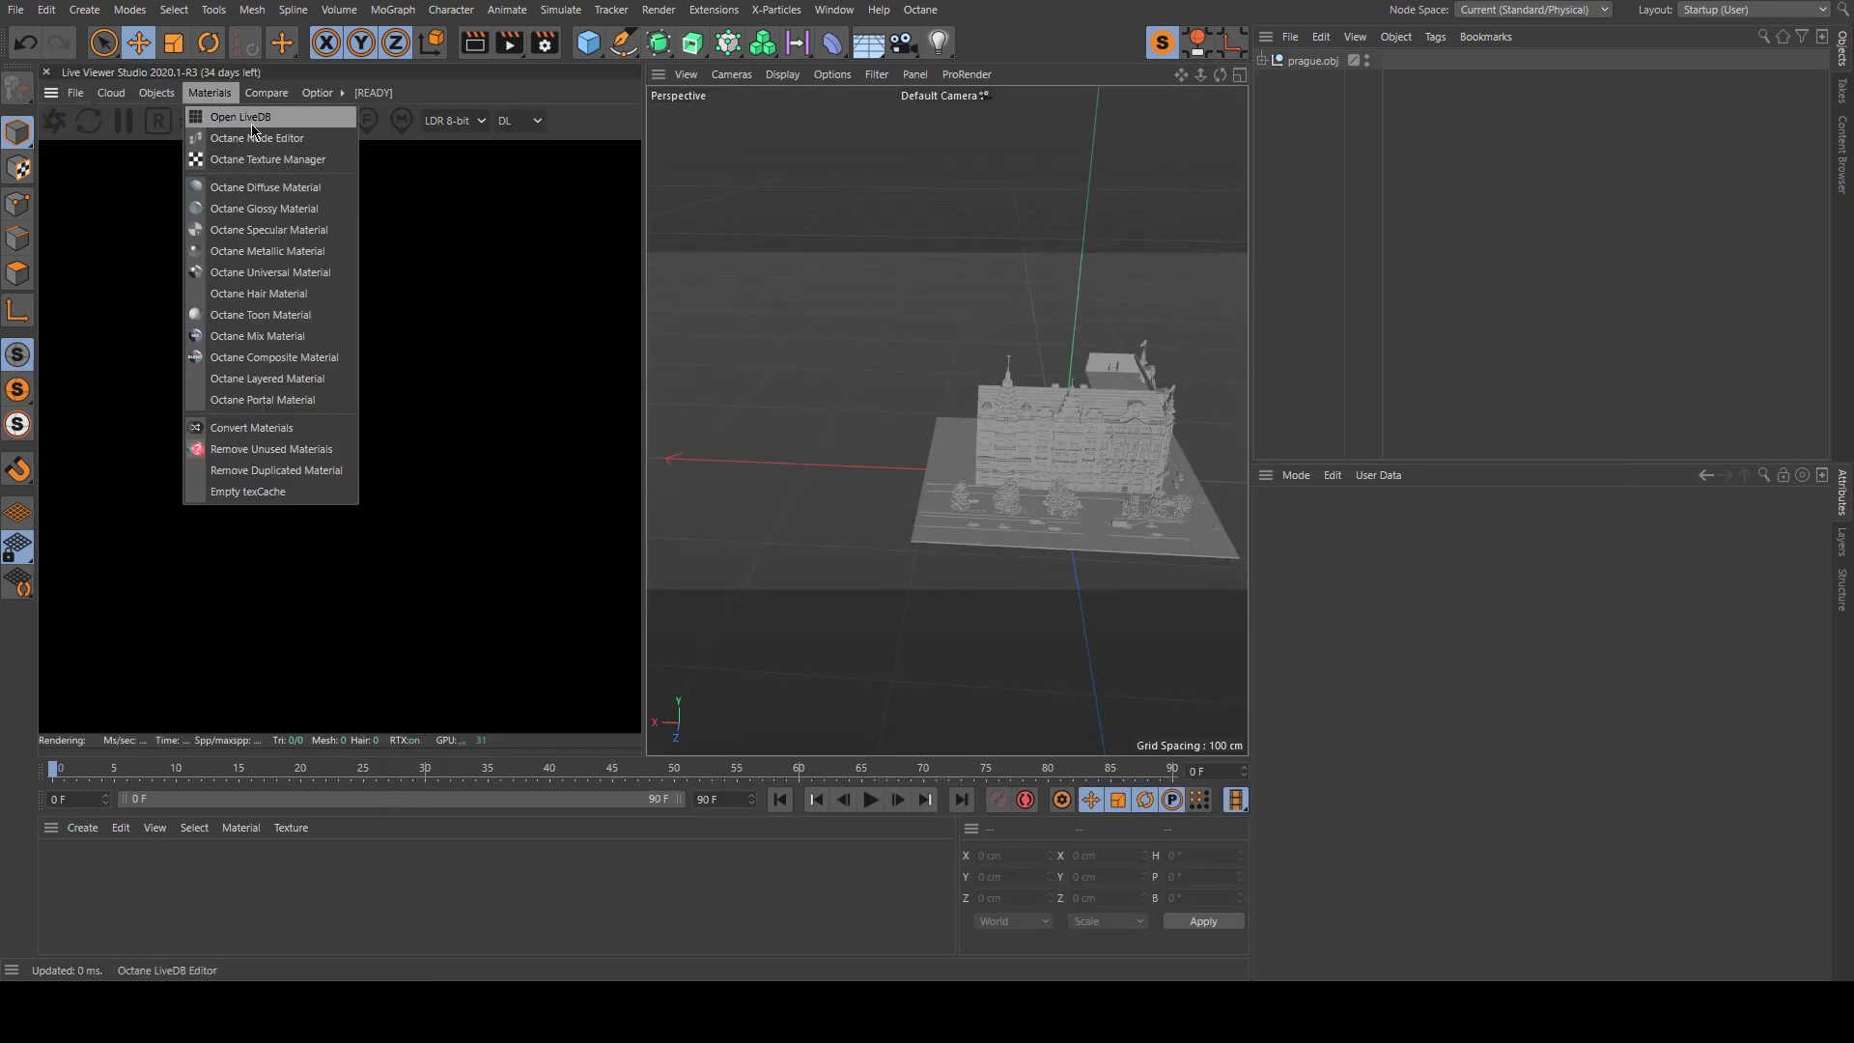
left_click(268, 187)
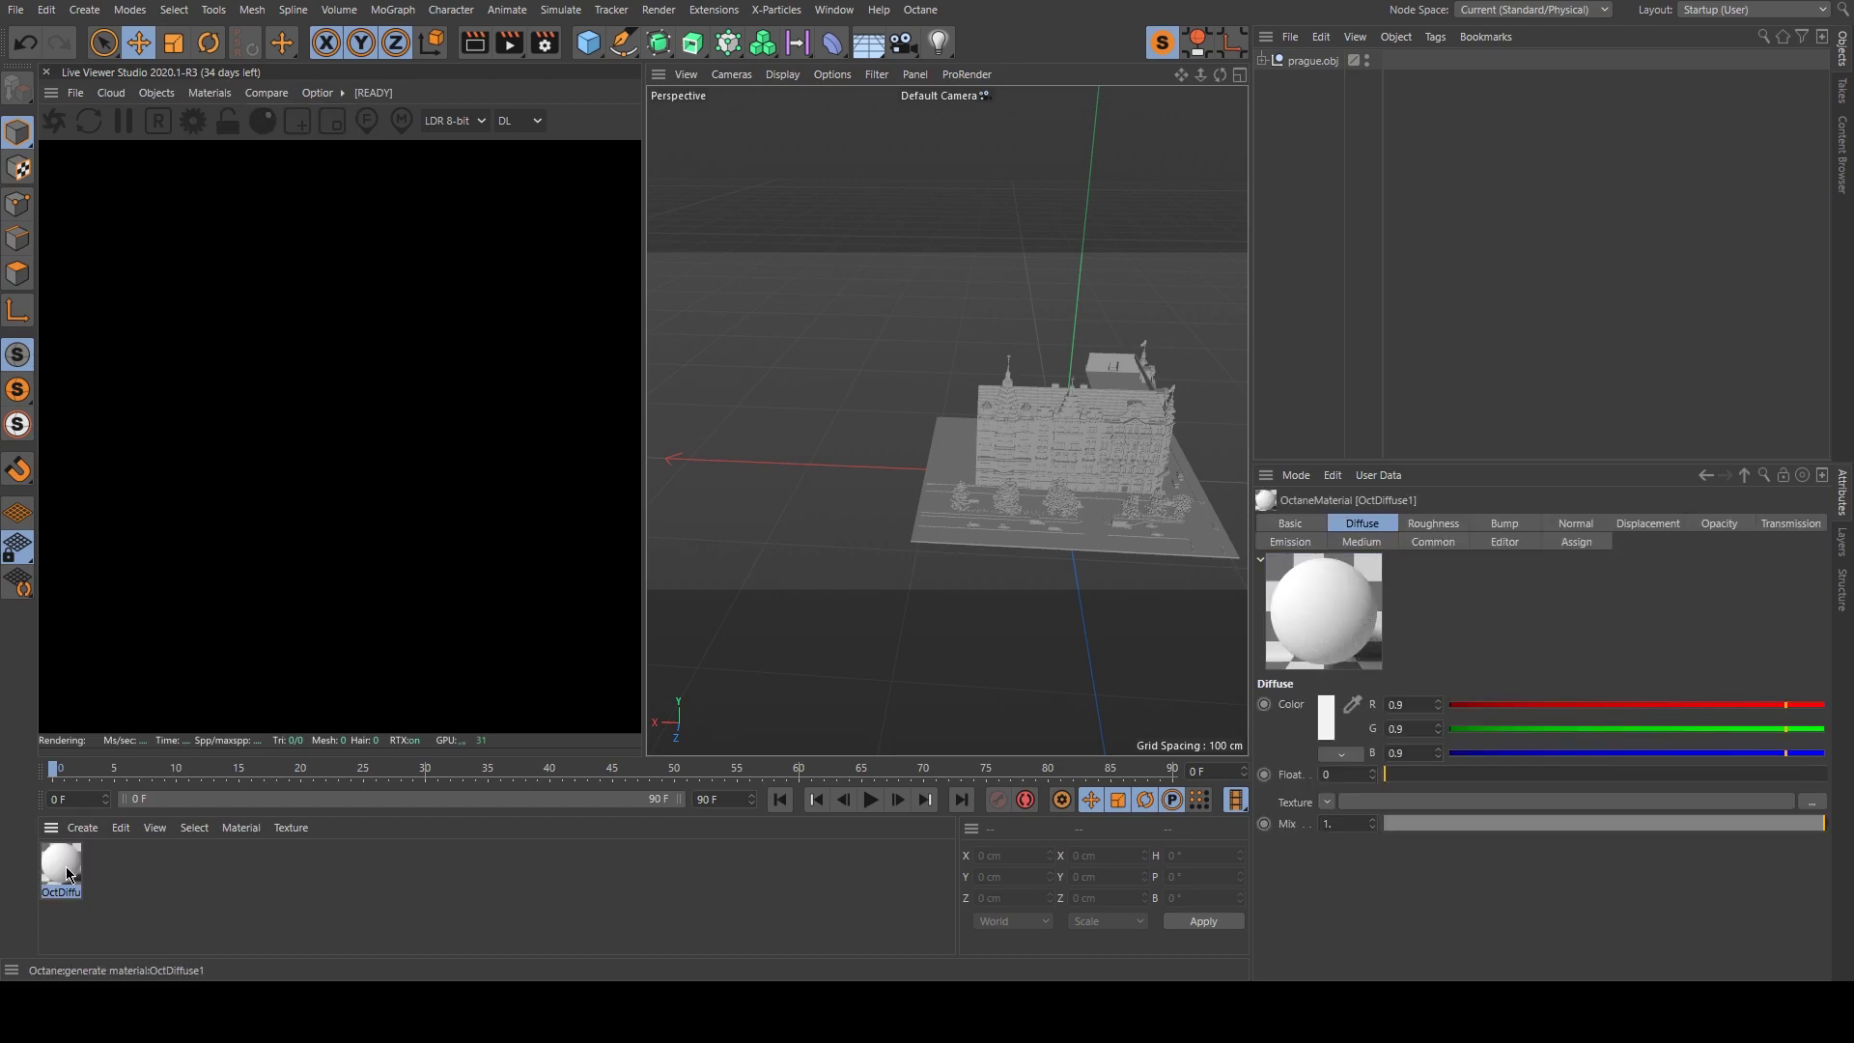
left_click_drag(1314, 64, 1314, 63)
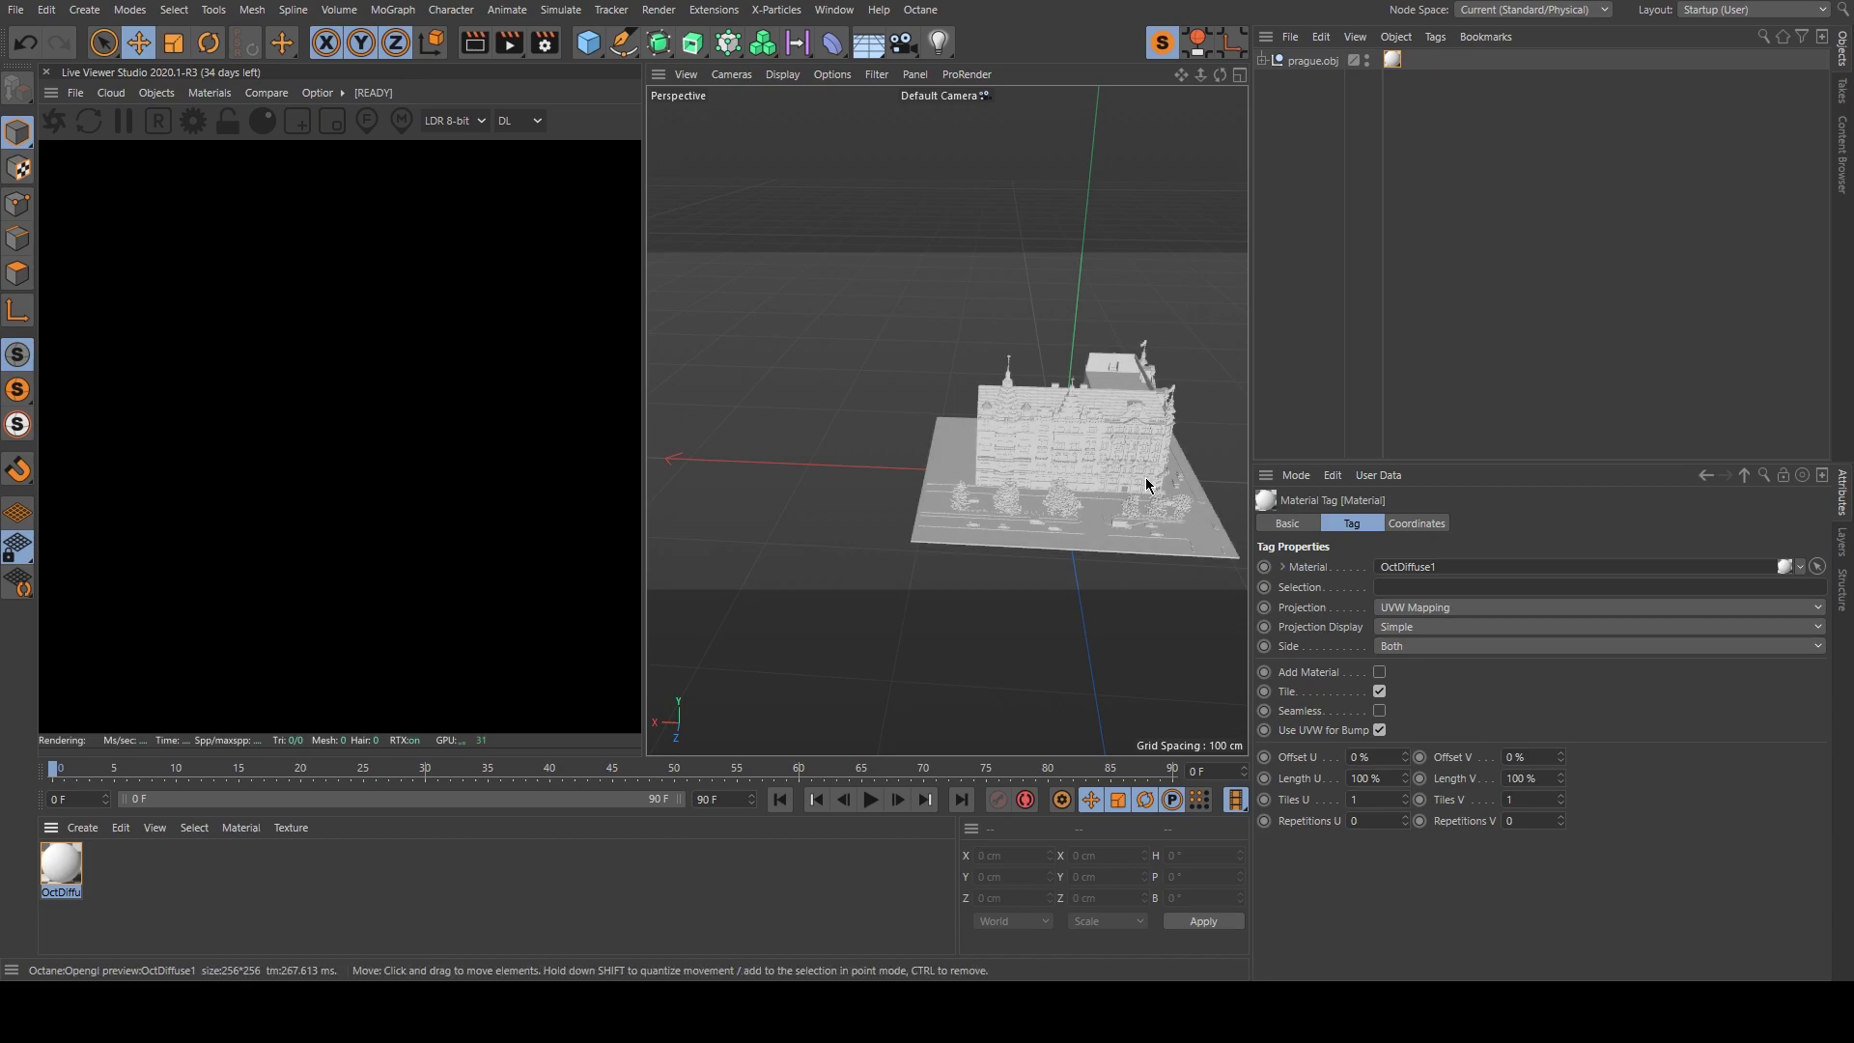
scroll(1146, 478, "up", 5)
Open the OctDiffuse1 material for editing, try the Glossy material type and return it to Diffuse.
double_click(54, 865)
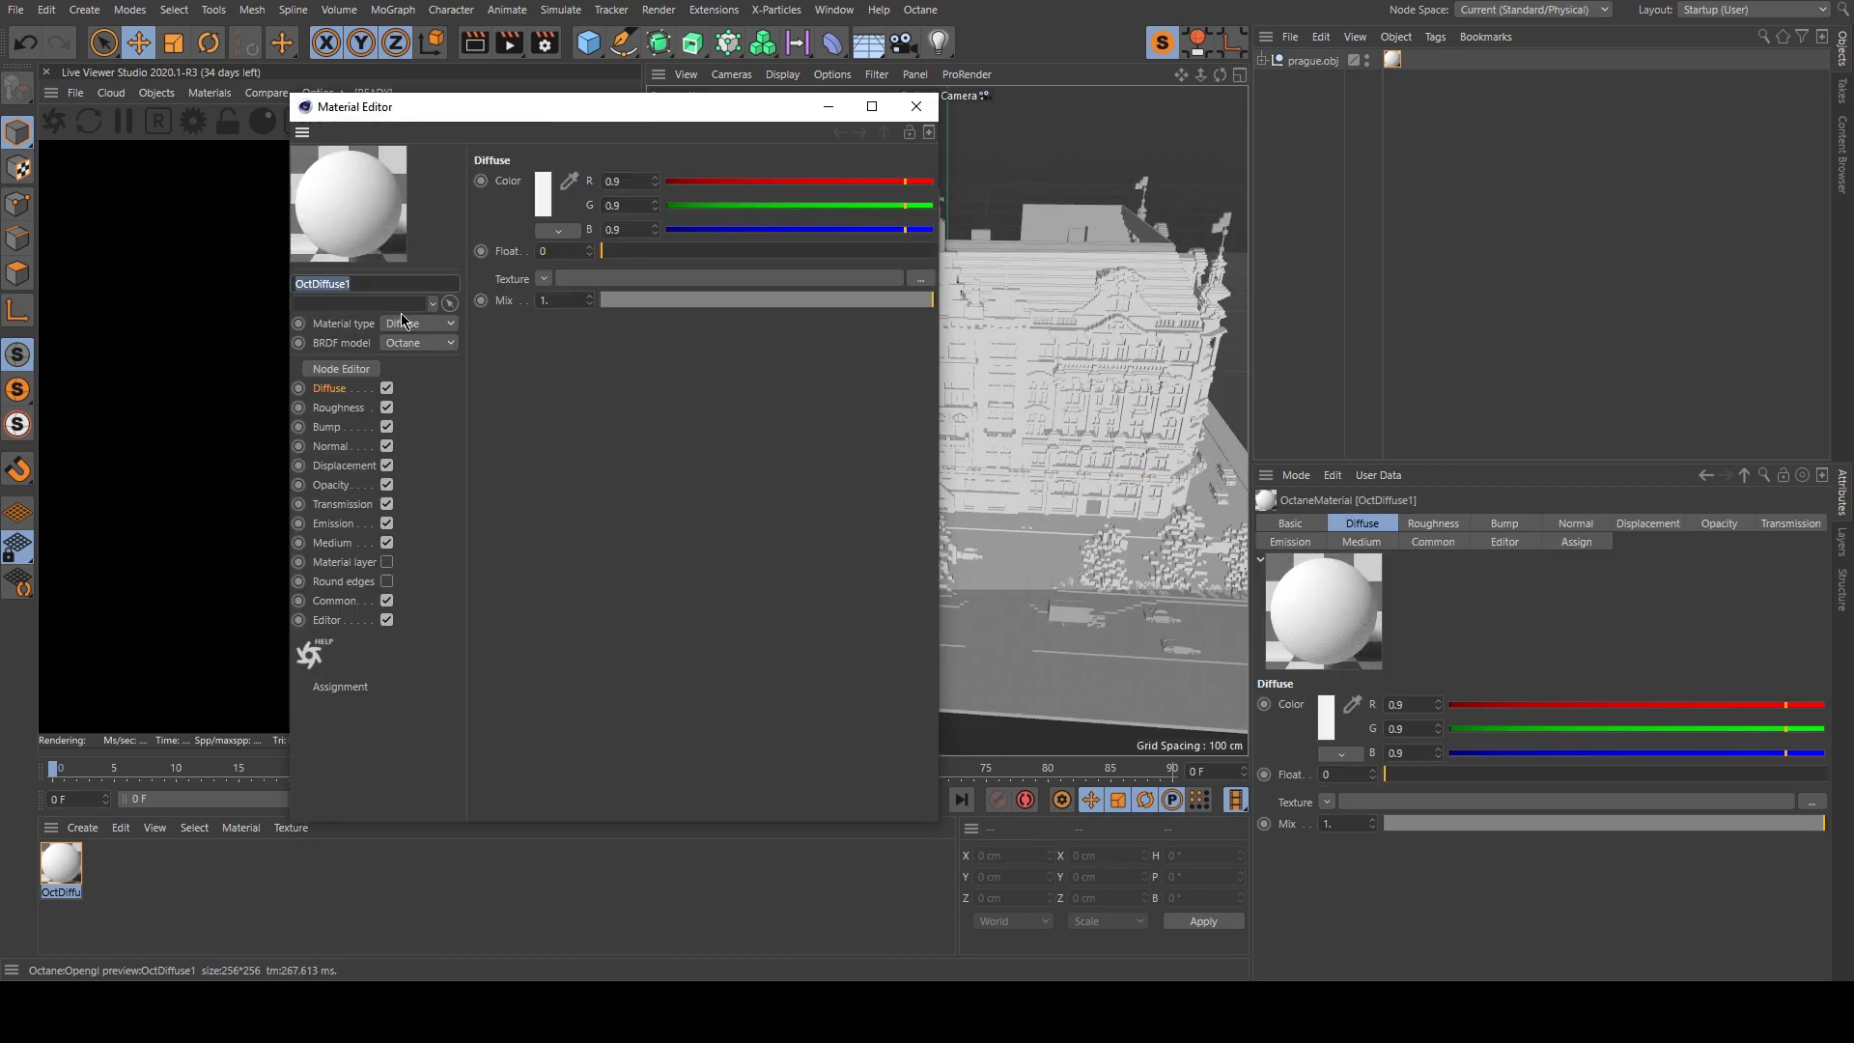
left_click(401, 320)
left_click(339, 331)
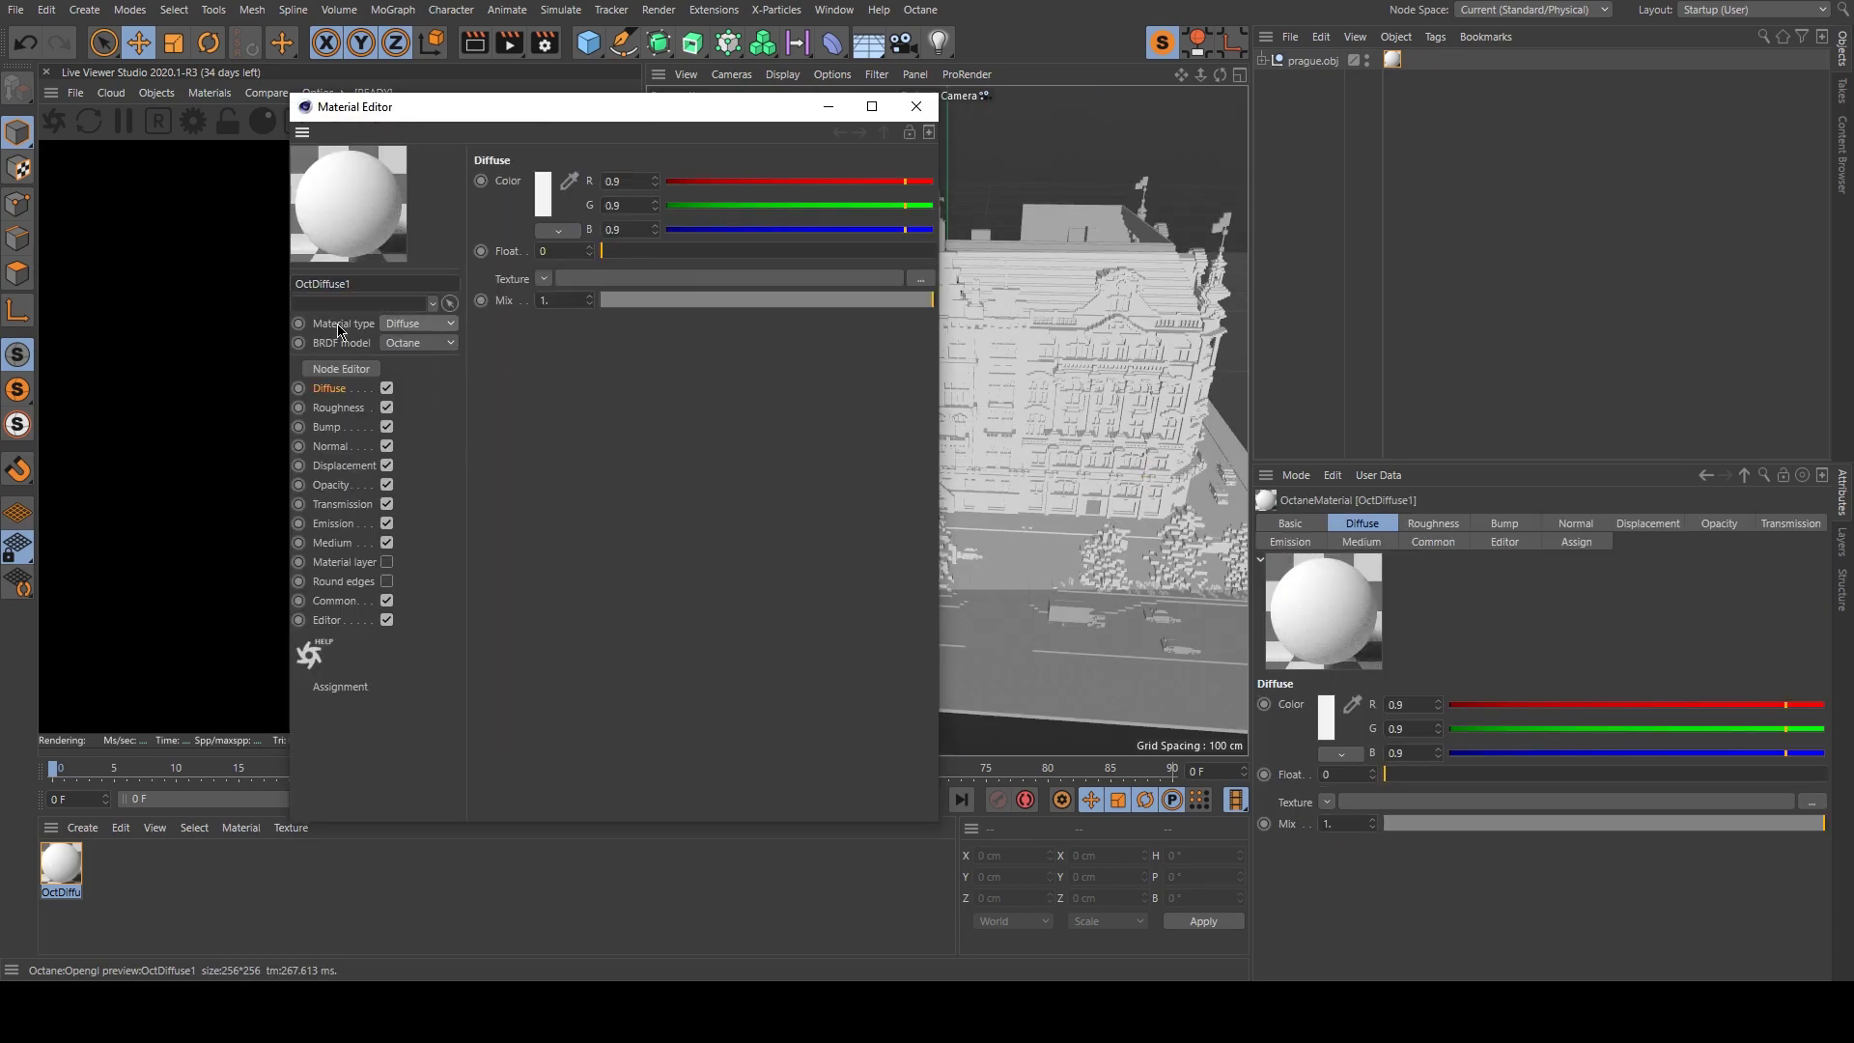
left_click(404, 328)
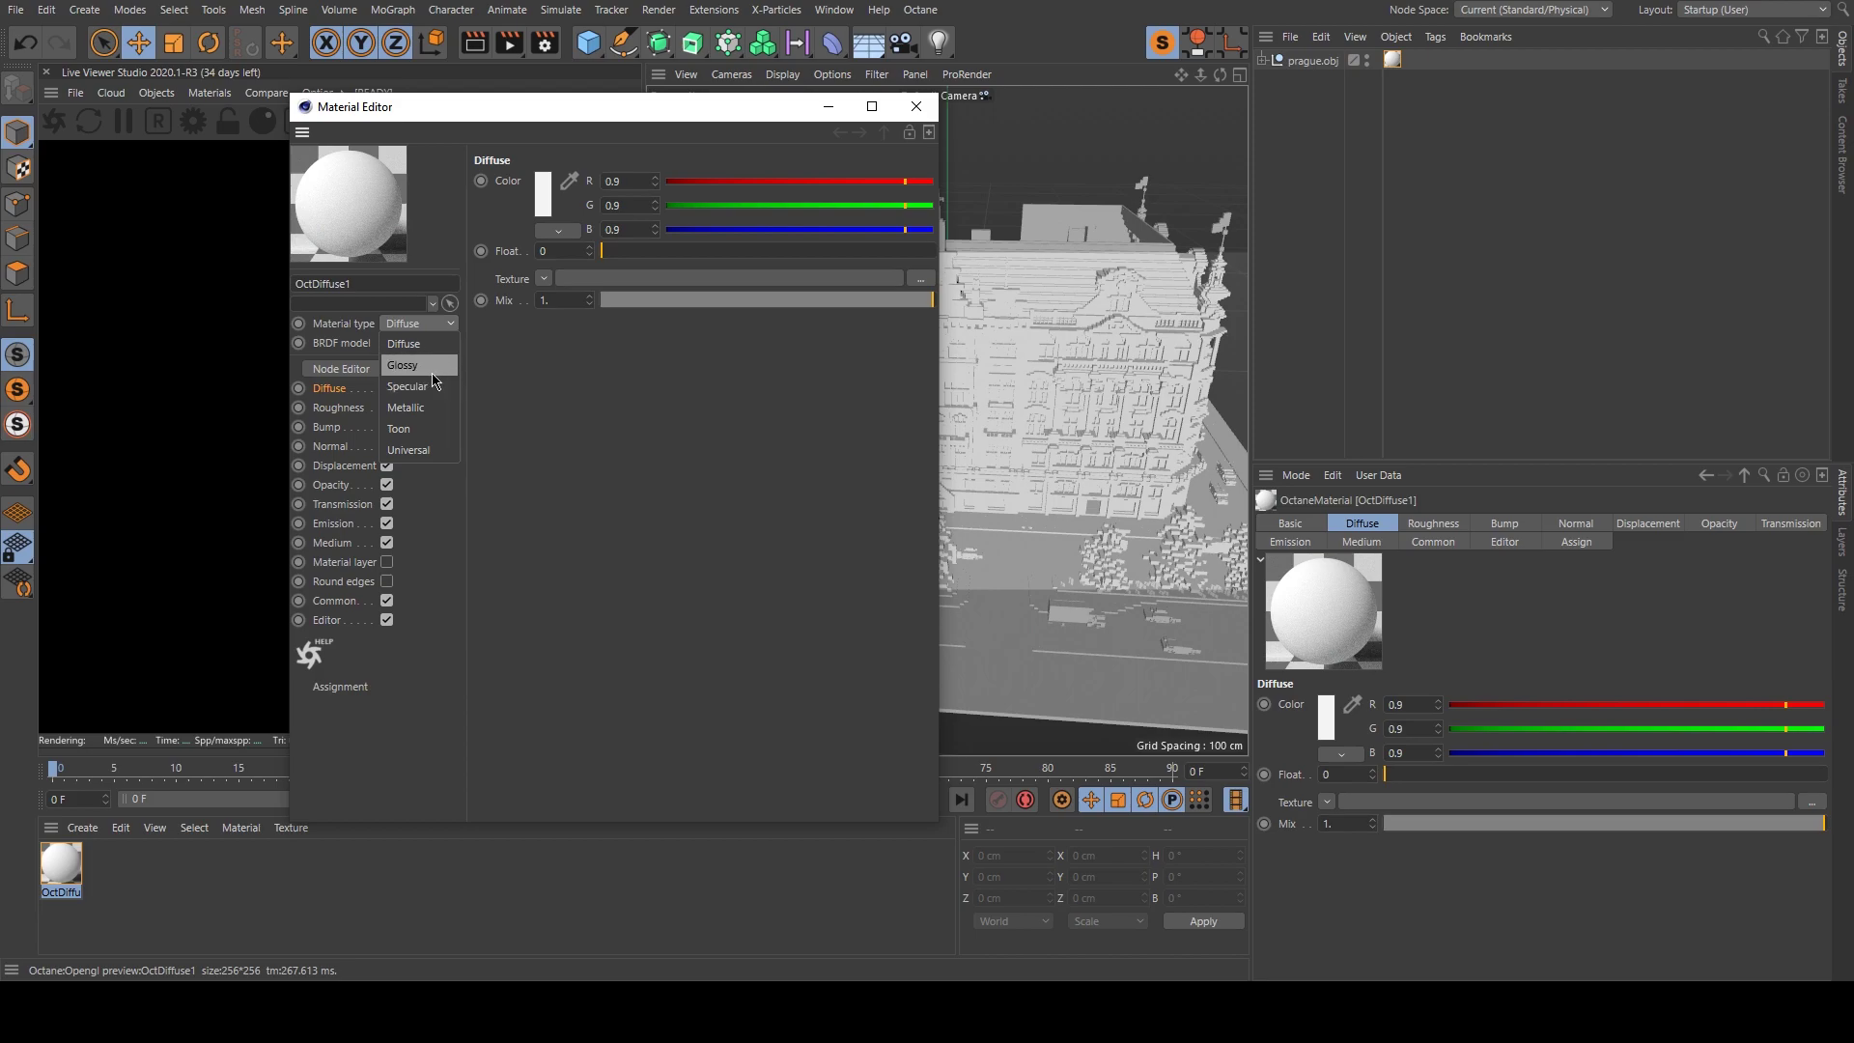
left_click(434, 366)
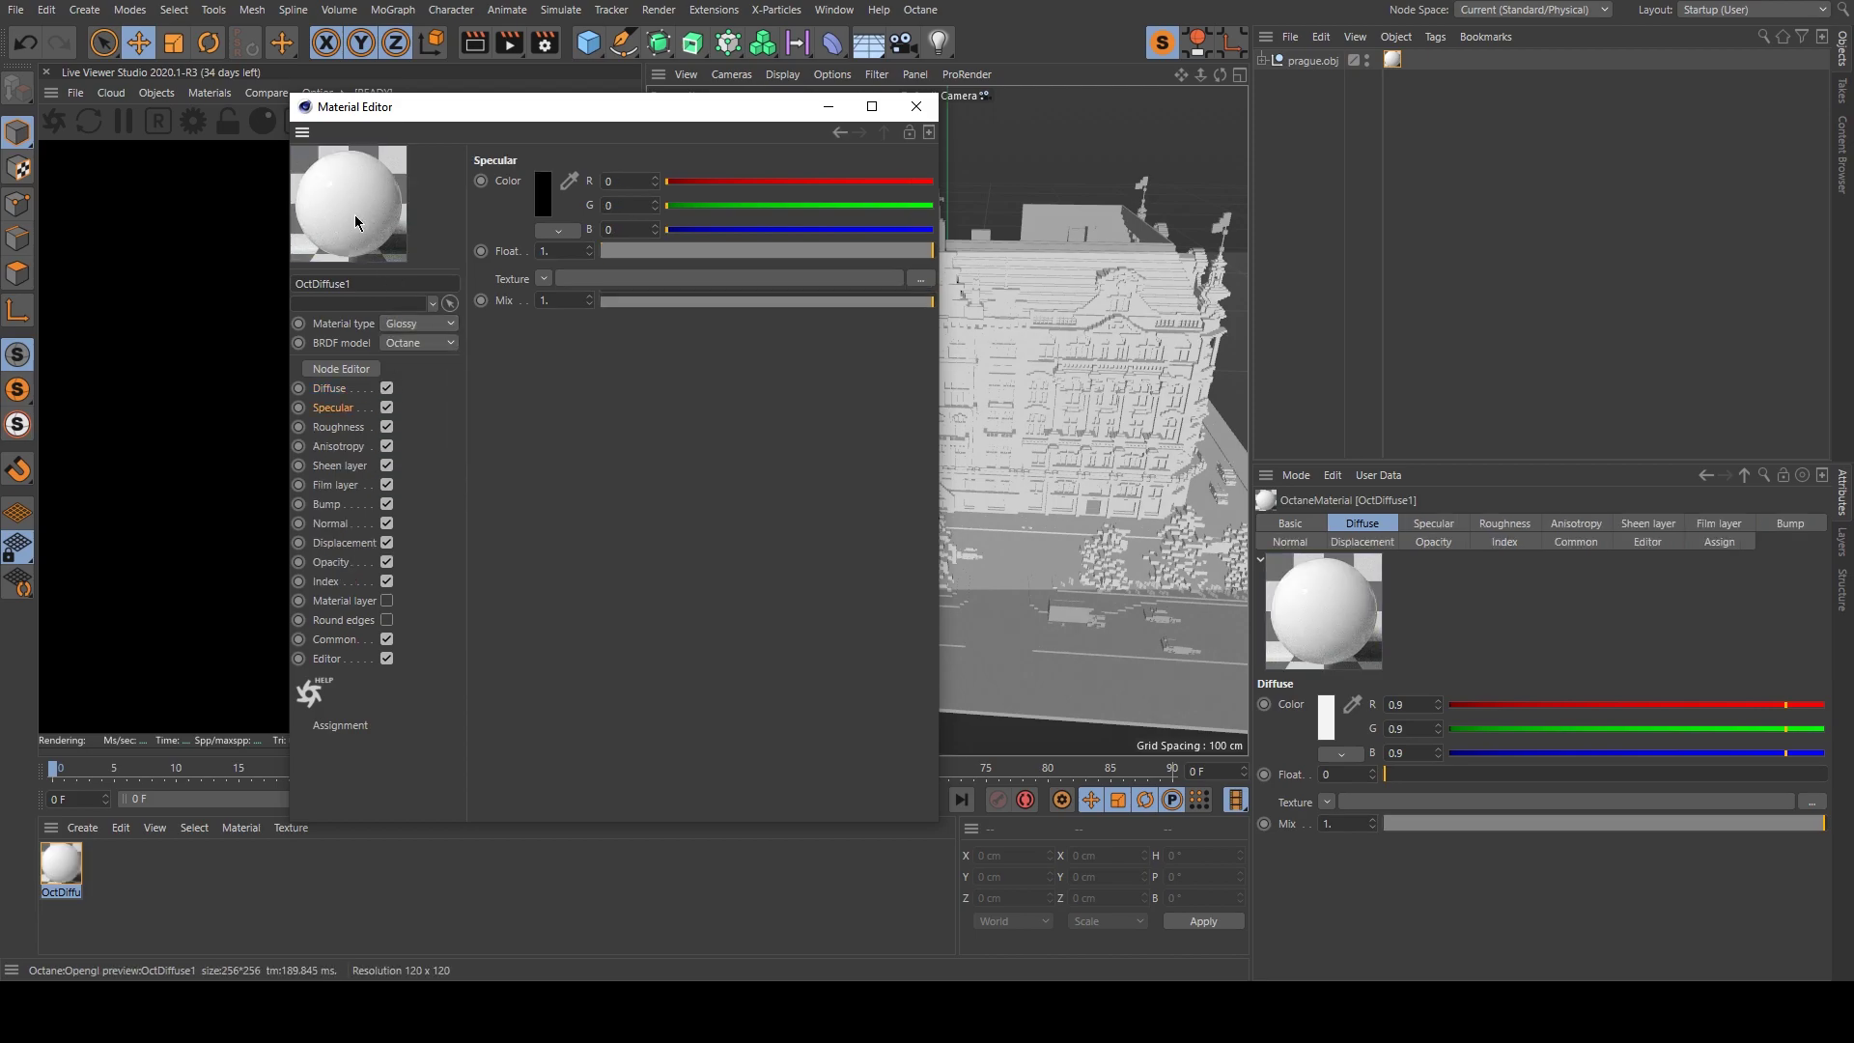
left_click(417, 322)
left_click(415, 350)
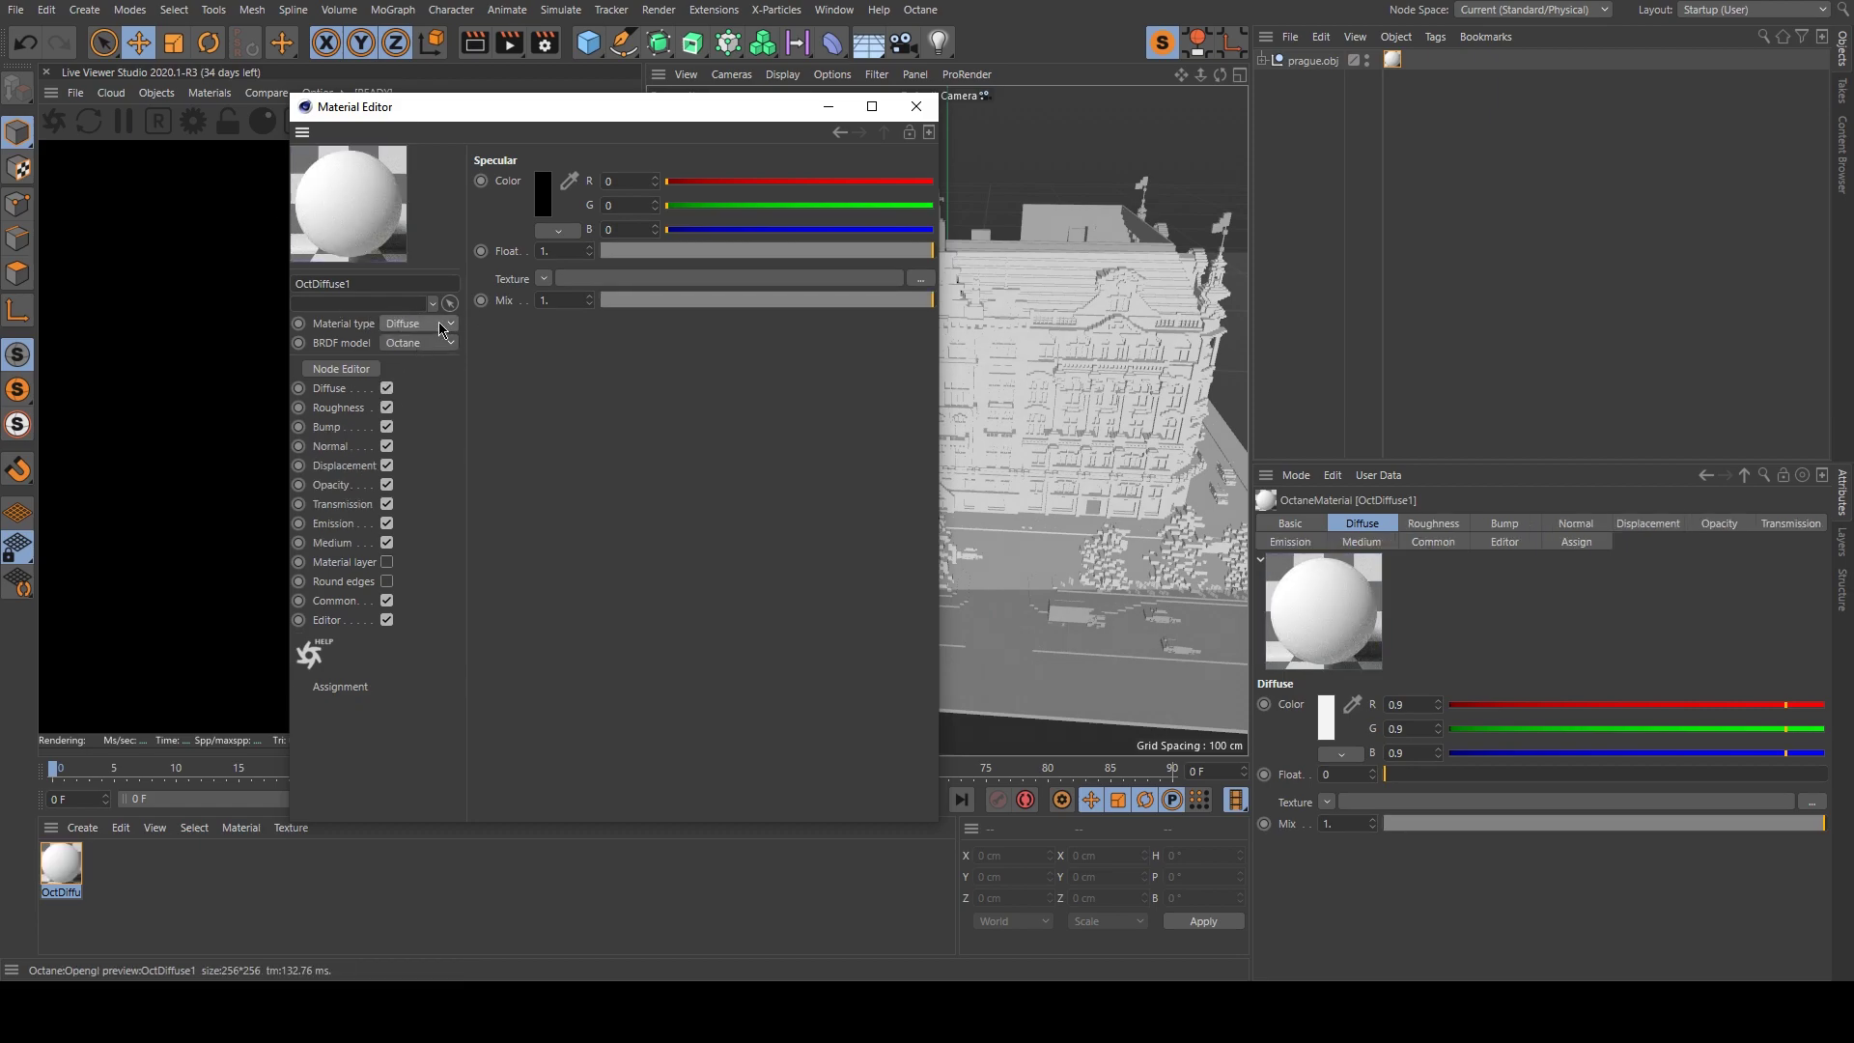
Disable the material's Roughness, Bump, Normal, Displacement, Transmission, Emission and Medium channels.
left_click(387, 426)
left_click(386, 446)
left_click(386, 465)
left_click(386, 503)
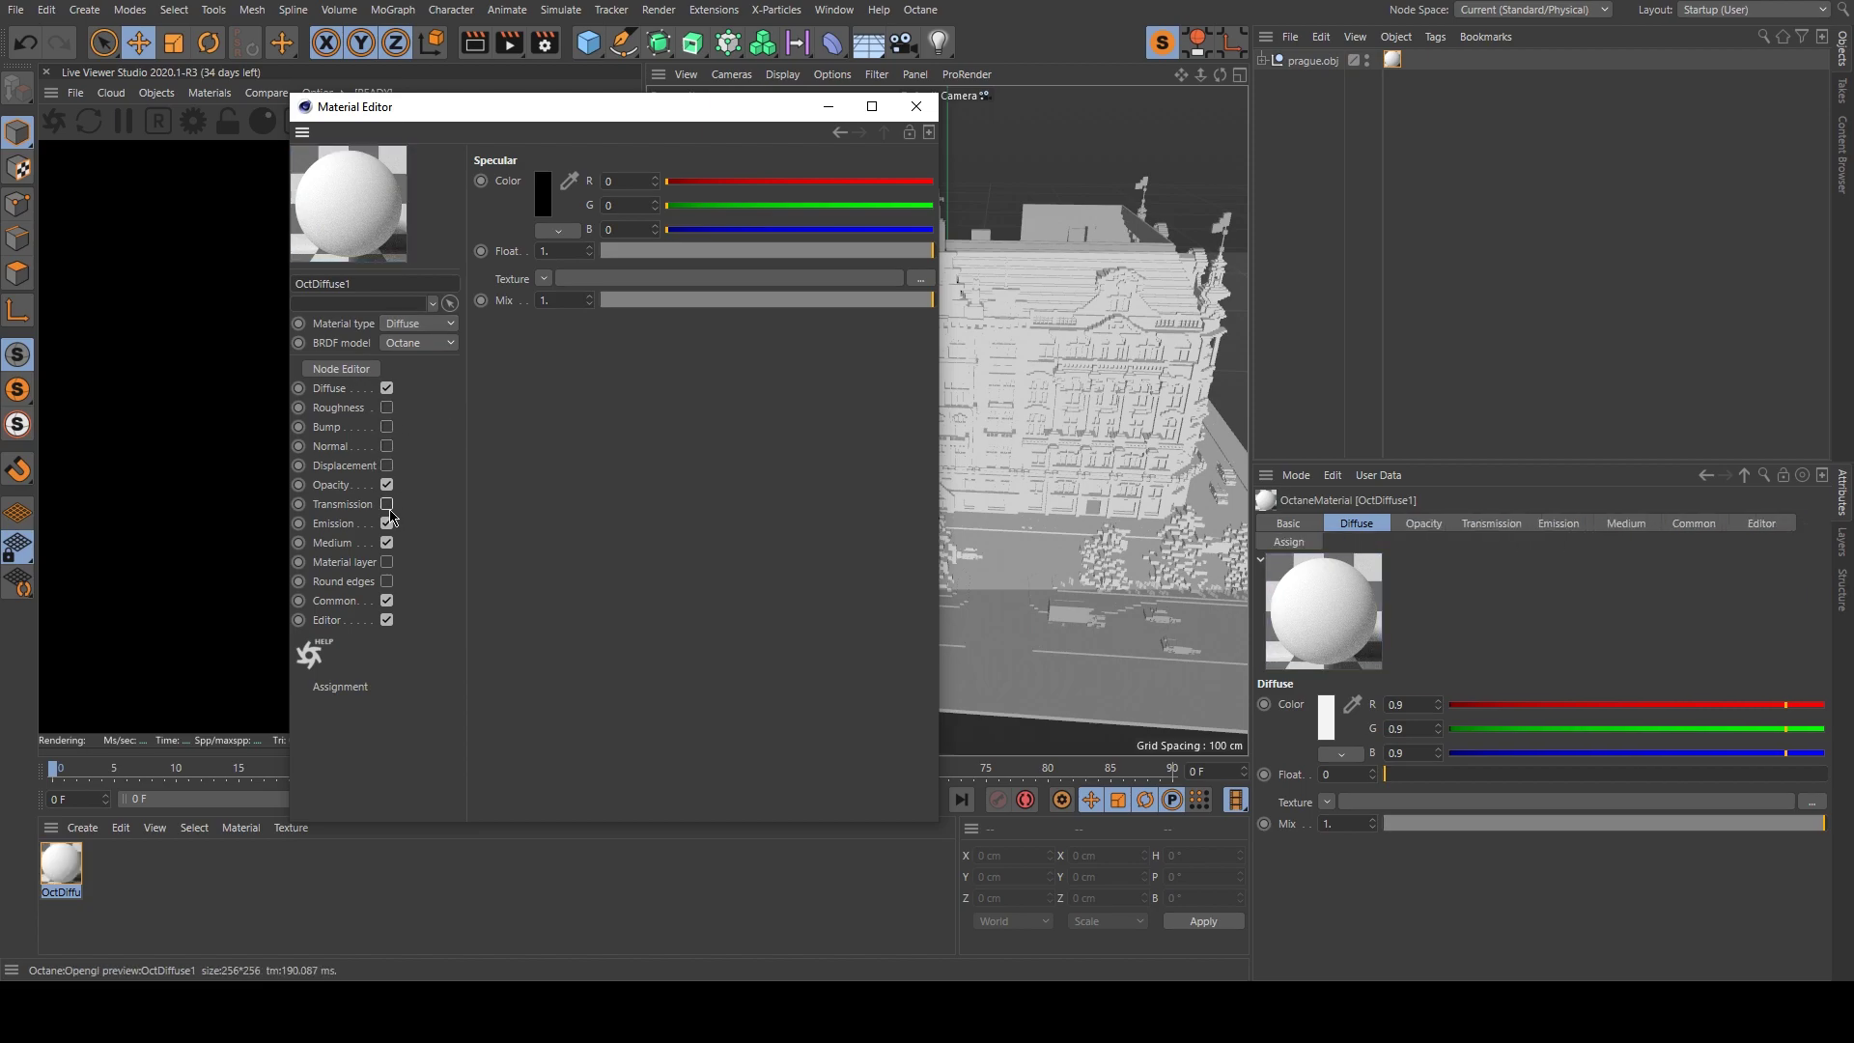
left_click(387, 523)
left_click(386, 542)
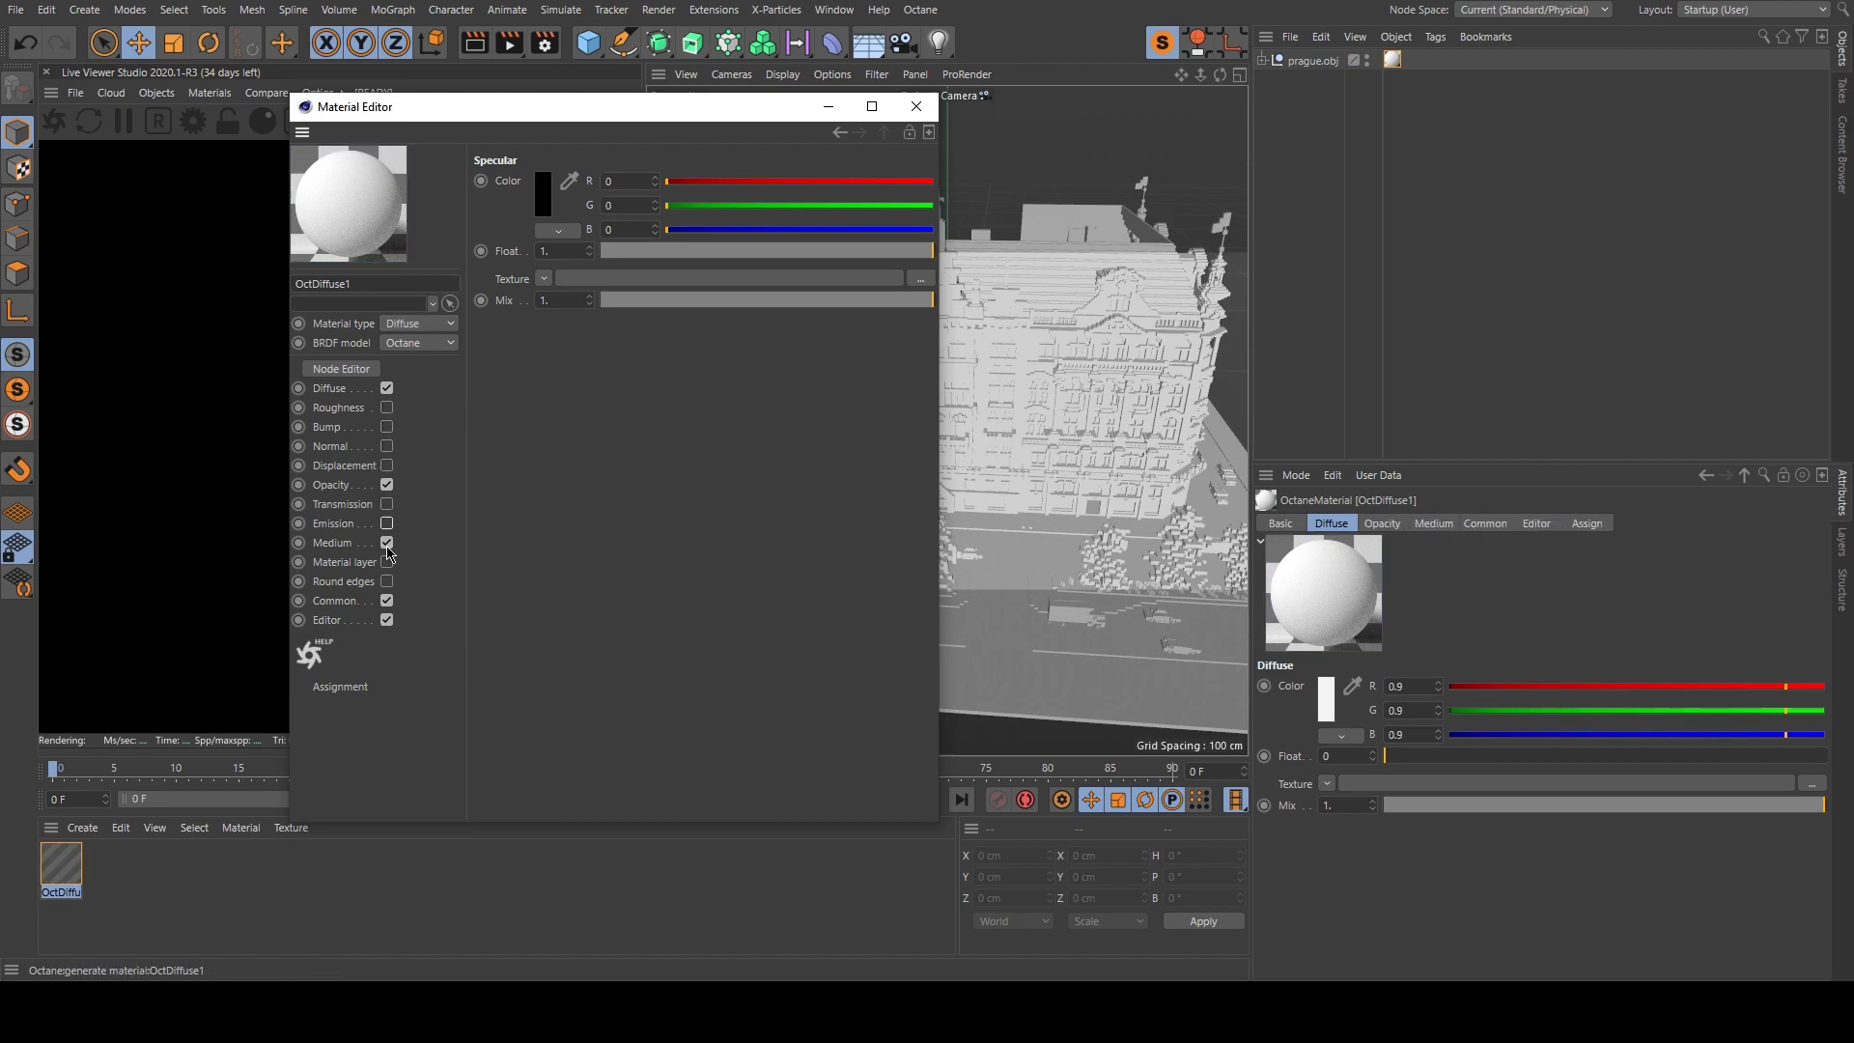
left_click(336, 606)
Load prague-RGBA.png as the Diffuse channel's texture and set its sampling to None.
left_click(333, 389)
left_click(920, 279)
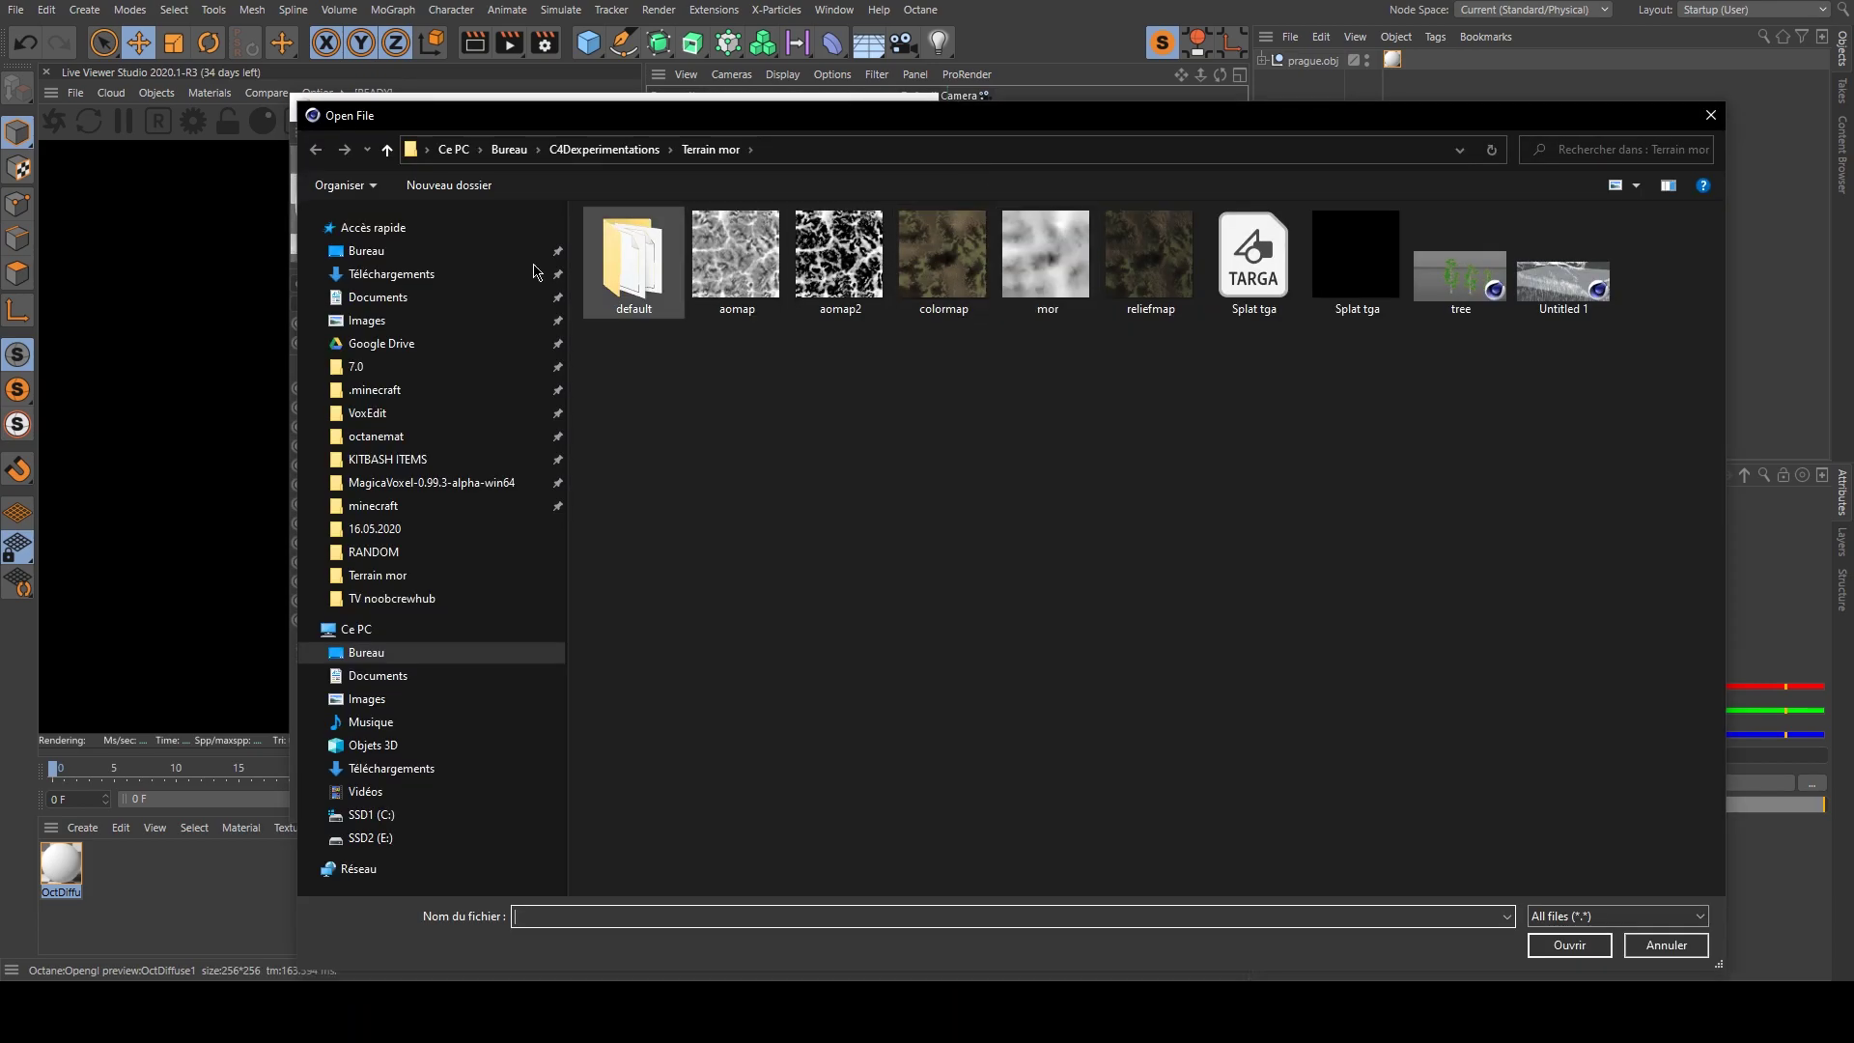
left_click(522, 250)
double_click(666, 281)
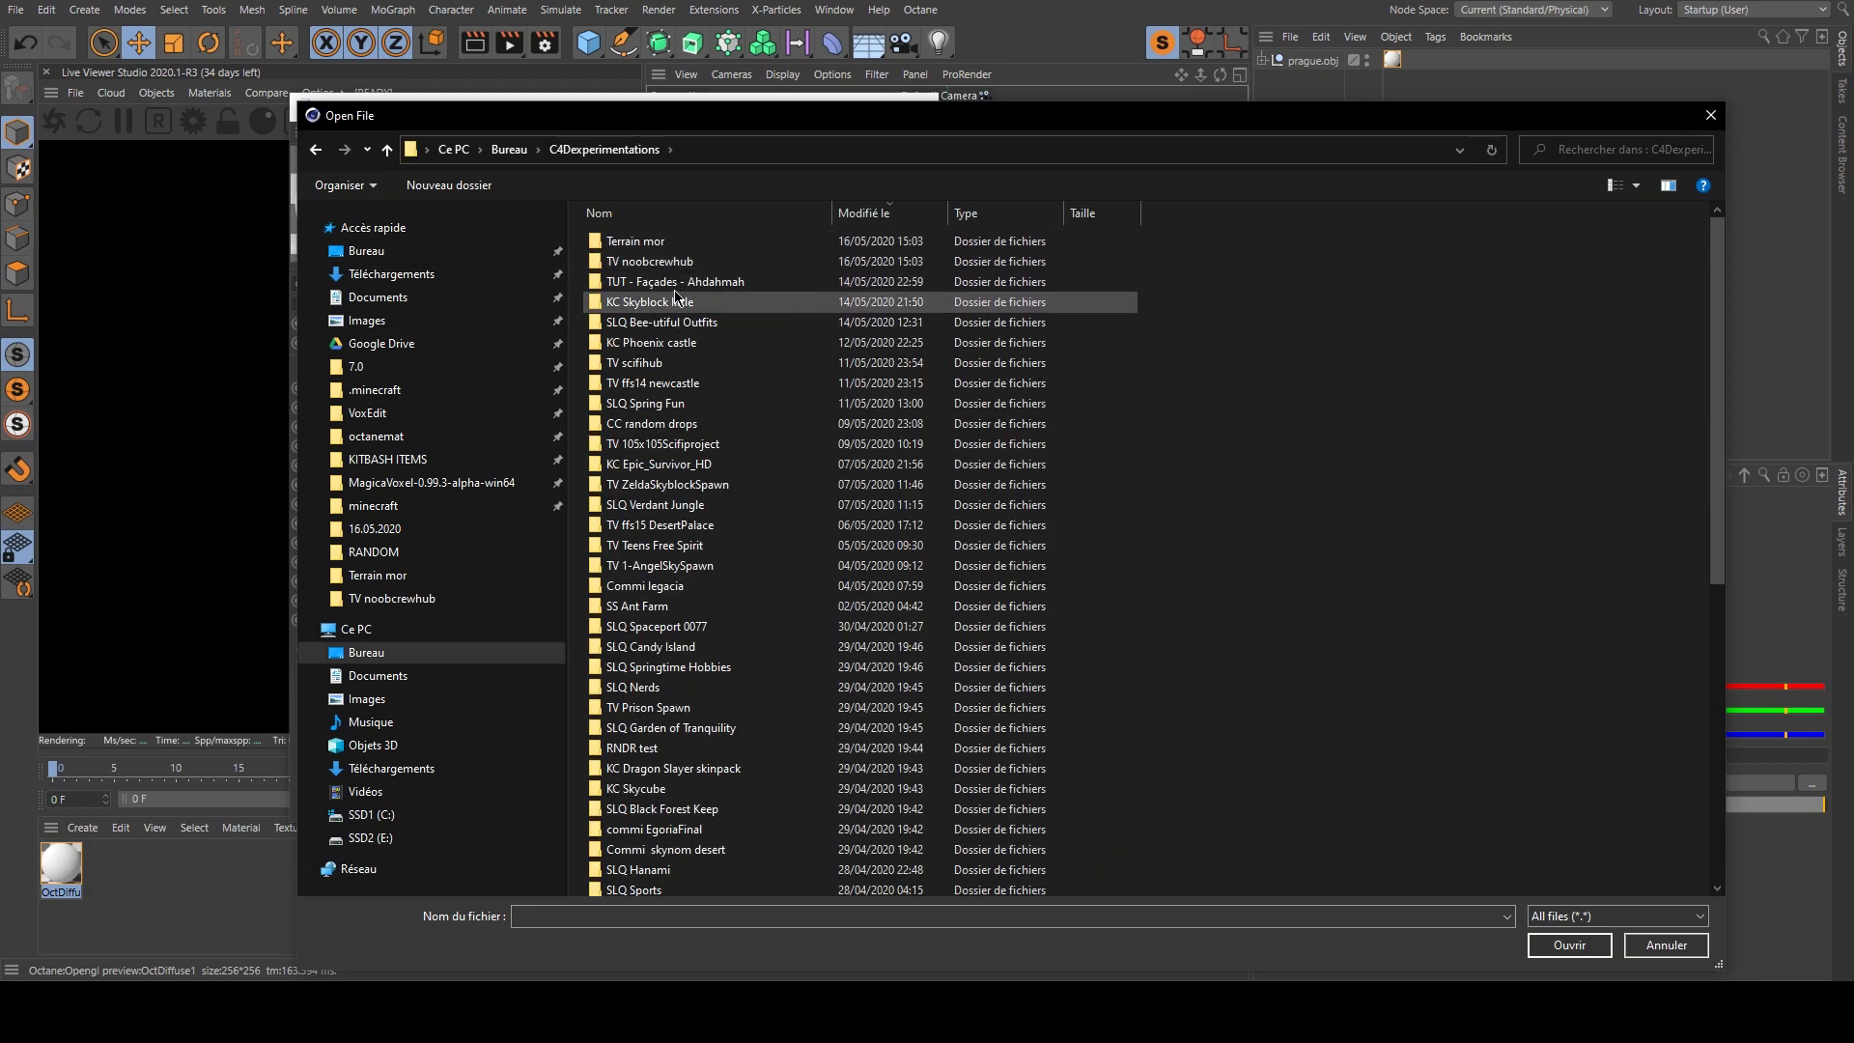
double_click(676, 281)
left_click(1149, 259)
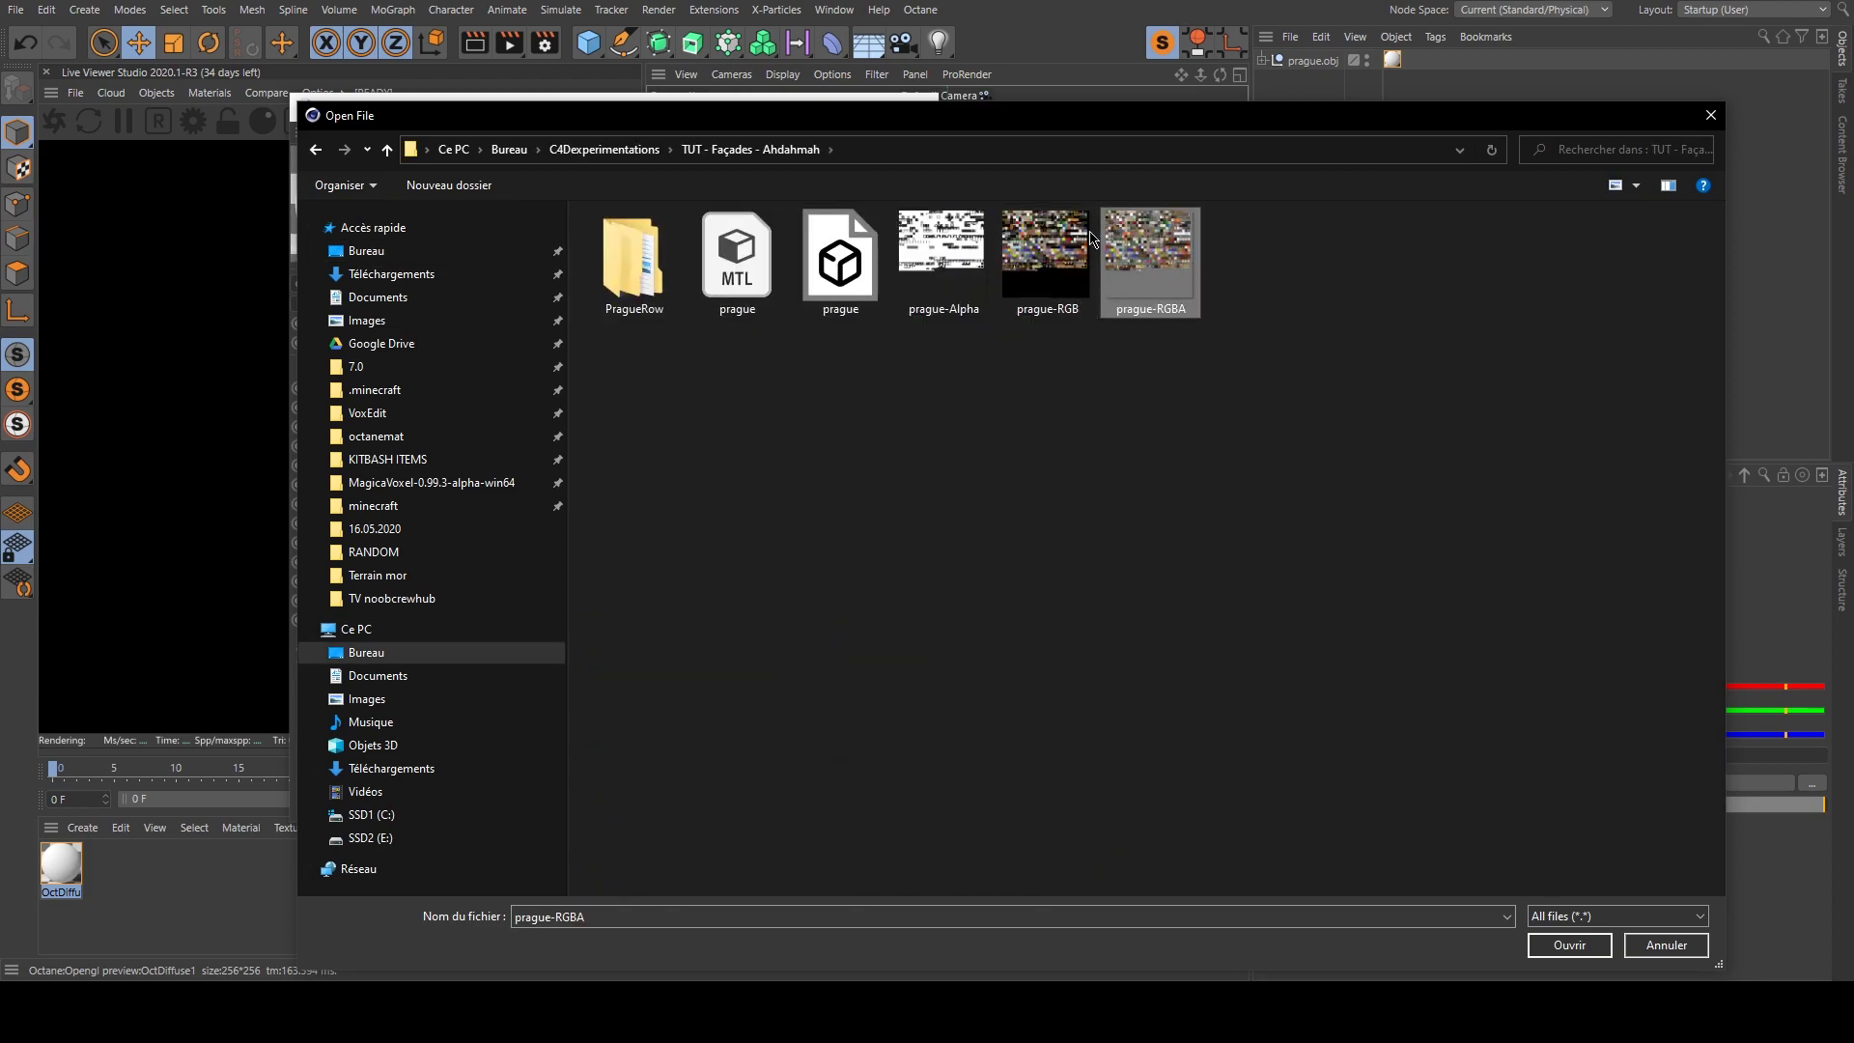
left_click(1605, 944)
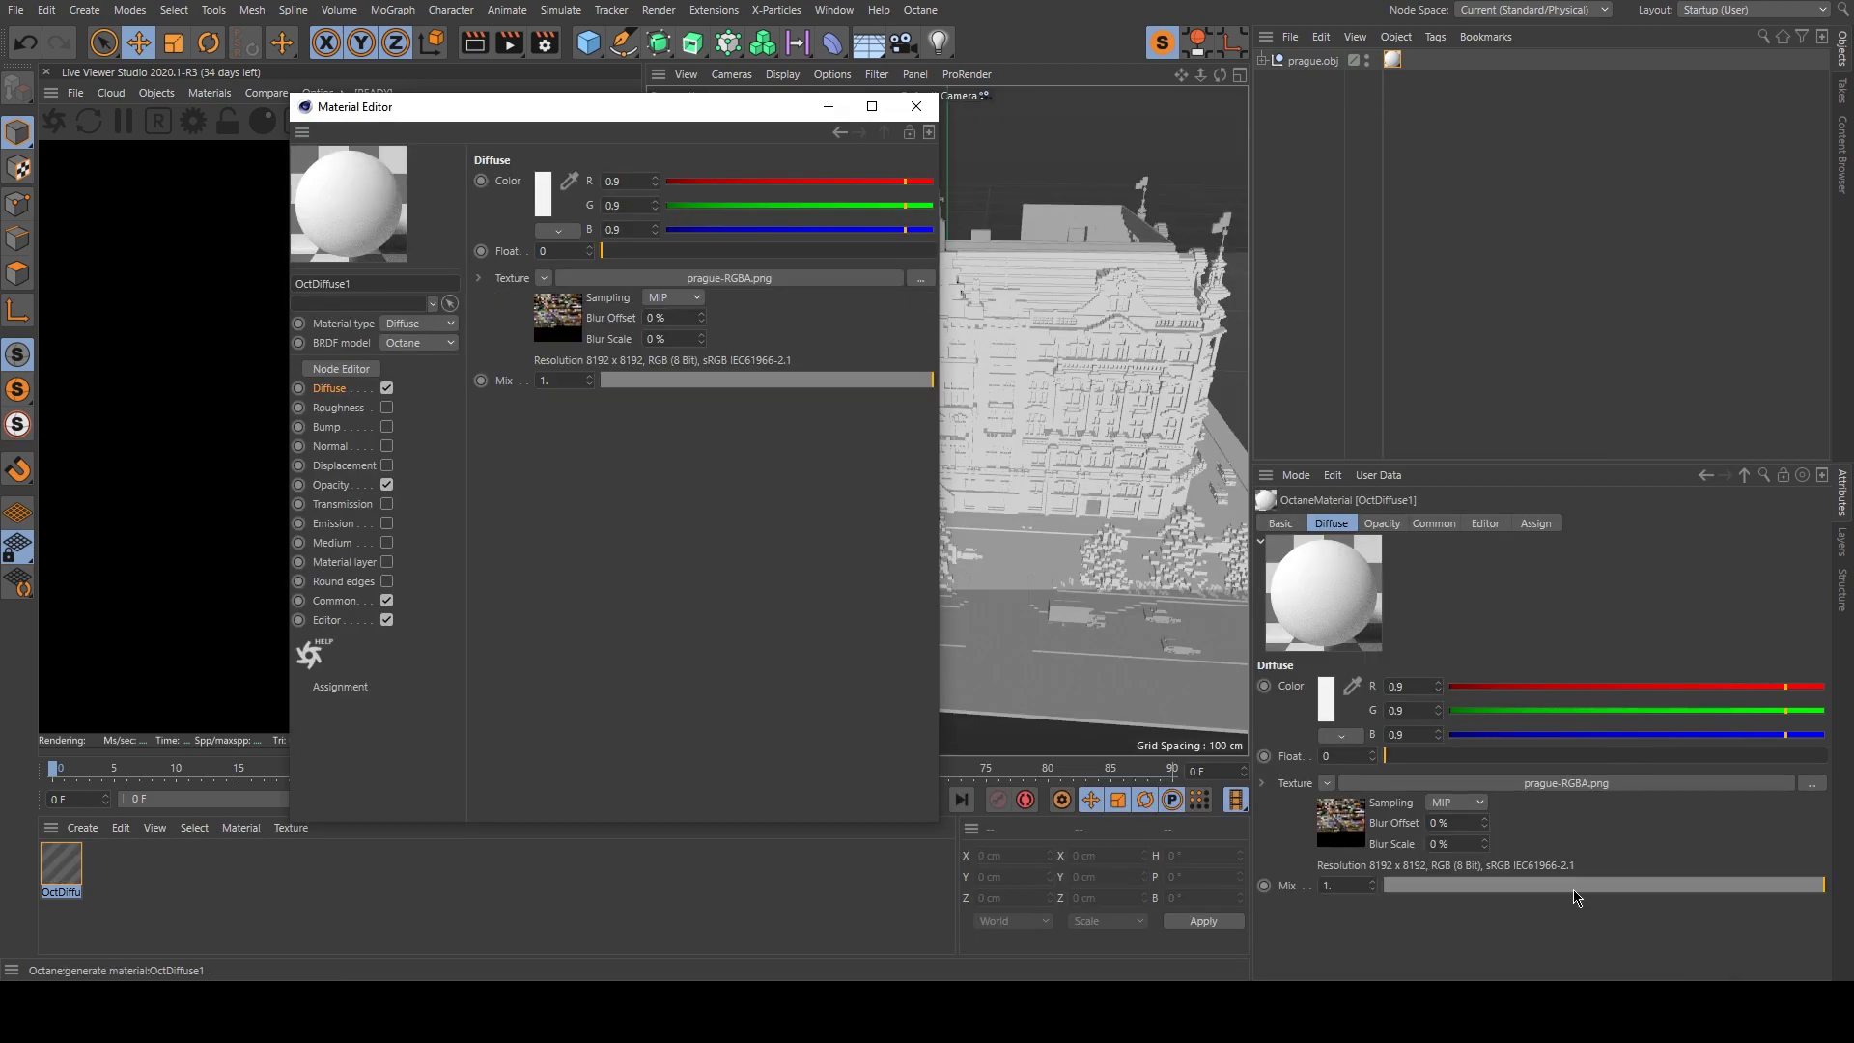
left_click(676, 298)
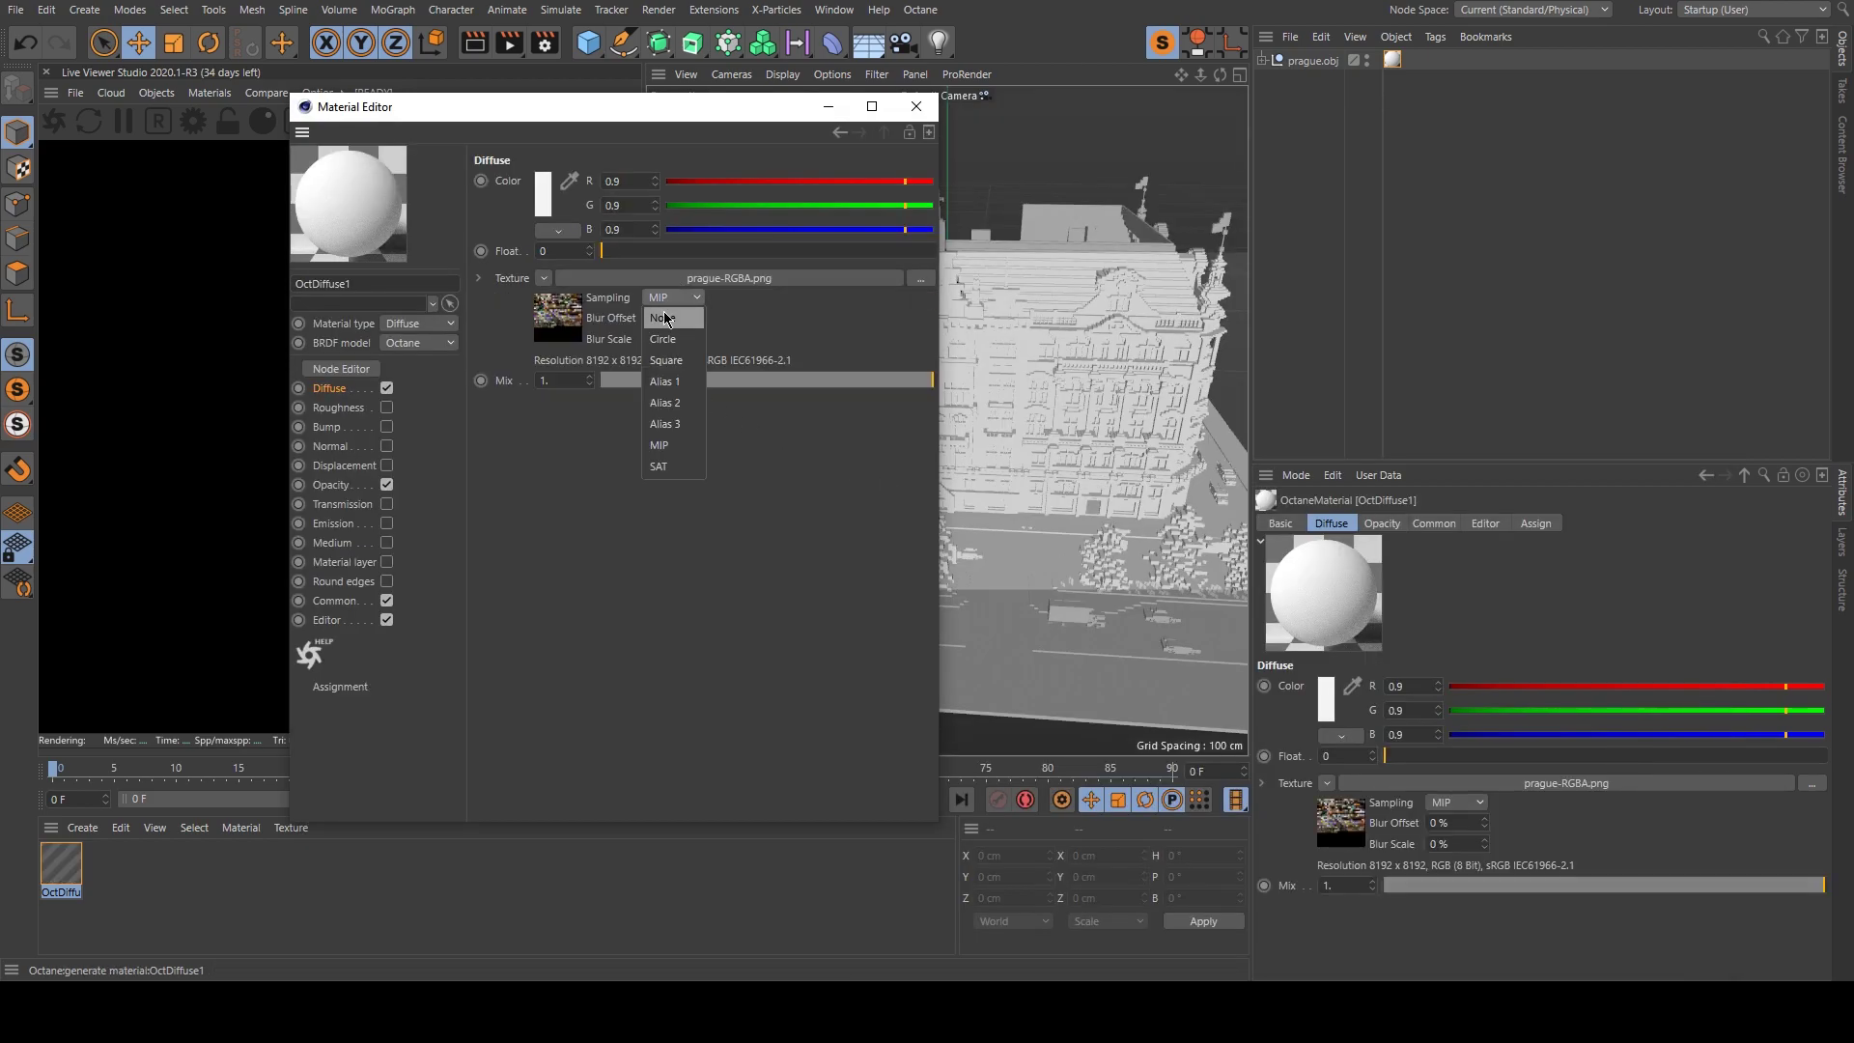
left_click(643, 325)
Load prague-Alpha.png as the Opacity channel's texture with sampling set to None, and close the material editor.
left_click(330, 485)
left_click(921, 278)
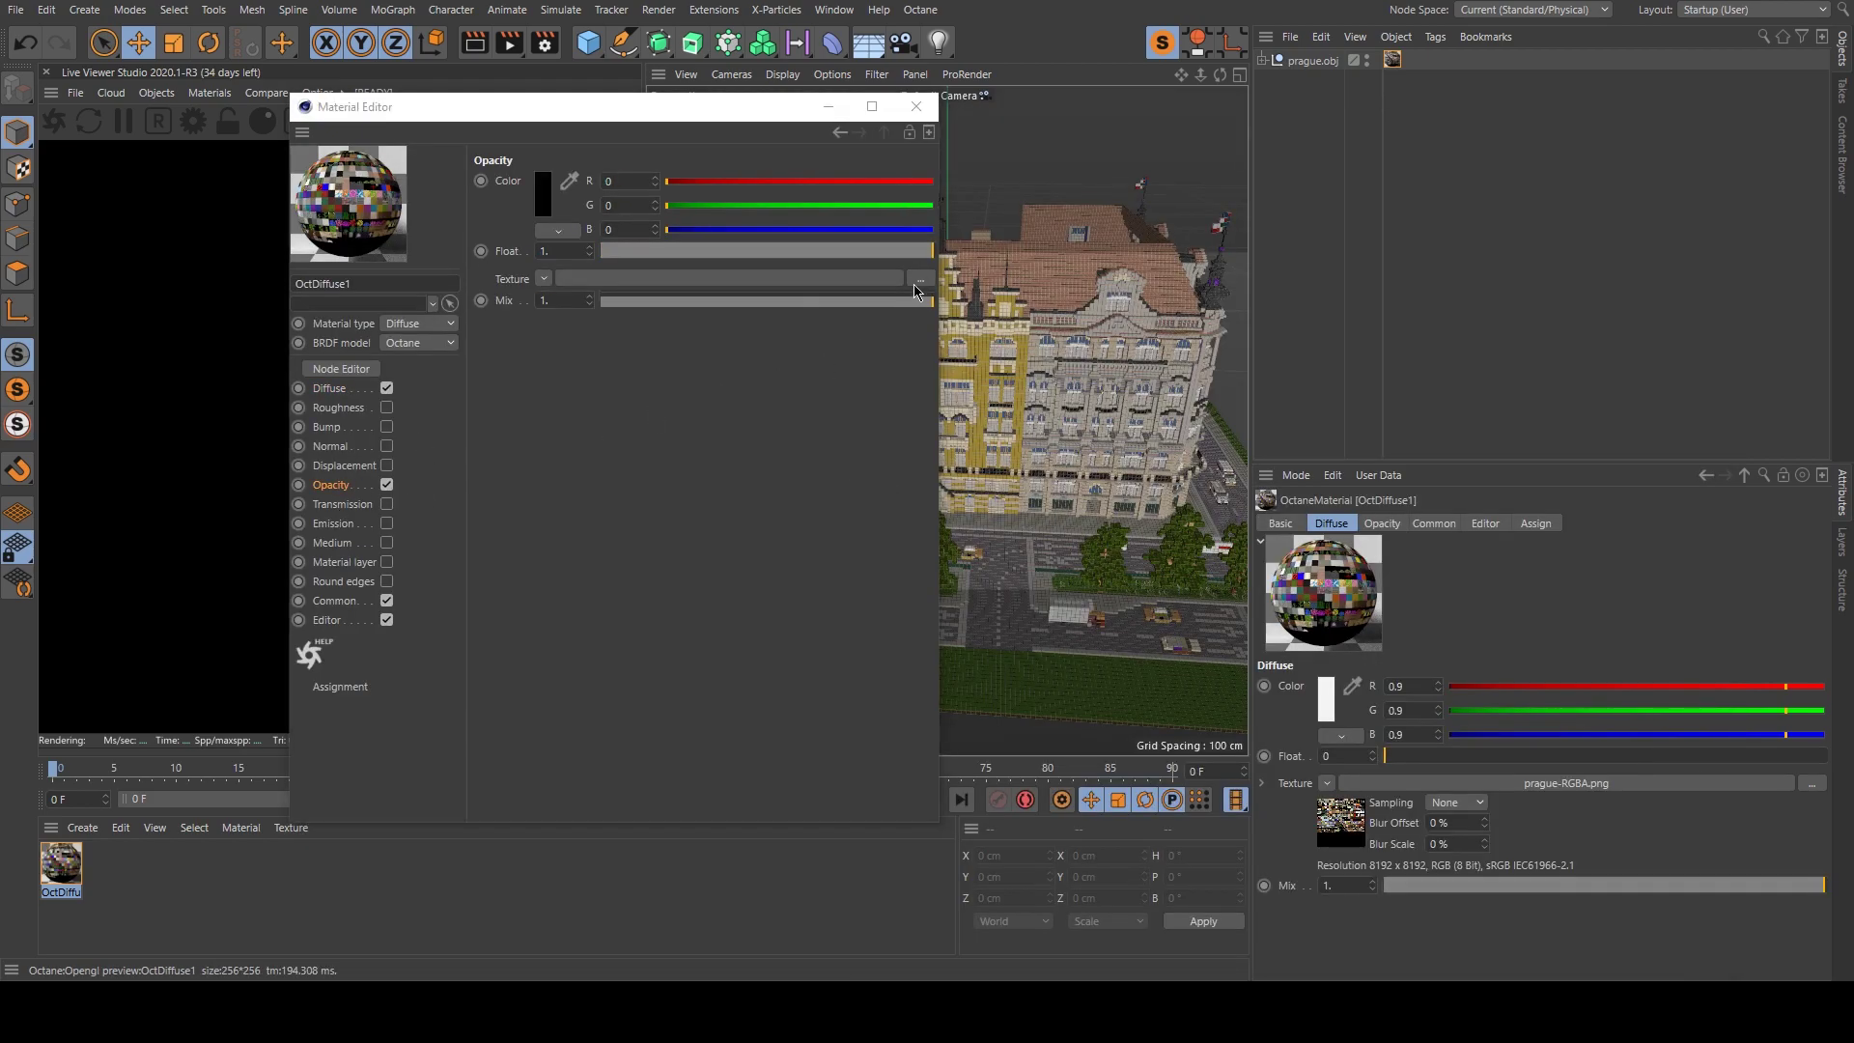
left_click(924, 281)
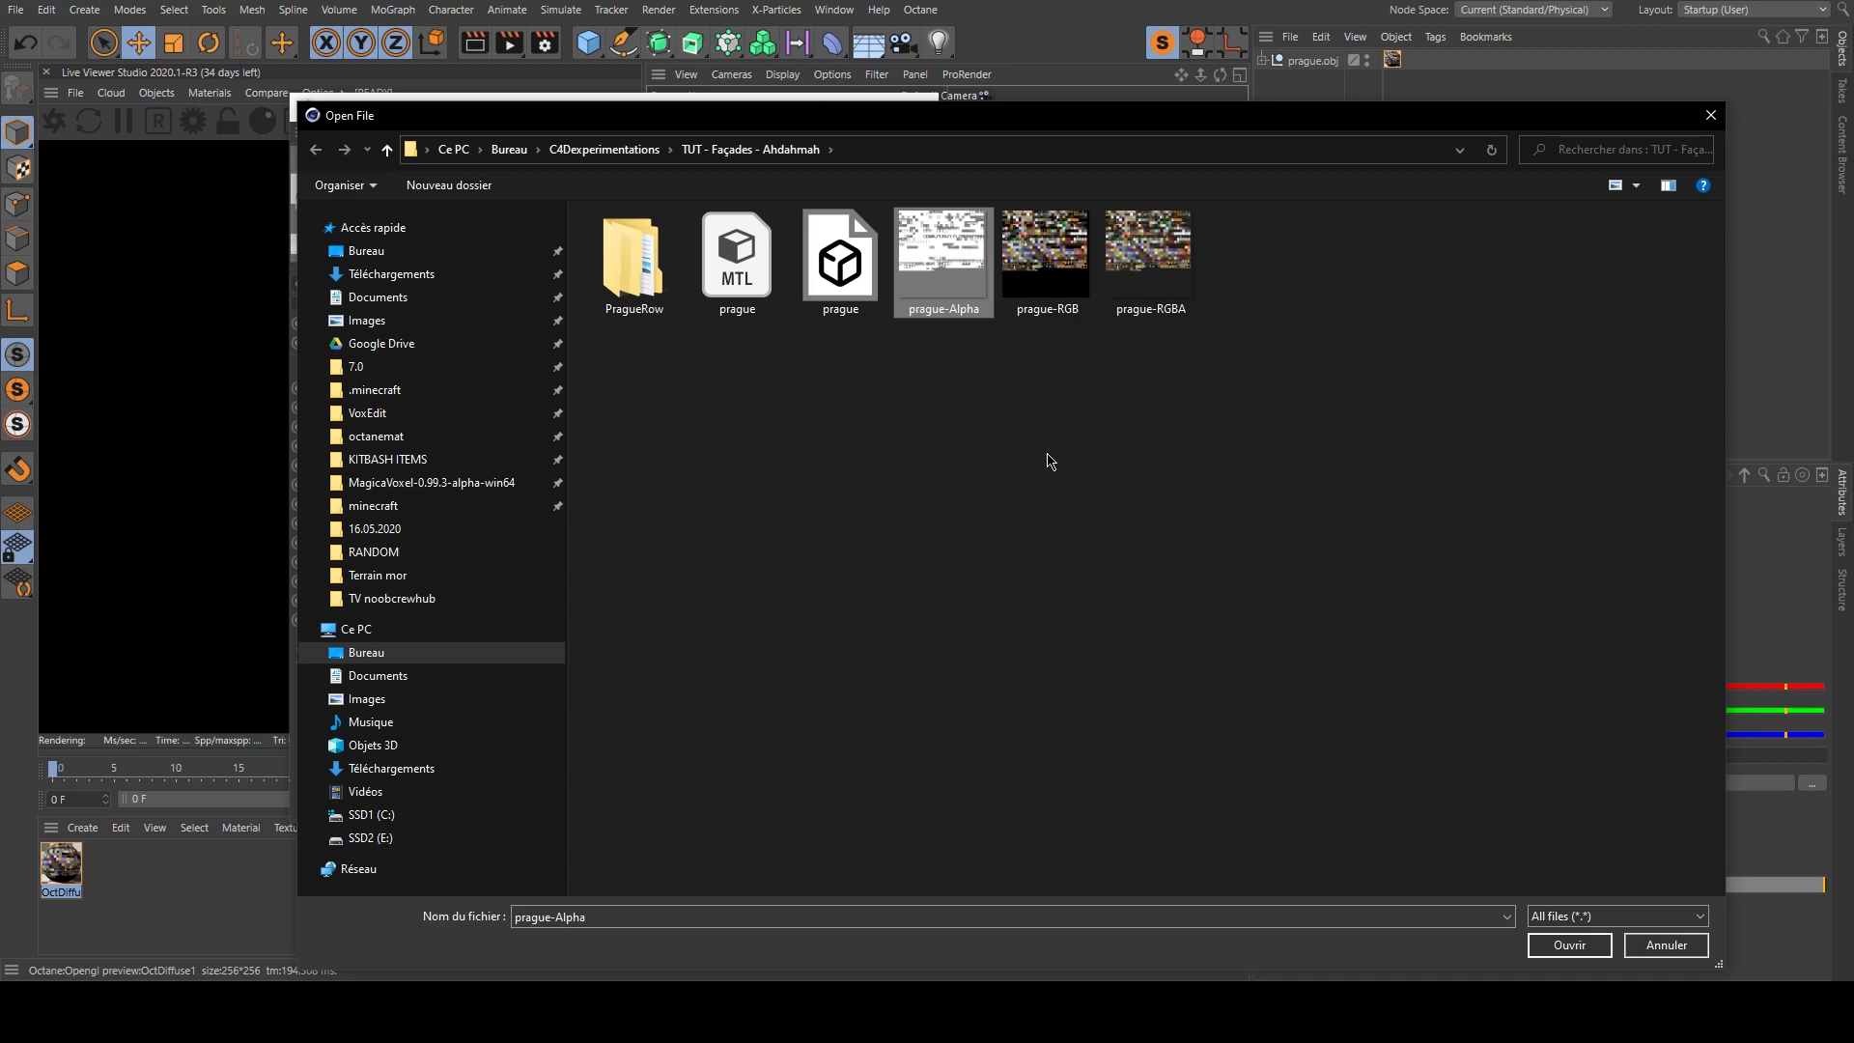
left_click(1569, 943)
left_click(648, 299)
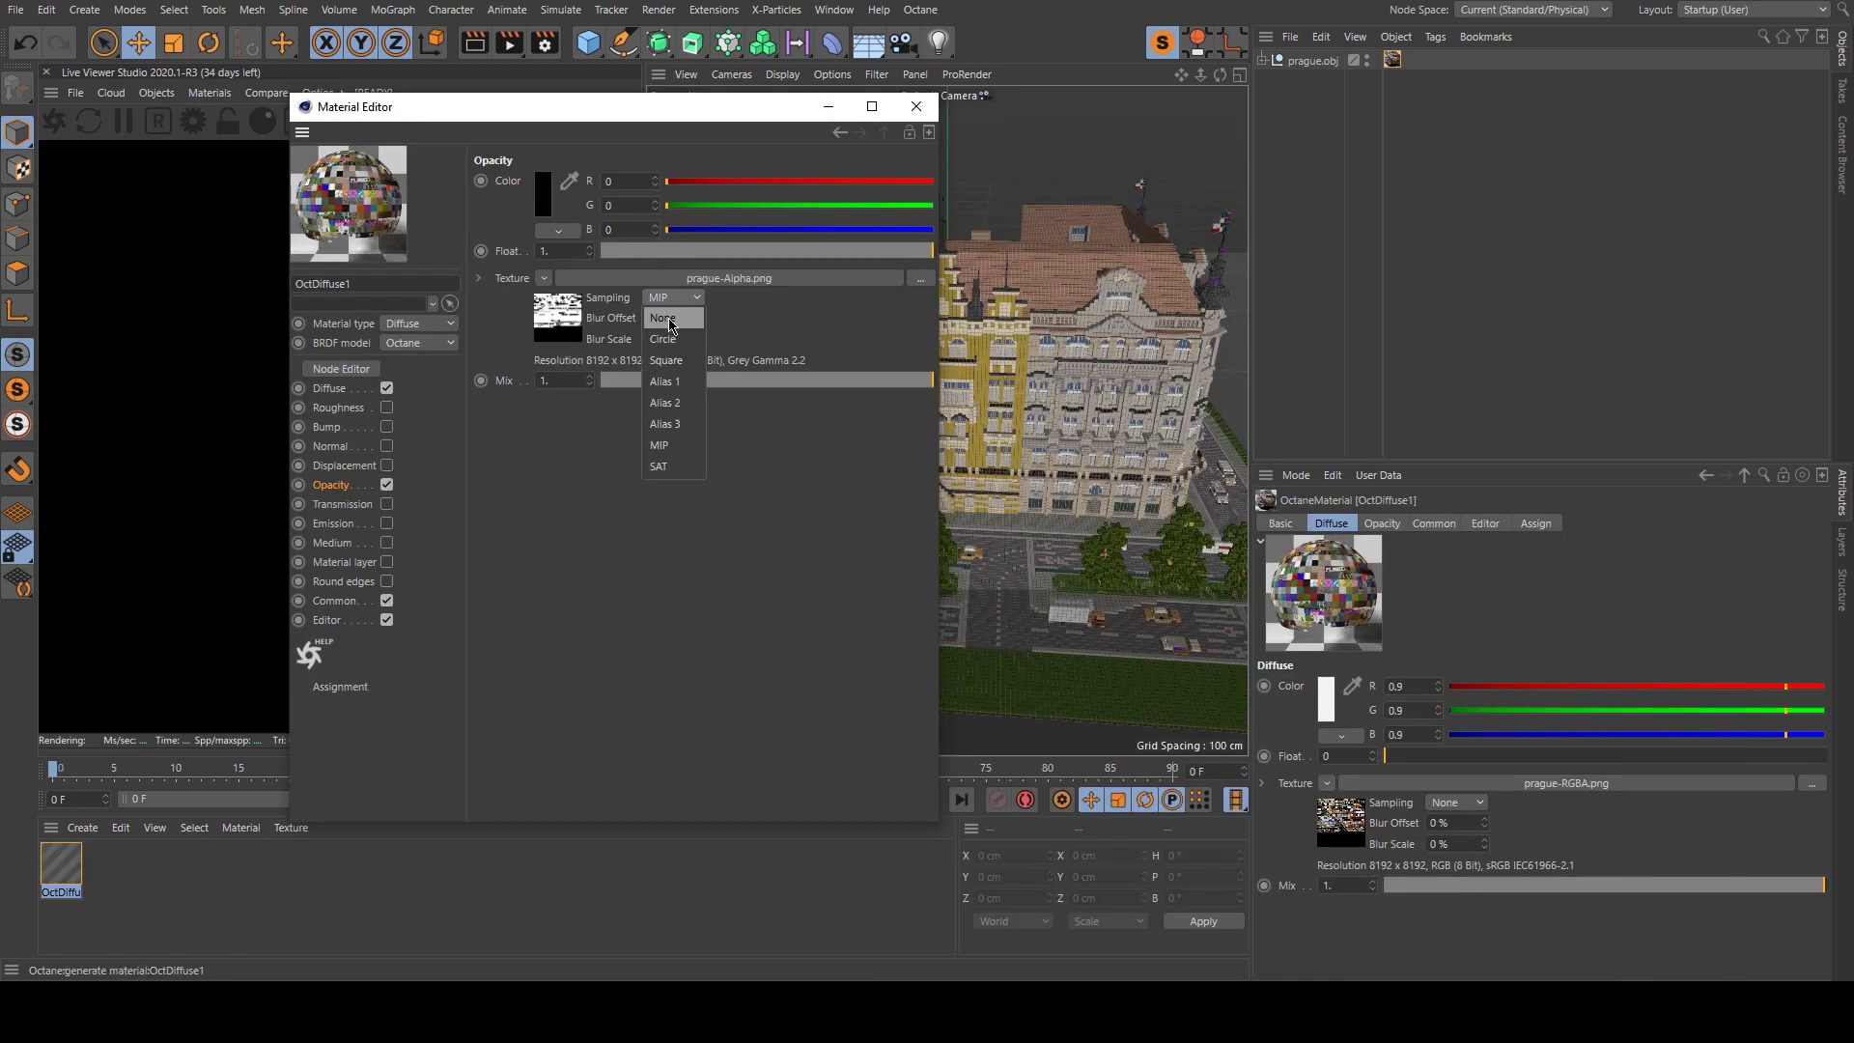
left_click(668, 325)
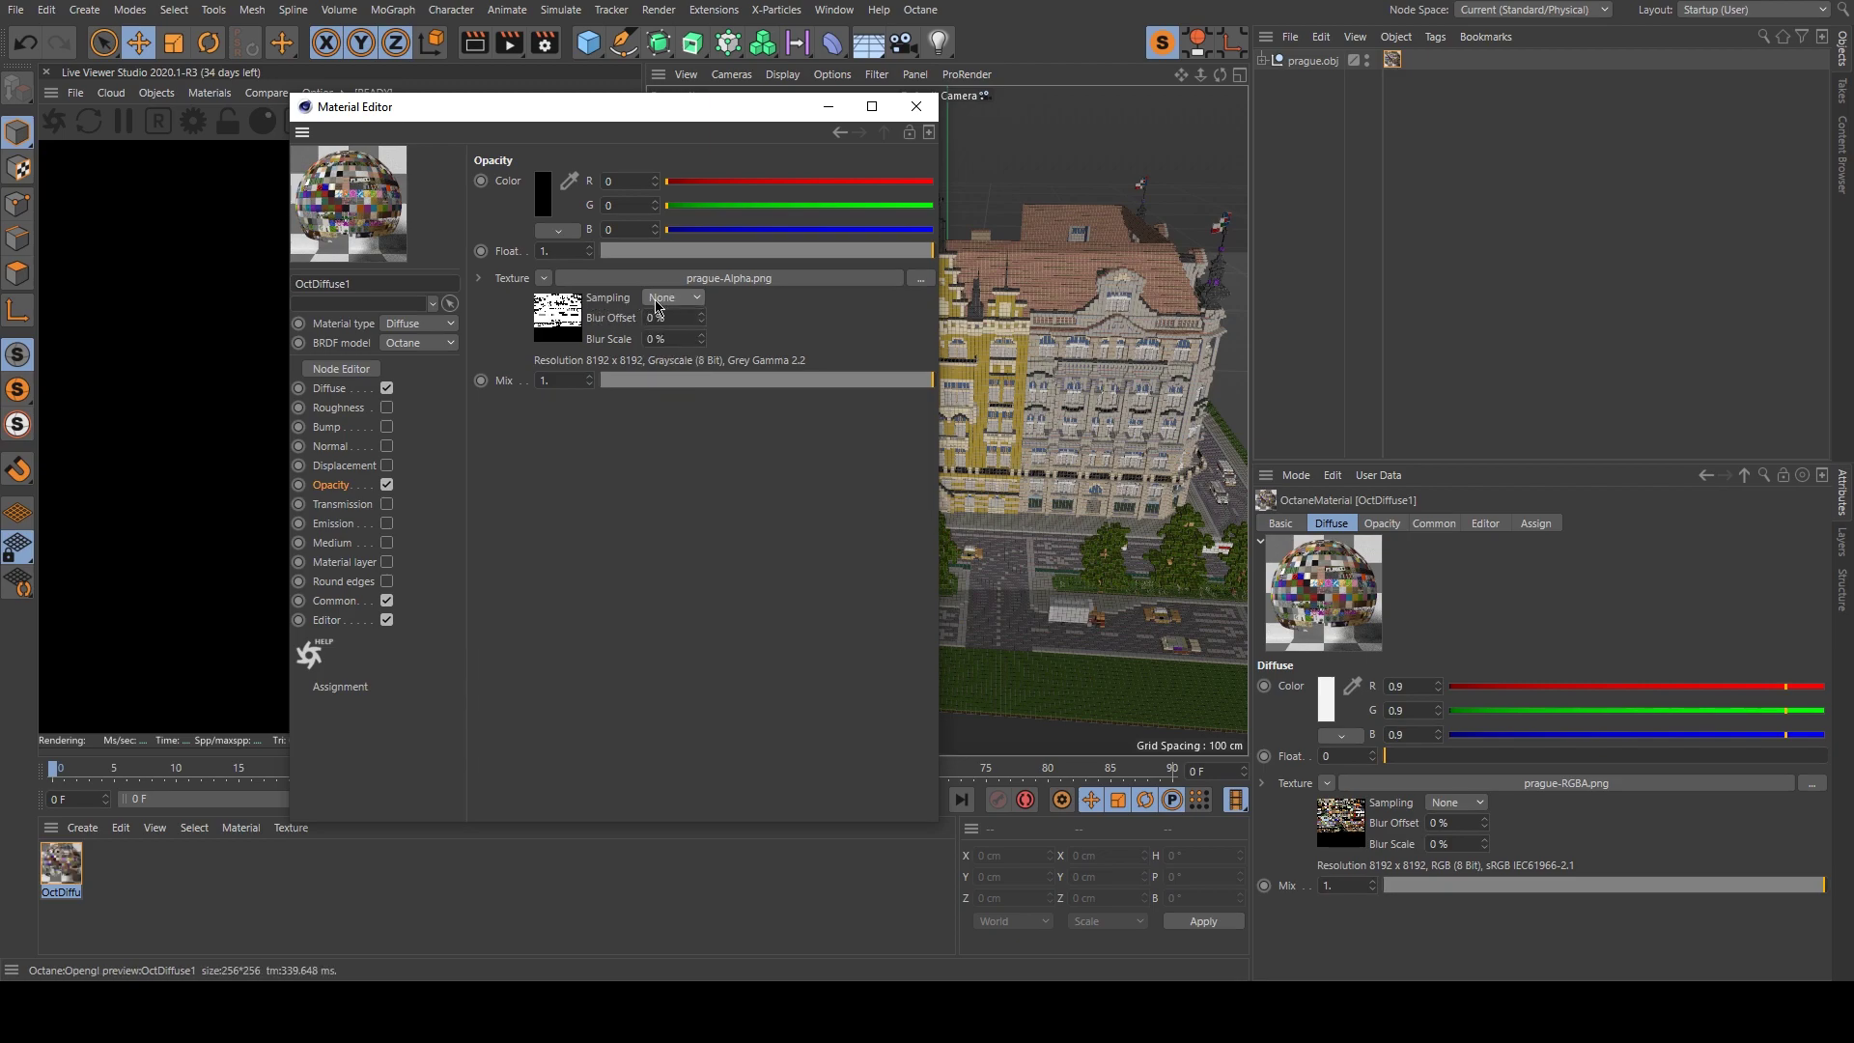
left_click(664, 303)
left_click(663, 318)
left_click(916, 106)
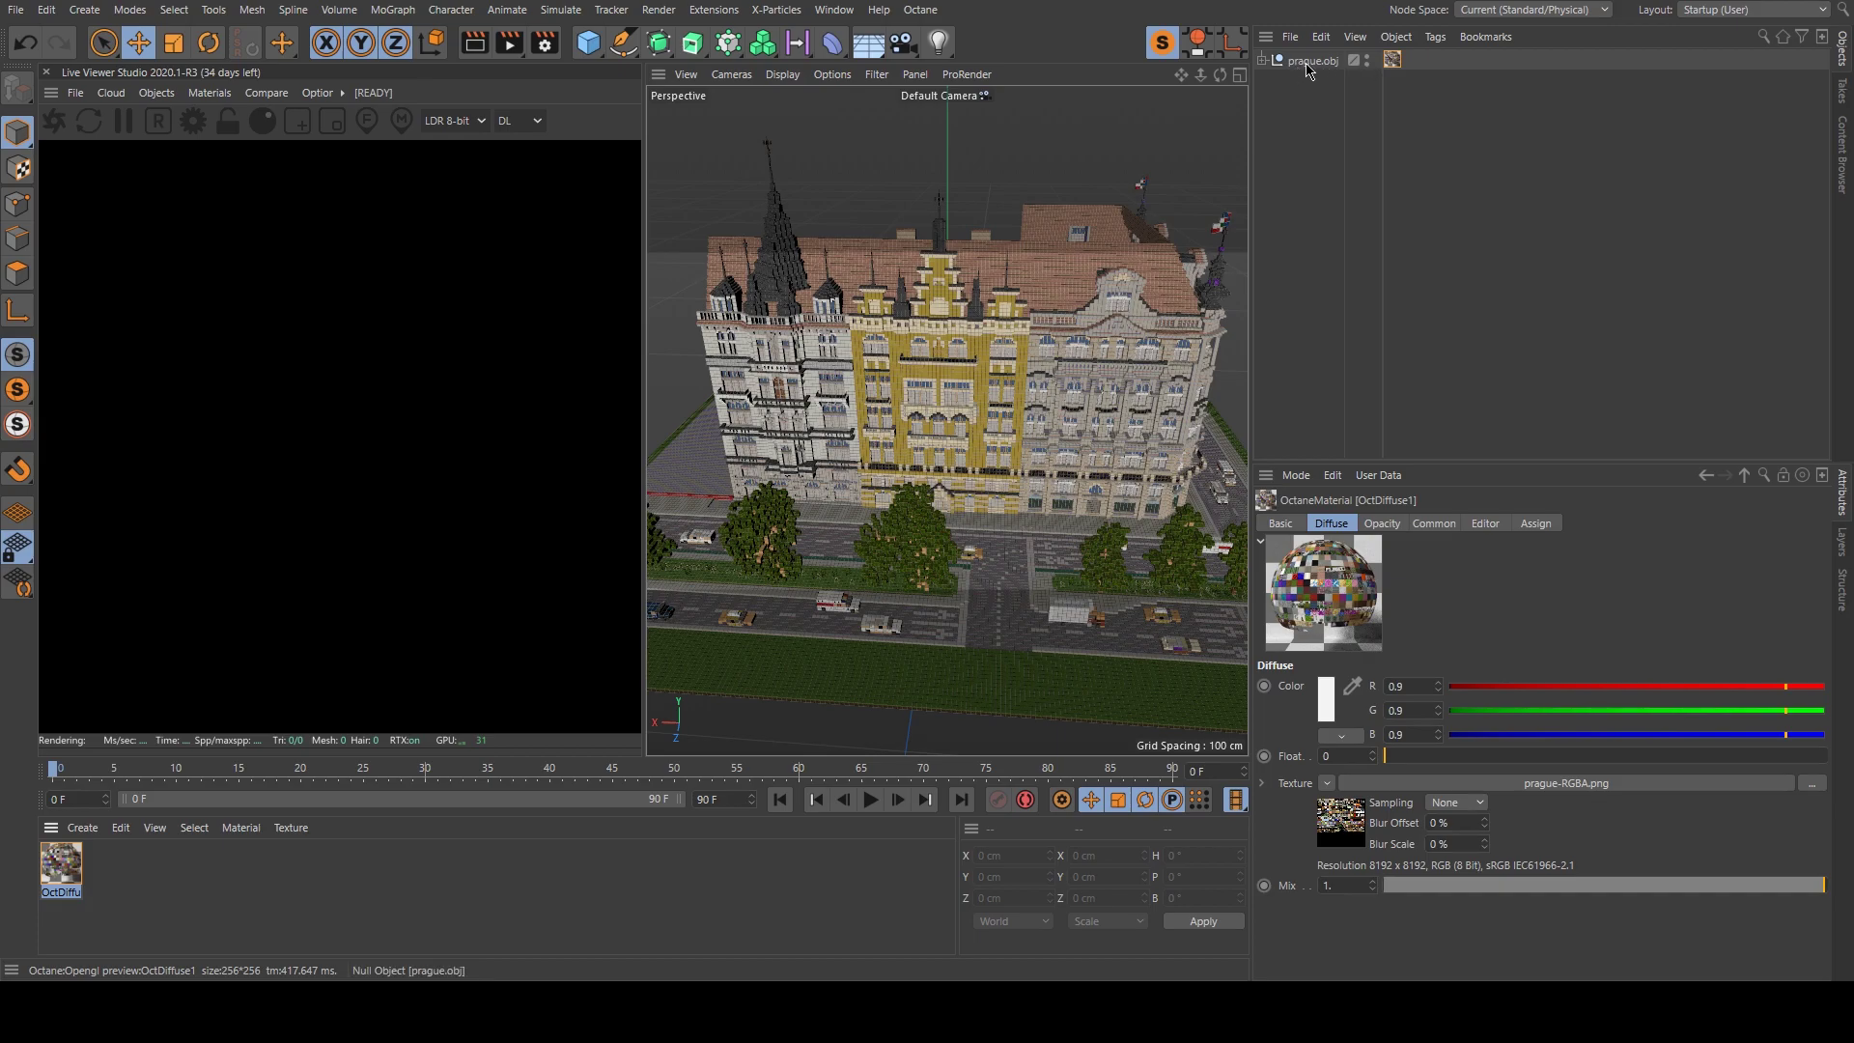
Render the textured corner building in the Octane Live Viewer.
left_click(1263, 61)
scroll(933, 375, "down", 2)
scroll(856, 357, "up", 4)
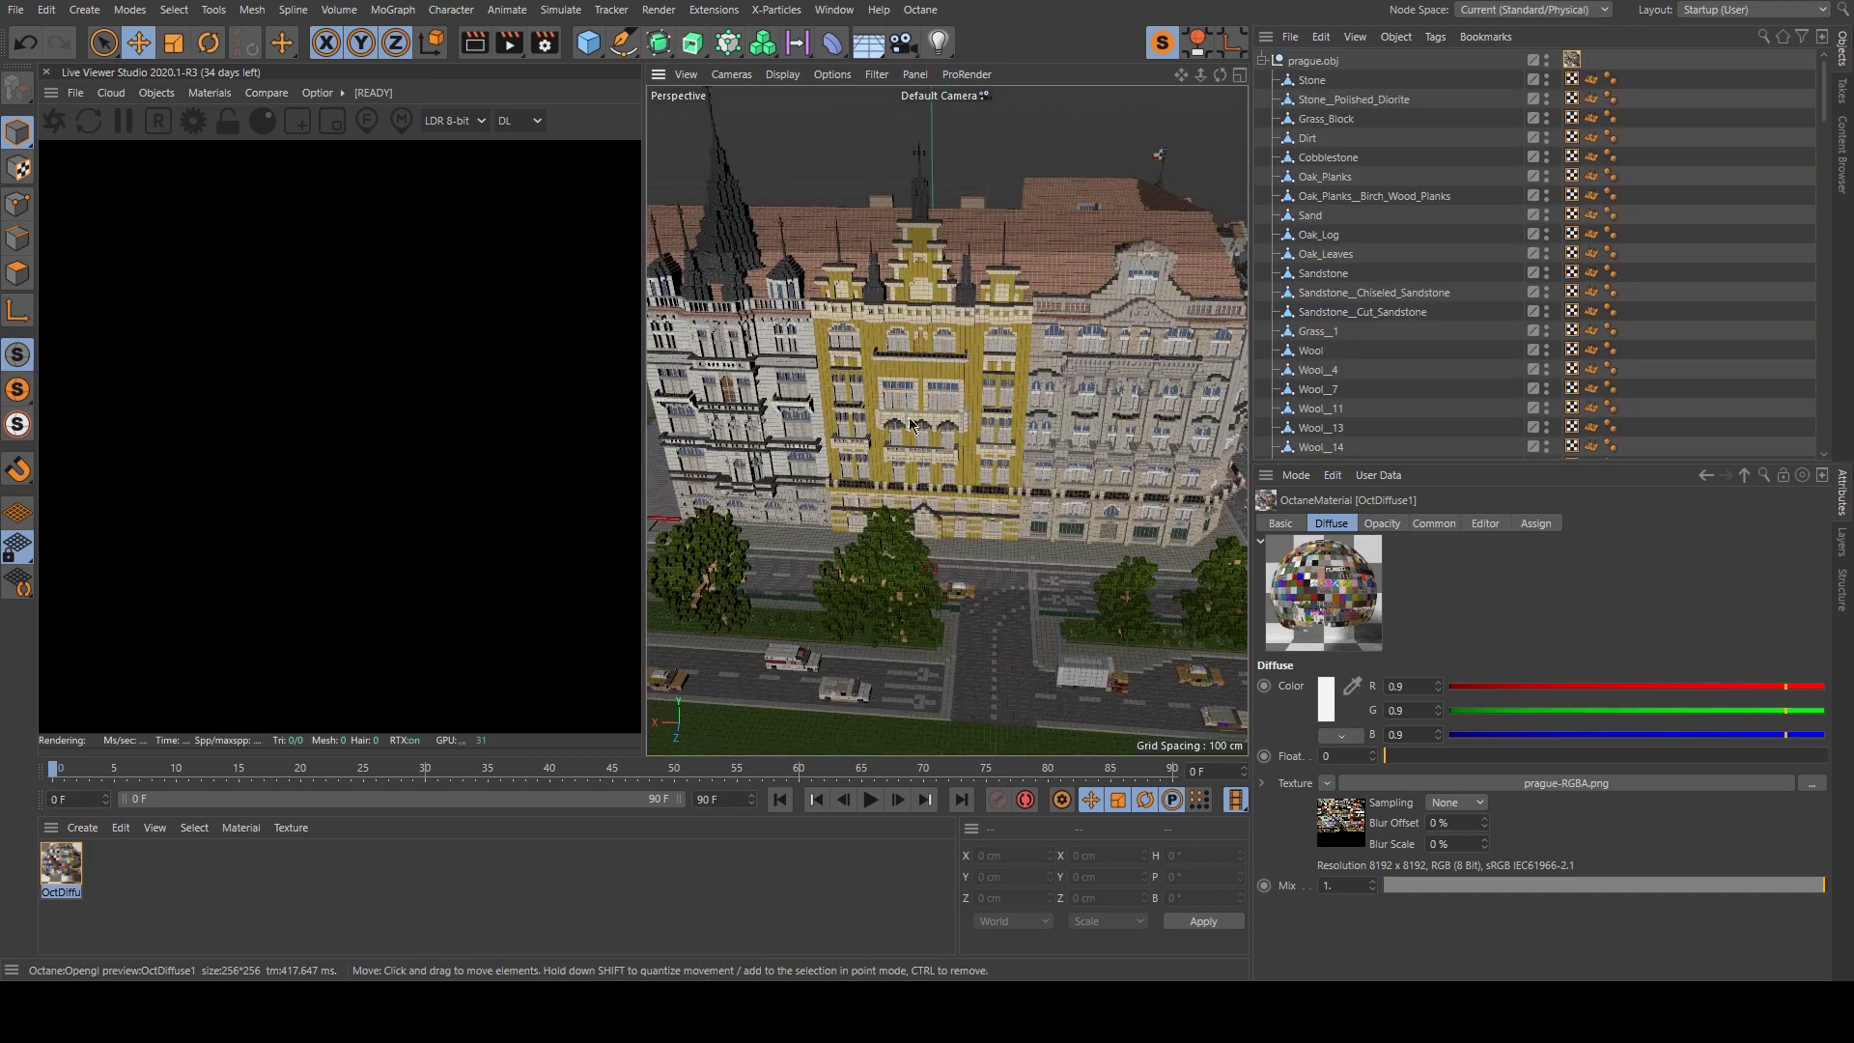
left_click_drag(992, 387, 851, 364, "alt")
scroll(852, 363, "down", 5)
left_click_drag(119, 899, 215, 883)
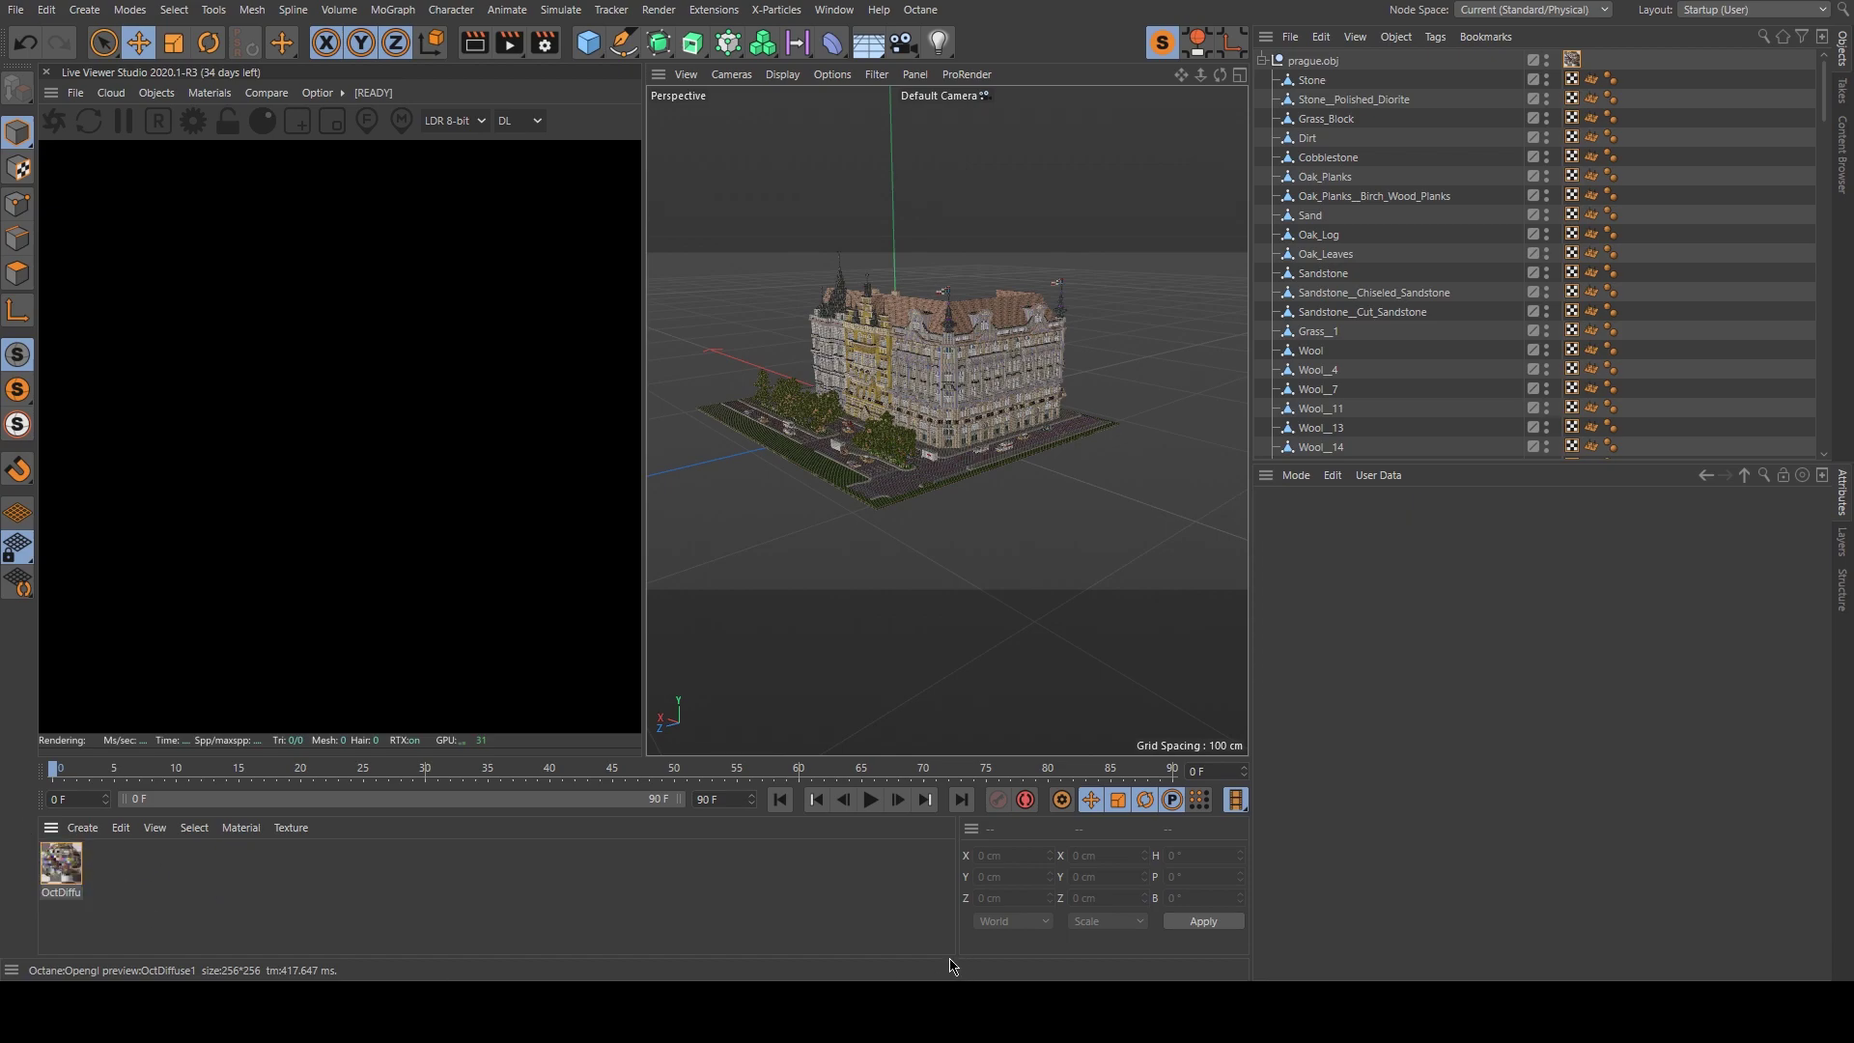
left_click(254, 123)
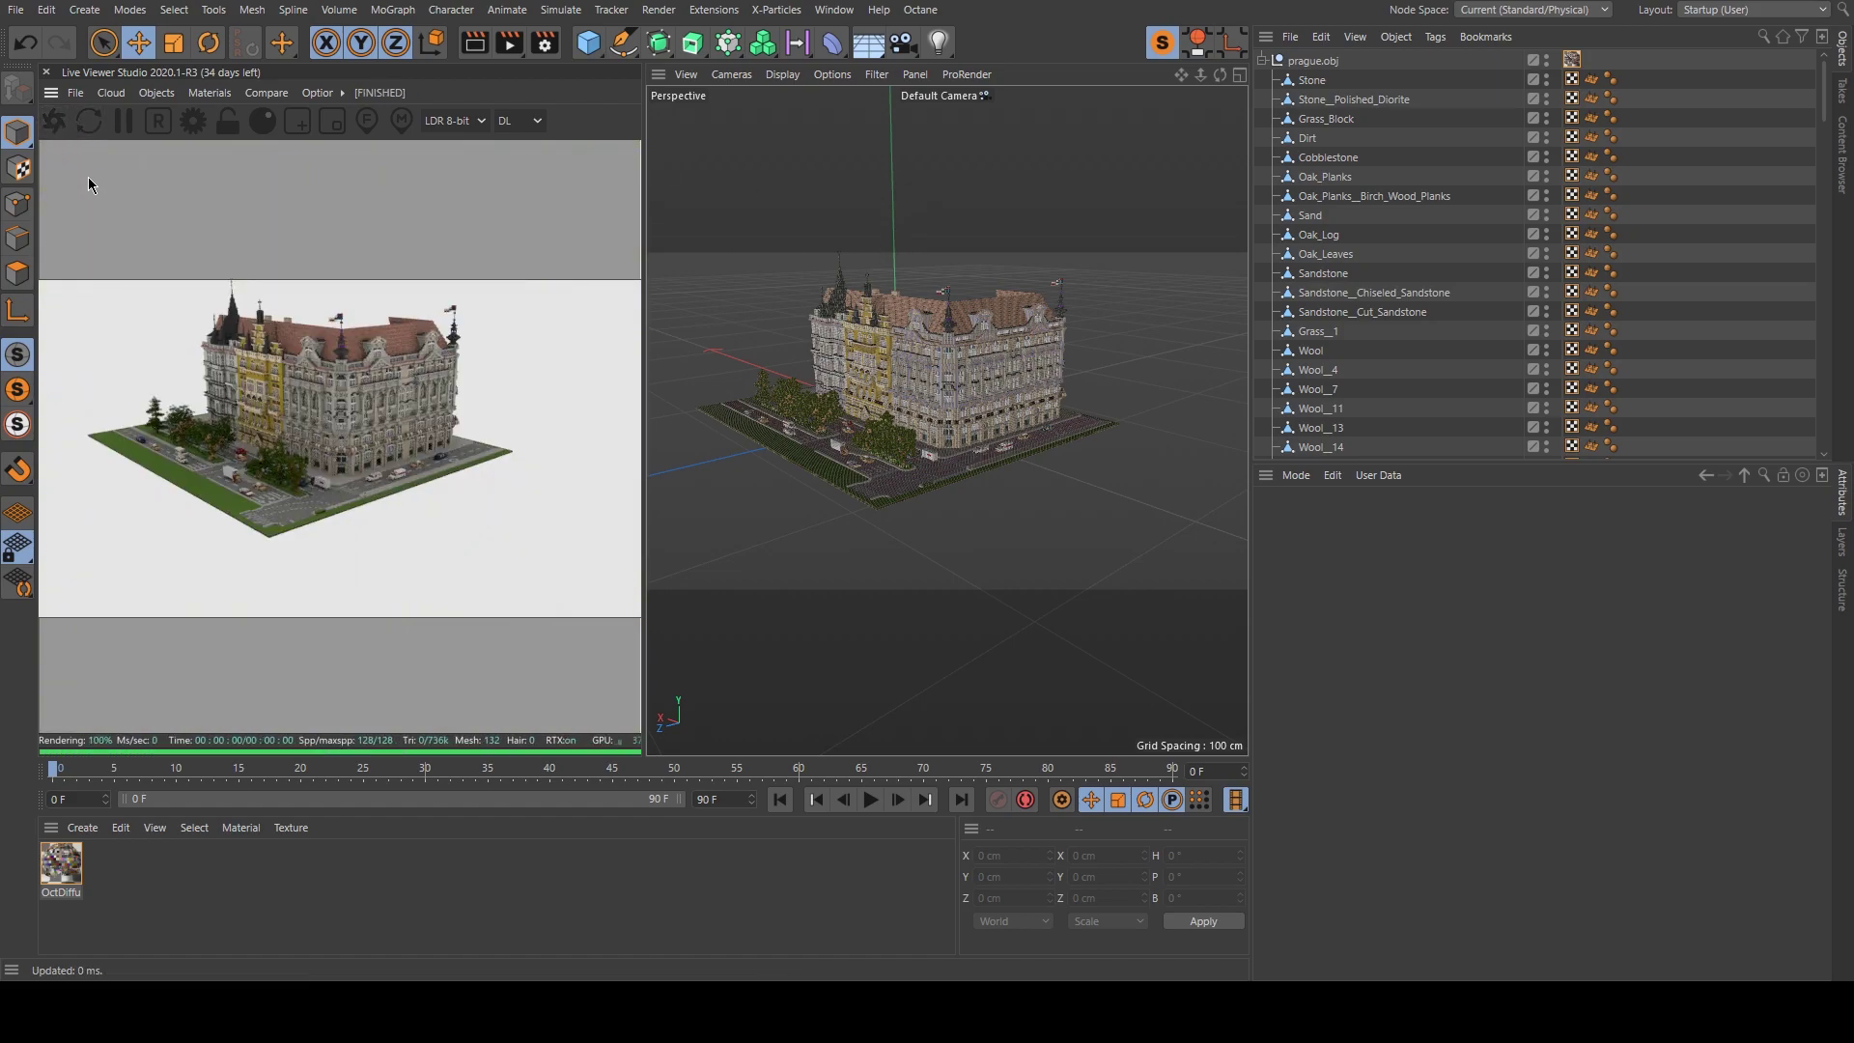
scroll(885, 323, "up", 5)
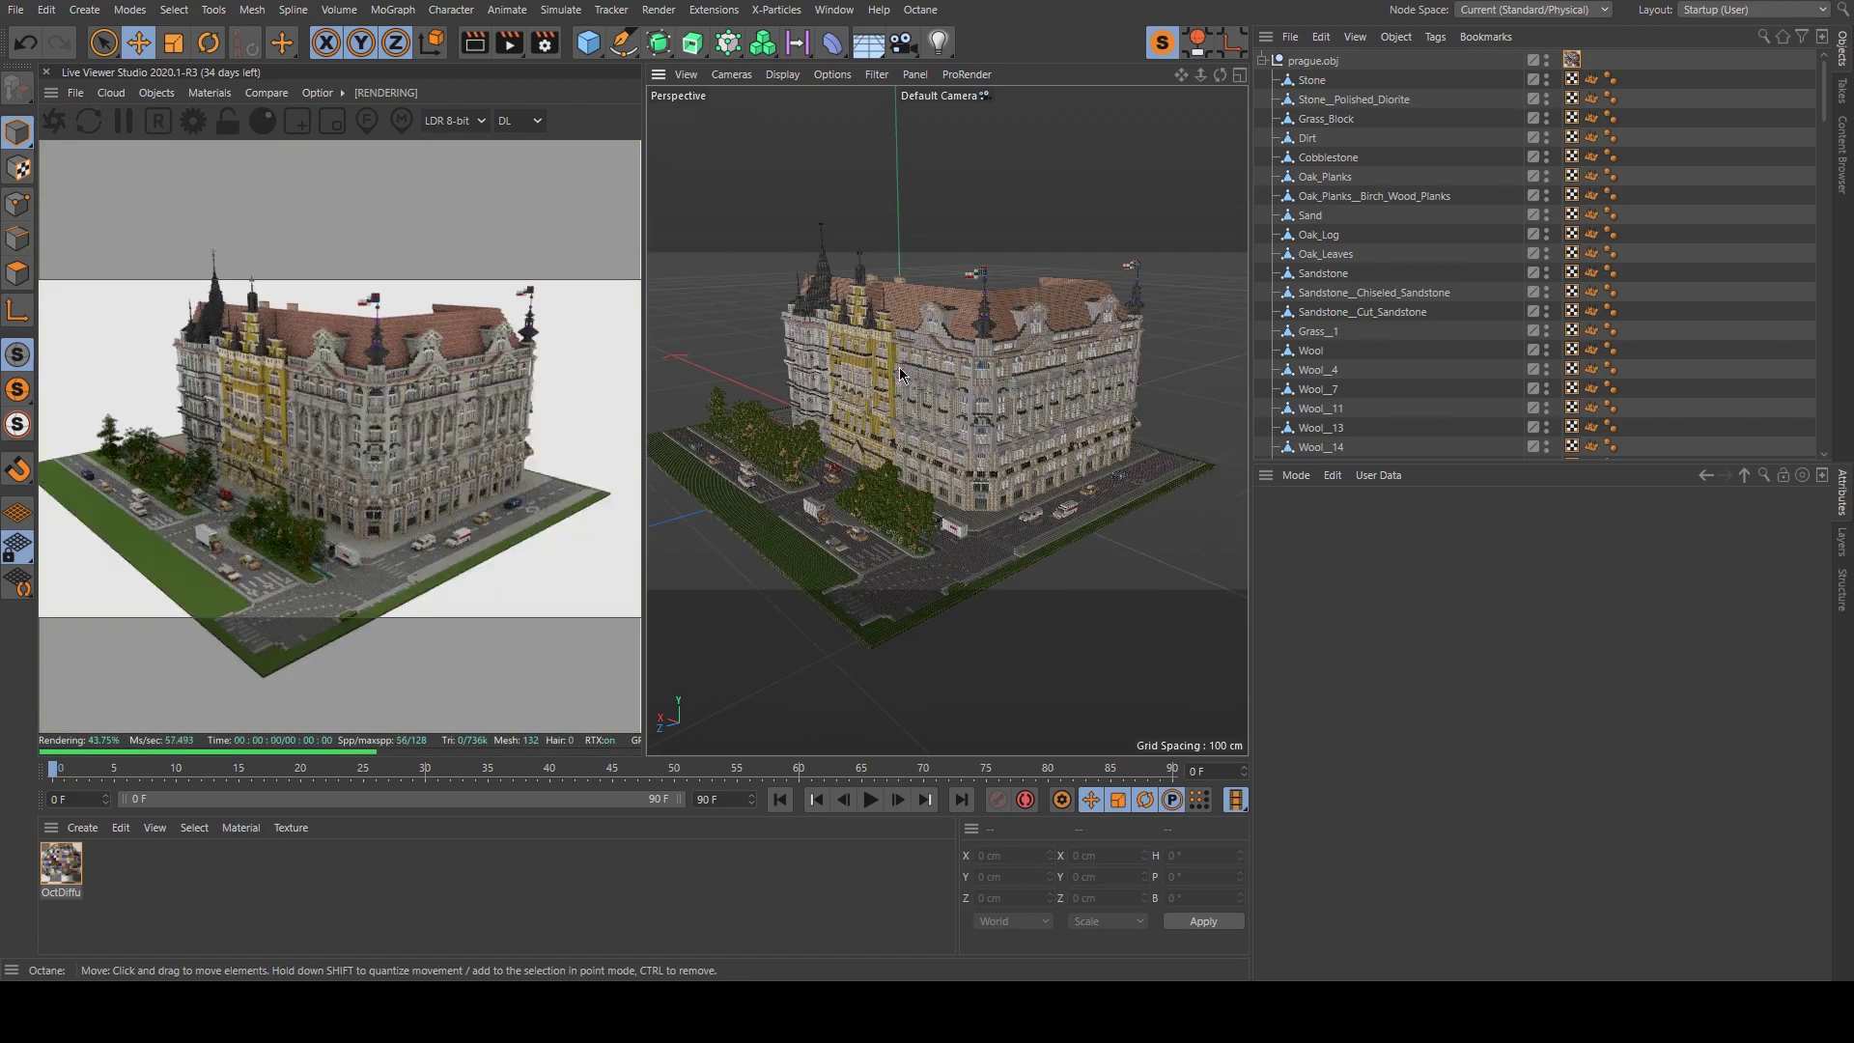
Add an Octane Daylight to the scene.
scroll(917, 390, "up", 5)
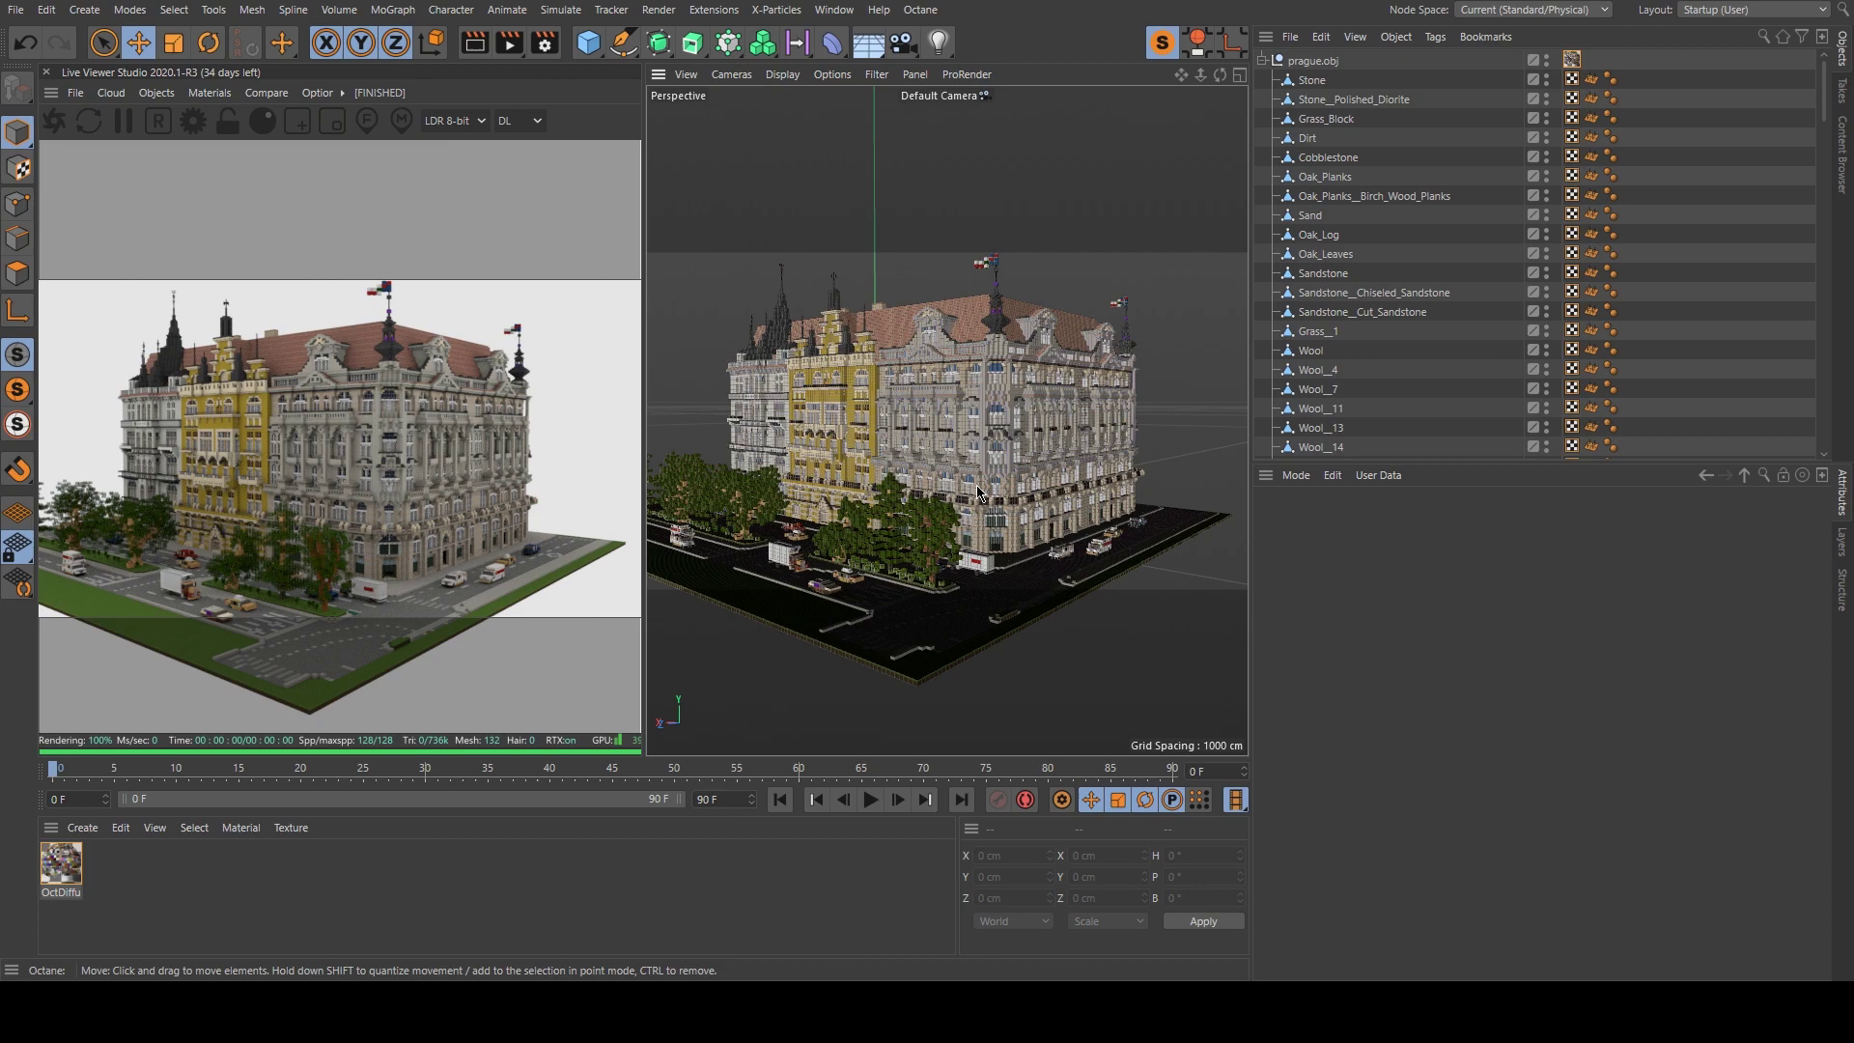
left_click(157, 97)
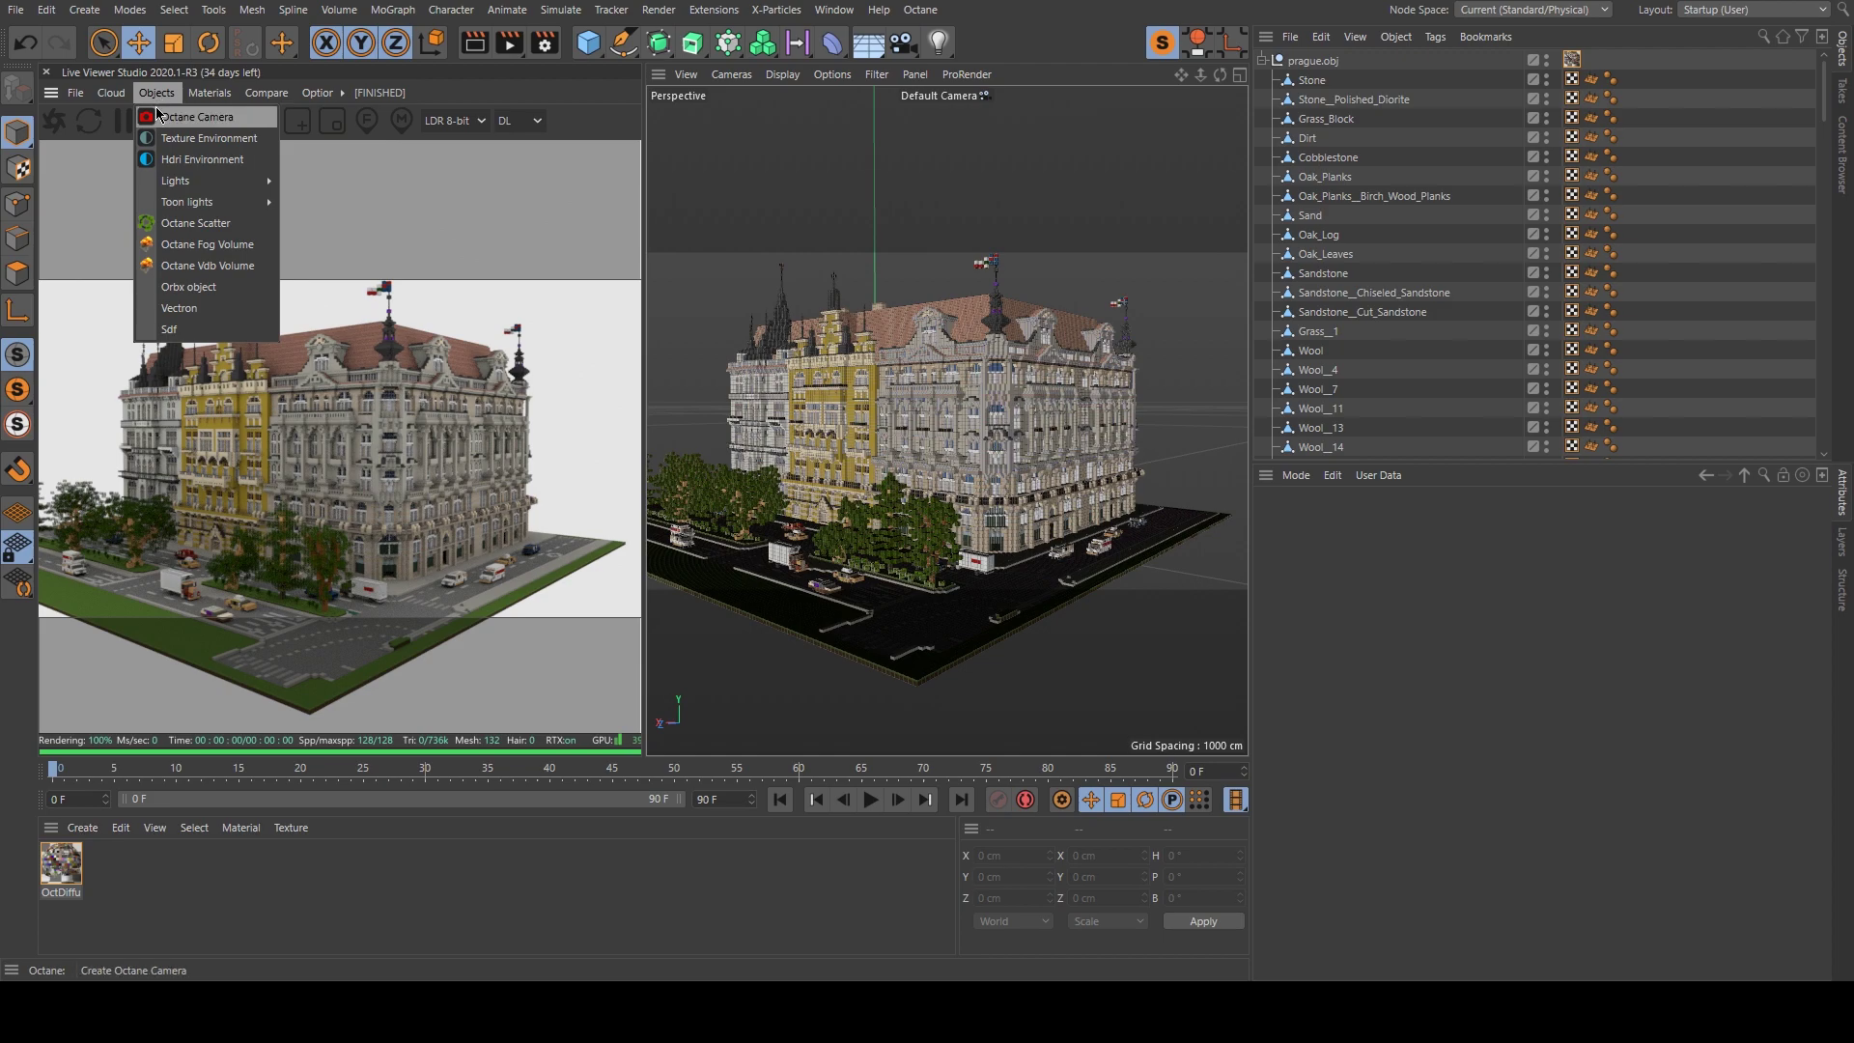
mouse_move(187, 188)
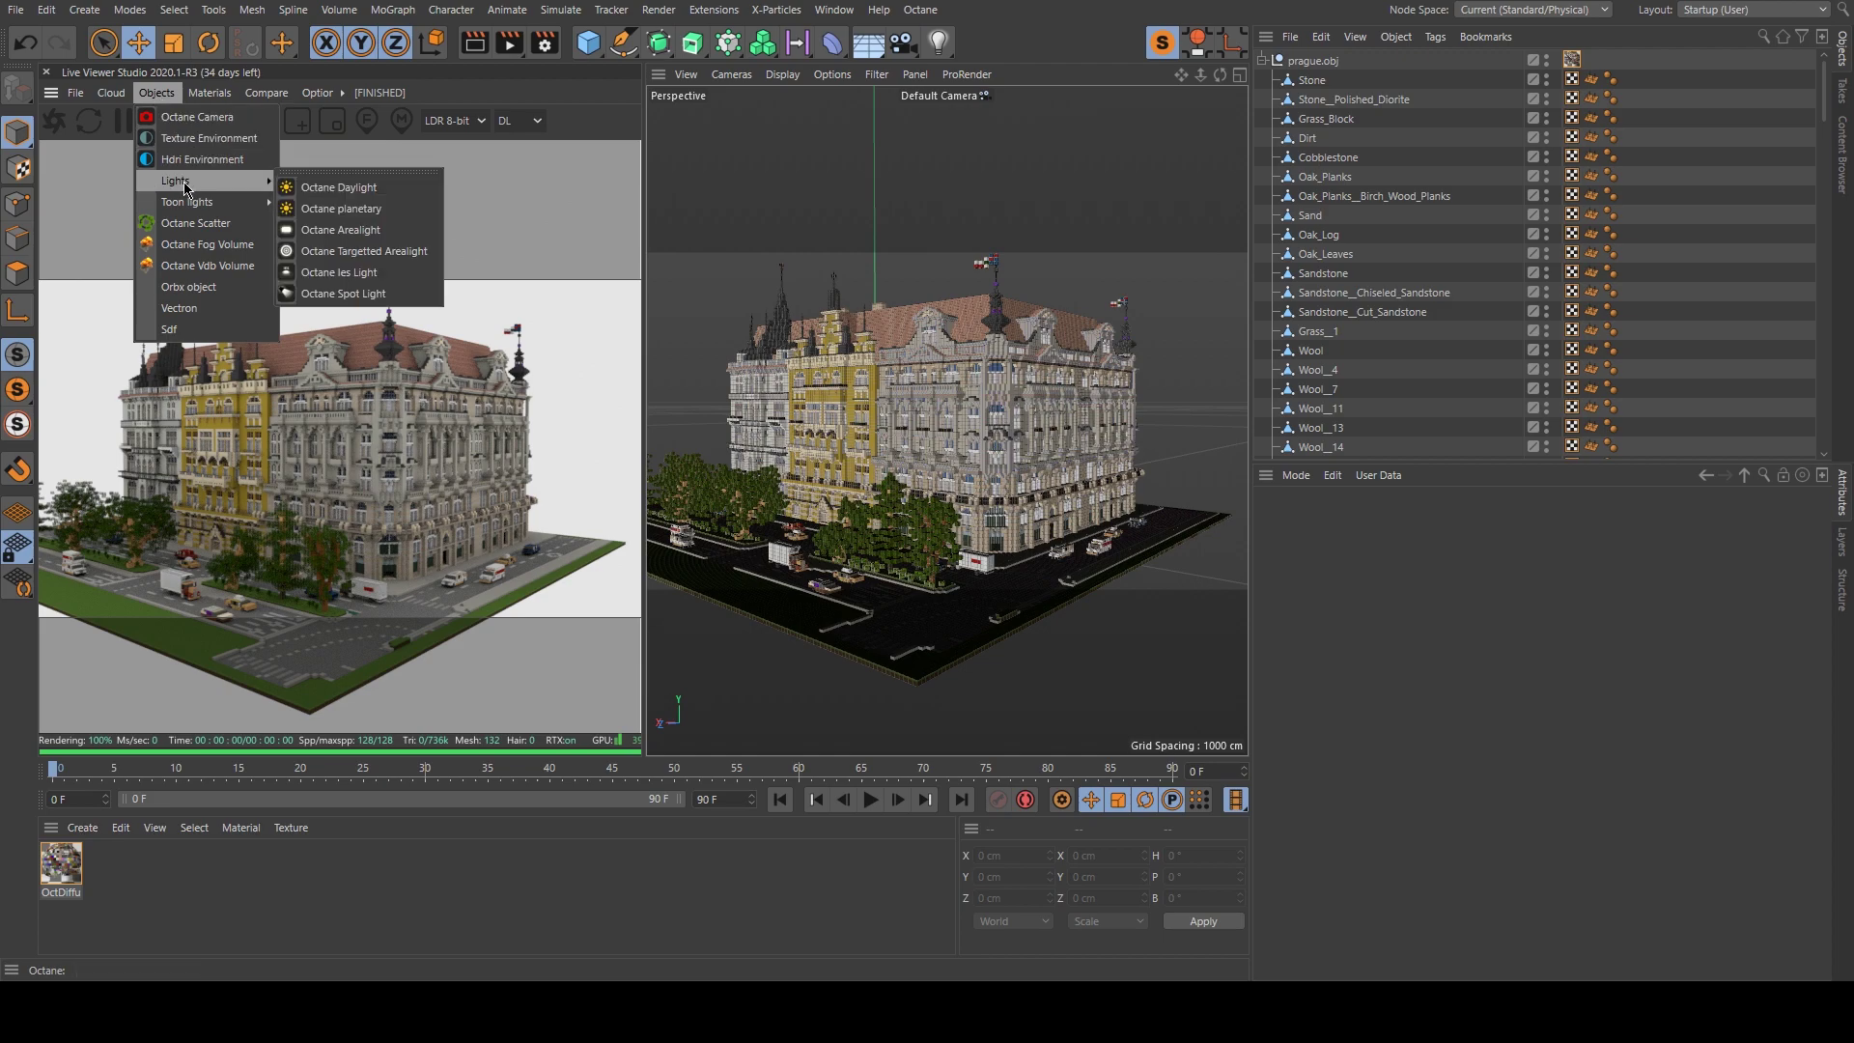
left_click(346, 192)
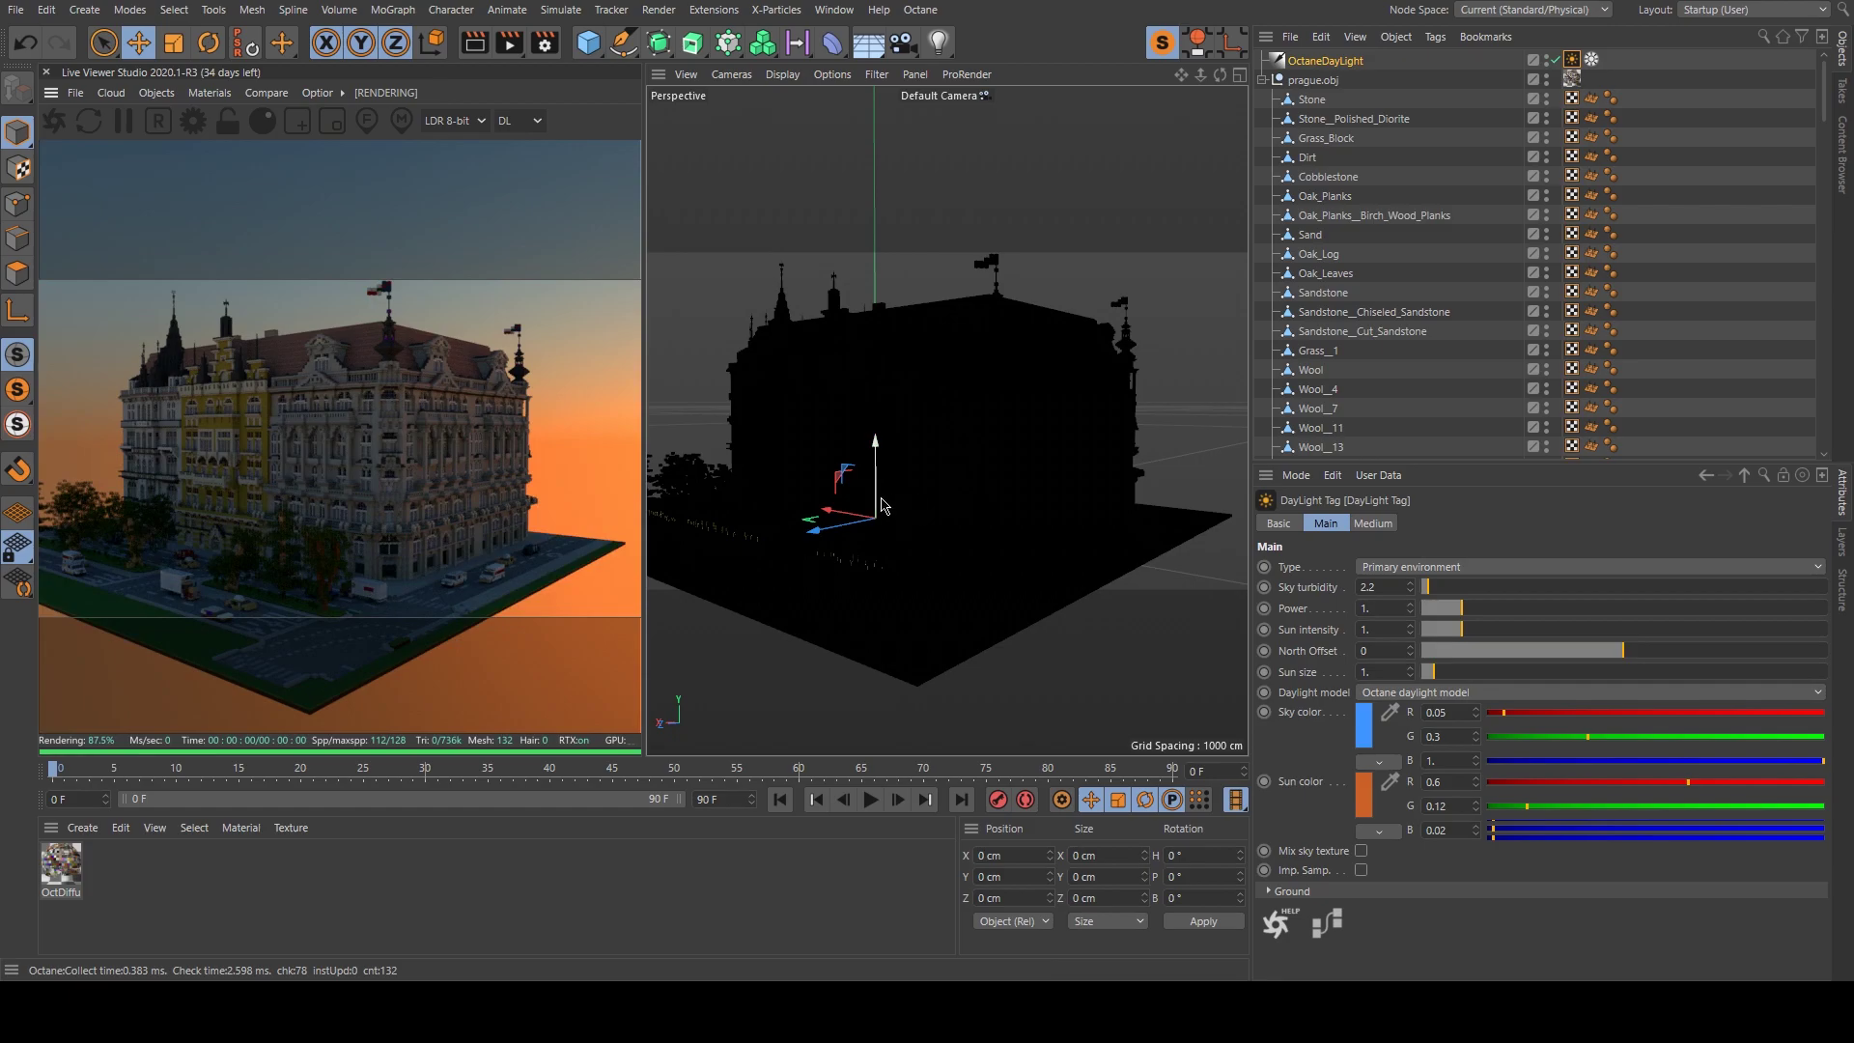
Rotate the daylight to about H -120°, P -40°, B -86° so the sun lights the building's street facades.
left_click_drag(875, 492, 784, 553)
key("r")
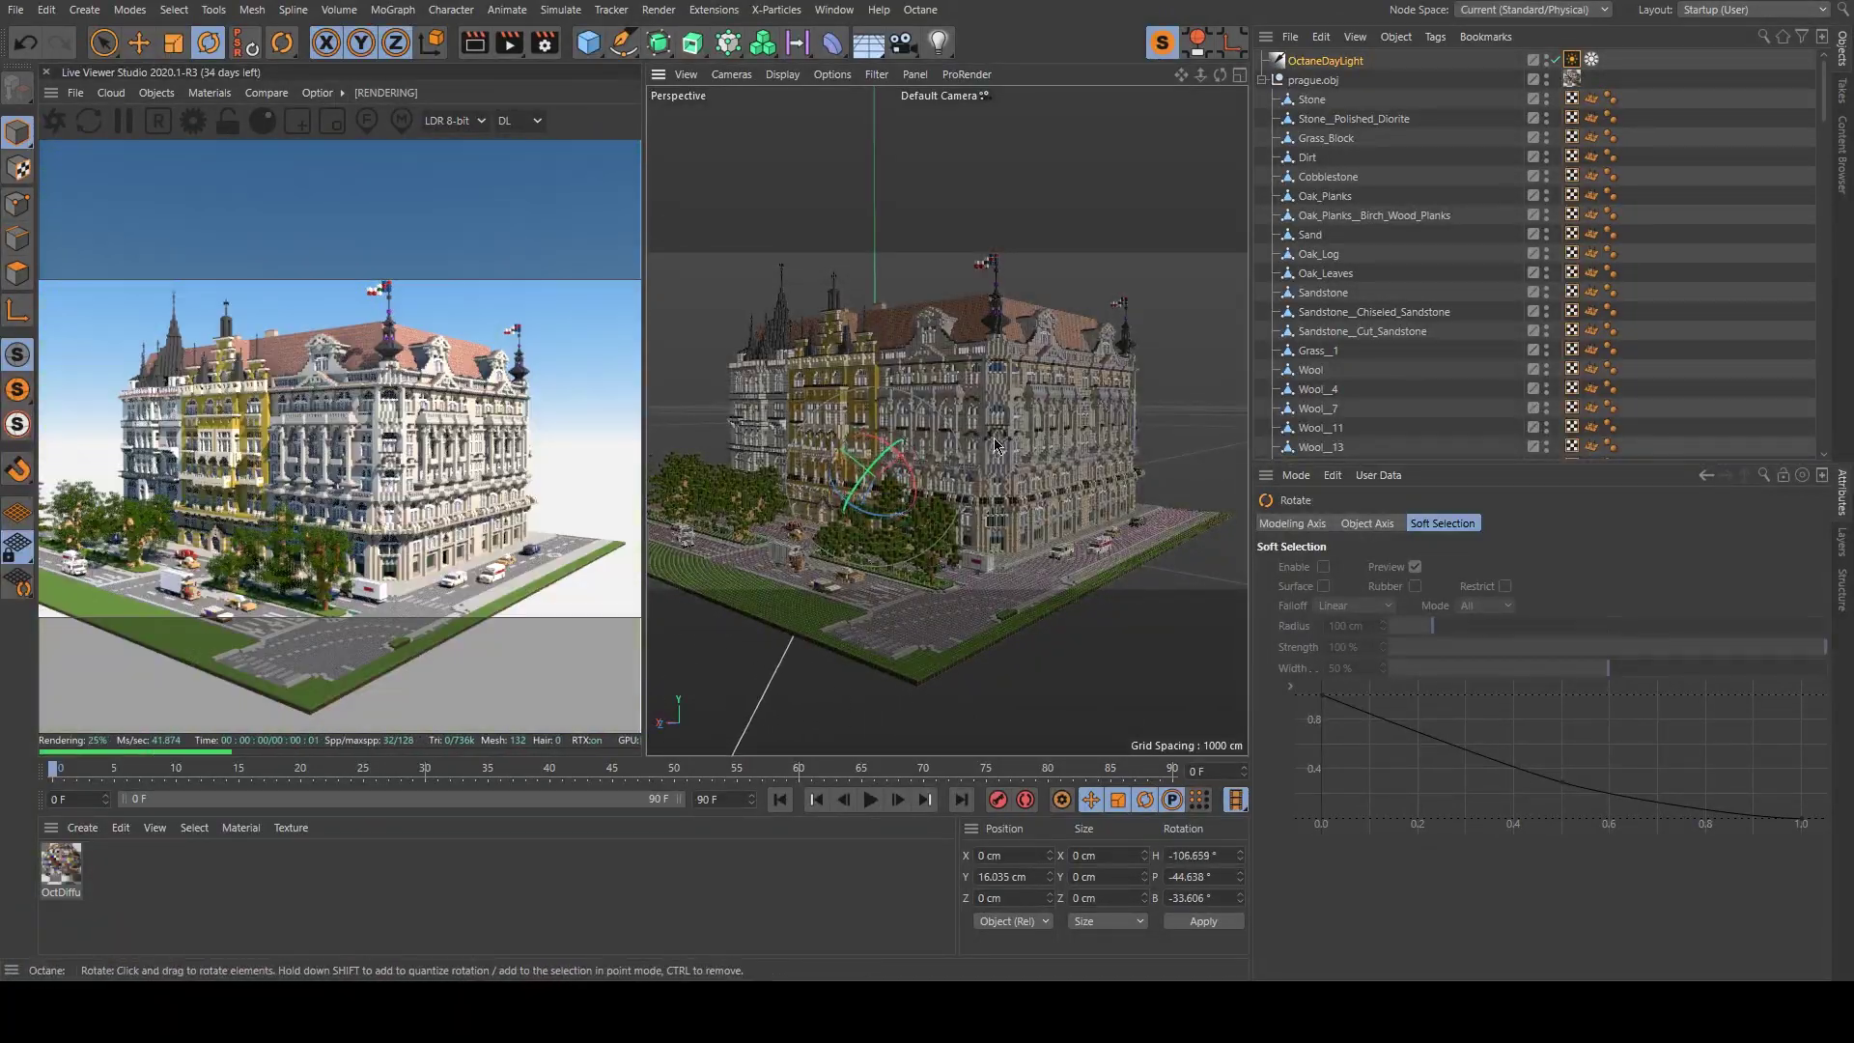
scroll(944, 444, "down", 2)
left_click_drag(944, 444, 966, 425, "alt")
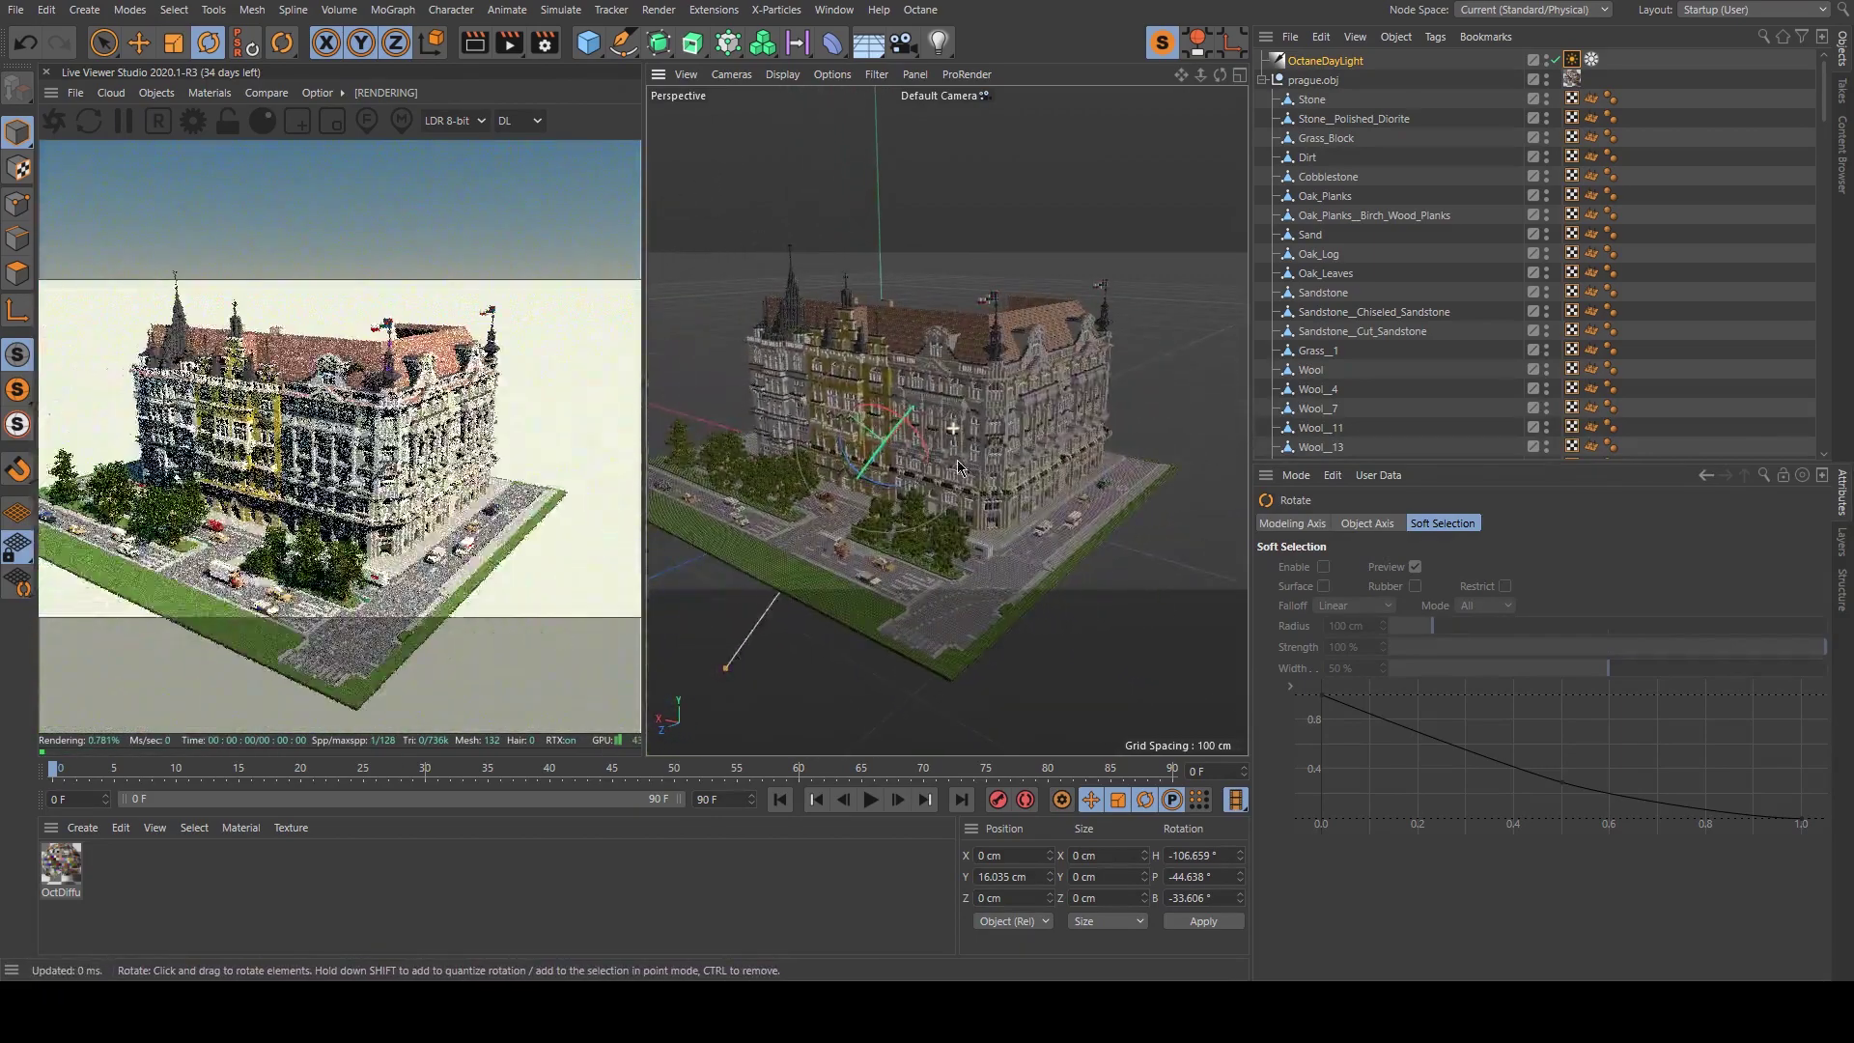
mouse_move(942, 513)
left_mouse_down("alt")
mouse_move(791, 426)
mouse_move(938, 473)
mouse_move(889, 557)
mouse_move(844, 546)
mouse_move(880, 557)
mouse_move(1219, 516)
mouse_move(915, 516)
left_mouse_up("alt")
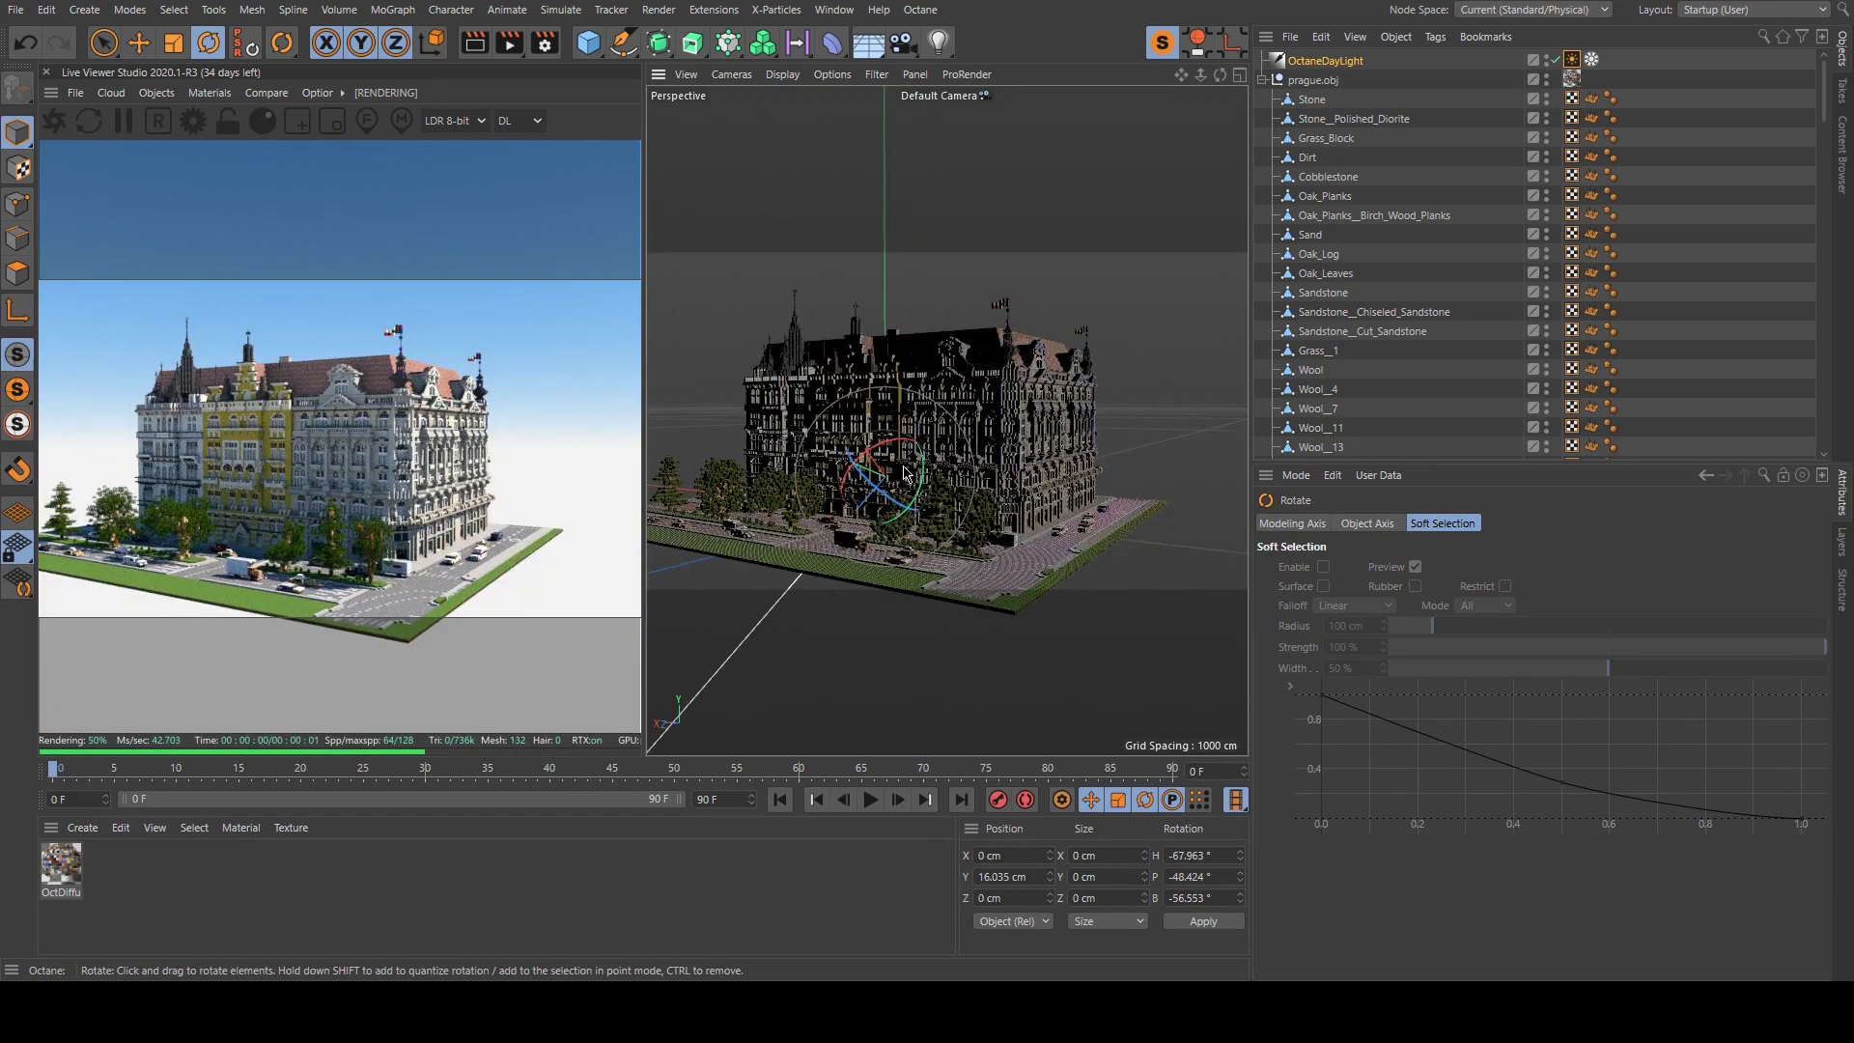
mouse_move(905, 474)
left_mouse_down()
mouse_move(835, 498)
mouse_move(911, 485)
left_mouse_up()
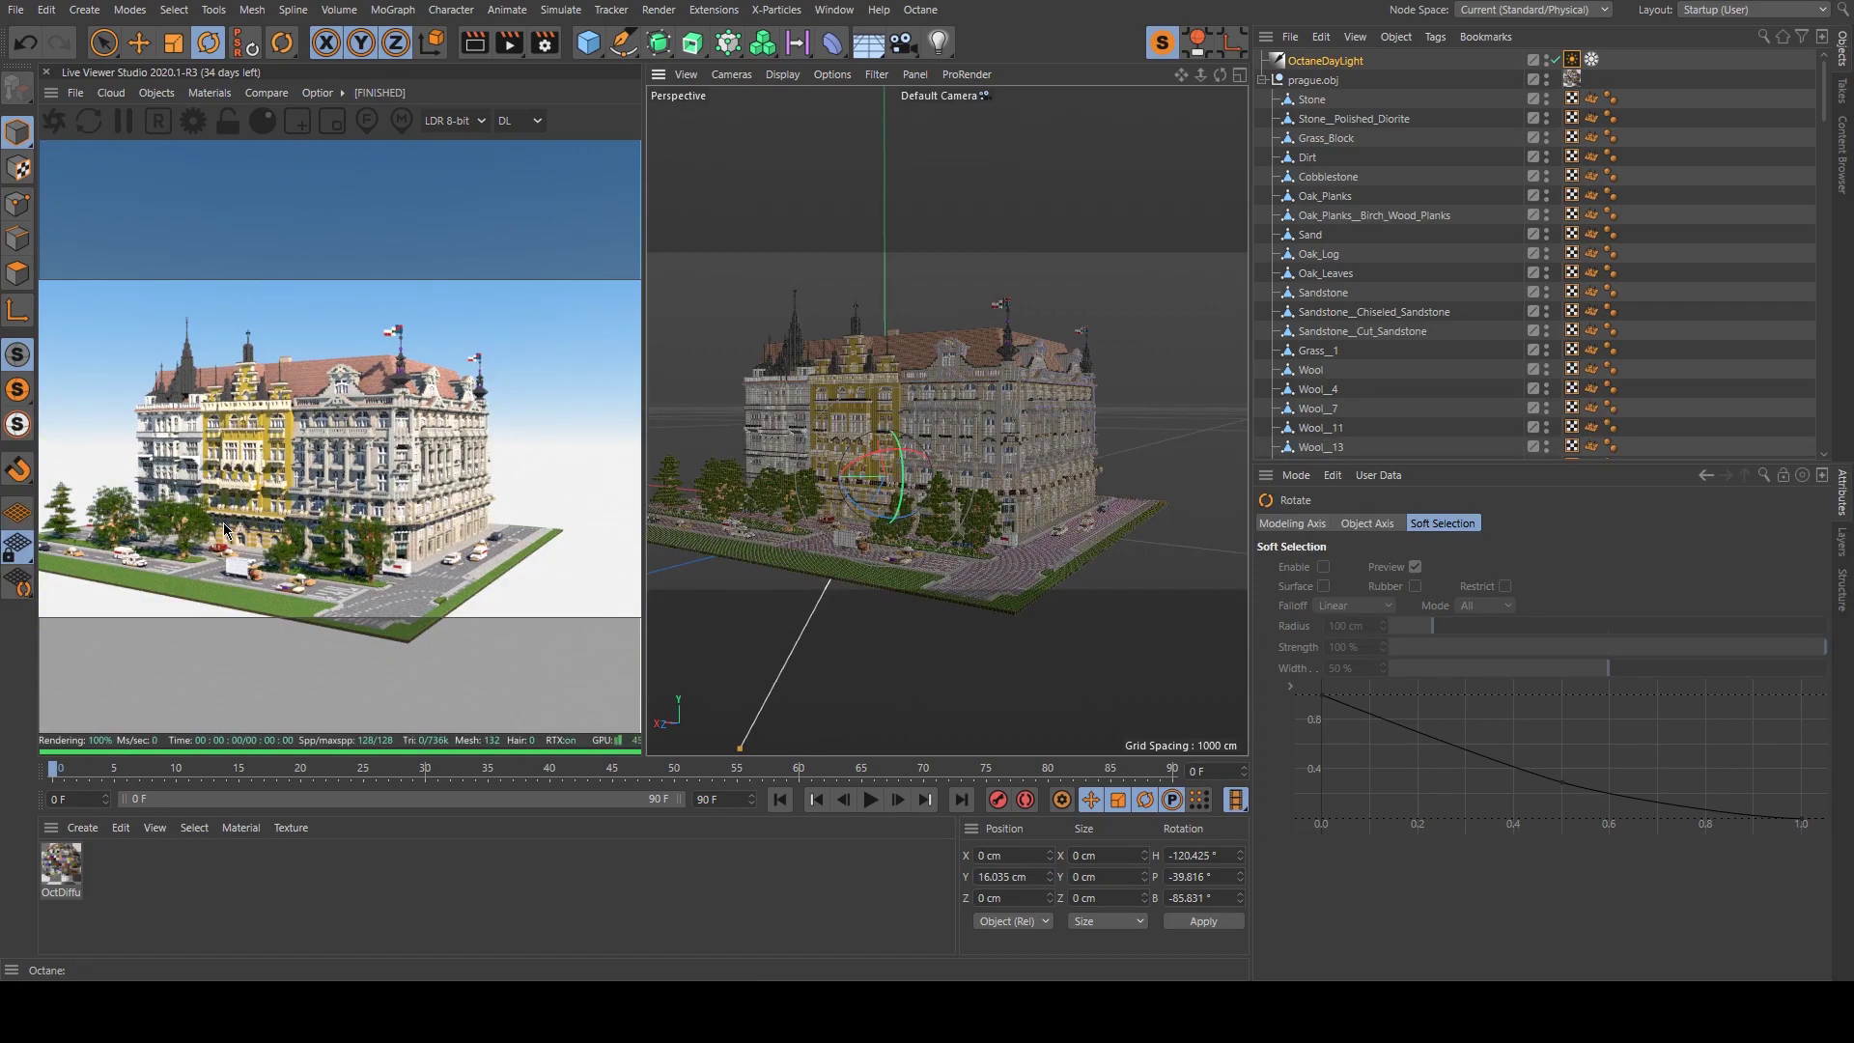
Inspect the yellow facade up close and switch the Live Viewer's render kernel to PT.
scroll(787, 425, "up", 10)
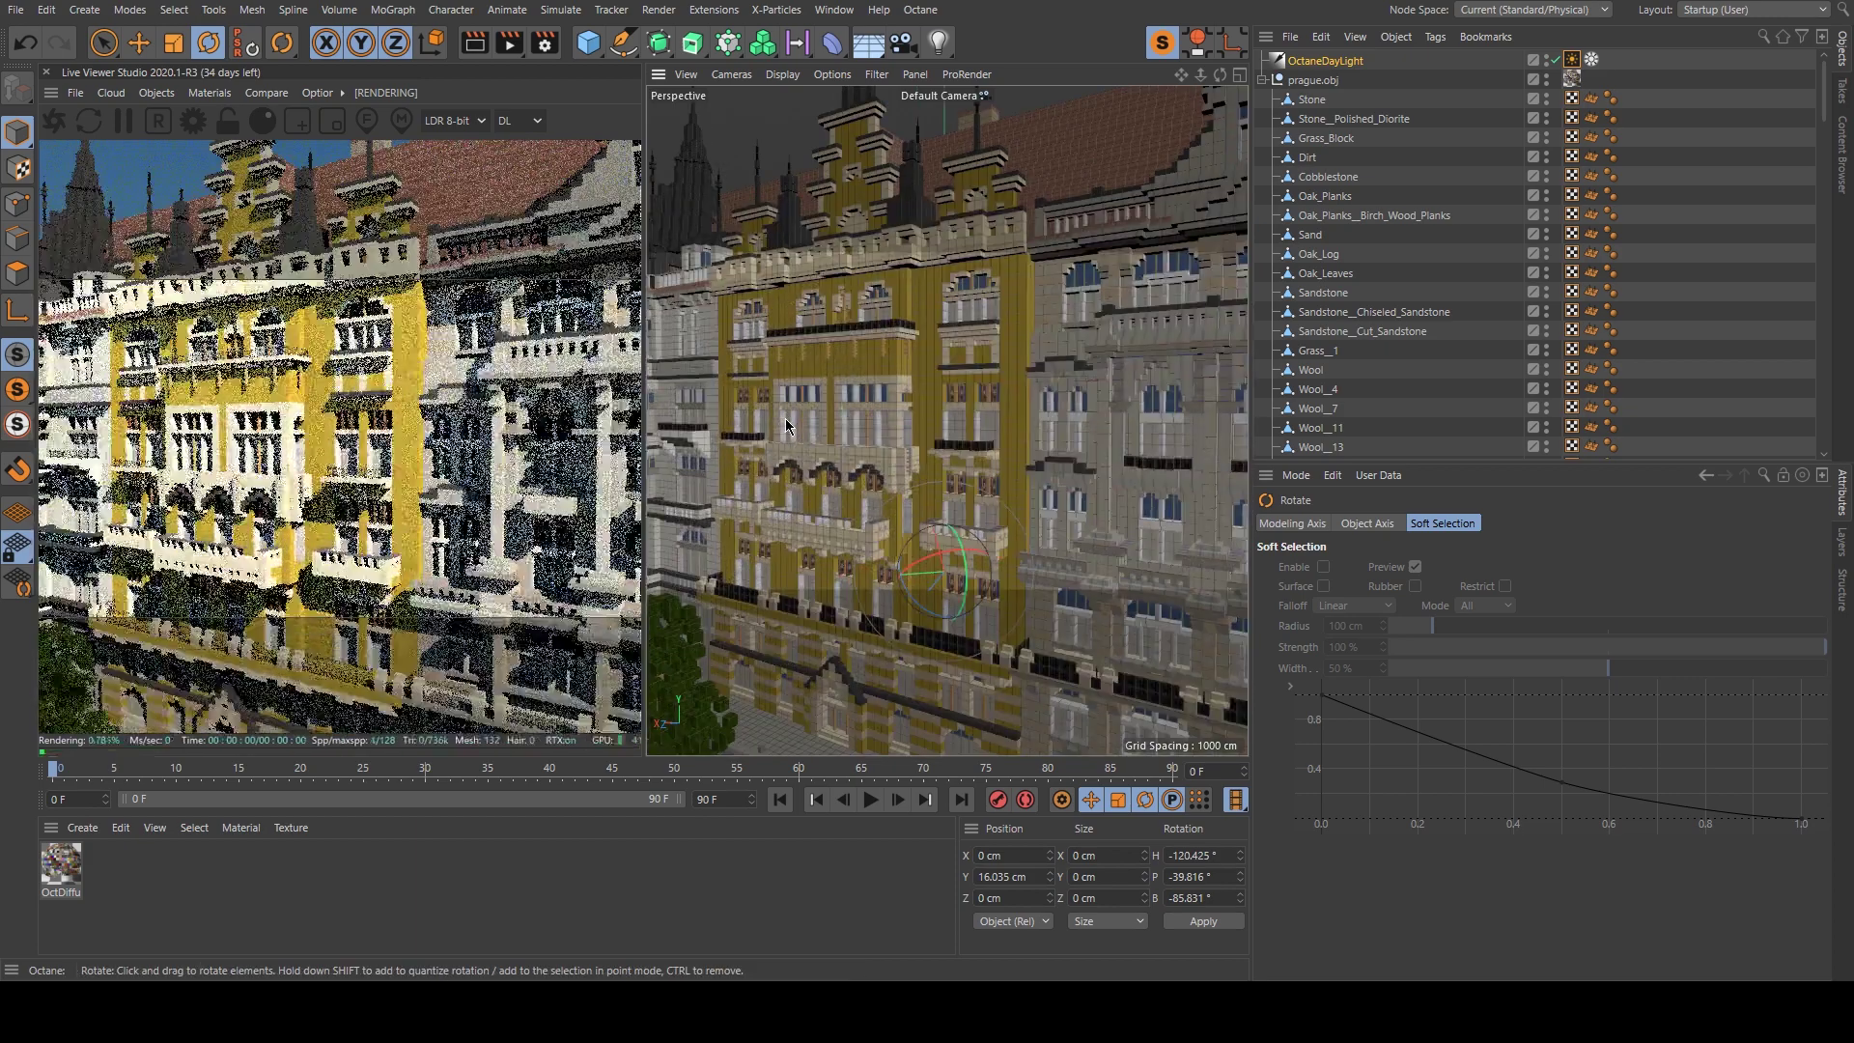
scroll(787, 425, "down", 10)
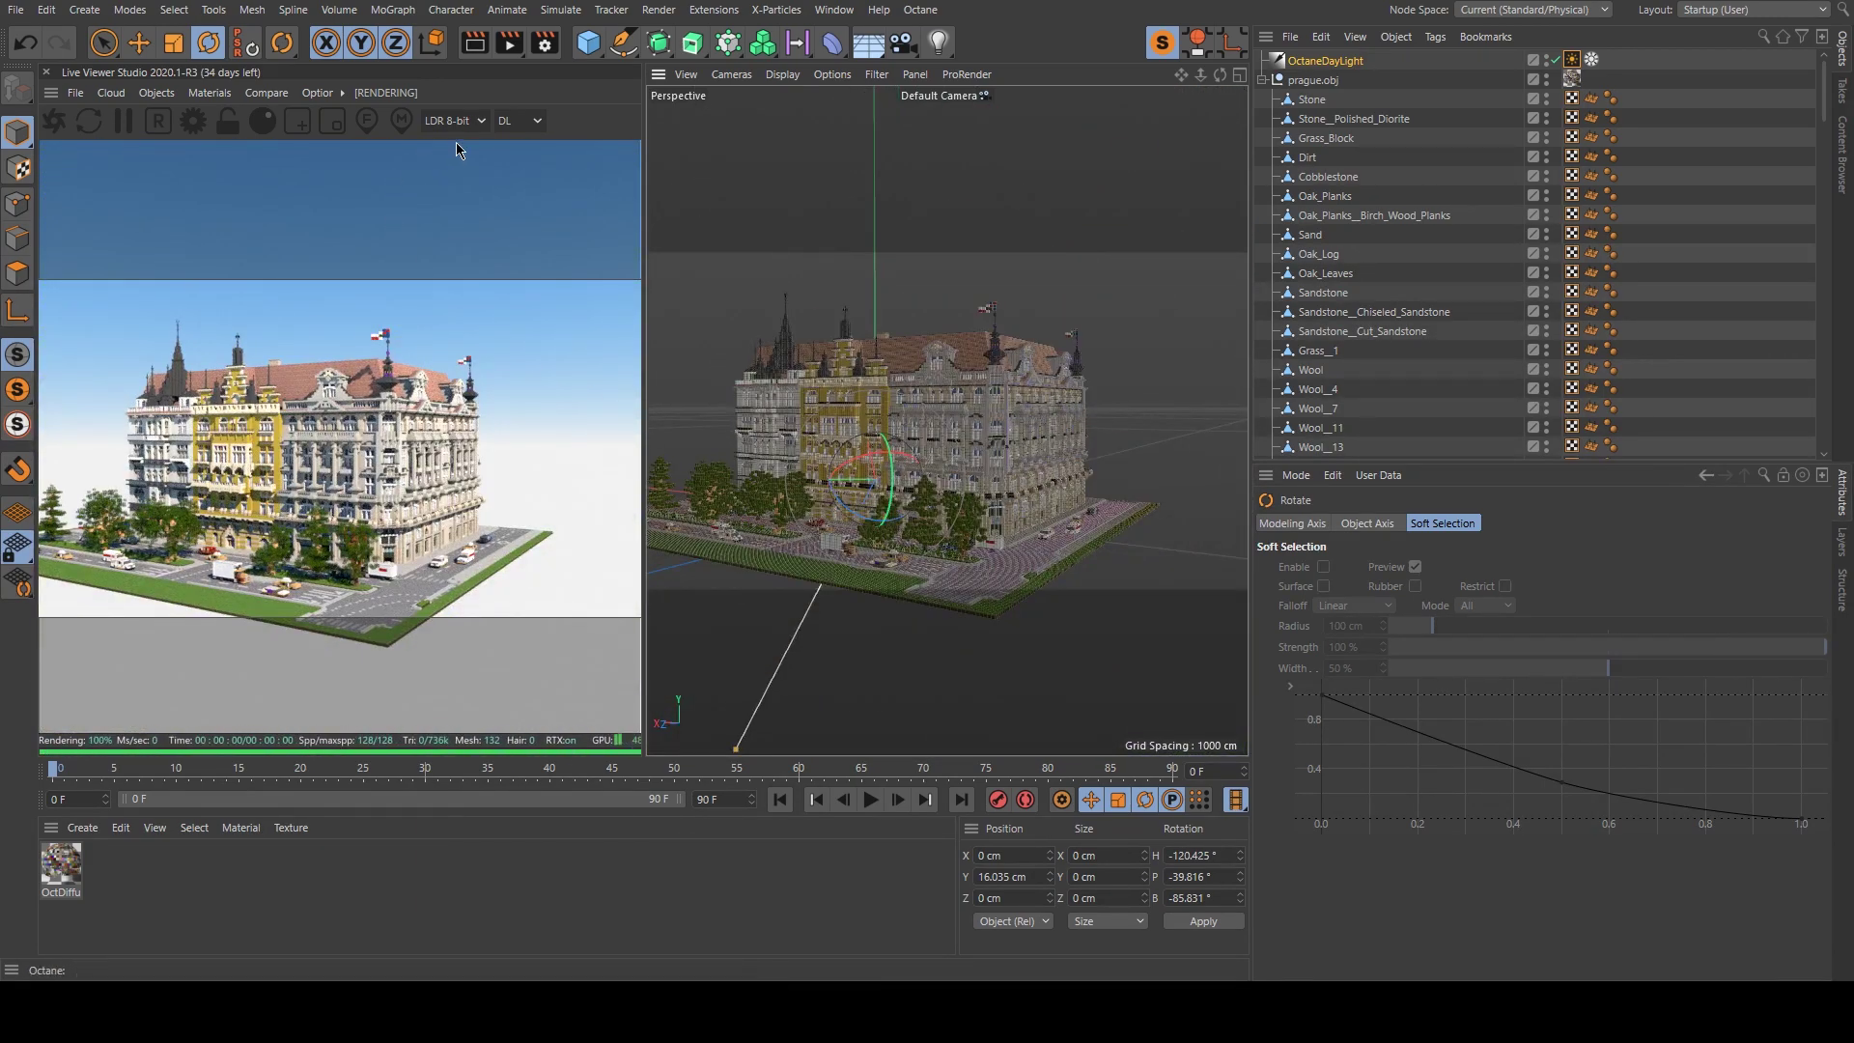
left_click(512, 122)
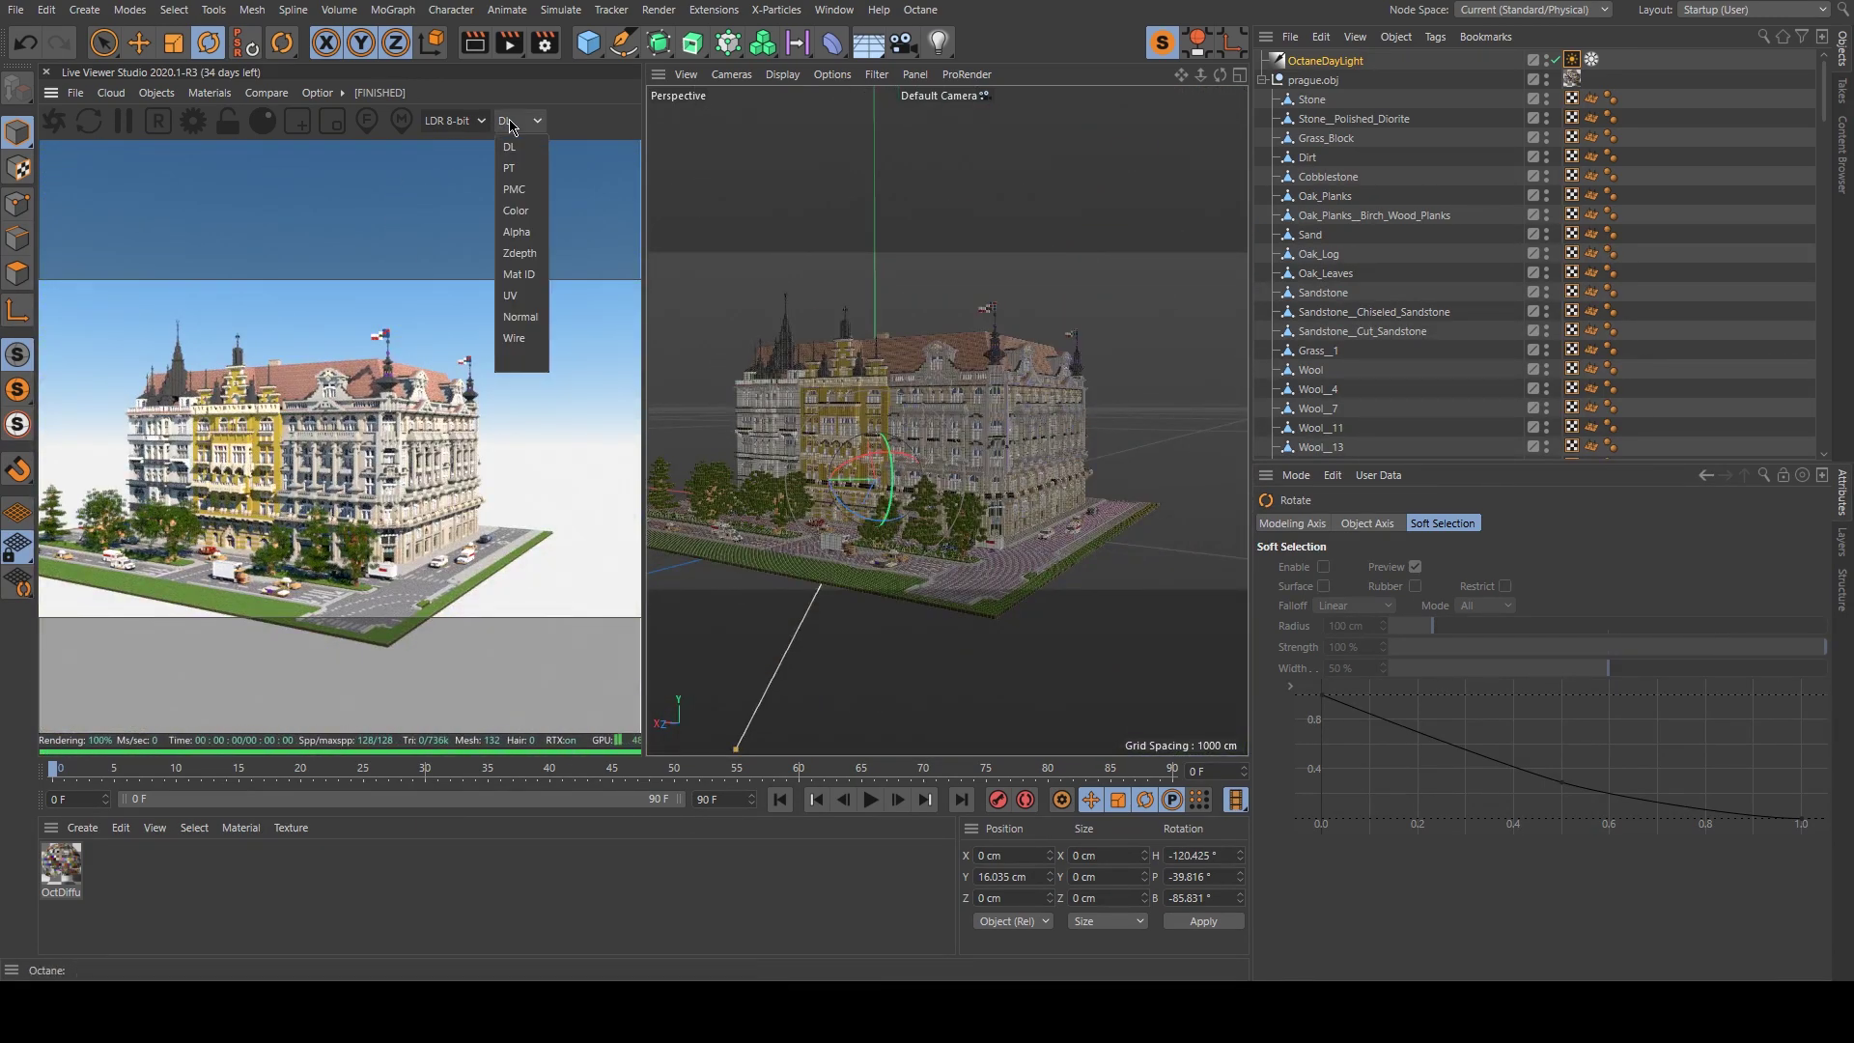
left_click(522, 172)
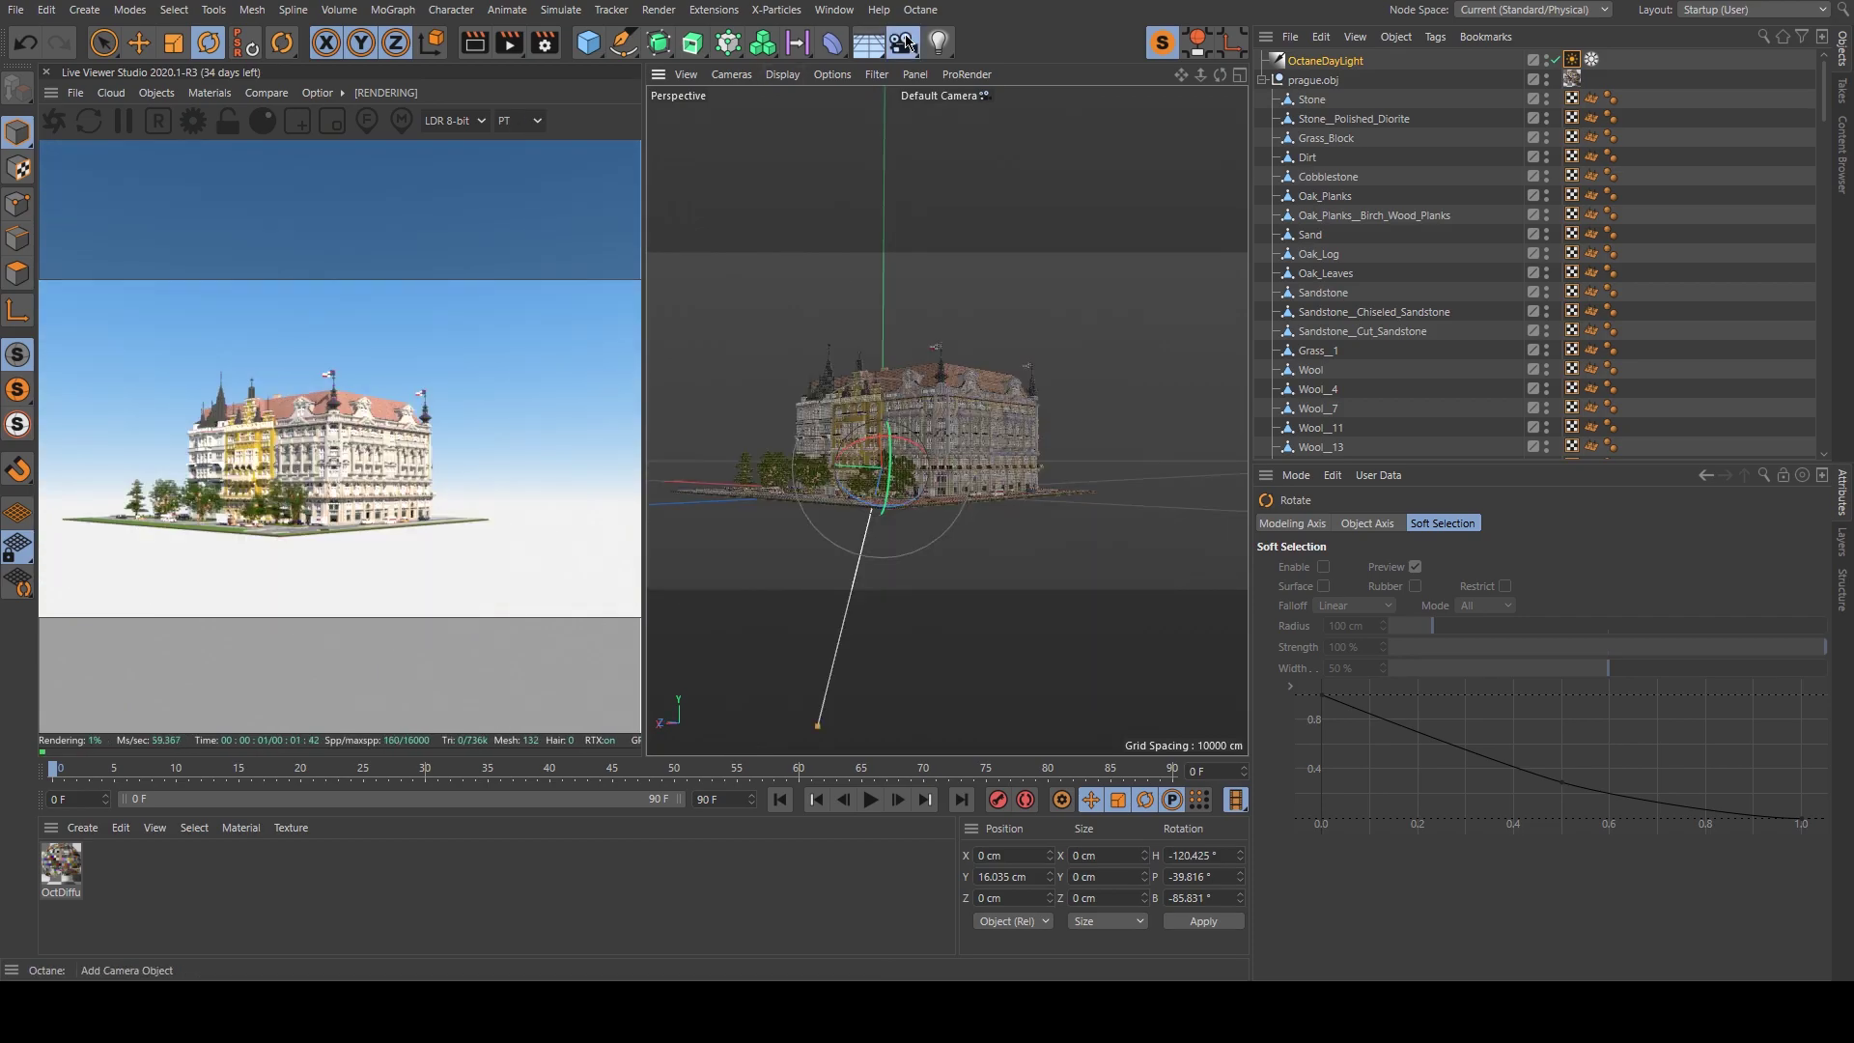
Add a camera from the current view, collapse the prague.obj hierarchy and look through the new camera.
left_click(902, 43)
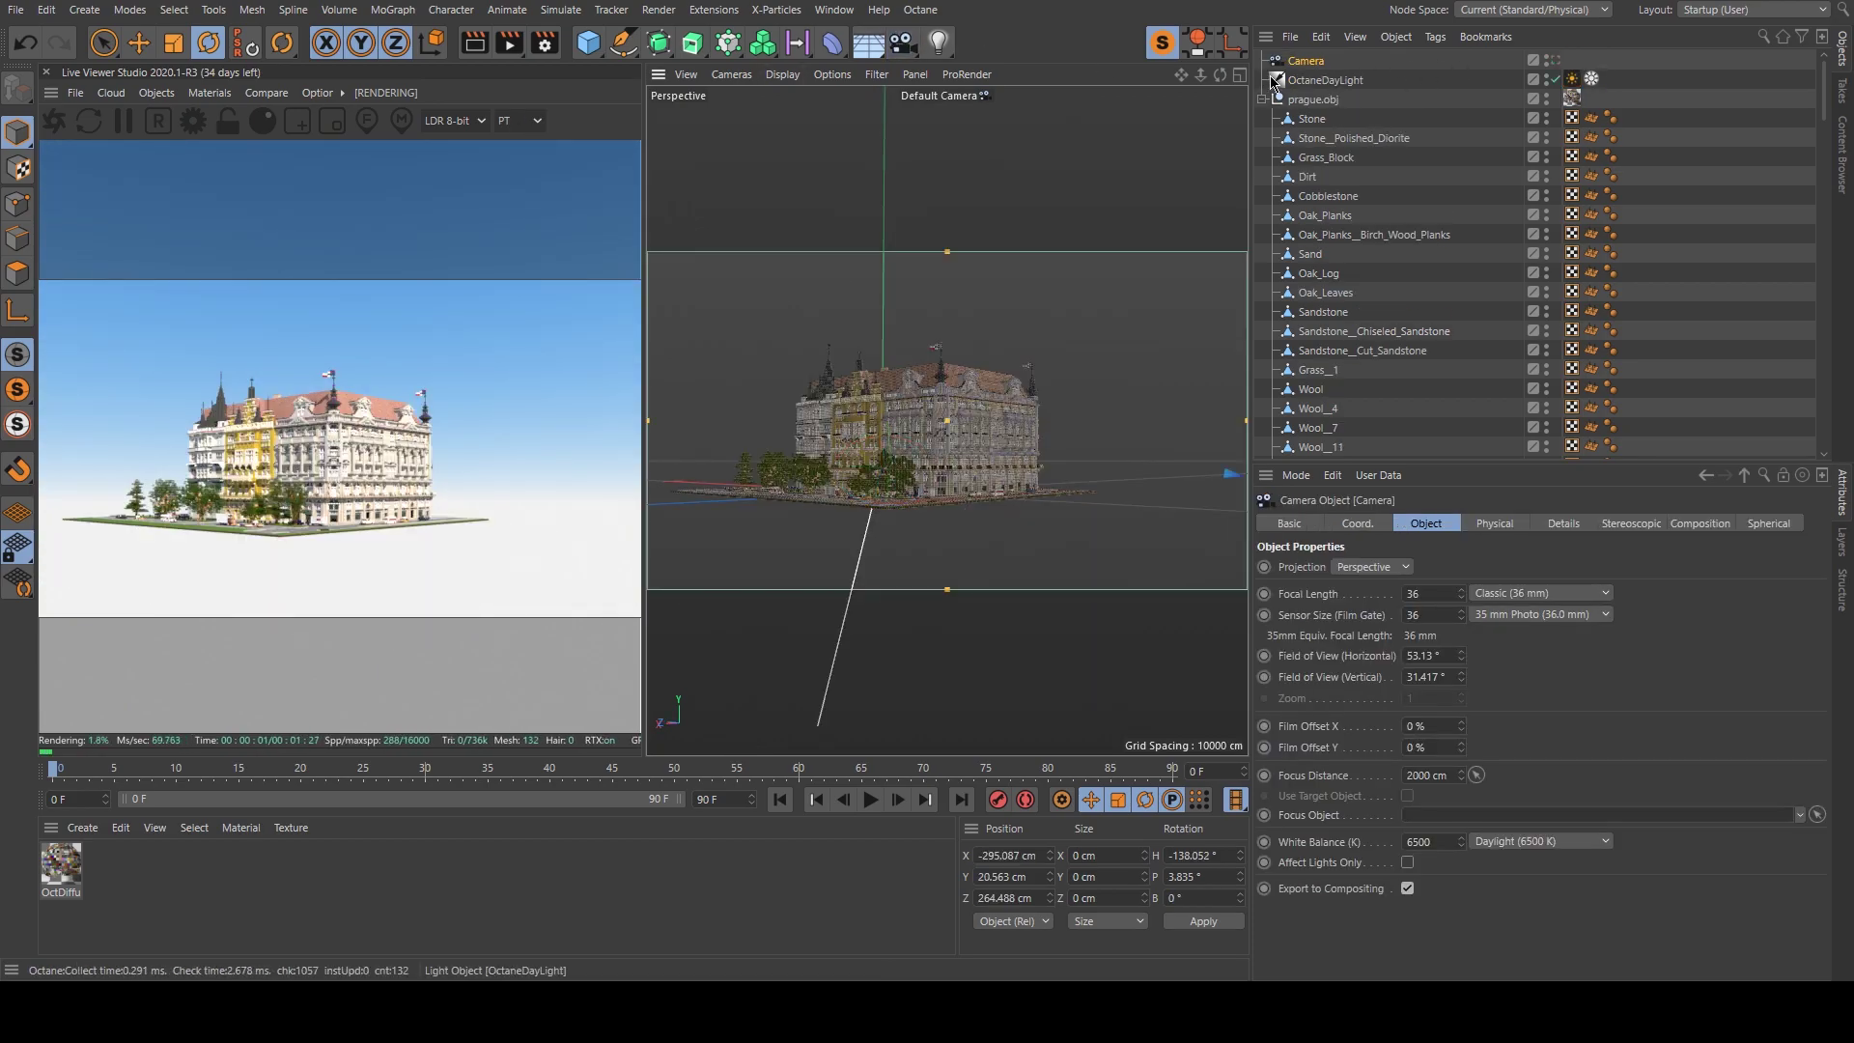
left_click(1263, 98)
left_click(1398, 60)
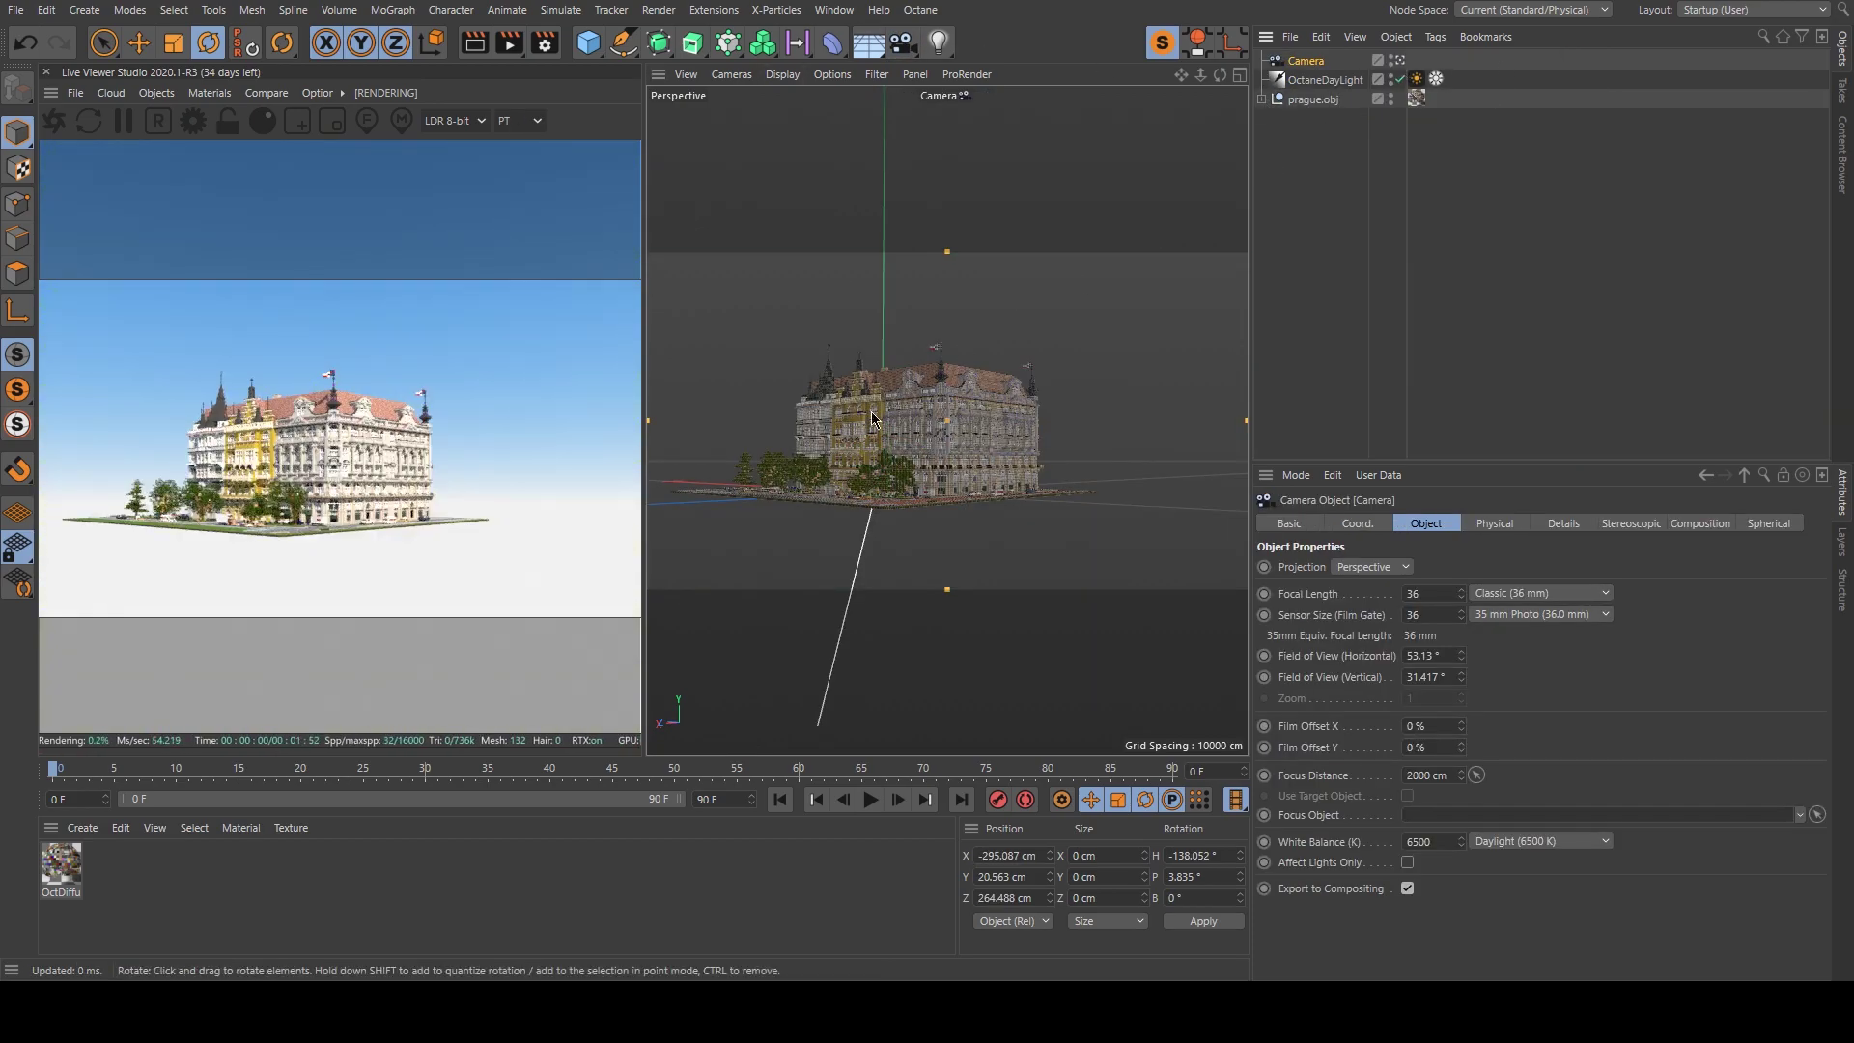
Frame the building from a low street-level angle through the camera with a focal length of about 50.57 mm.
scroll(927, 469, "up", 5)
left_click_drag(925, 468, 945, 280, "alt")
mouse_move(948, 253)
left_mouse_down()
mouse_move(947, 285)
mouse_move(936, 263)
left_mouse_up()
middle_click_drag(936, 263, 965, 294, "alt")
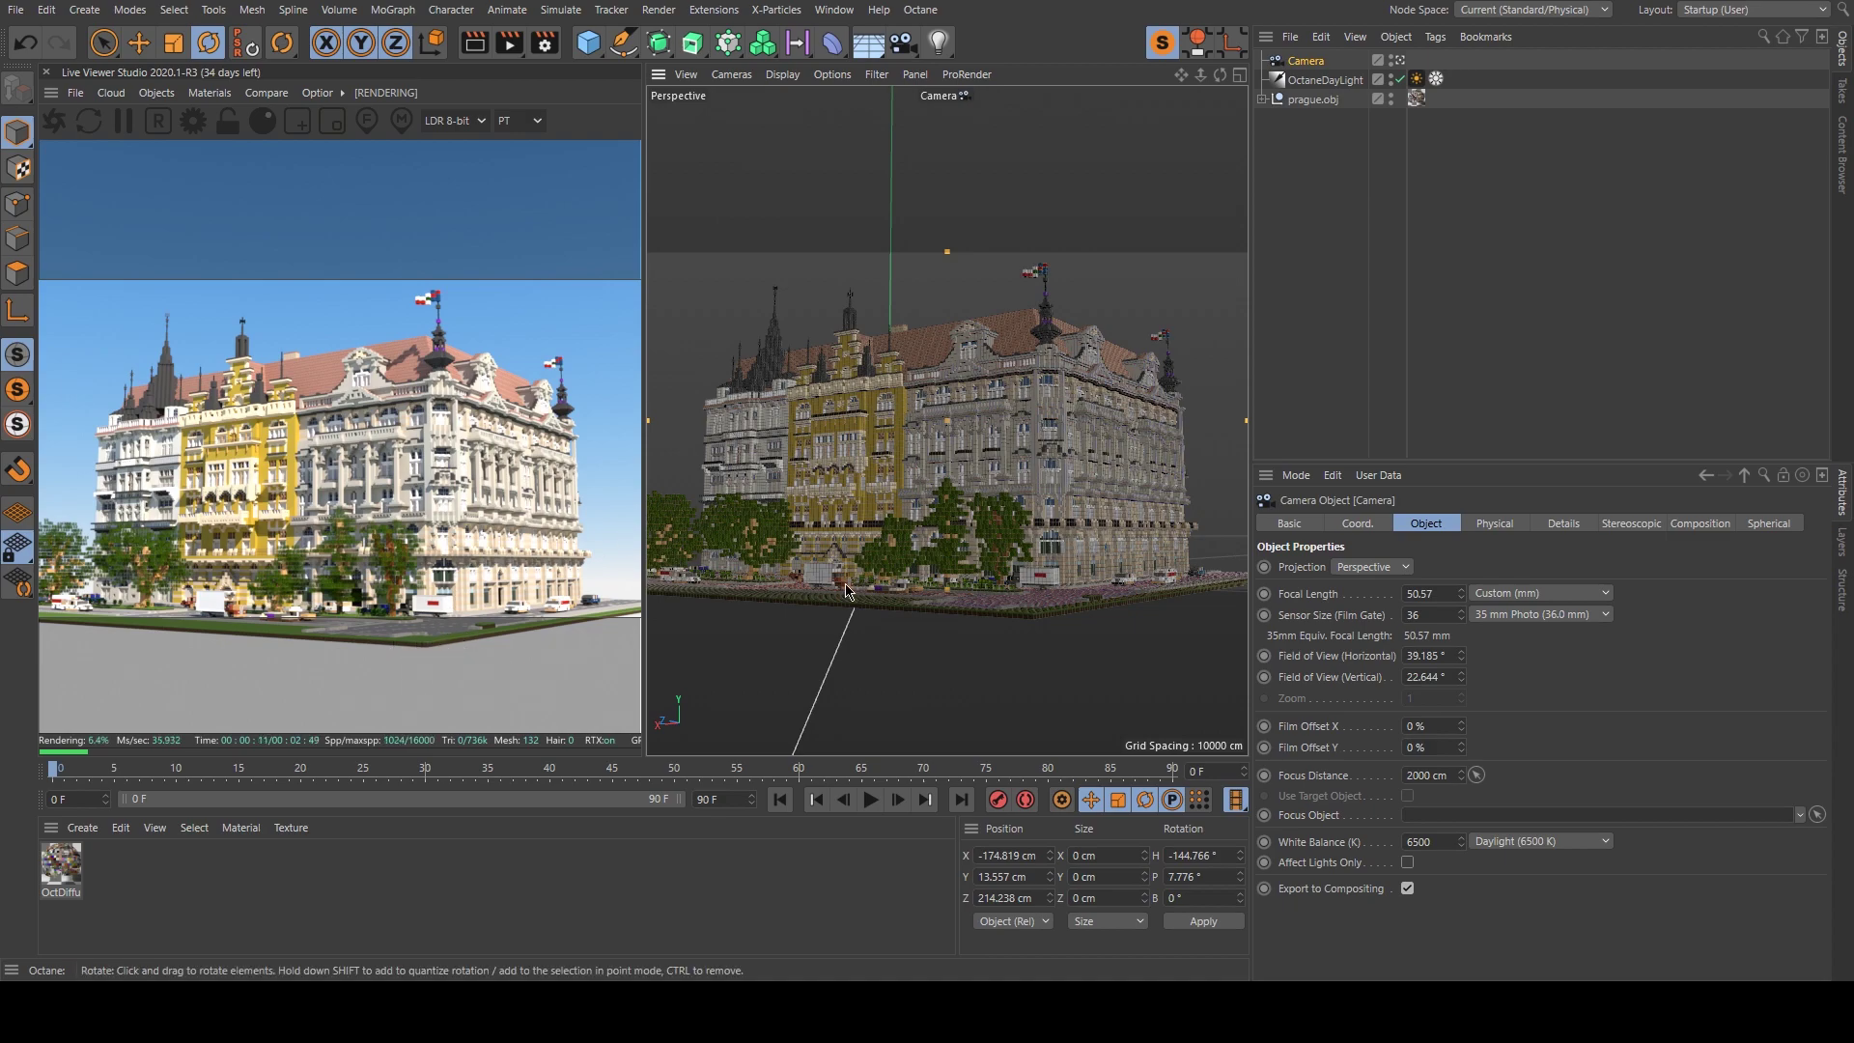
Set the viewport's tinted border opacity to 90% and slightly reposition the camera to refine the framing.
key("shift+v")
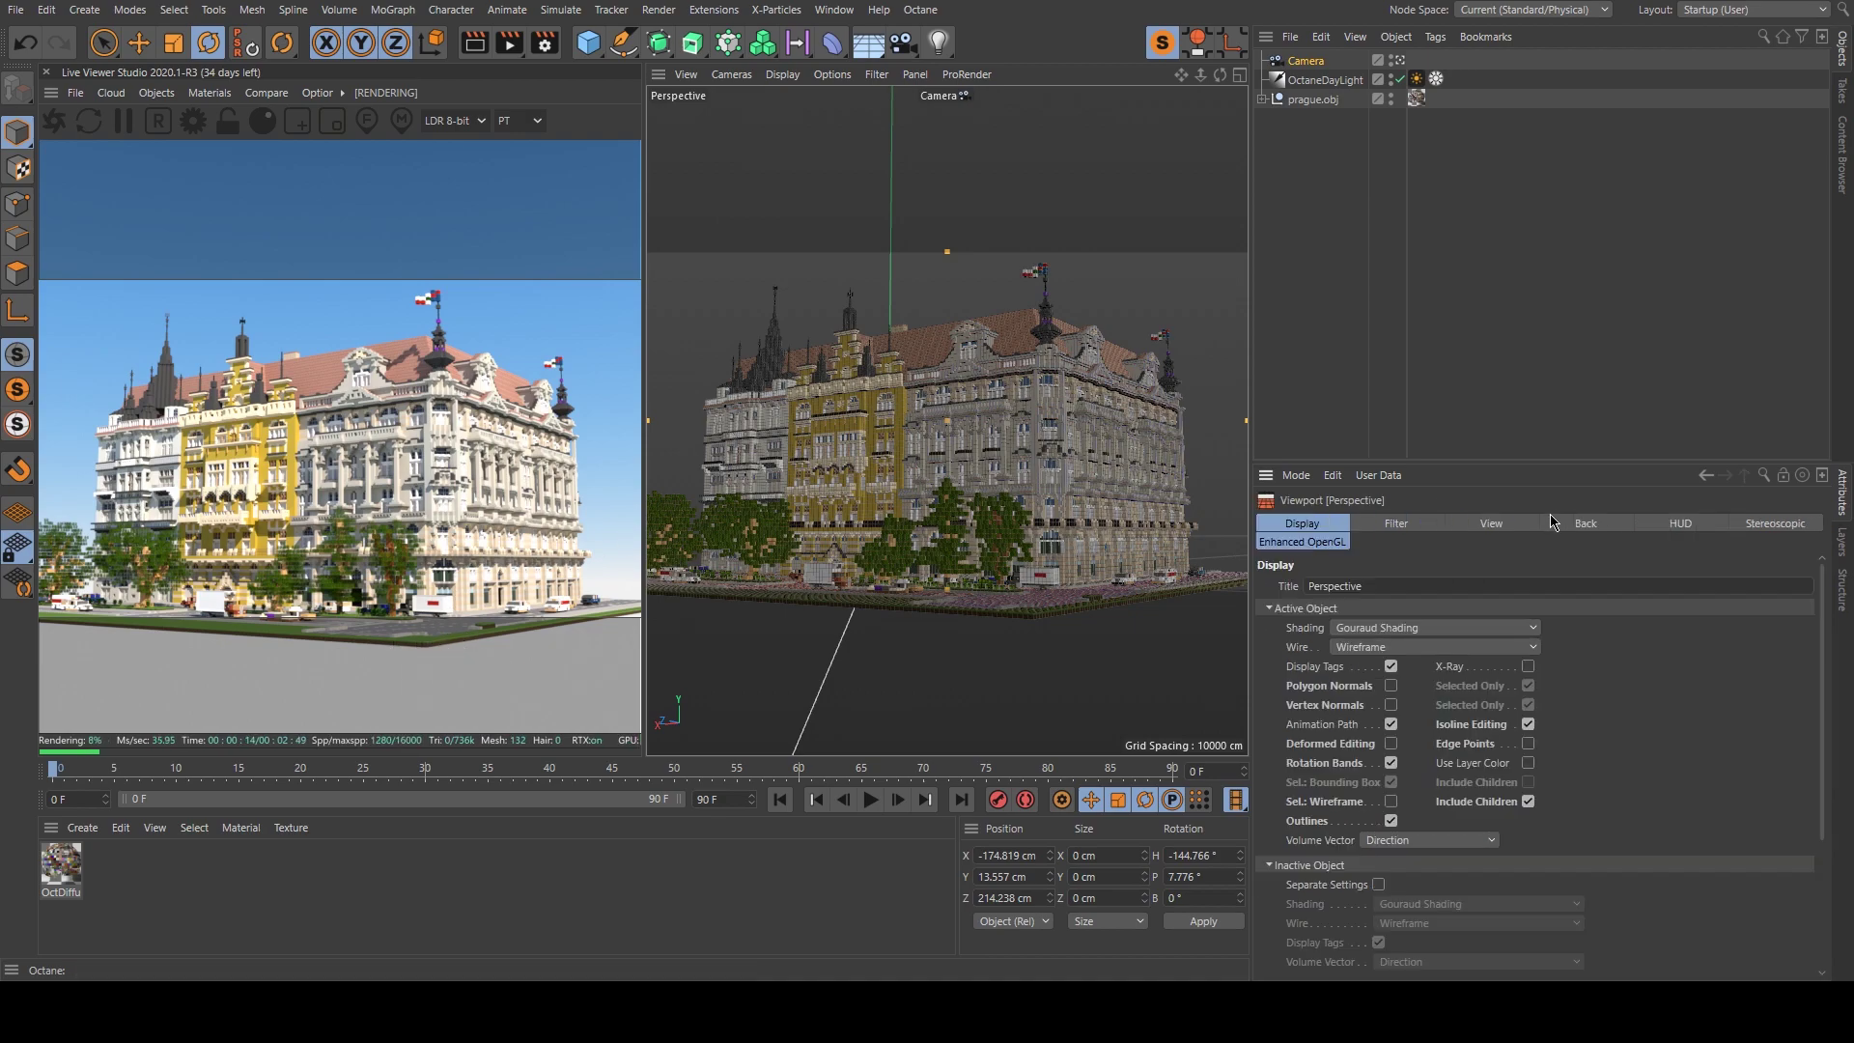
left_click(1492, 523)
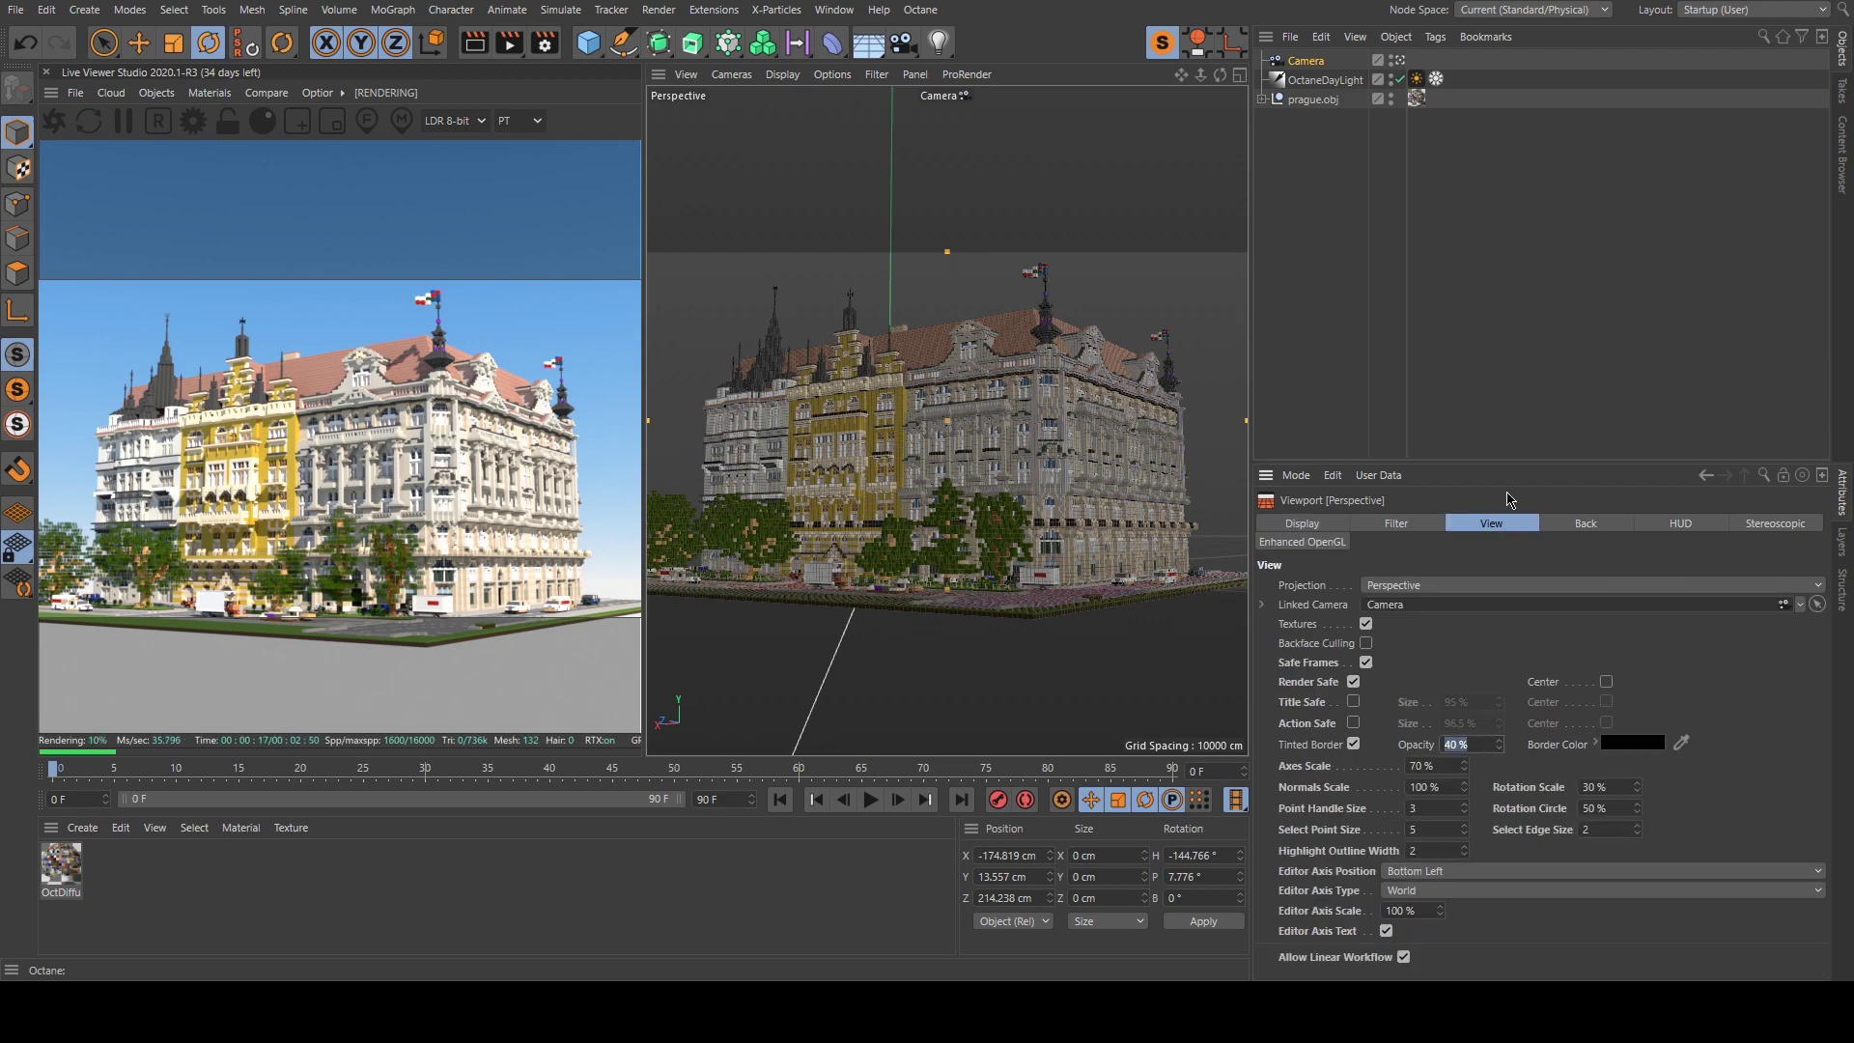
key("Return")
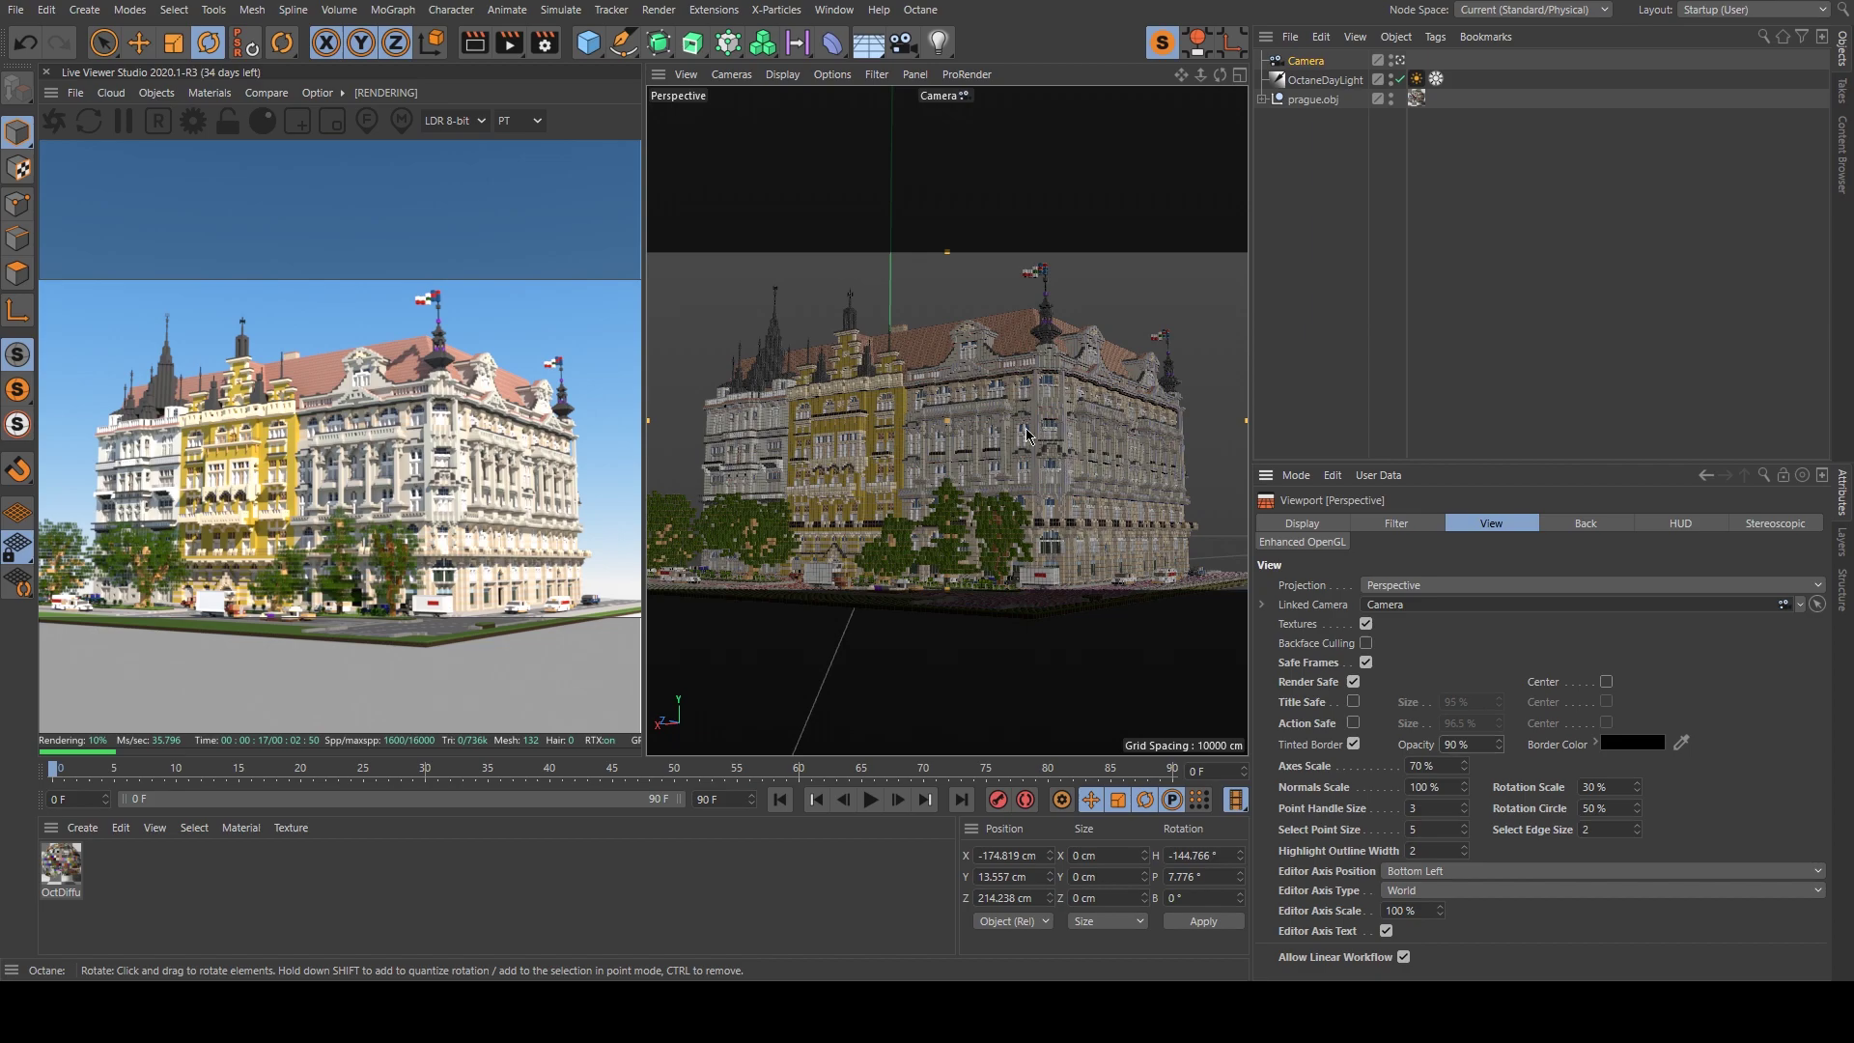
middle_click_drag(933, 476, 951, 255, "alt")
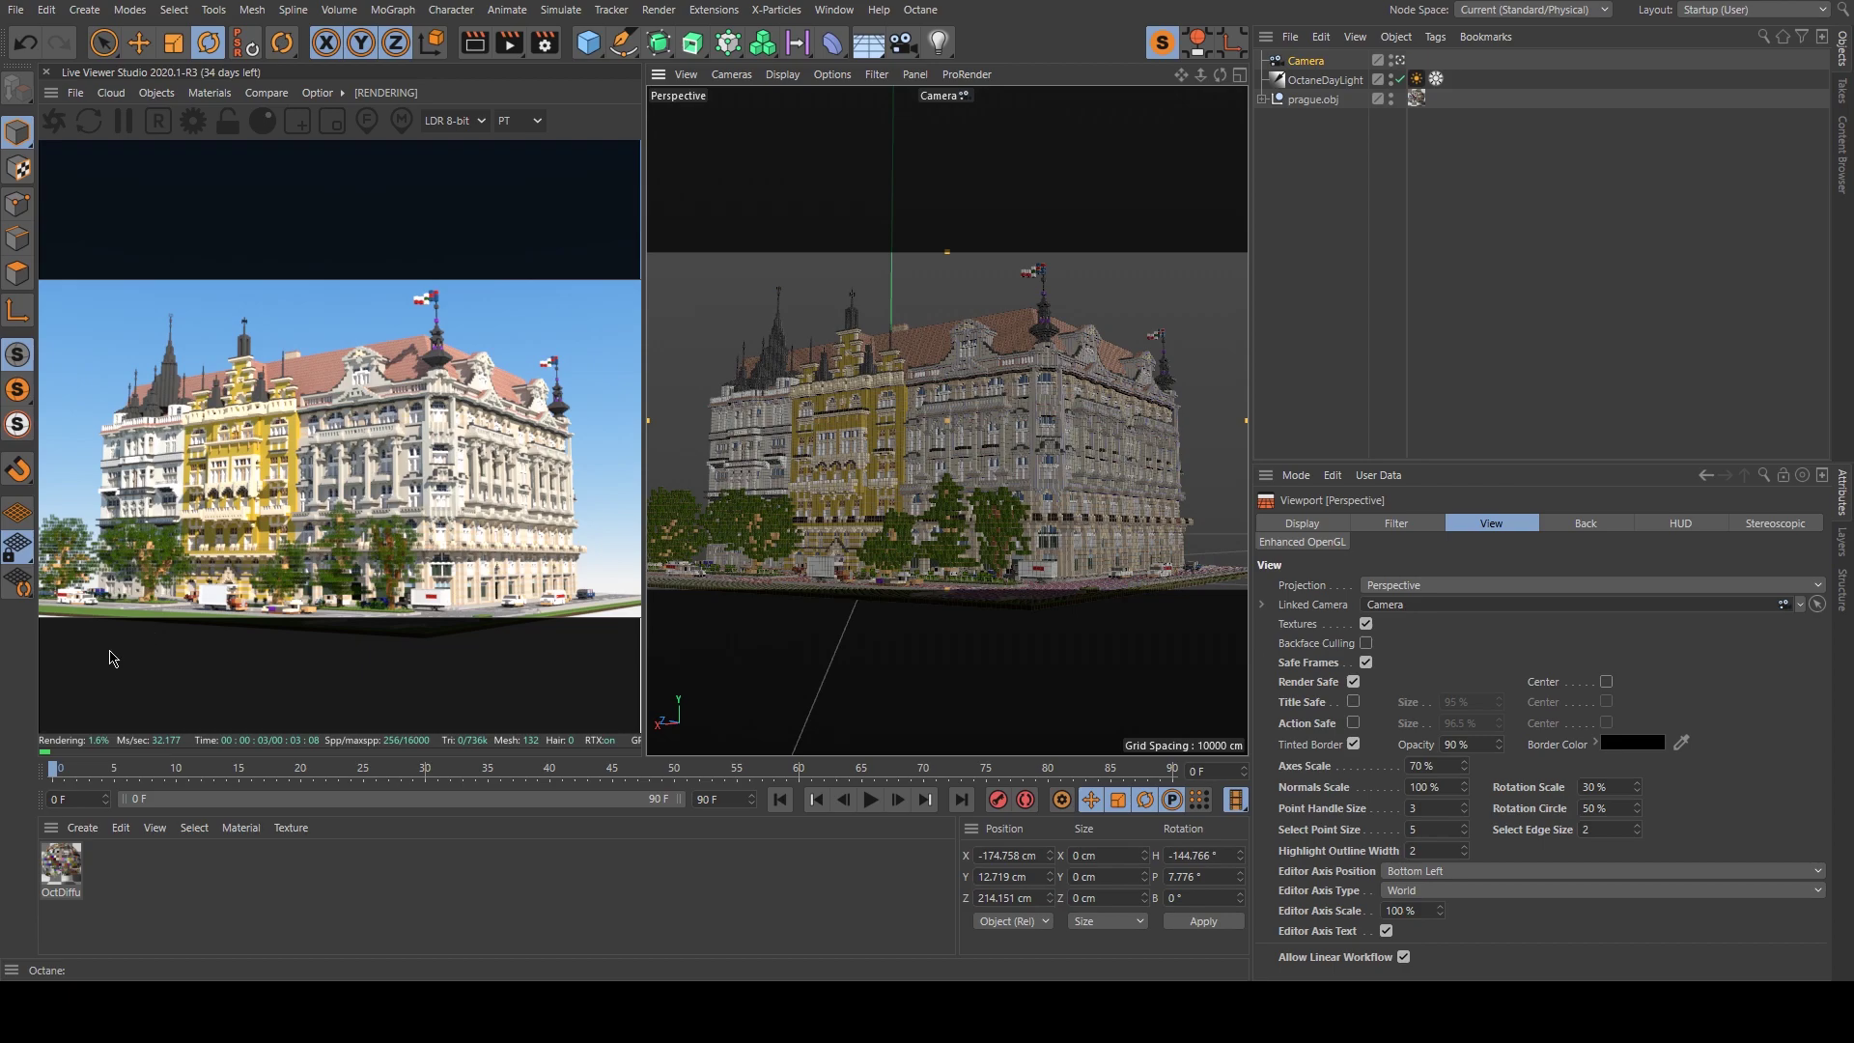
left_click_drag(1180, 76, 1174, 83)
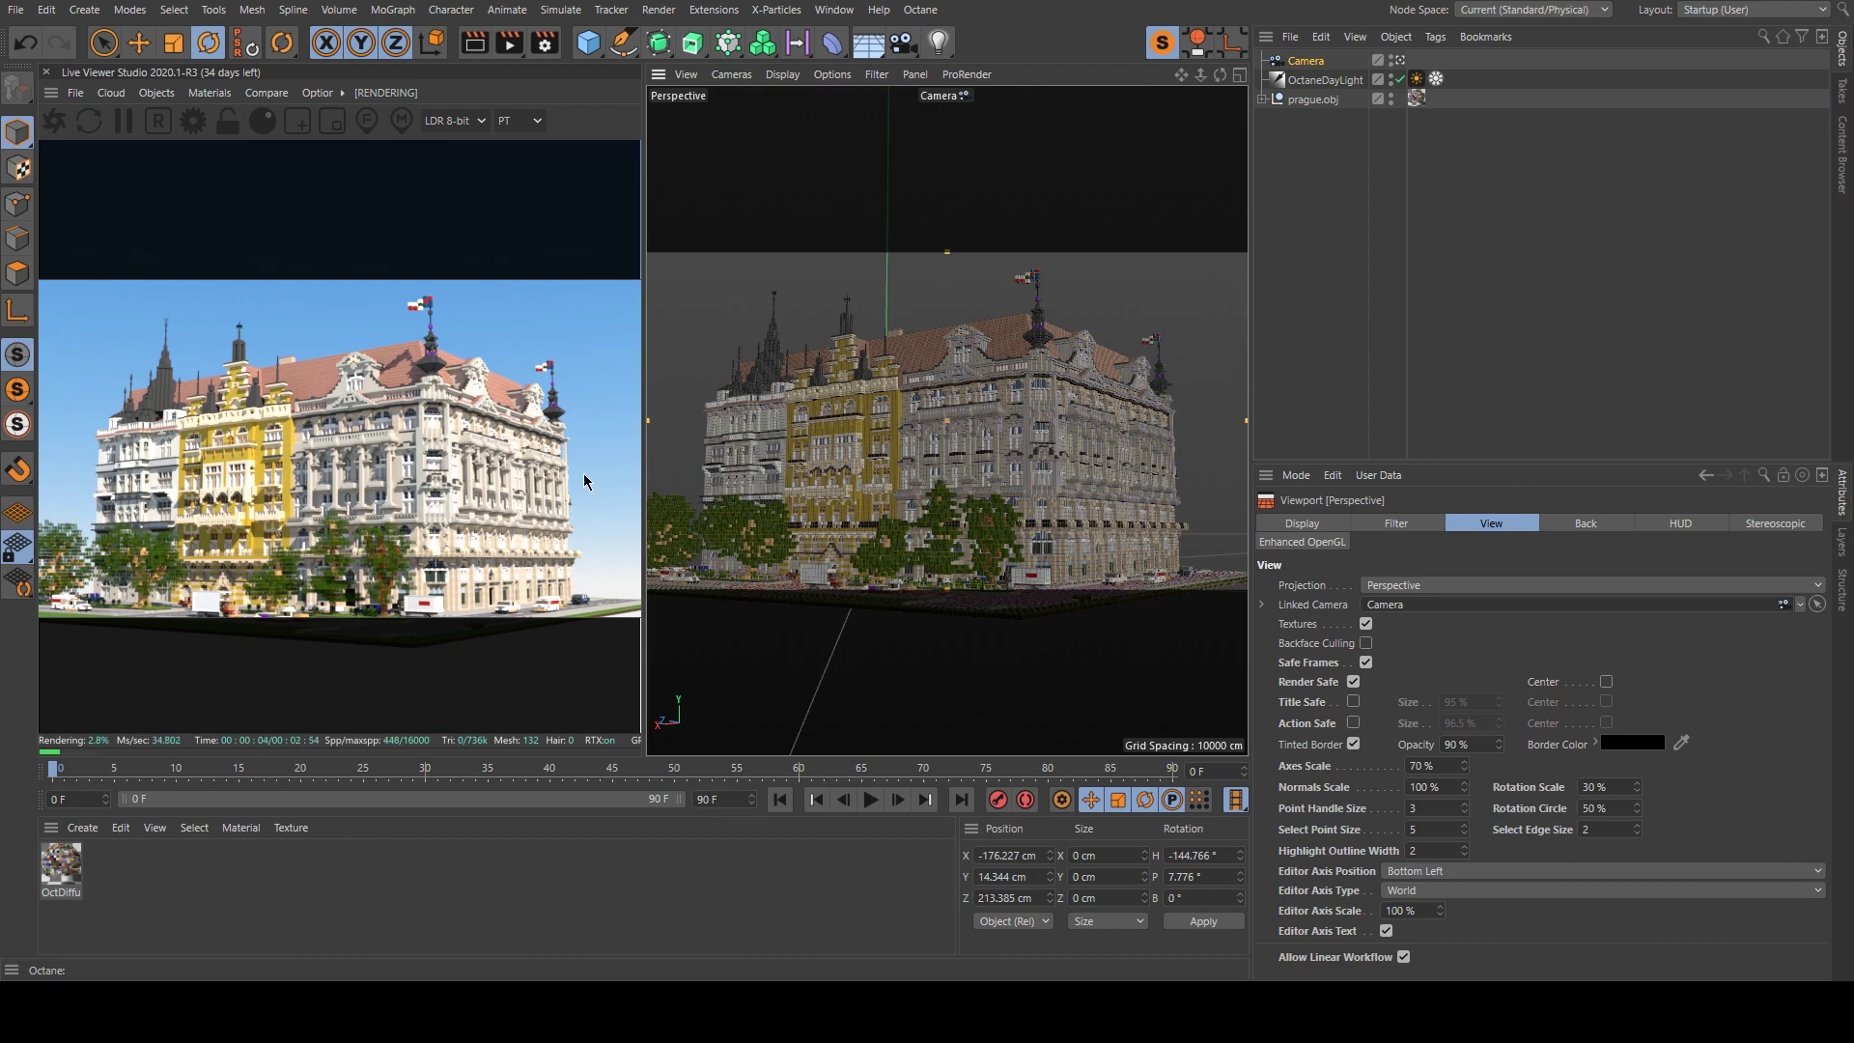
Duplicate prague.obj, rotate the copy to a 90° heading and place it at the far end of the original's yellow-building side.
left_click(1319, 100)
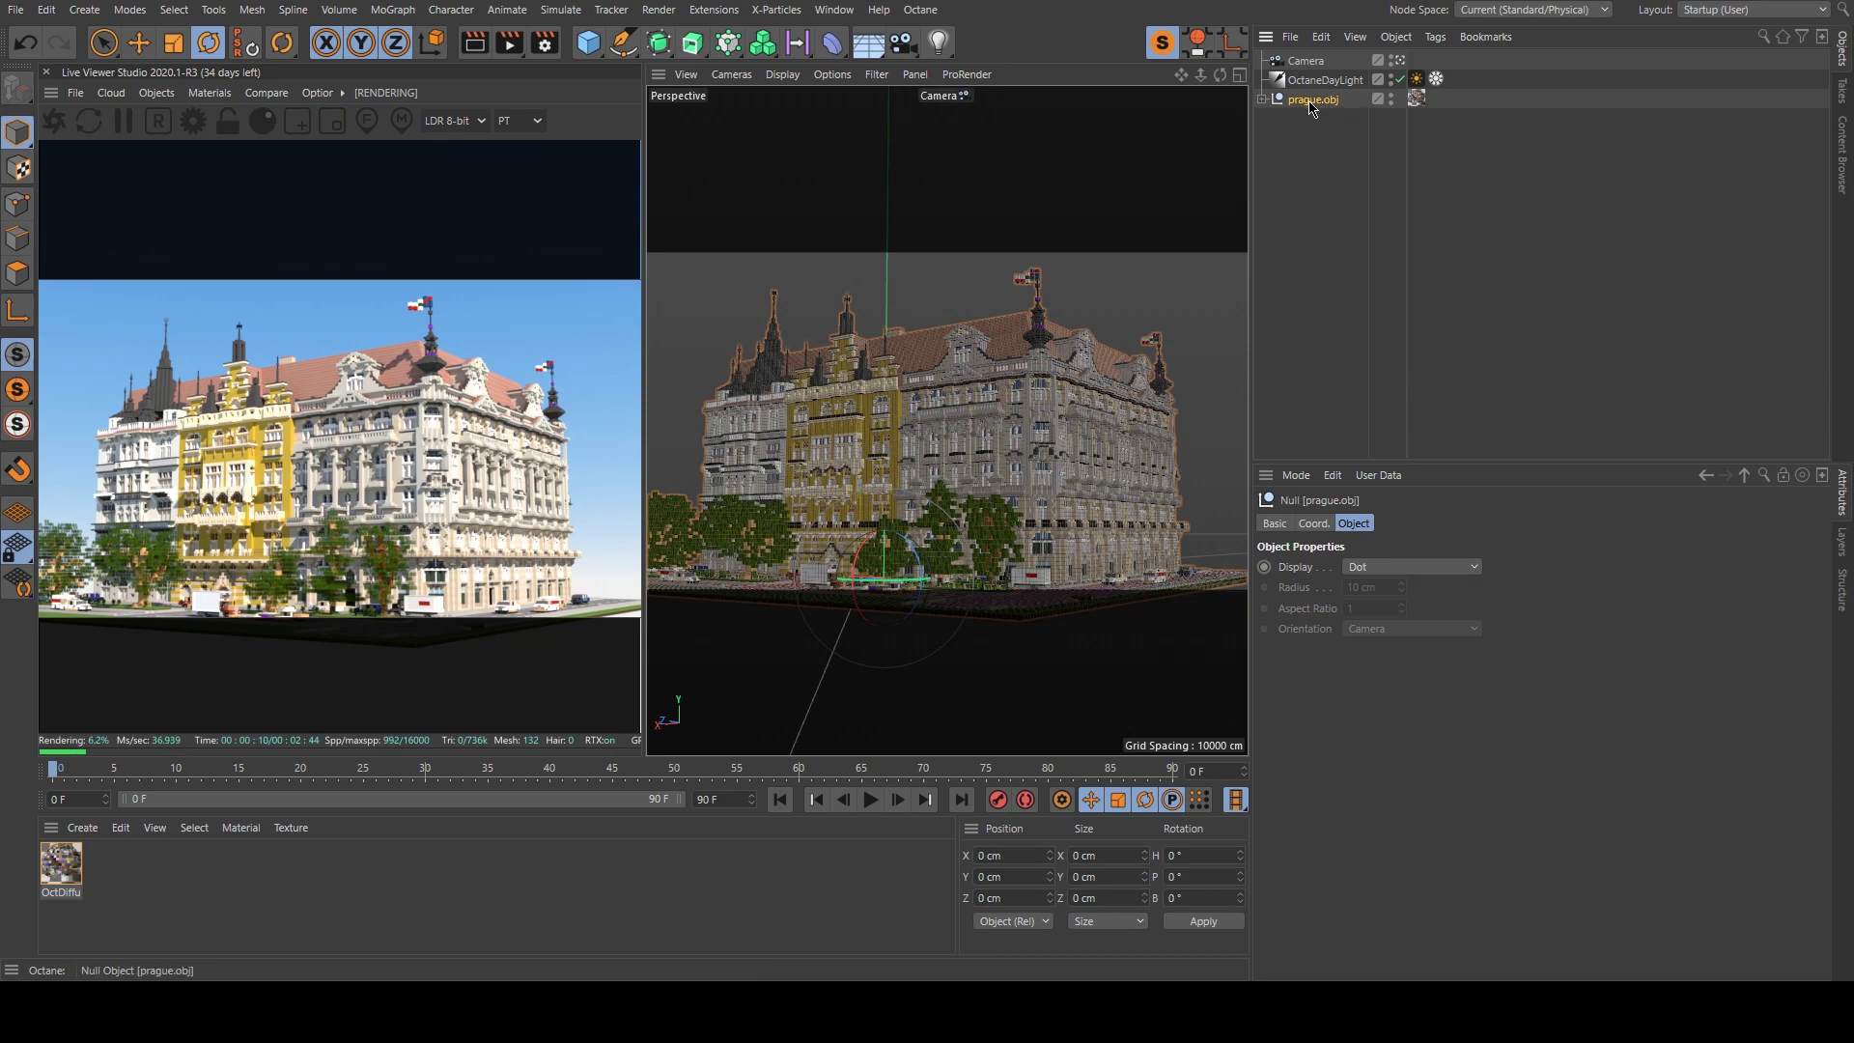
left_click_drag(1319, 104, 1329, 97)
left_click_drag(1309, 93, 1312, 94, "ctrl")
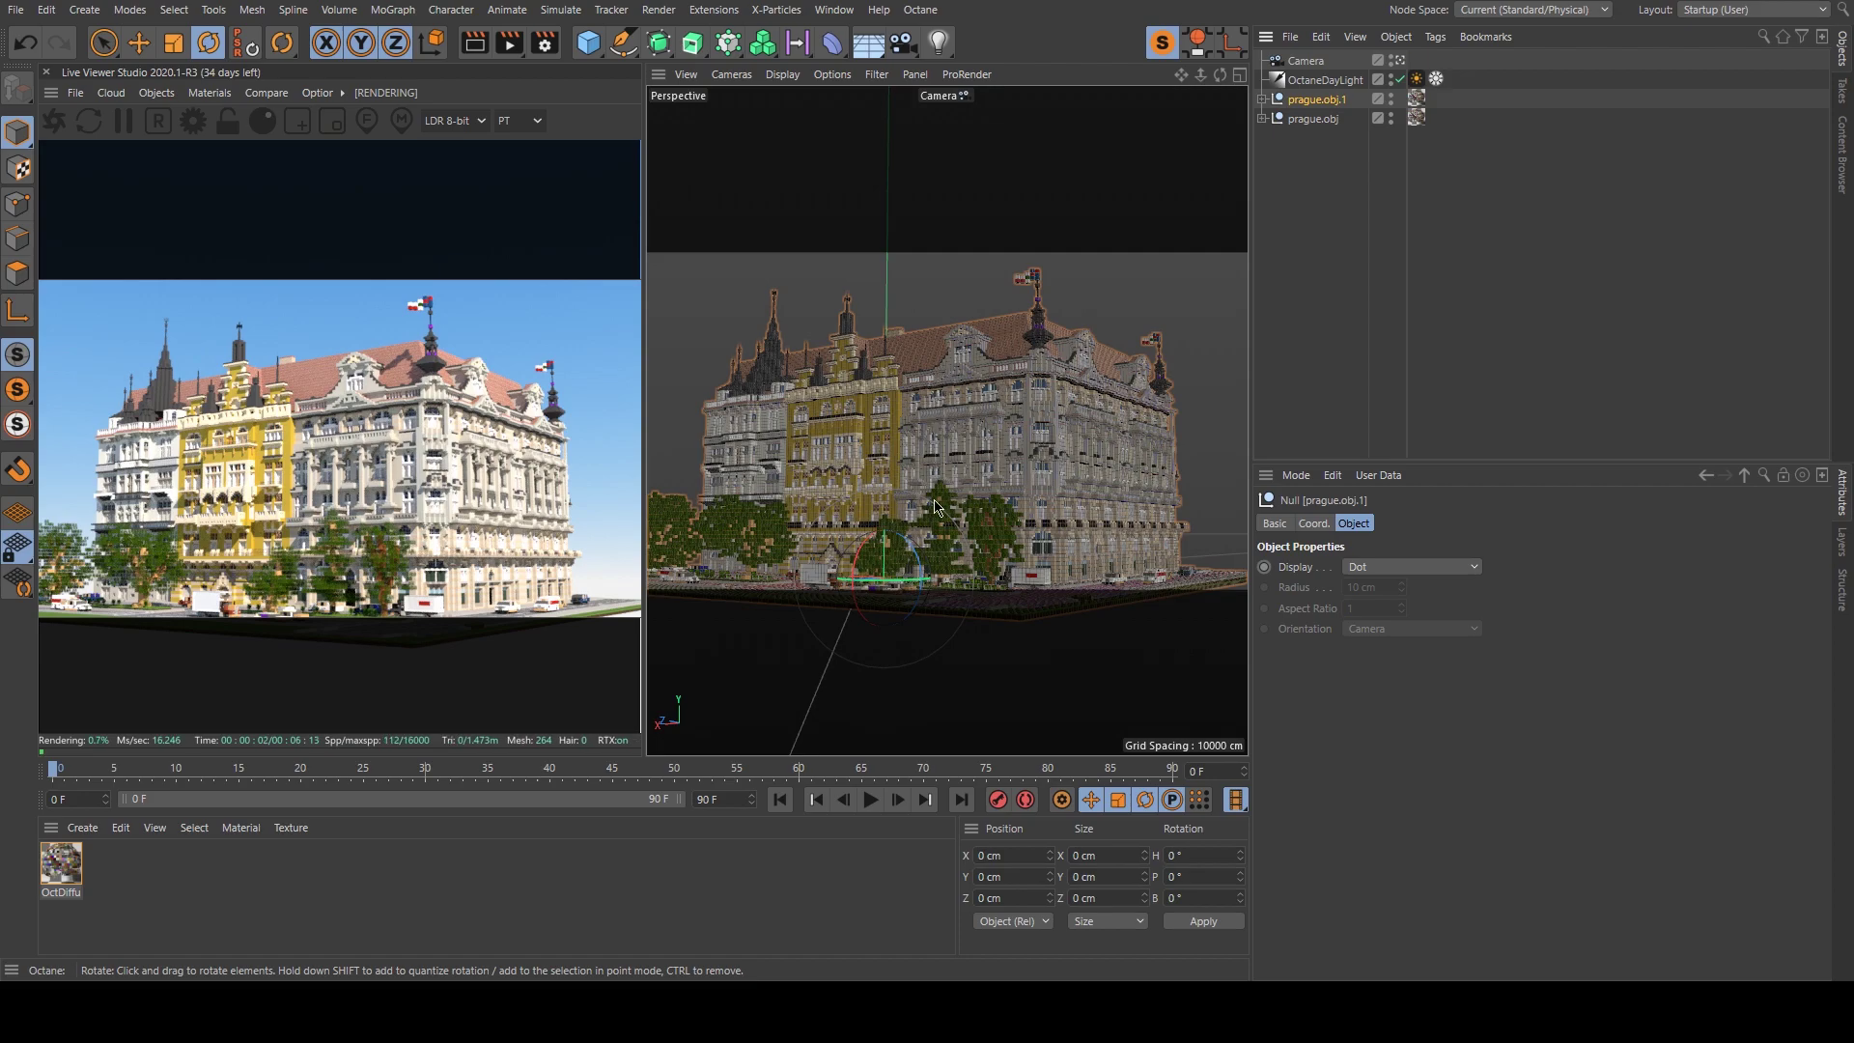
left_click_drag(888, 582, 1105, 565)
middle_click(1105, 565)
key("e")
left_click_drag(1076, 326, 1179, 382)
scroll(1174, 329, "down", 5)
Duplicate prague.obj.1, turn the new copy to a -90° heading and move it to about X -139 cm, Z -17 cm.
left_click_drag(1312, 102, 1313, 90, "ctrl")
left_click_drag(1184, 312, 1062, 333)
scroll(1066, 253, "up", 5)
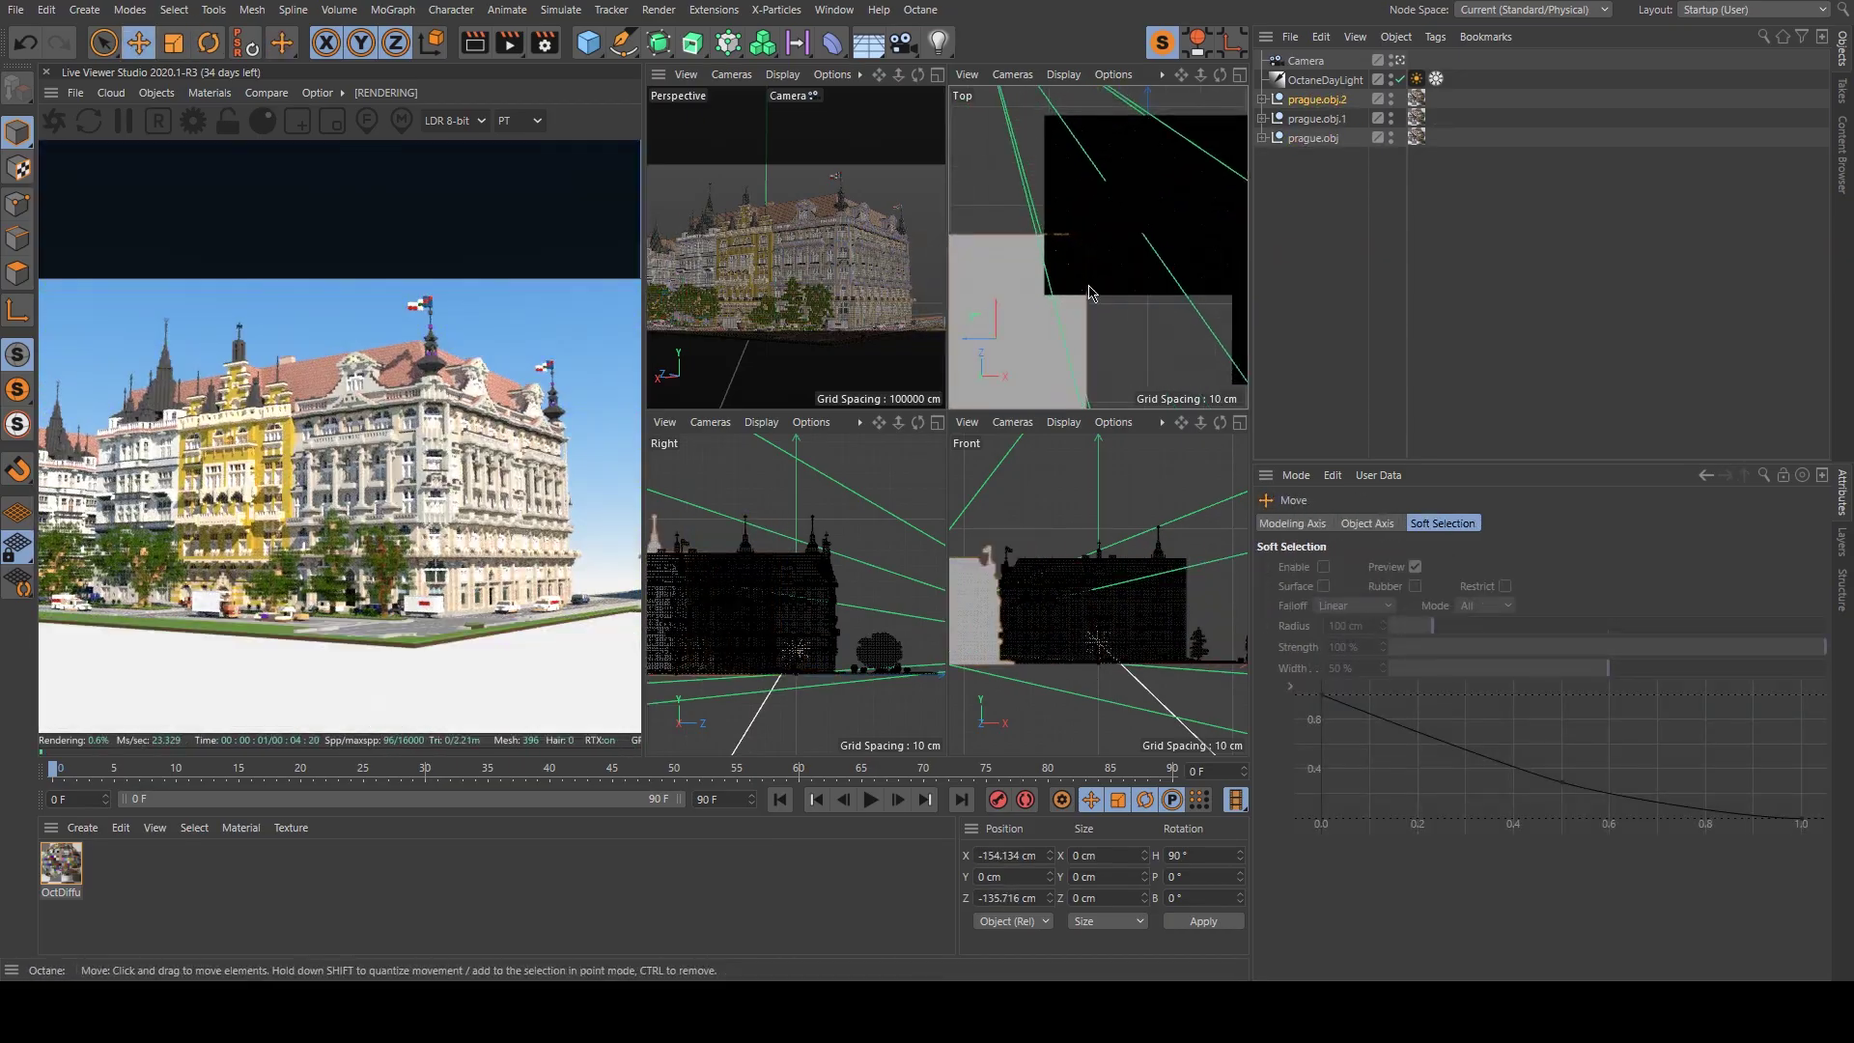
left_click_drag(1074, 249, 1050, 307)
key("r")
key("e")
scroll(1051, 257, "down", 3)
mouse_move(1151, 277)
left_mouse_down()
mouse_move(1085, 258)
mouse_move(1132, 271)
left_mouse_up()
key("F1")
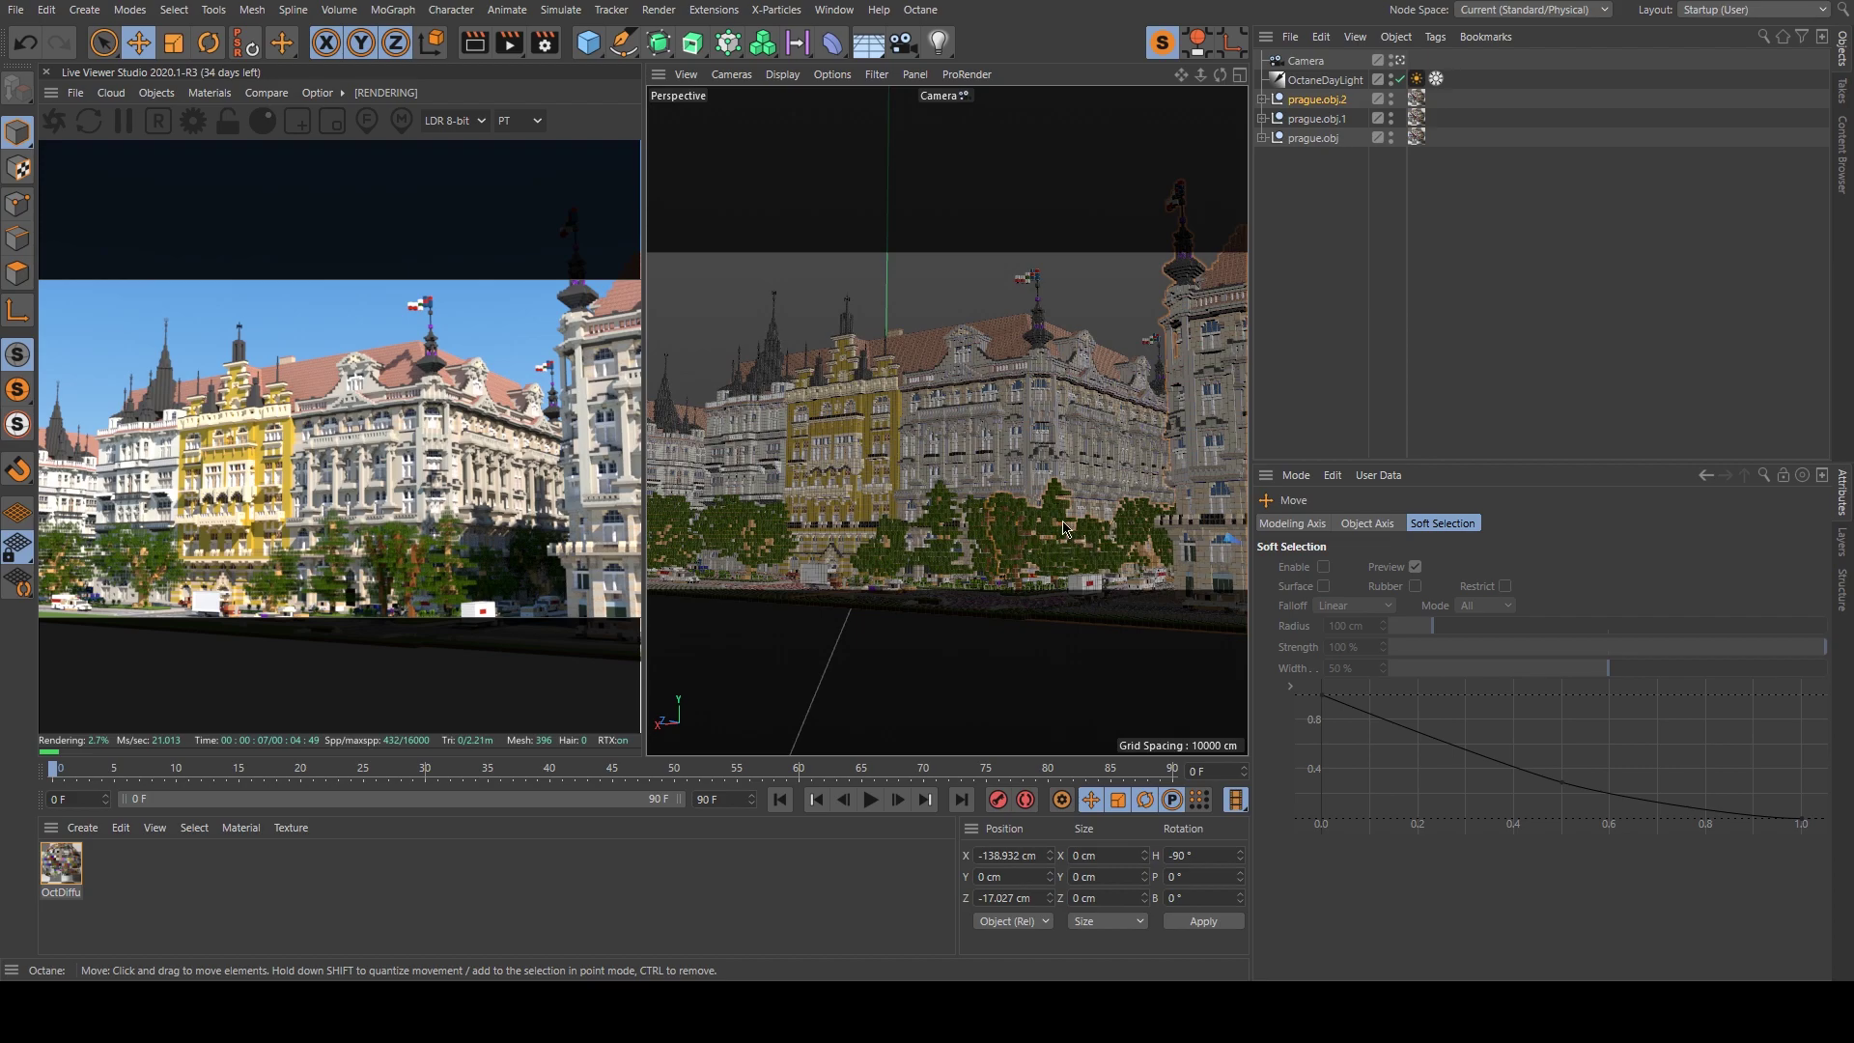
Turn prague.obj.2 to a -180° heading, move it to about X -189 cm, Z -1 cm, and widen the Live Viewer.
key("F5")
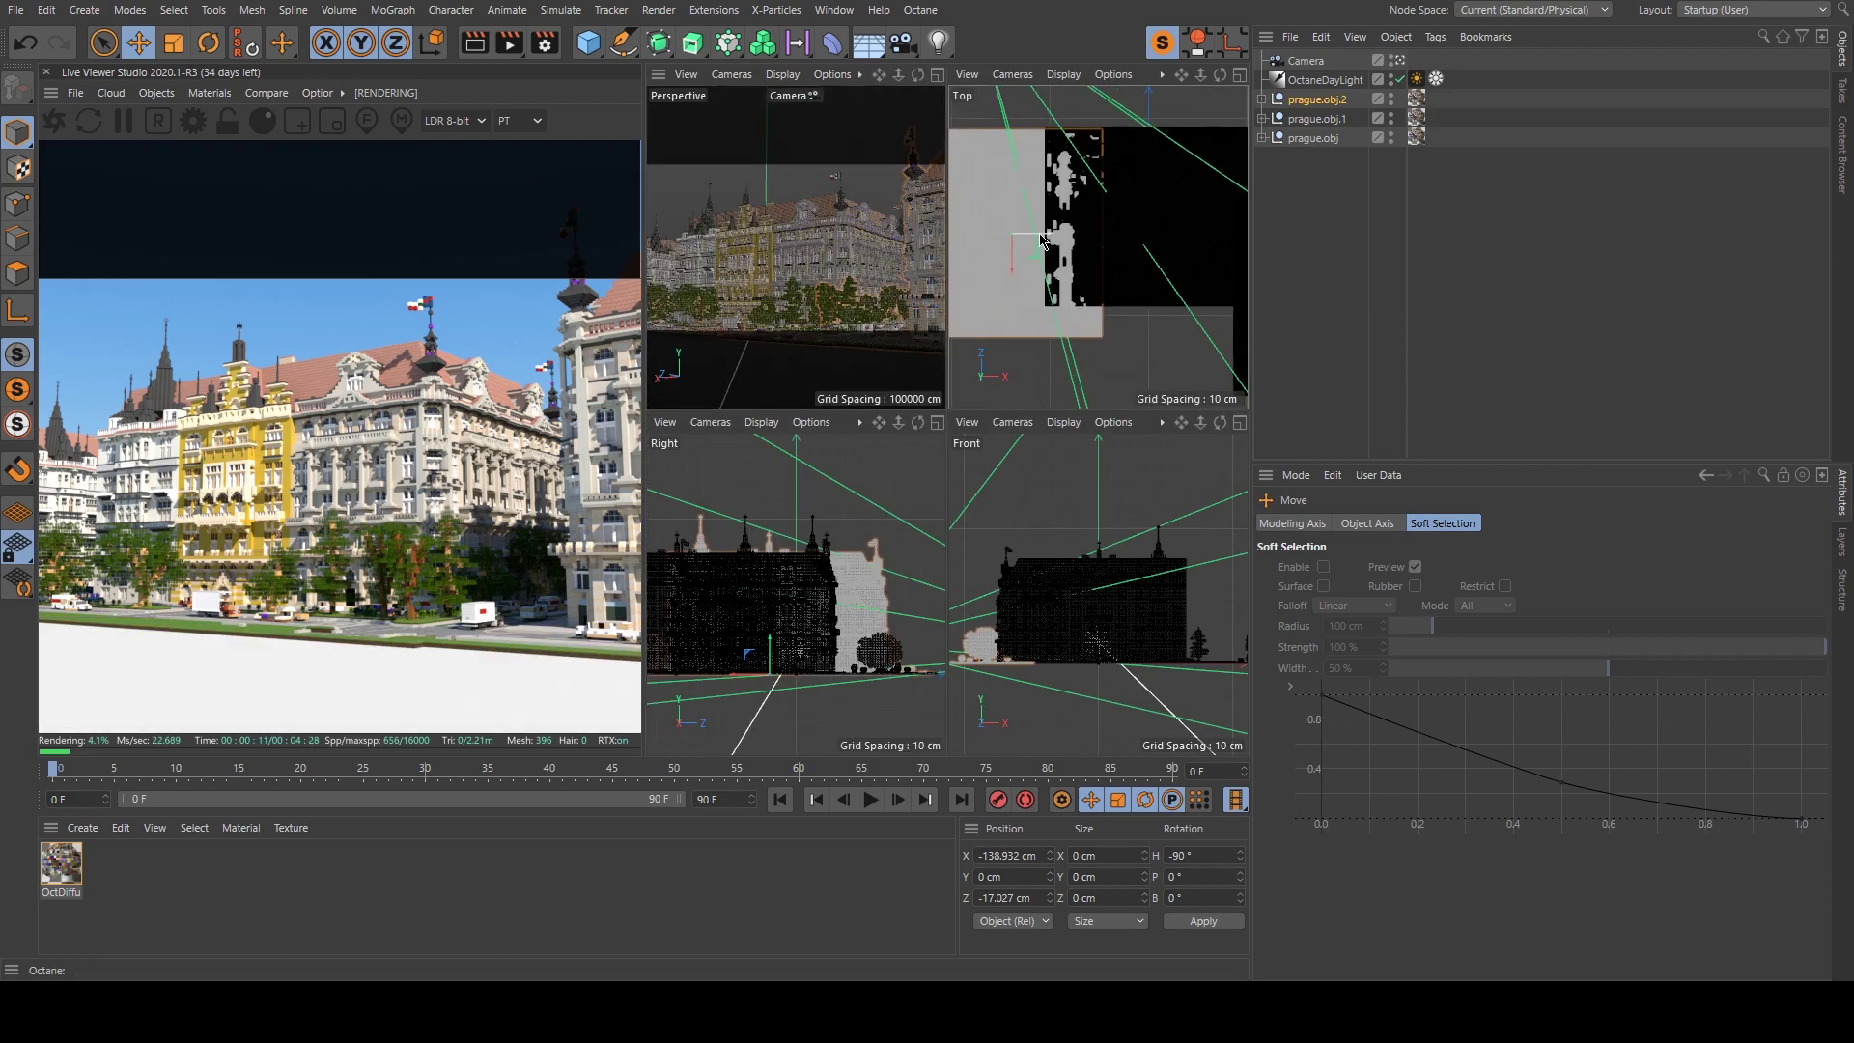
left_click_drag(1086, 275, 1105, 229)
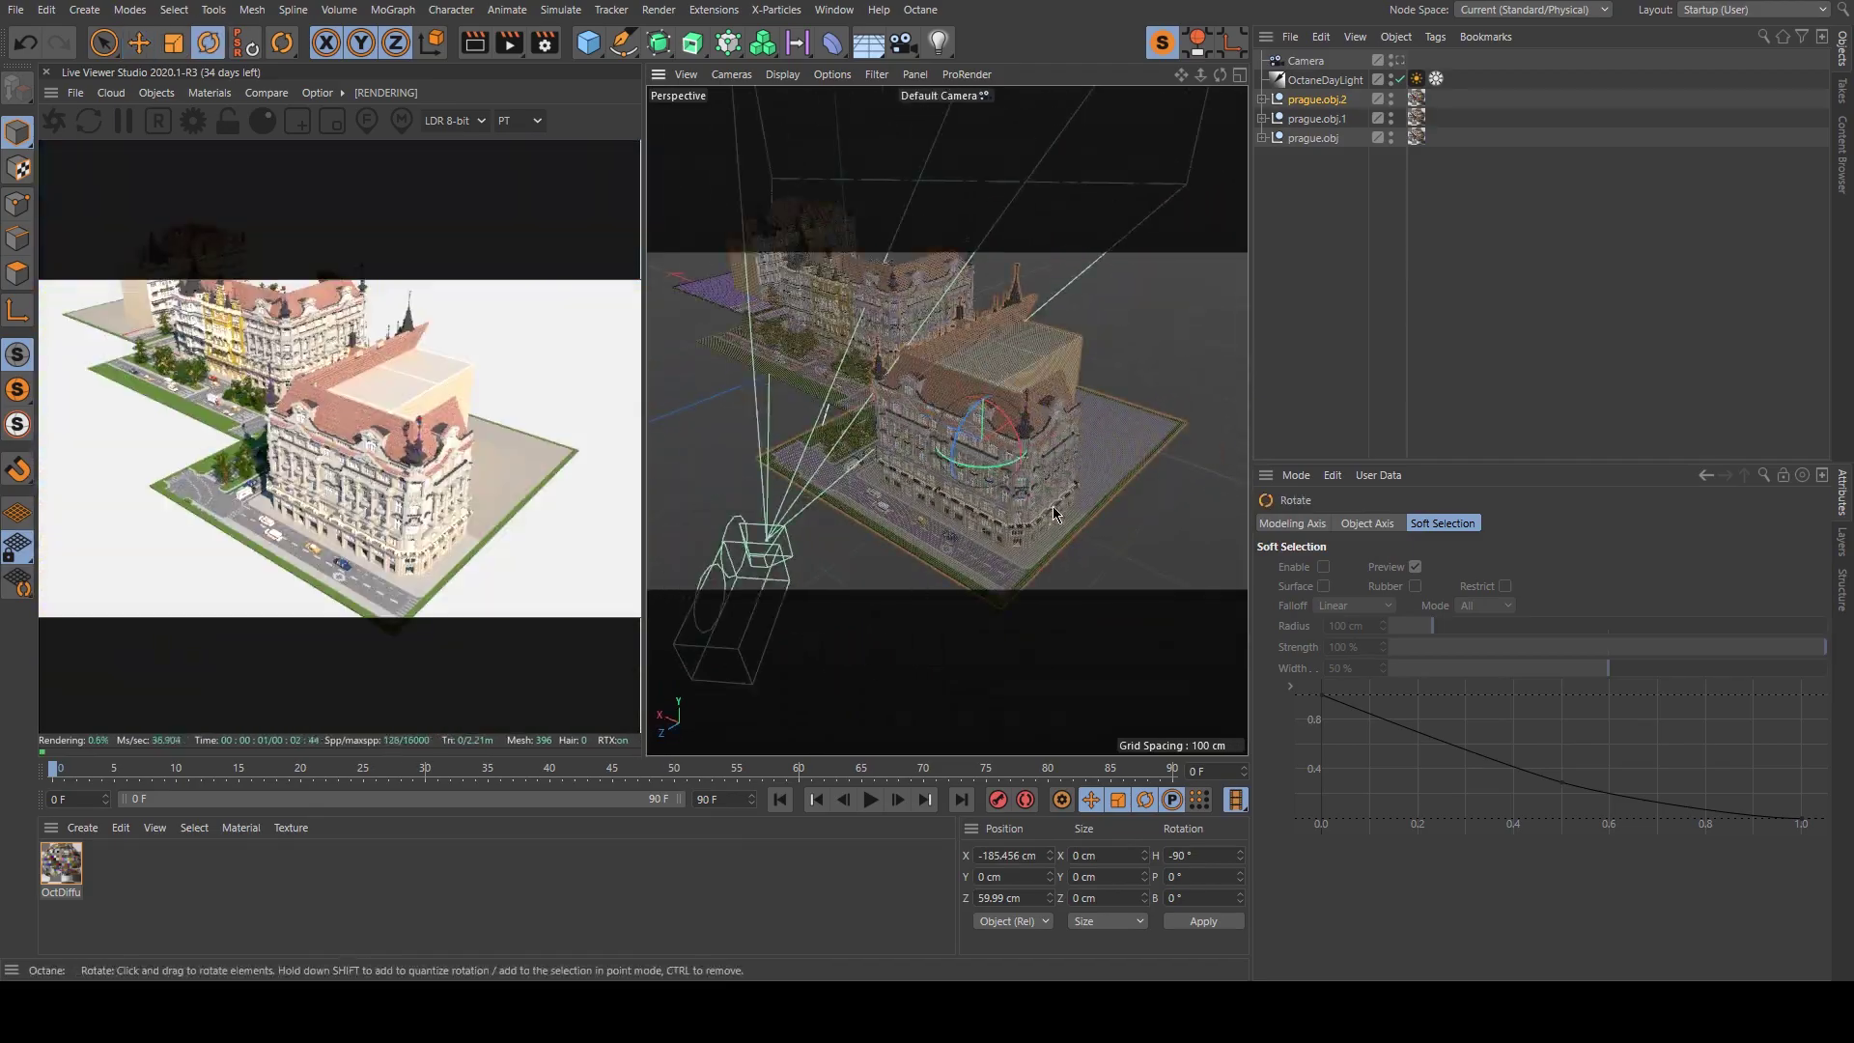
middle_click(905, 460)
mouse_move(1098, 264)
left_mouse_down()
mouse_move(1084, 286)
mouse_move(1083, 270)
left_mouse_up()
middle_click(832, 290)
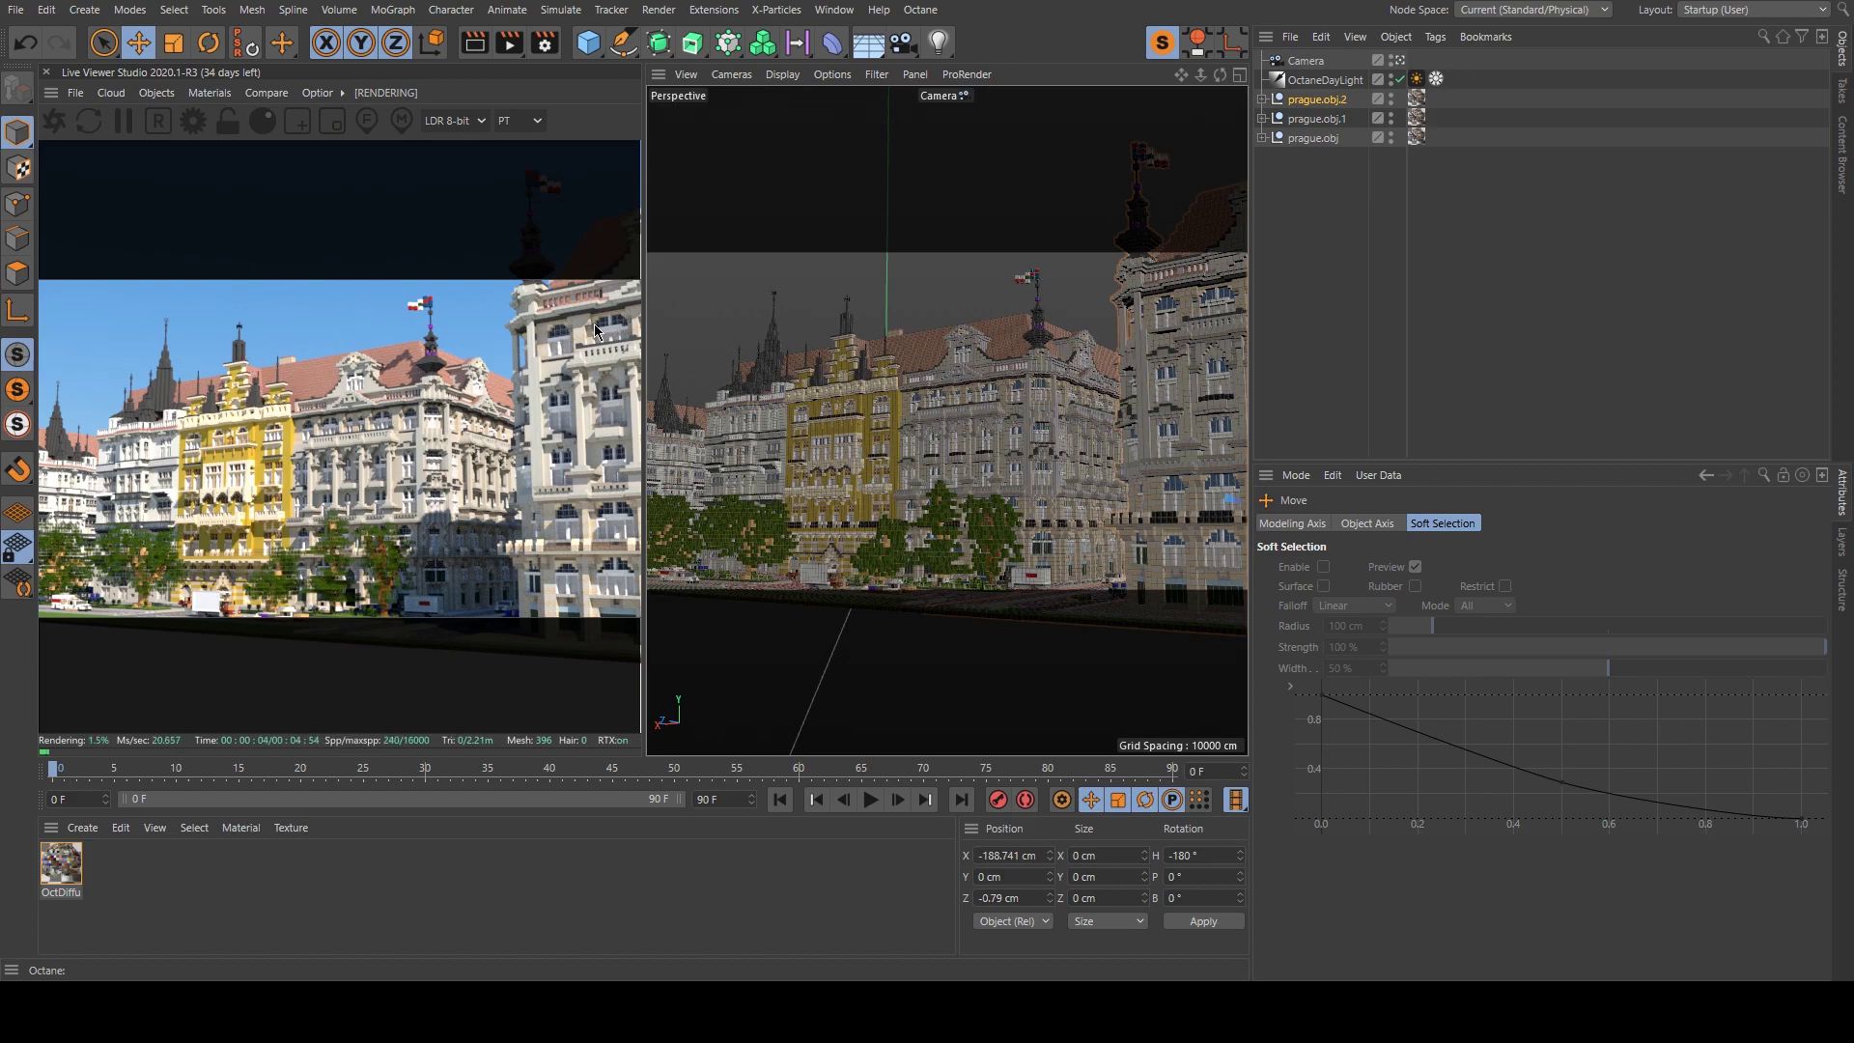
left_click_drag(647, 309, 995, 309)
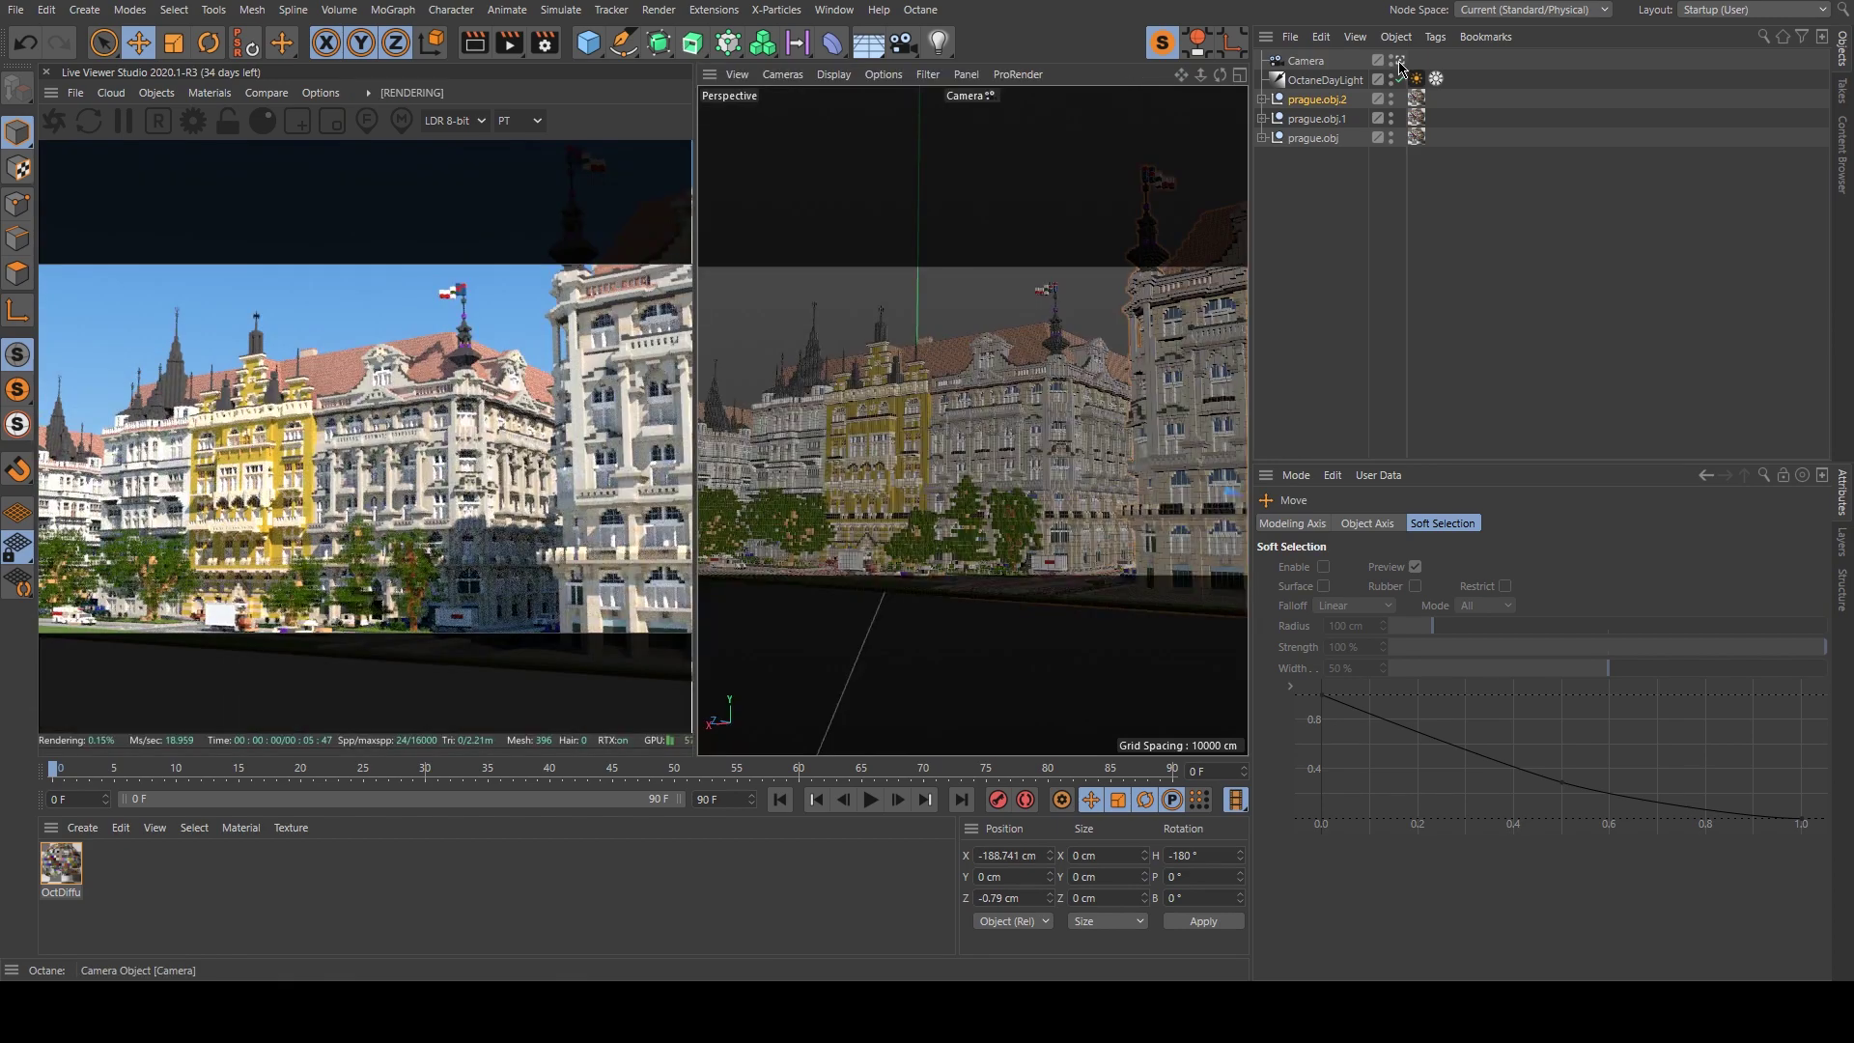
Leave the camera view, duplicate prague.obj.2 and scale up the new copy.
left_click_drag(1111, 338, 1097, 397, "alt")
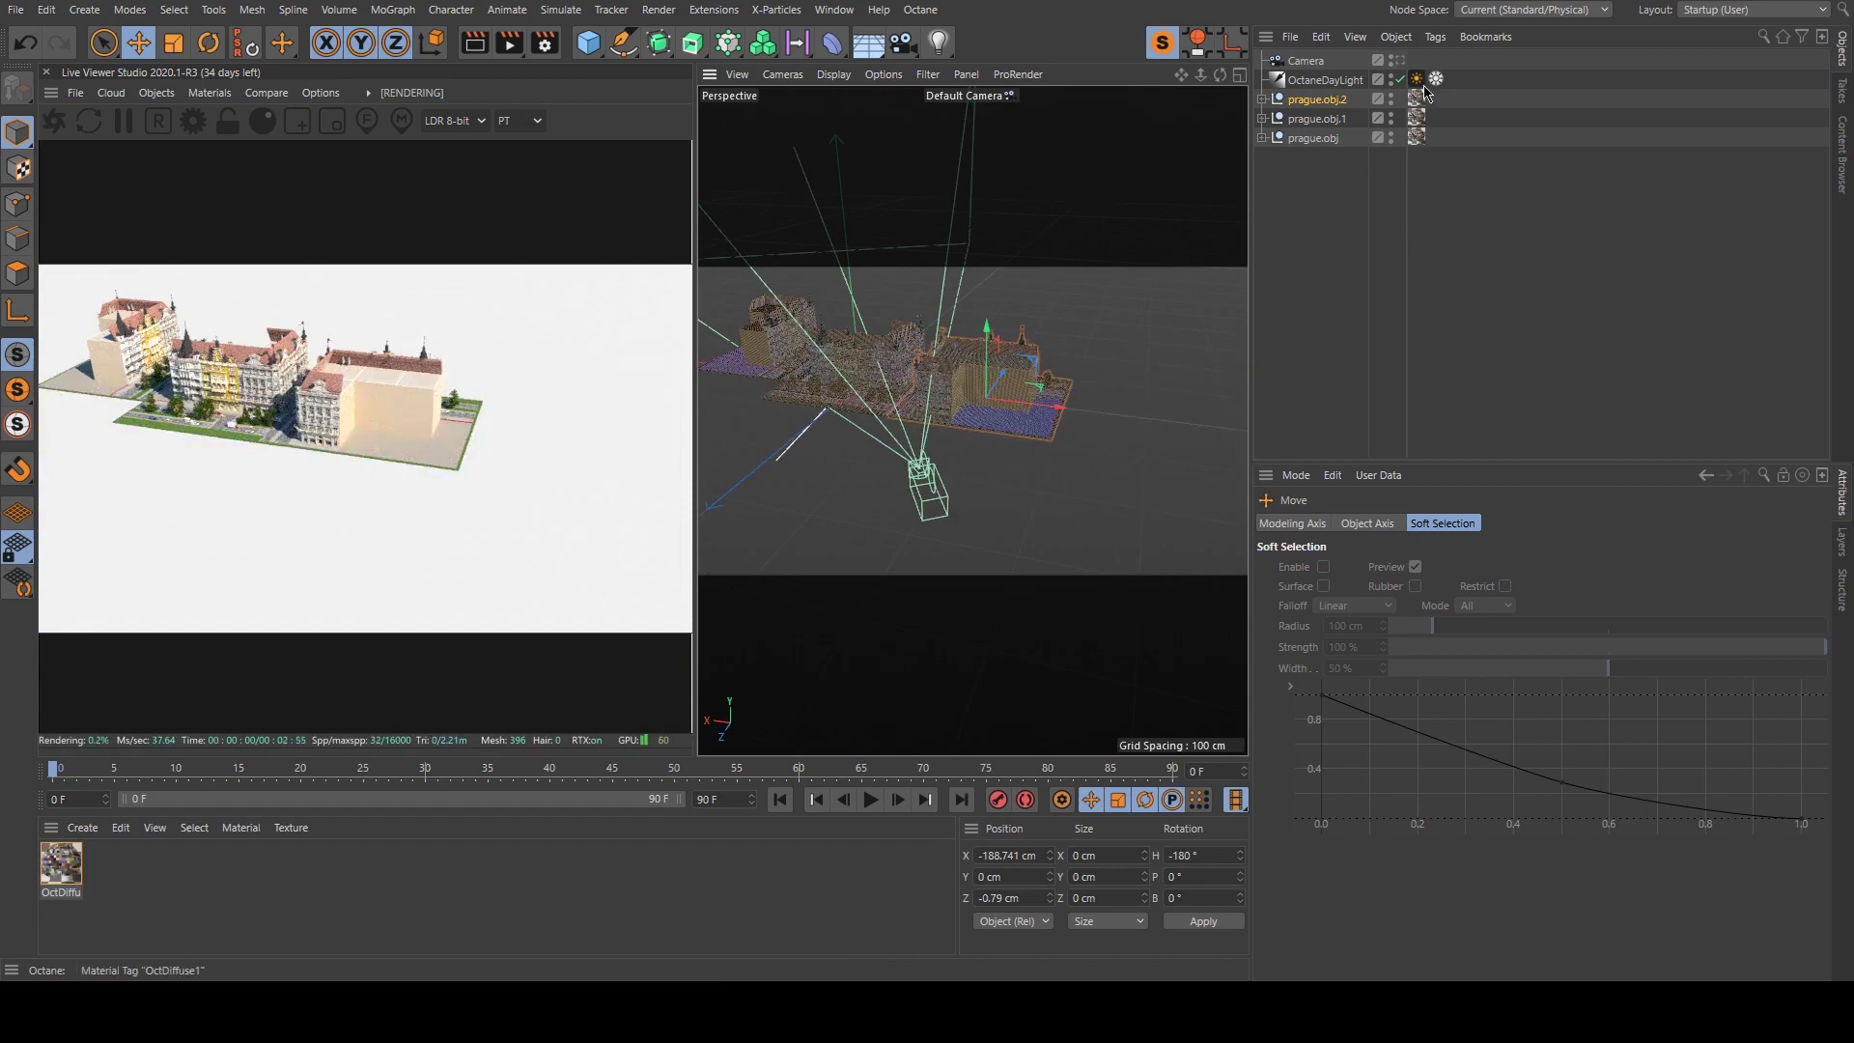
left_click_drag(1310, 99, 1307, 91, "ctrl")
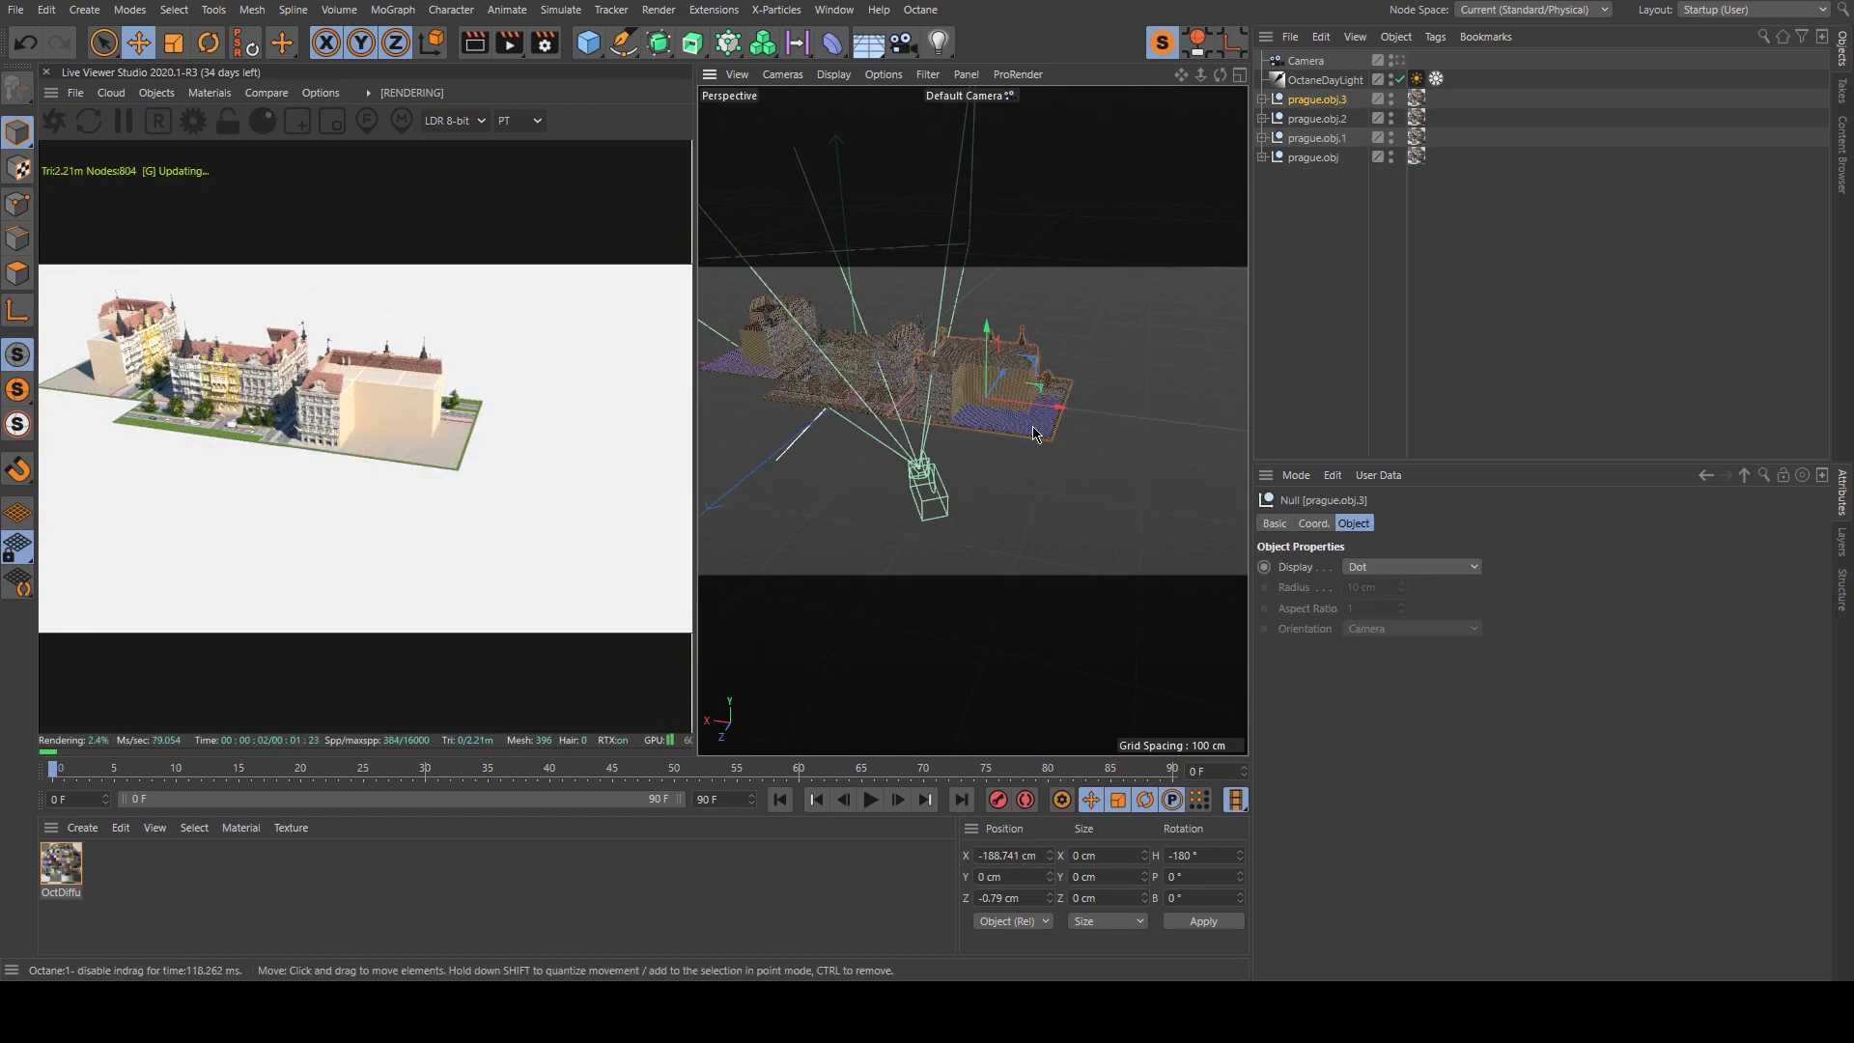
key("t")
left_click_drag(821, 377, 936, 454)
scroll(1028, 357, "down", 5)
scroll(1028, 358, "down", 4)
Move the enlarged copy behind the camera to about X -628 cm, Z -34 cm and return to the camera view.
key("e")
left_click_drag(1057, 332, 1186, 290)
scroll(1179, 390, "up", 5)
left_click(1401, 61)
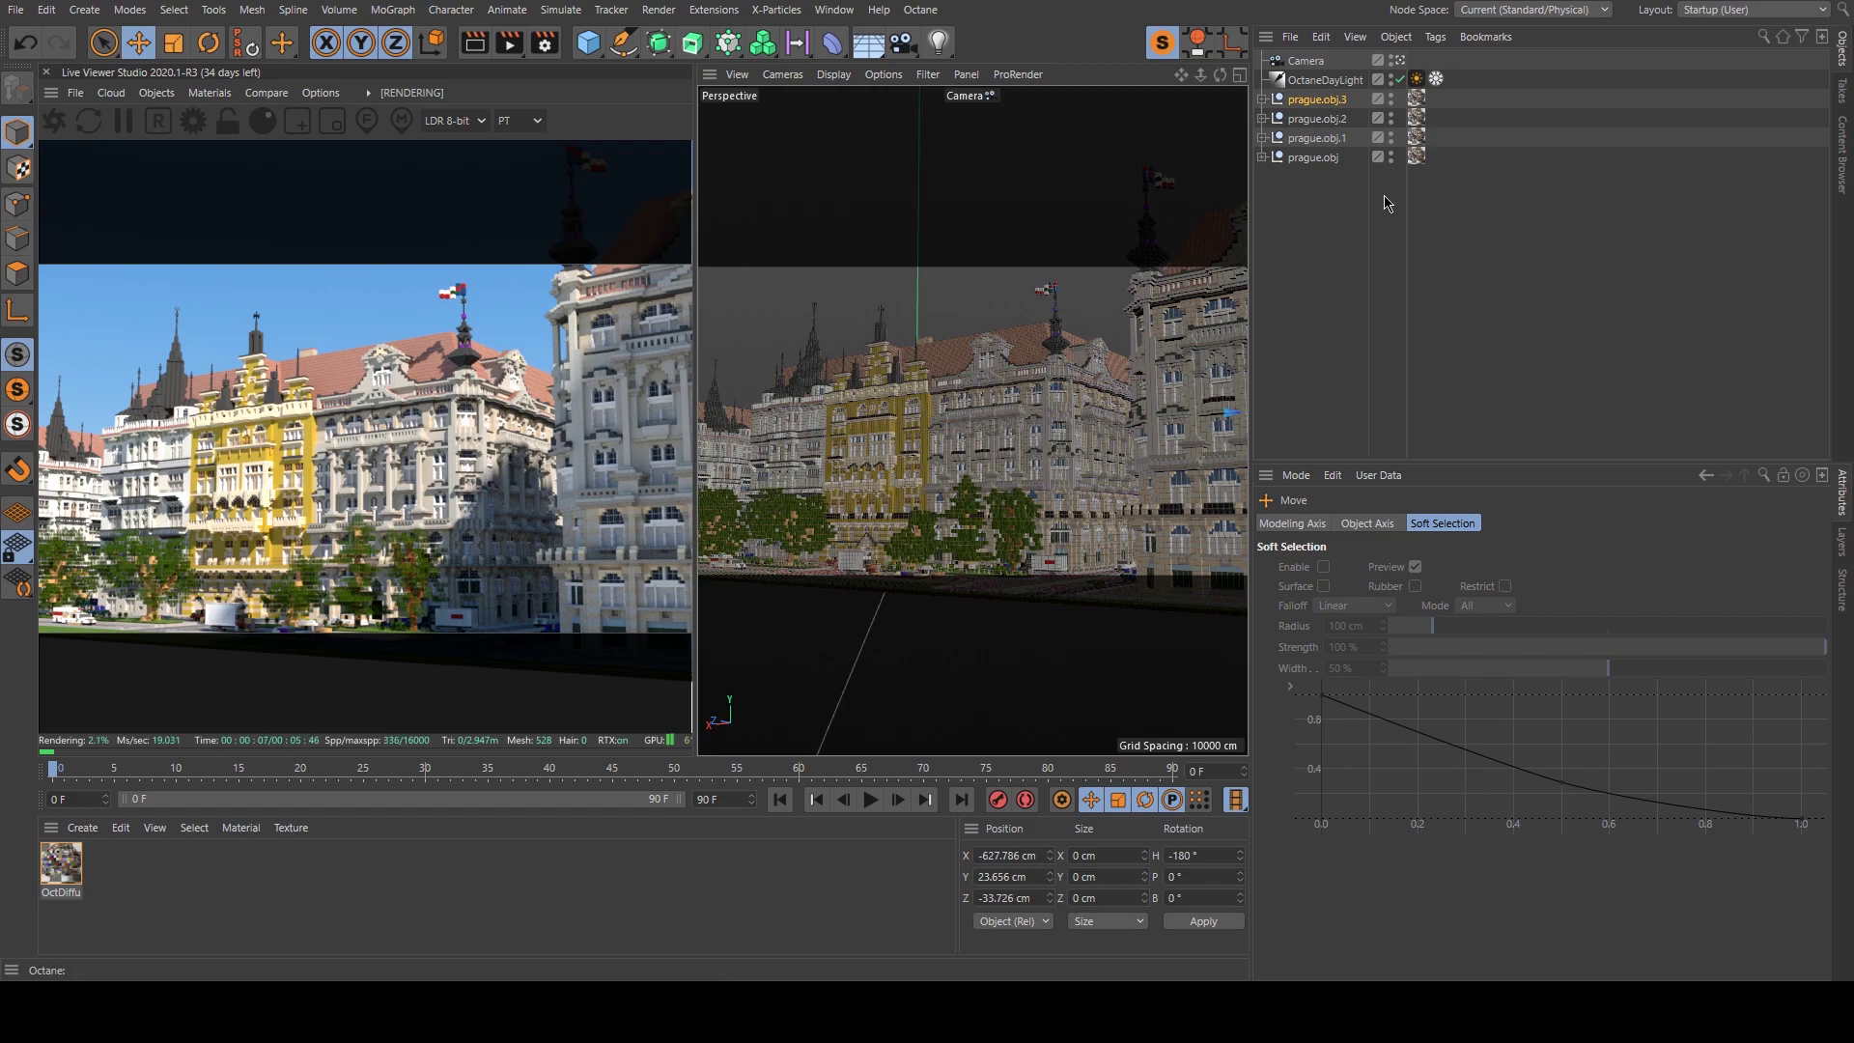
Examine the enlarged copy's placement relative to the camera and street from outside the camera, and return to the camera view.
left_click(1400, 61)
left_click_drag(1005, 280, 869, 489, "alt")
scroll(914, 379, "up", 2)
left_click_drag(913, 378, 1173, 314, "alt")
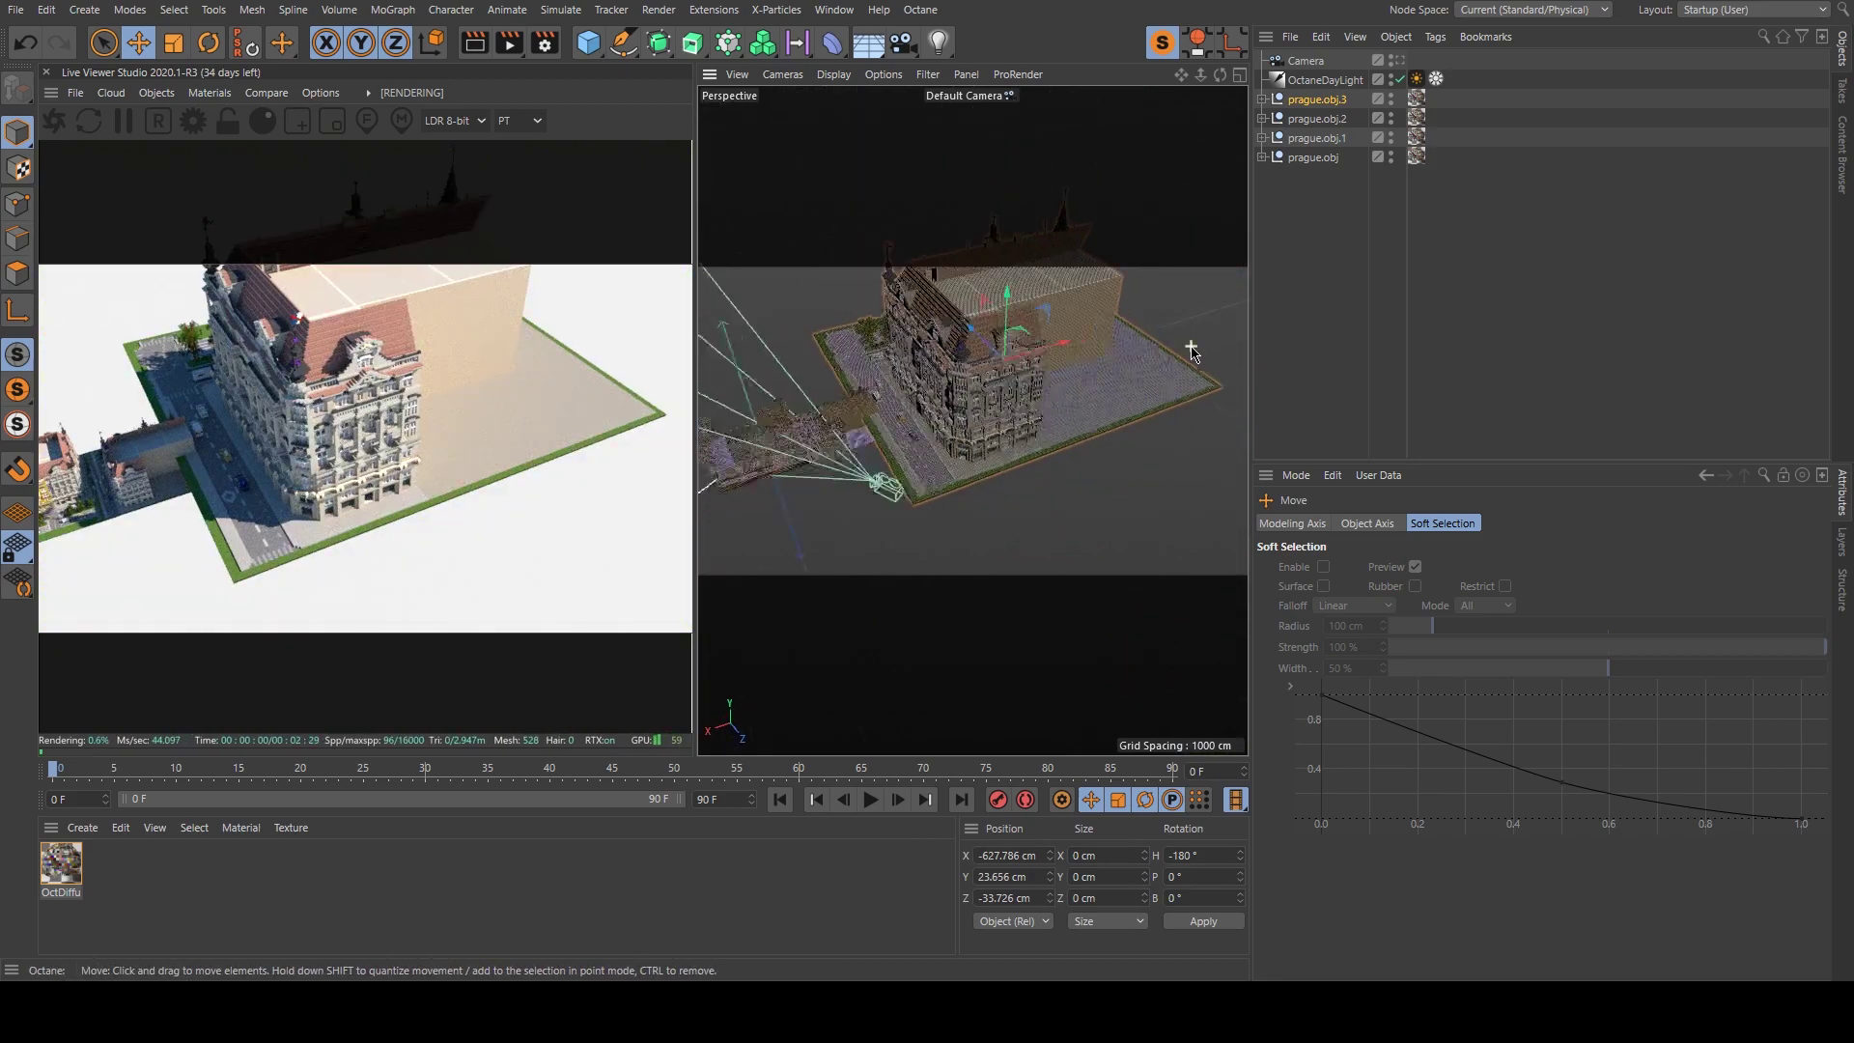
scroll(1191, 346, "down", 3)
scroll(919, 414, "up", 5)
mouse_move(1001, 349)
left_mouse_down("alt")
mouse_move(1052, 317)
mouse_move(1013, 346)
left_mouse_up("alt")
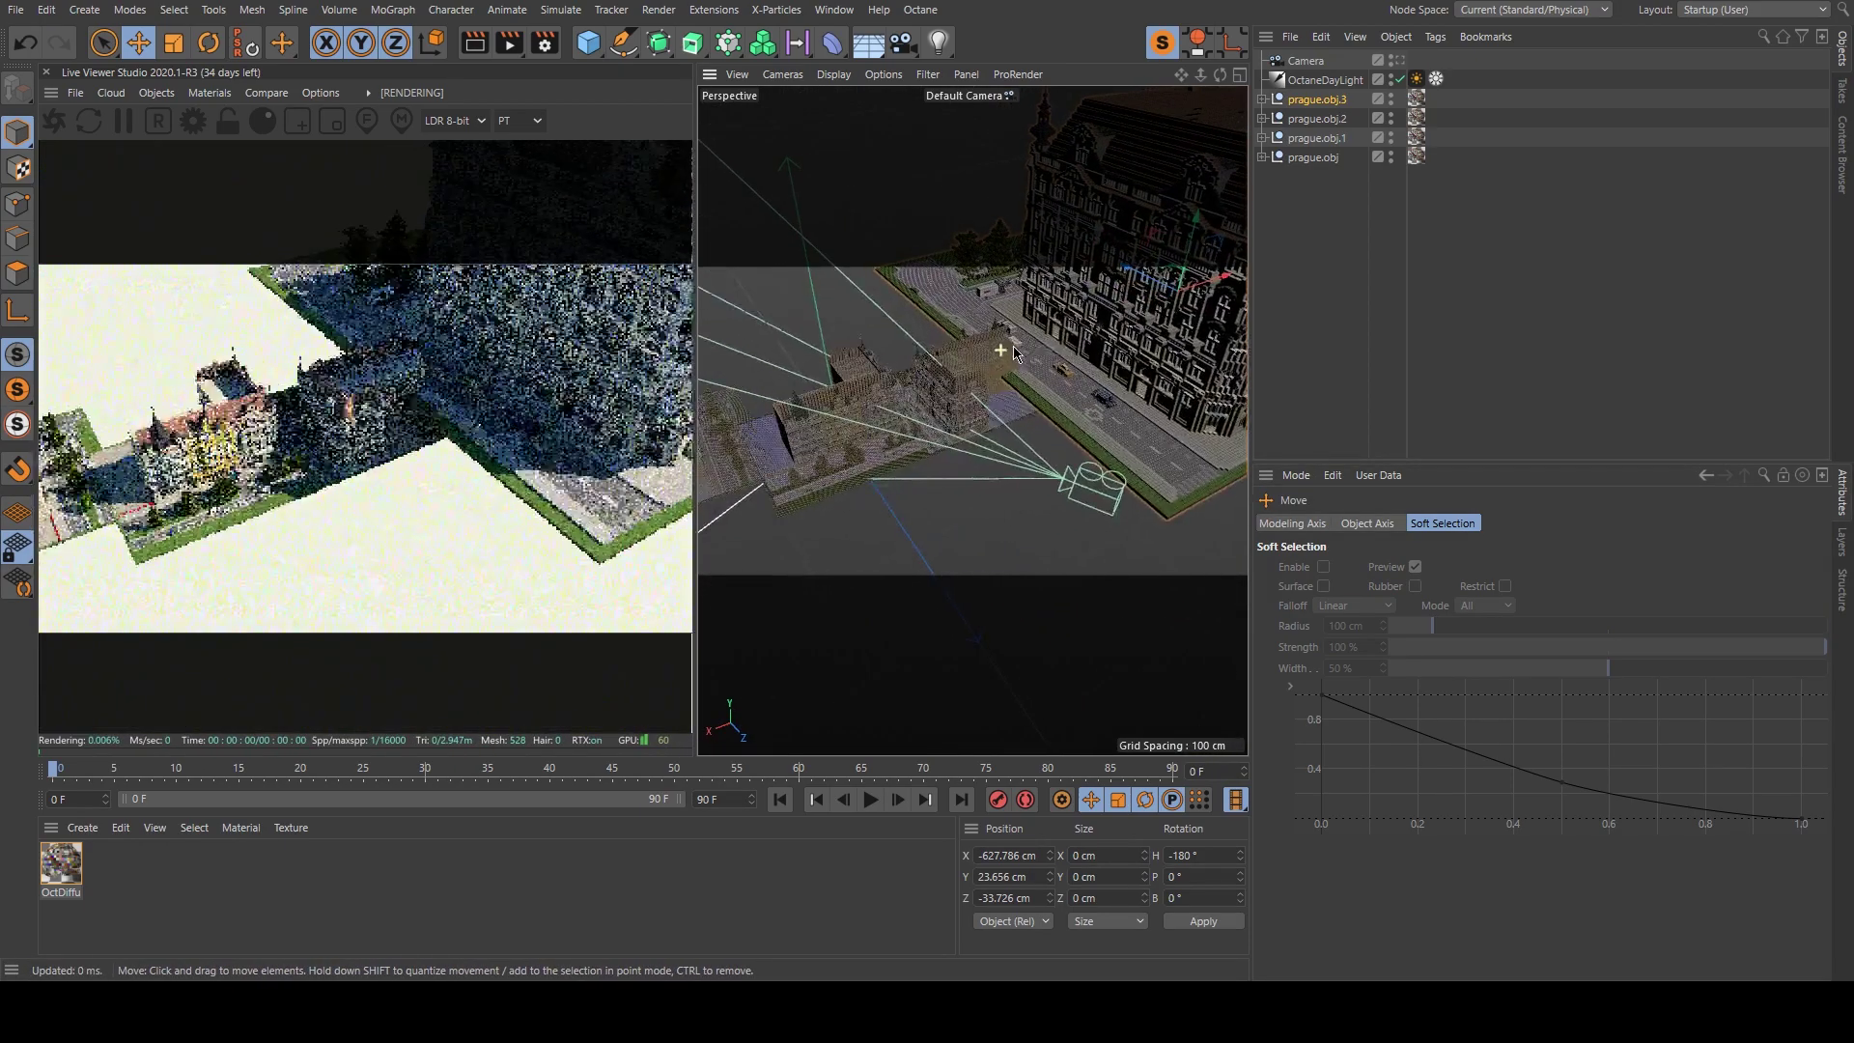
left_click(1401, 61)
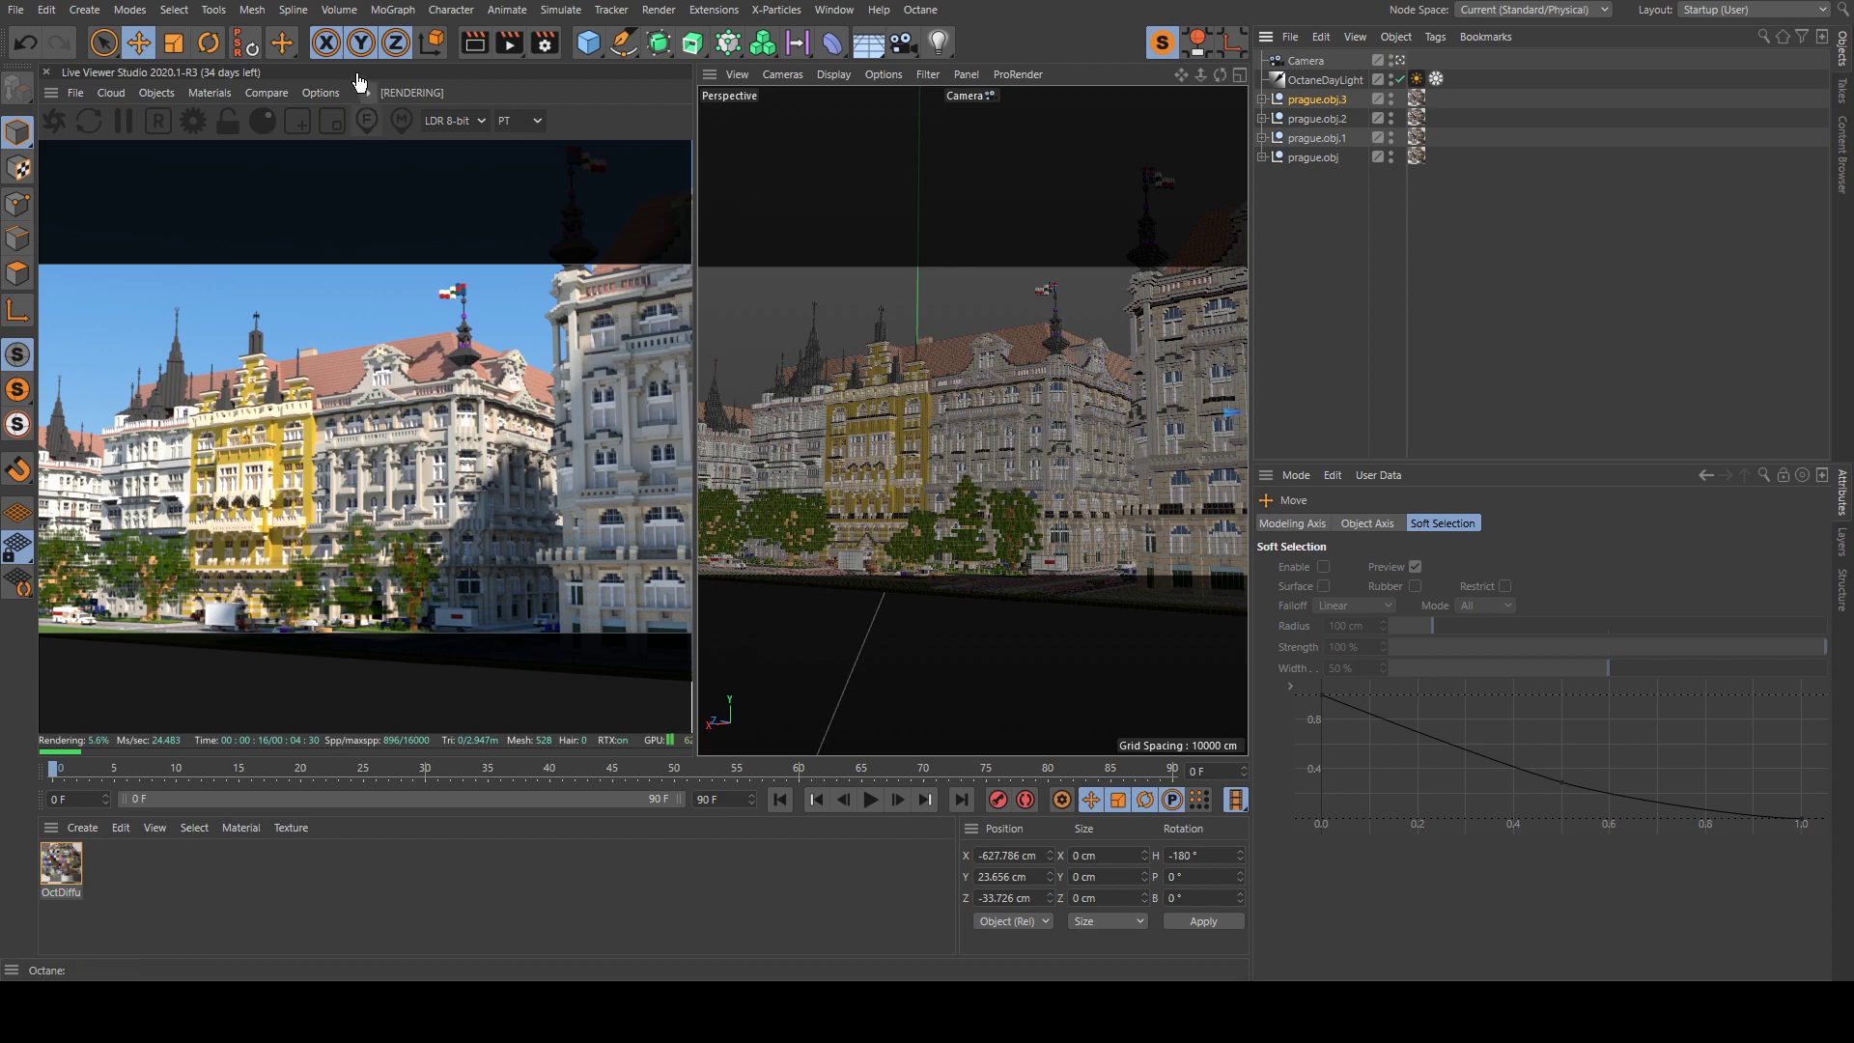
Add an Octane VDB volume and load Round_Clouds.0034.vdb from the hires folder of RoundClouds in OPENVDB_CLOUDS_VOL1.
left_click(156, 93)
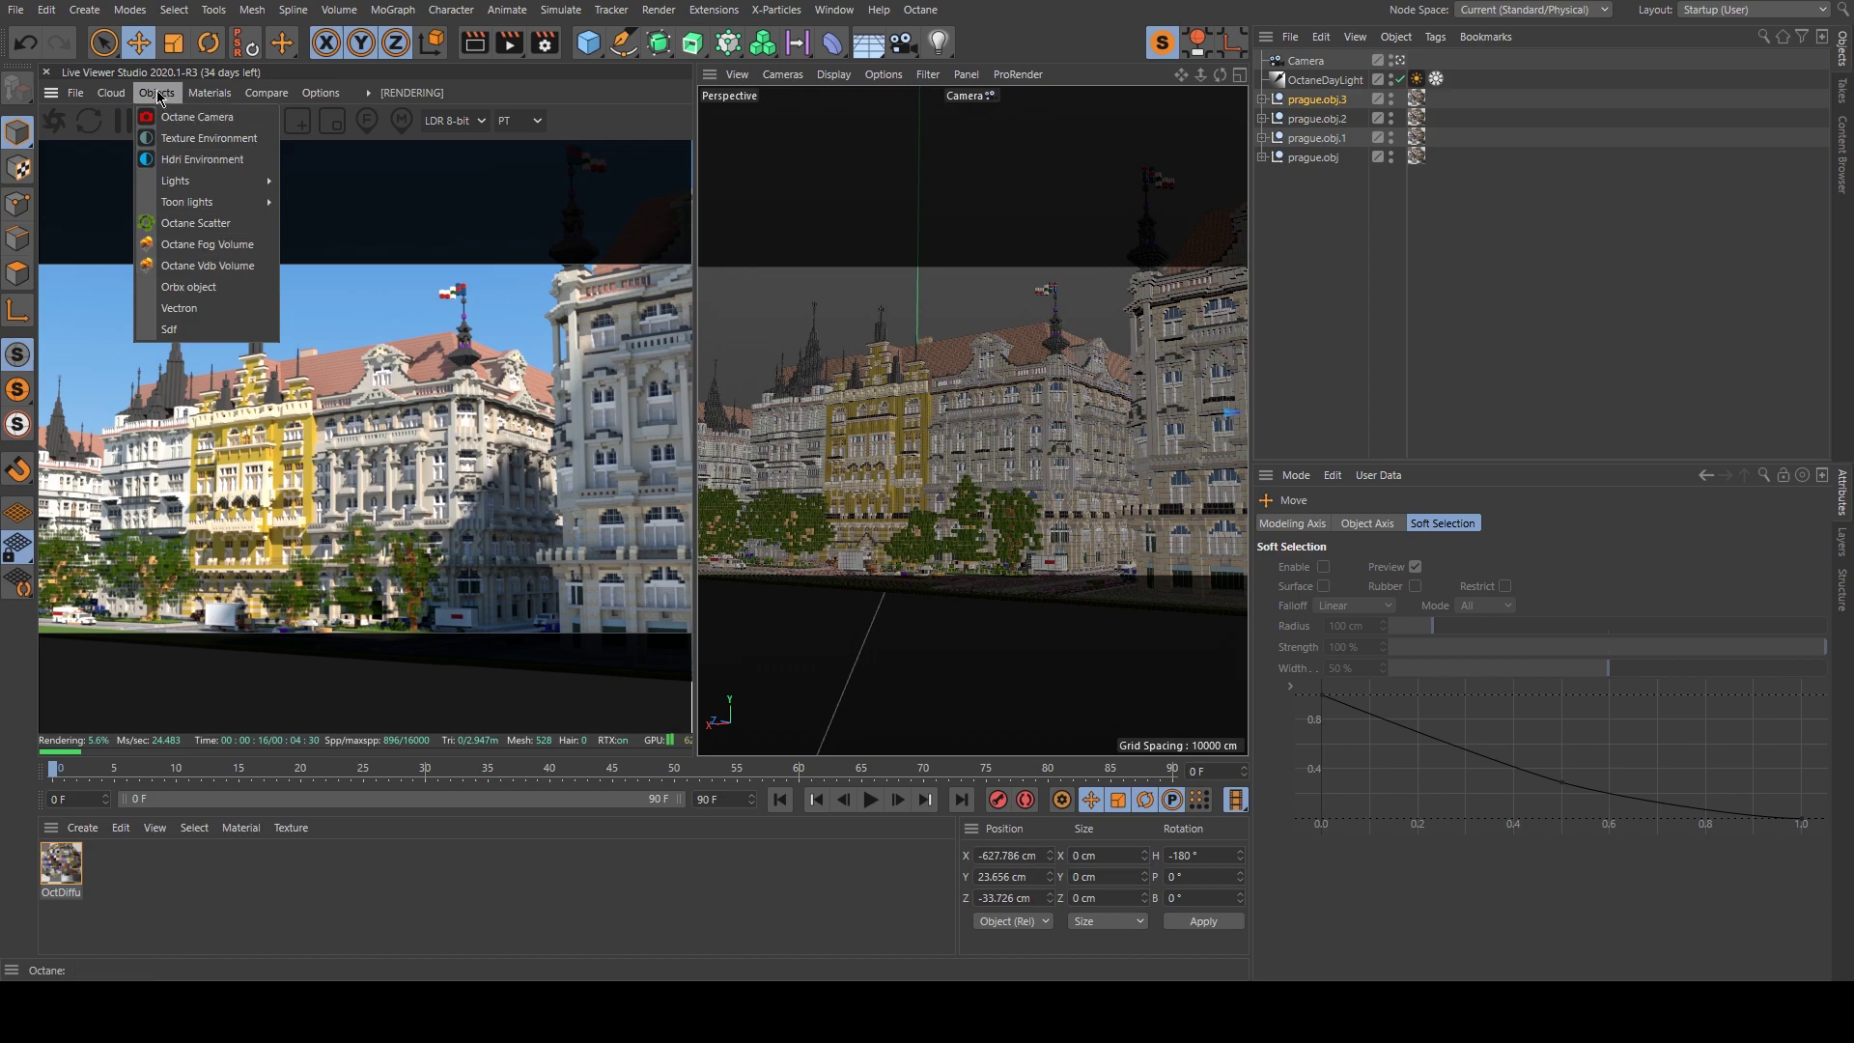
left_click(205, 266)
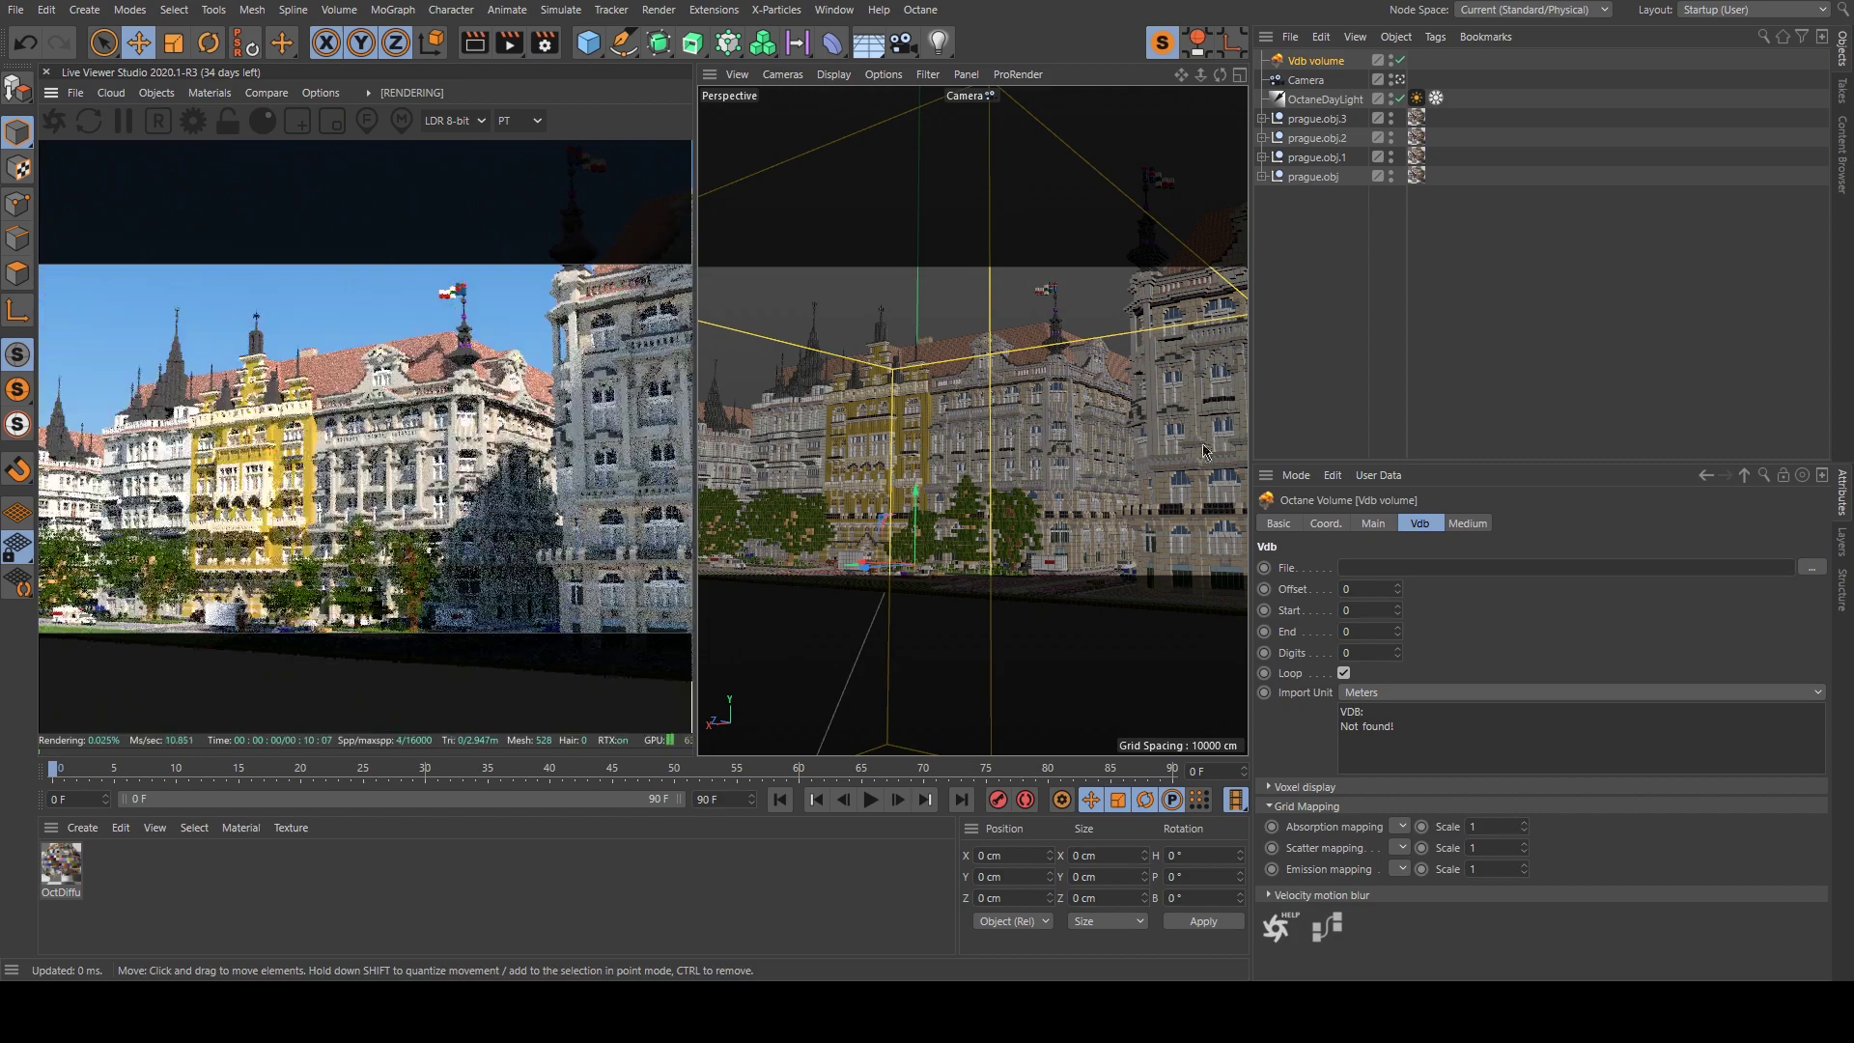
left_click(1812, 568)
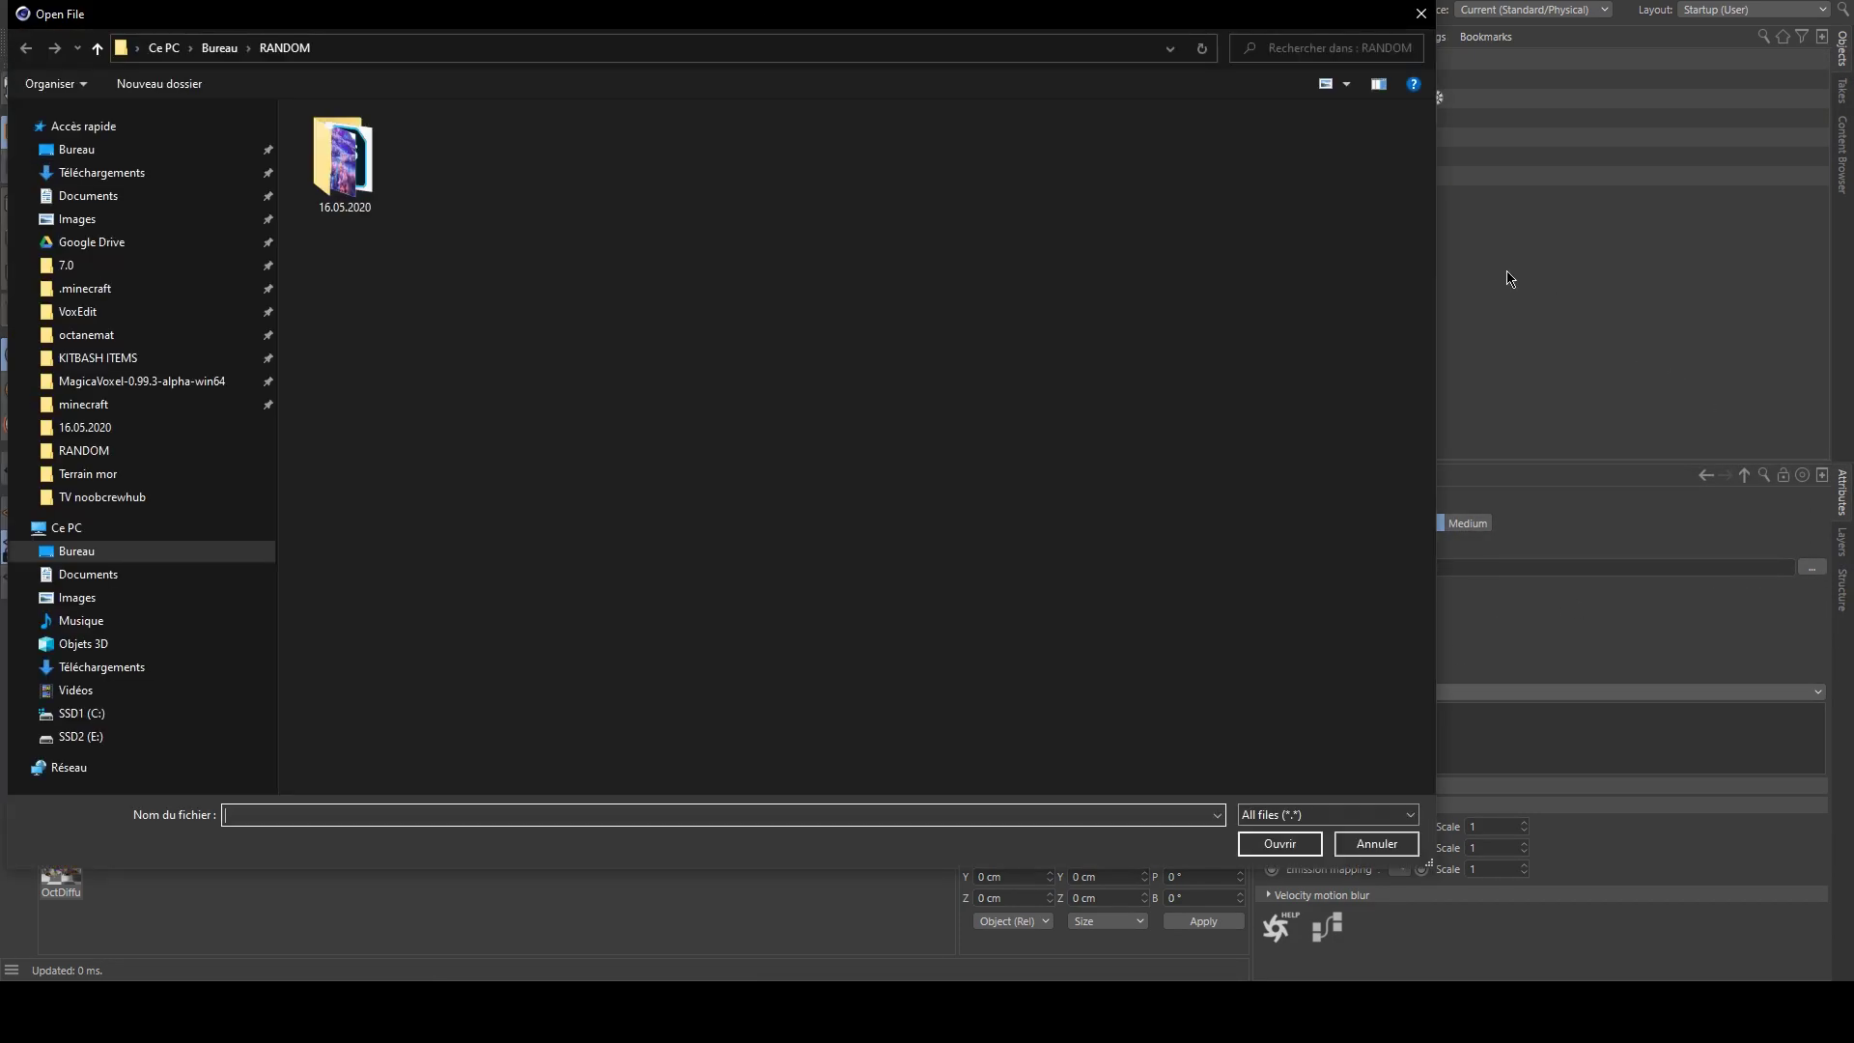
left_click(135, 359)
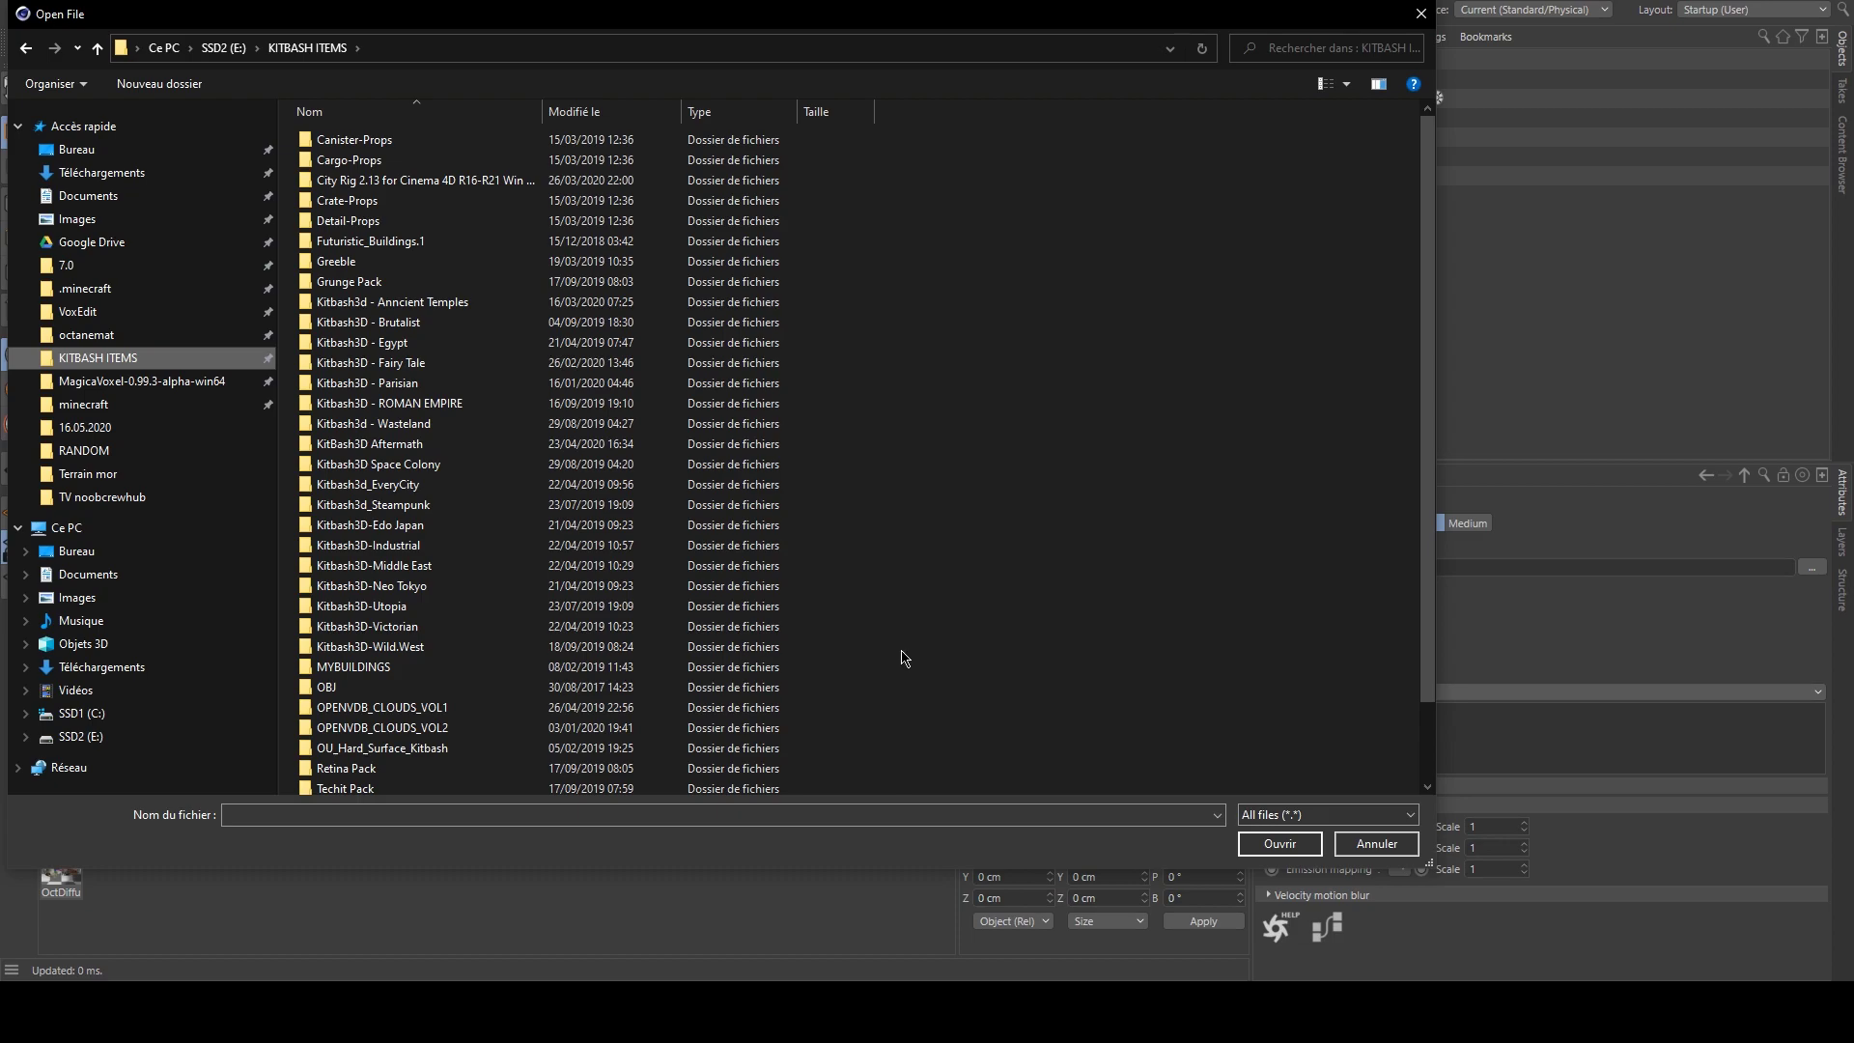
scroll(541, 510, "down", 1)
double_click(405, 667)
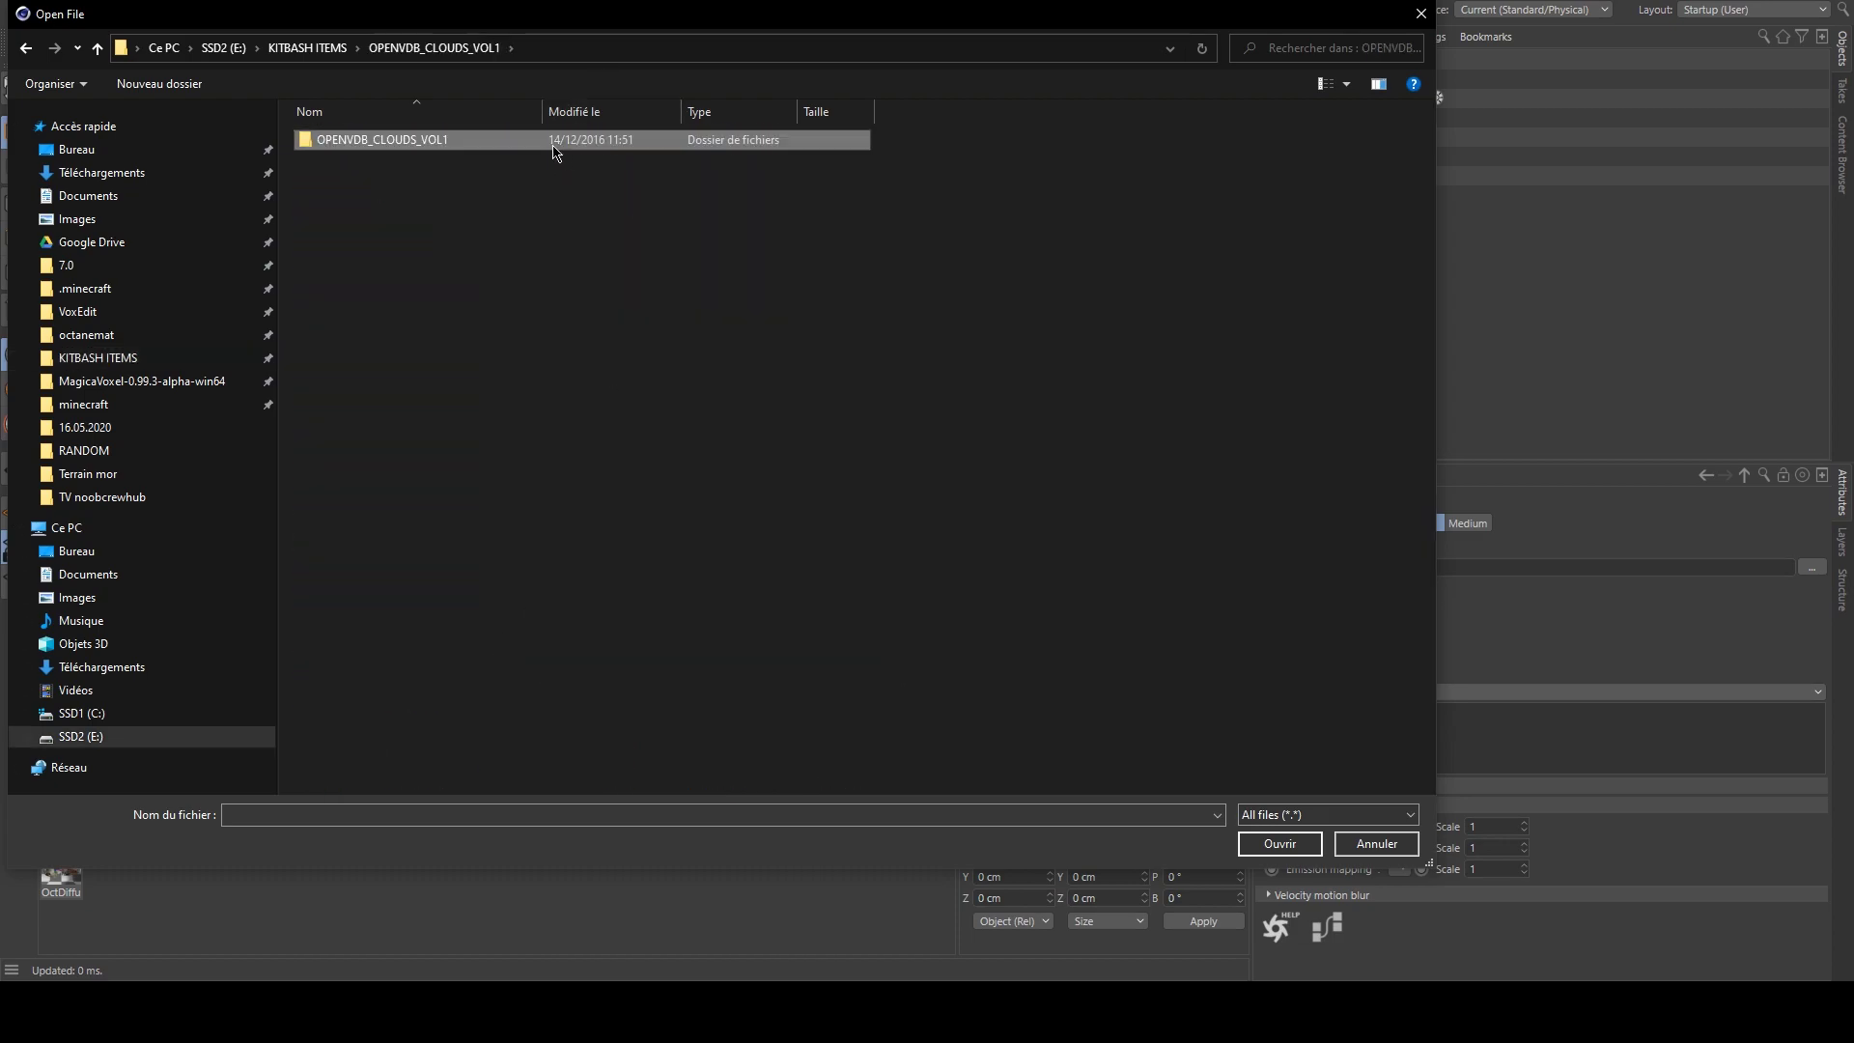
double_click(554, 147)
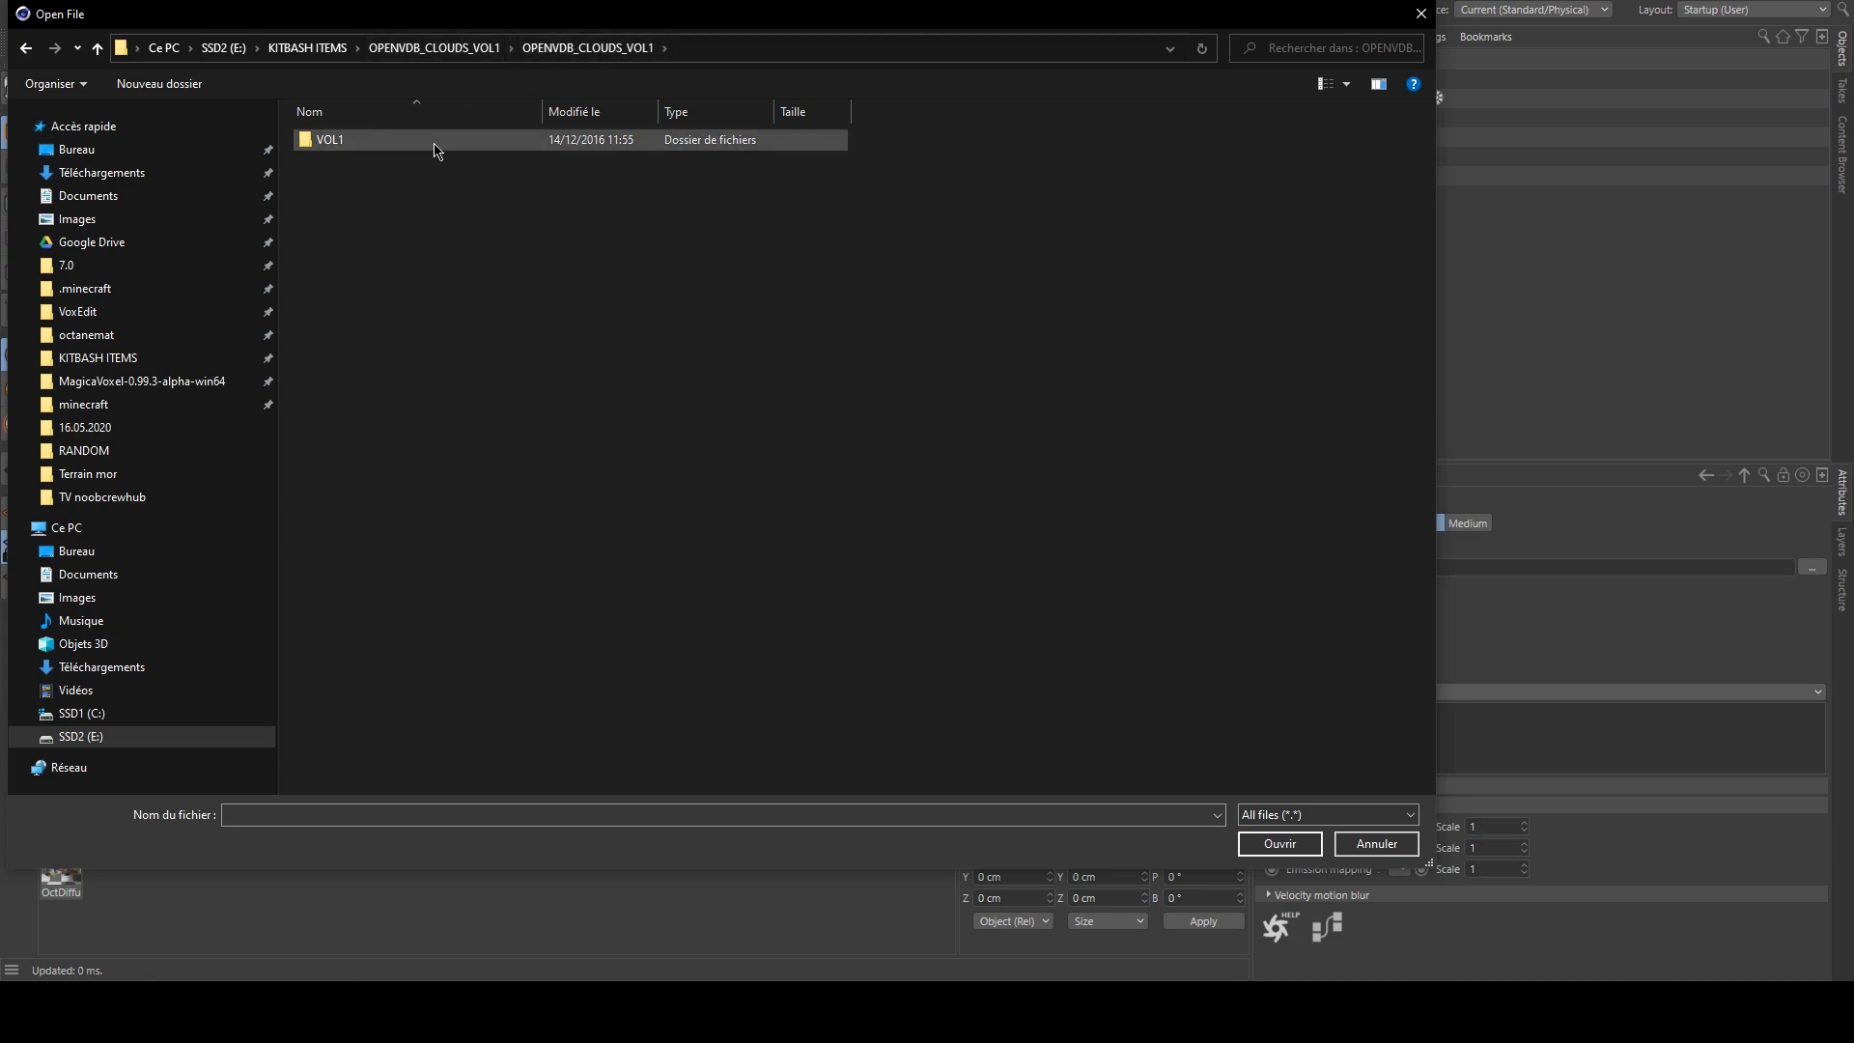
double_click(434, 149)
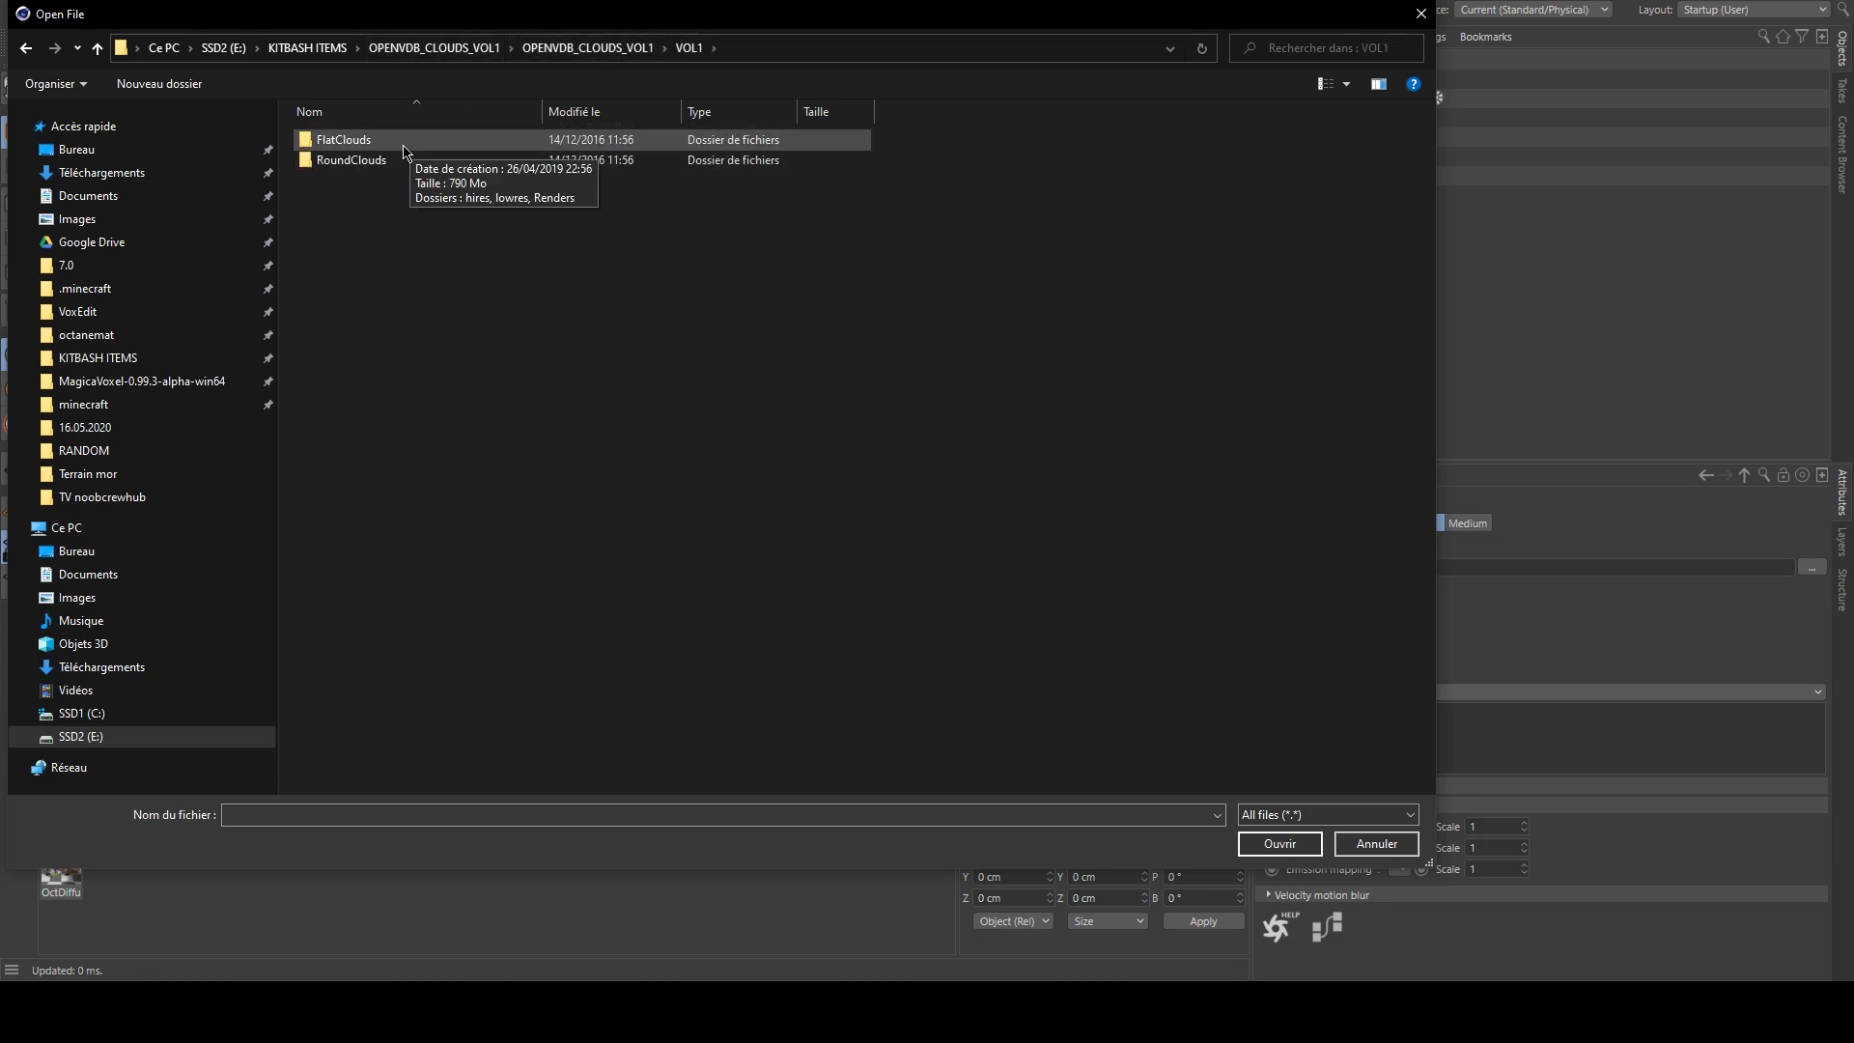
double_click(396, 160)
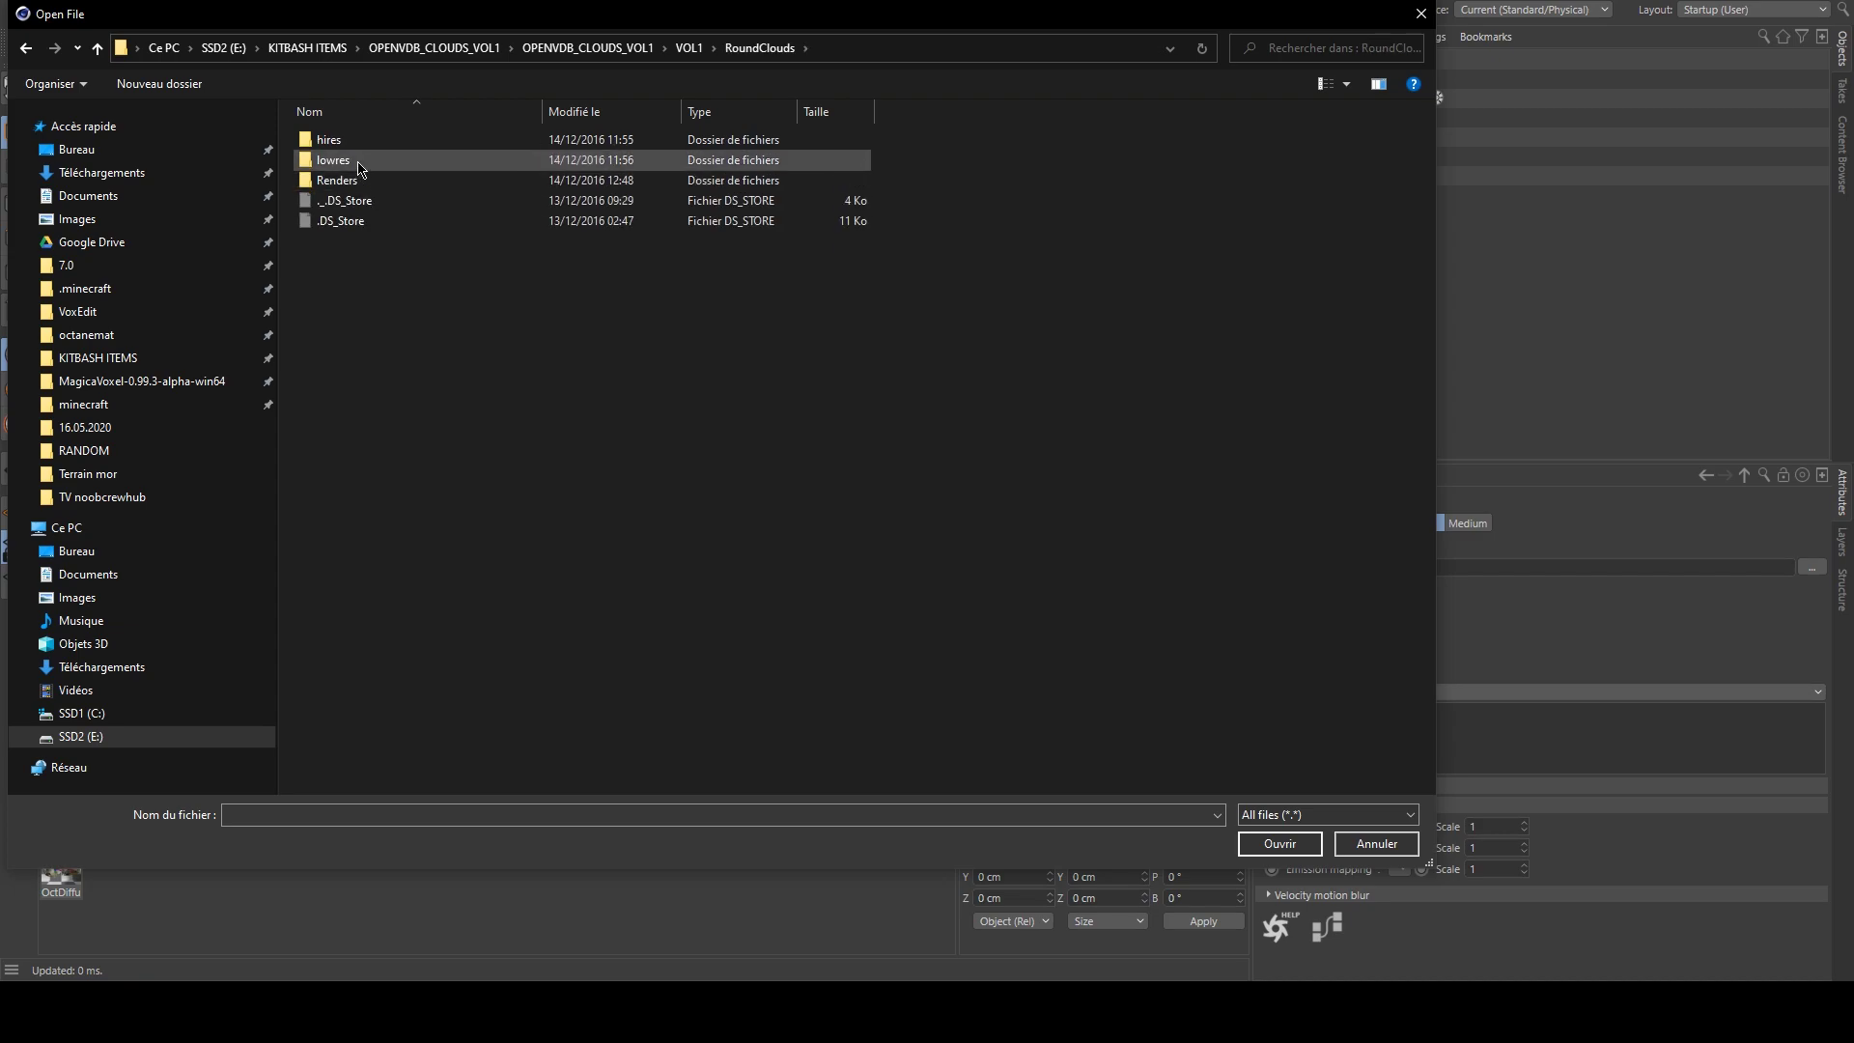
double_click(369, 150)
left_click(811, 529)
double_click(811, 529)
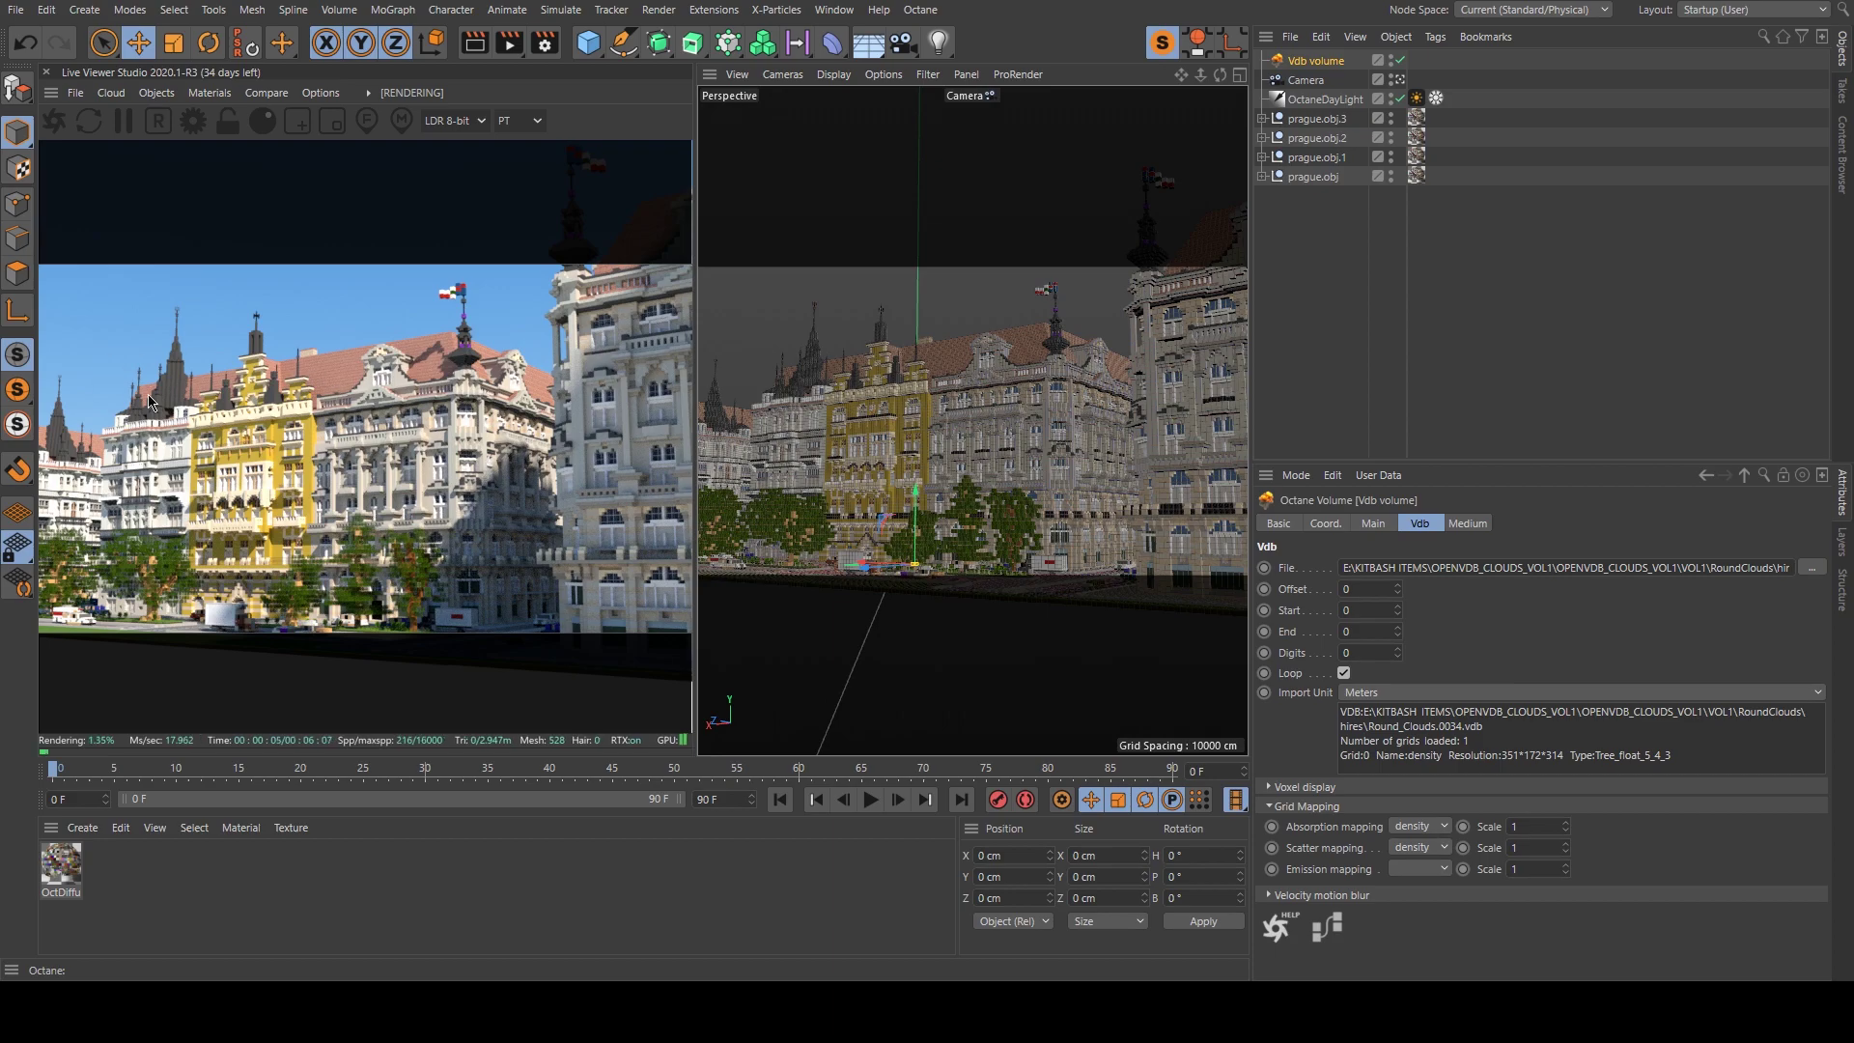
Check the end of the VDB file path and set the volume's import unit to Kilometers.
left_click_drag(1385, 563, 1652, 617)
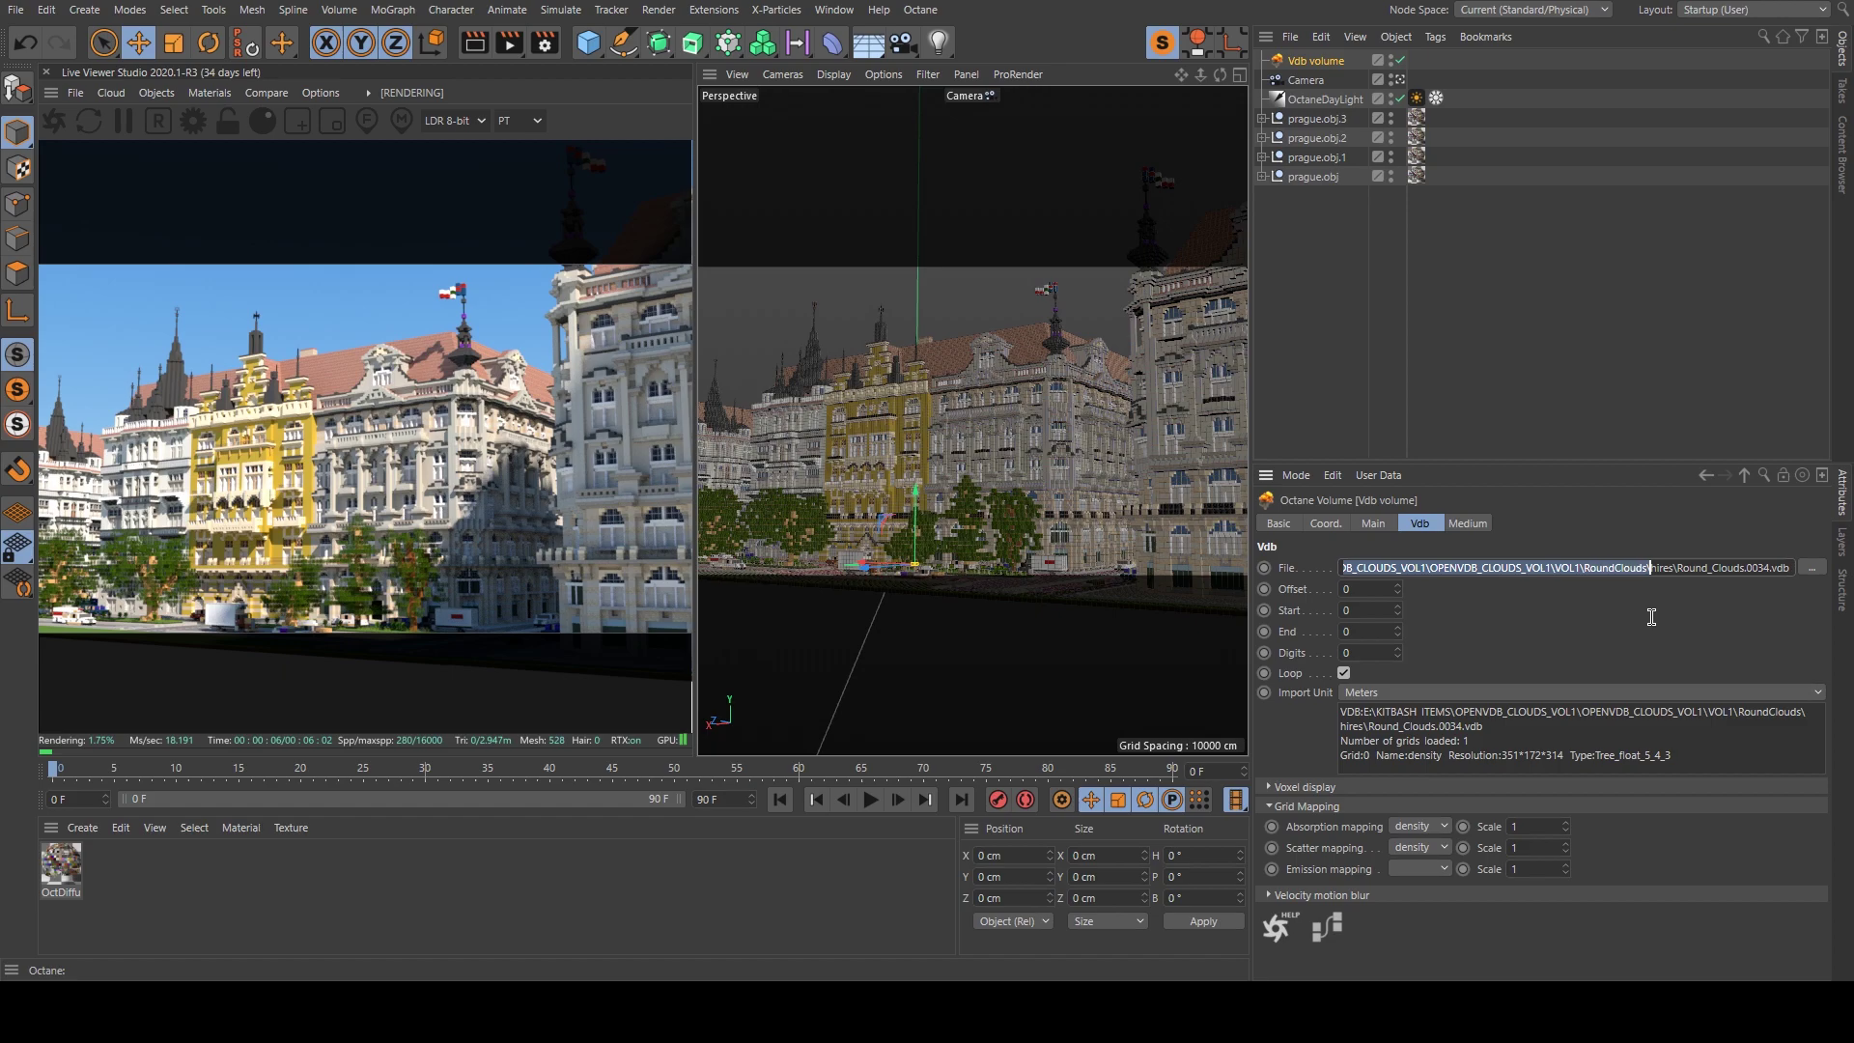
left_click(1708, 569)
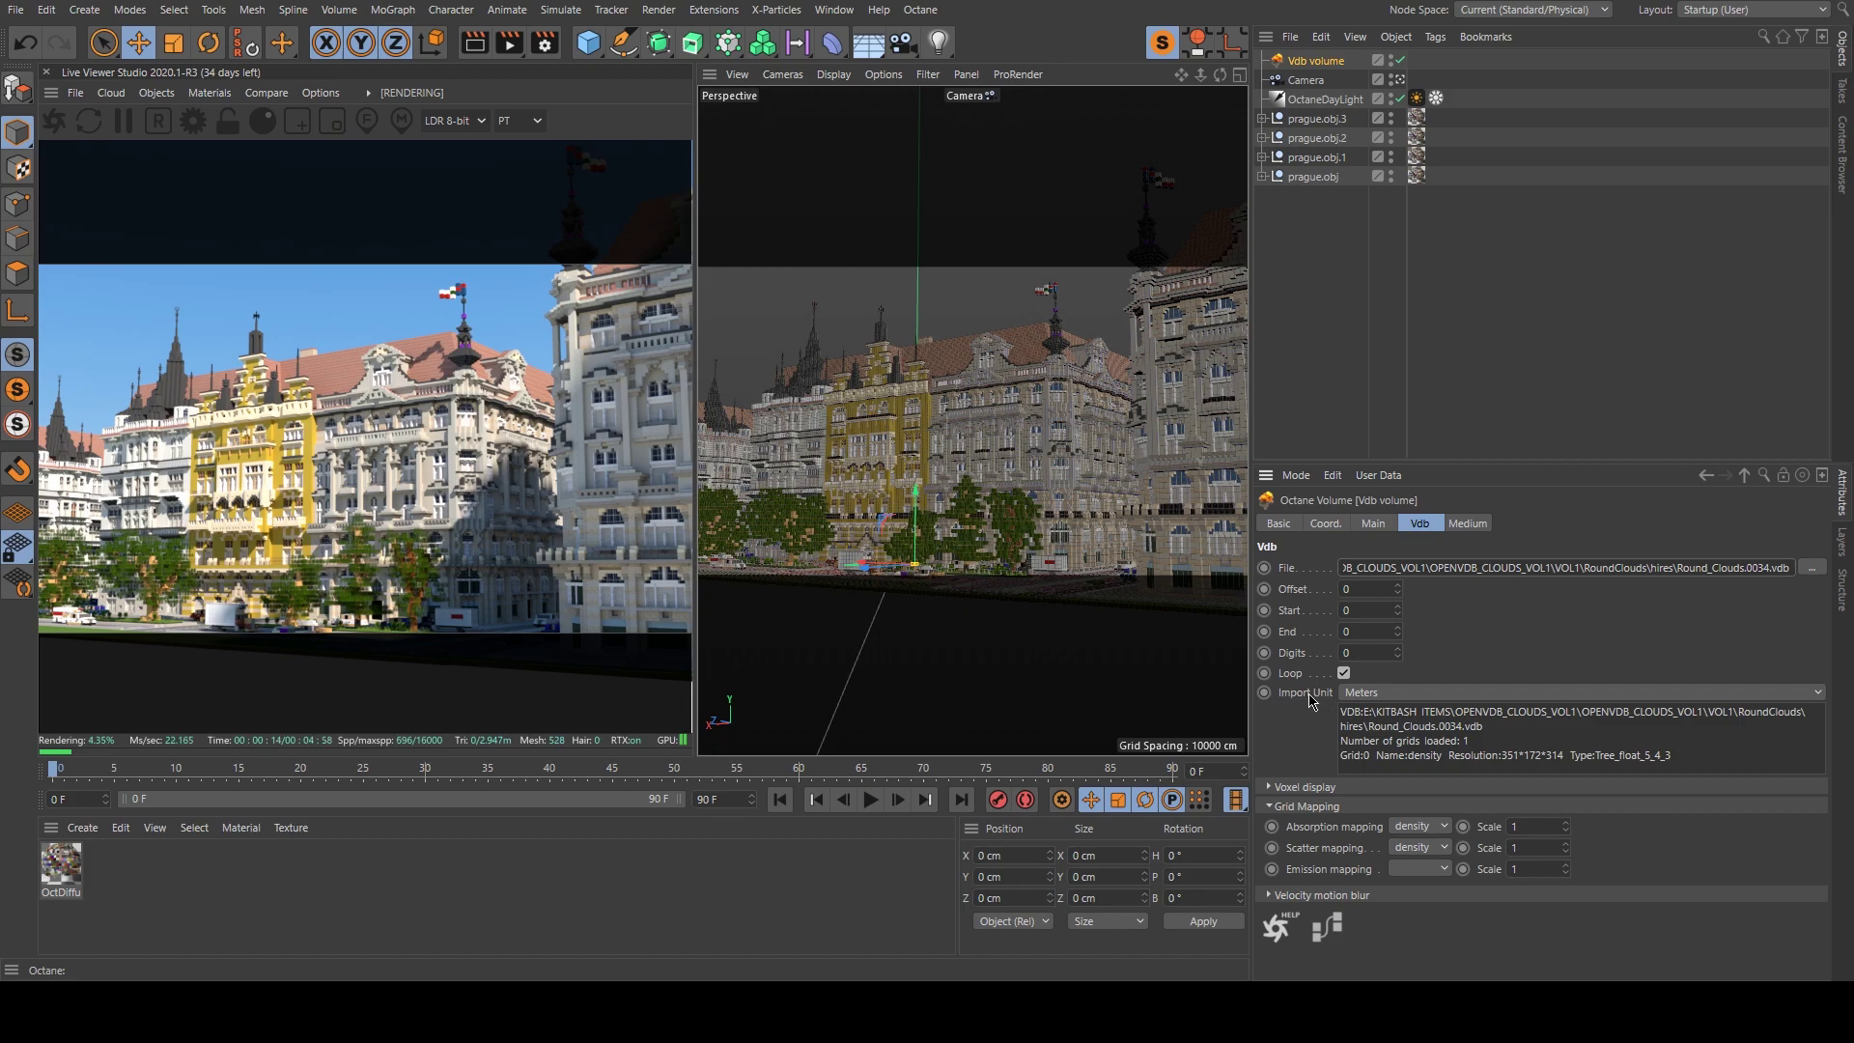
left_click(1364, 693)
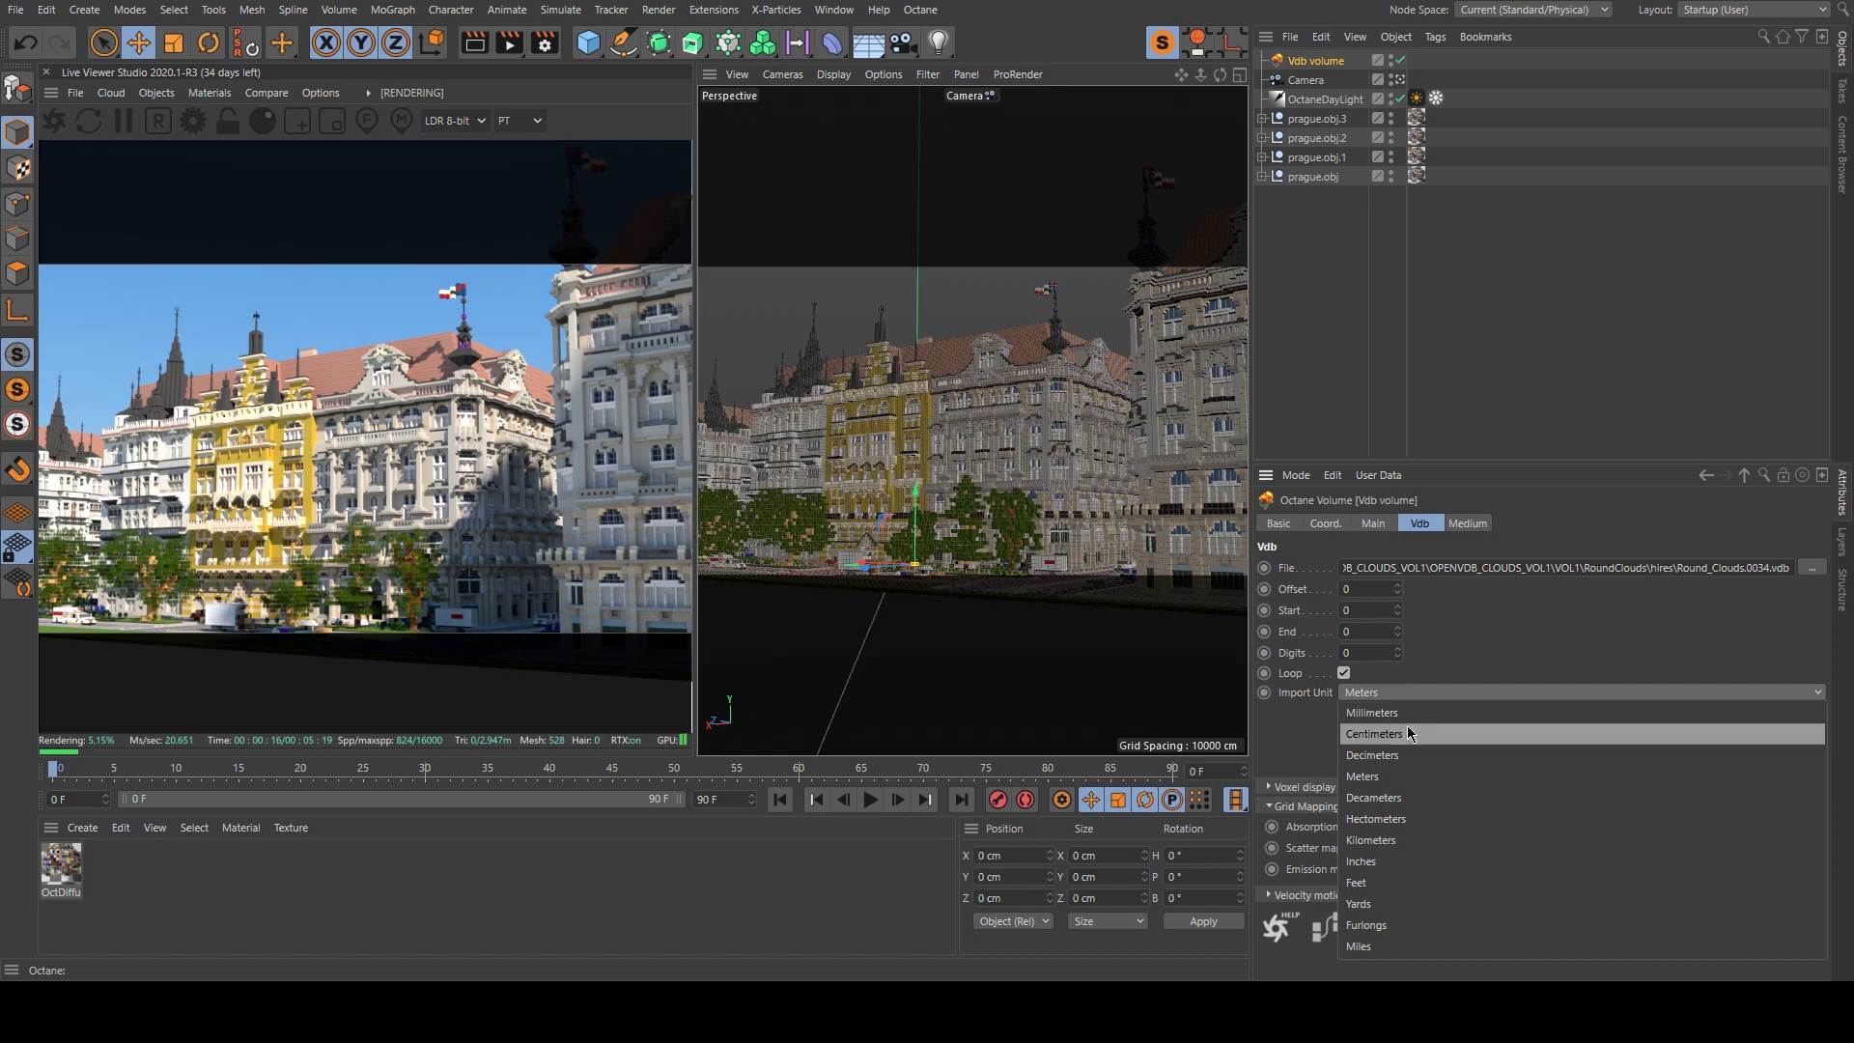
left_click(1398, 838)
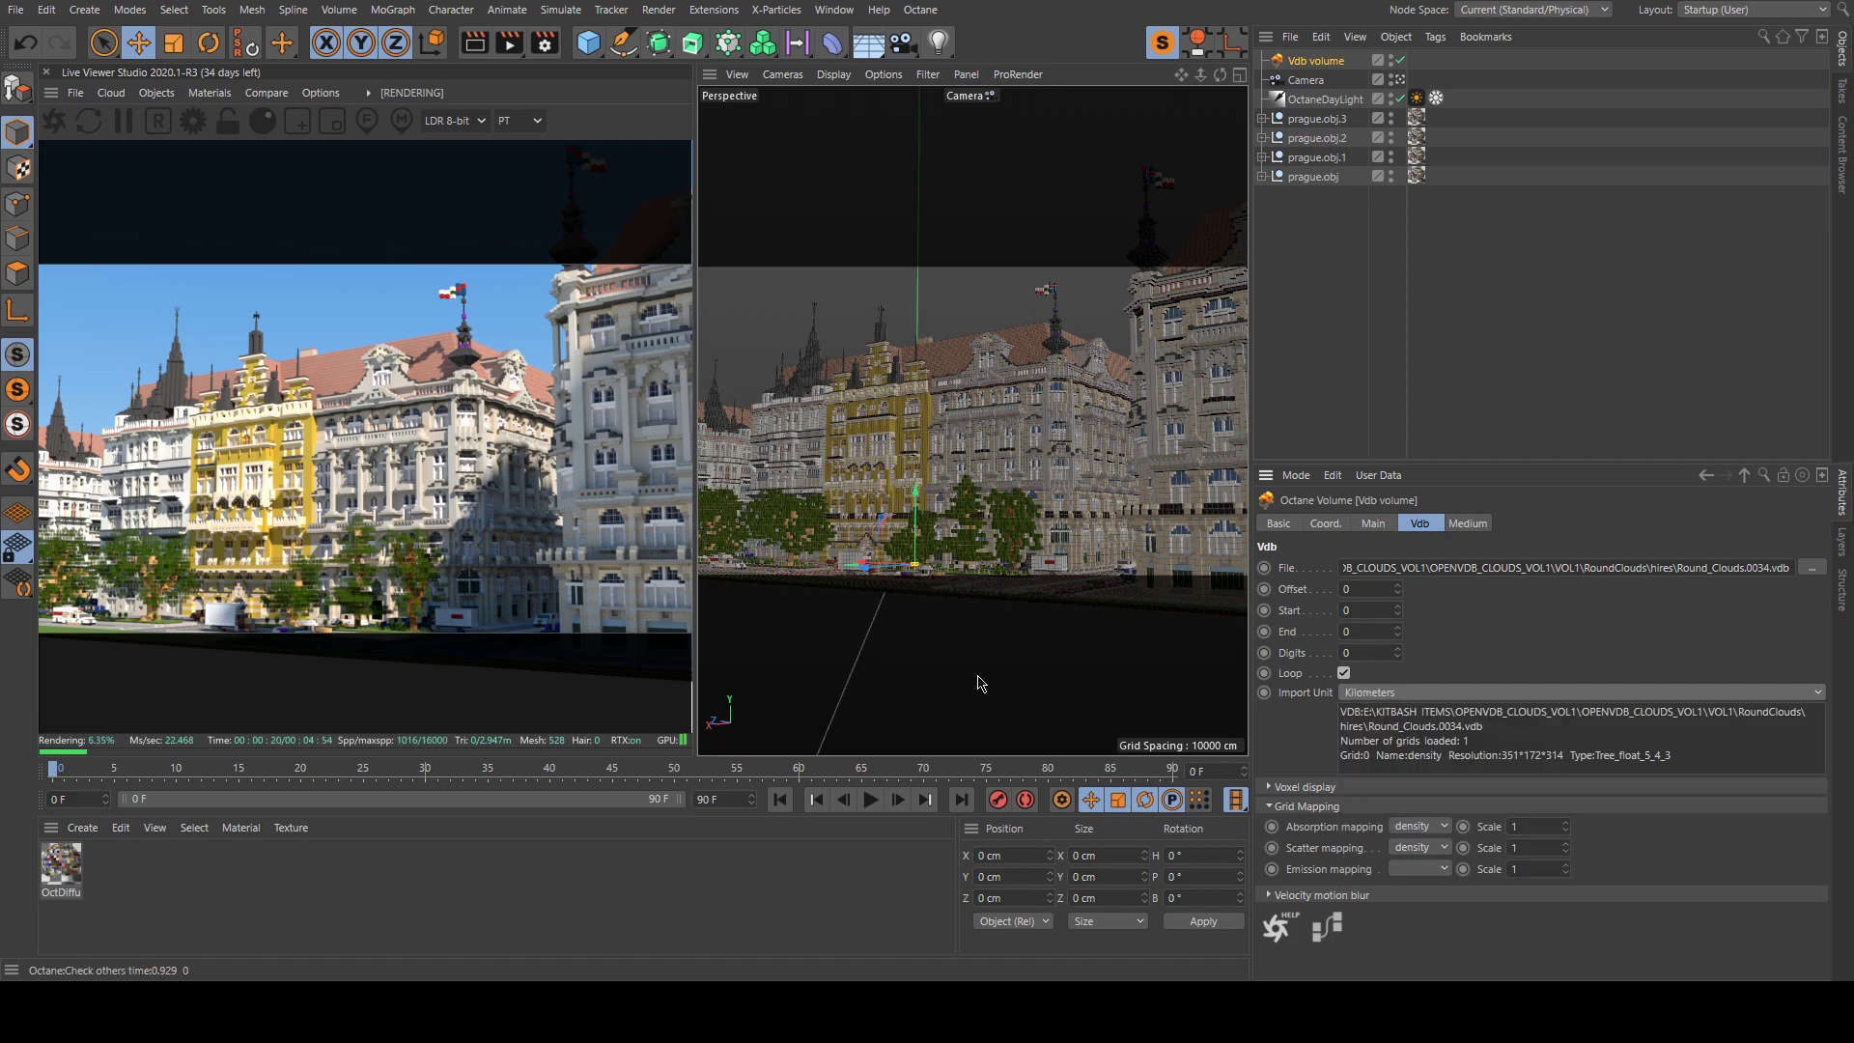
Raise the VDB volume and move it in front of the camera, to about X 779 cm, Y 108 cm, Z -644 cm.
left_click_drag(914, 502, 908, 250)
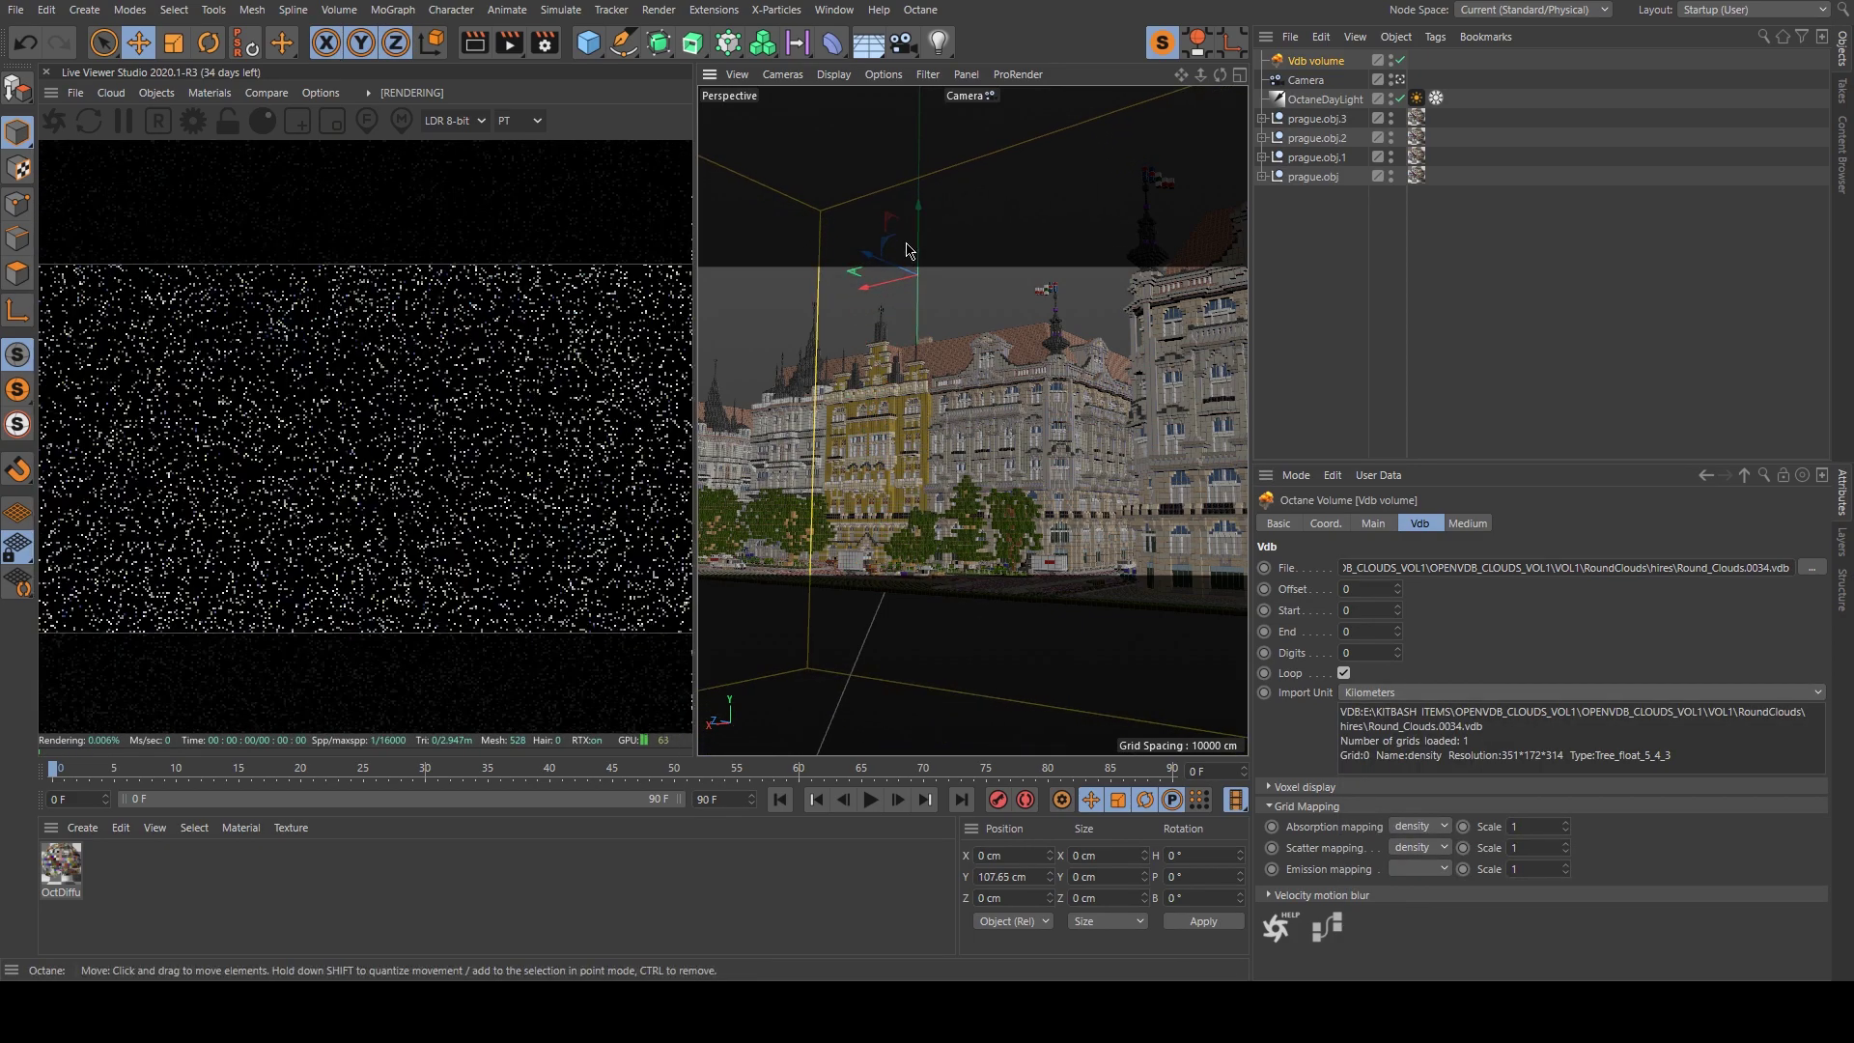
middle_click(908, 250)
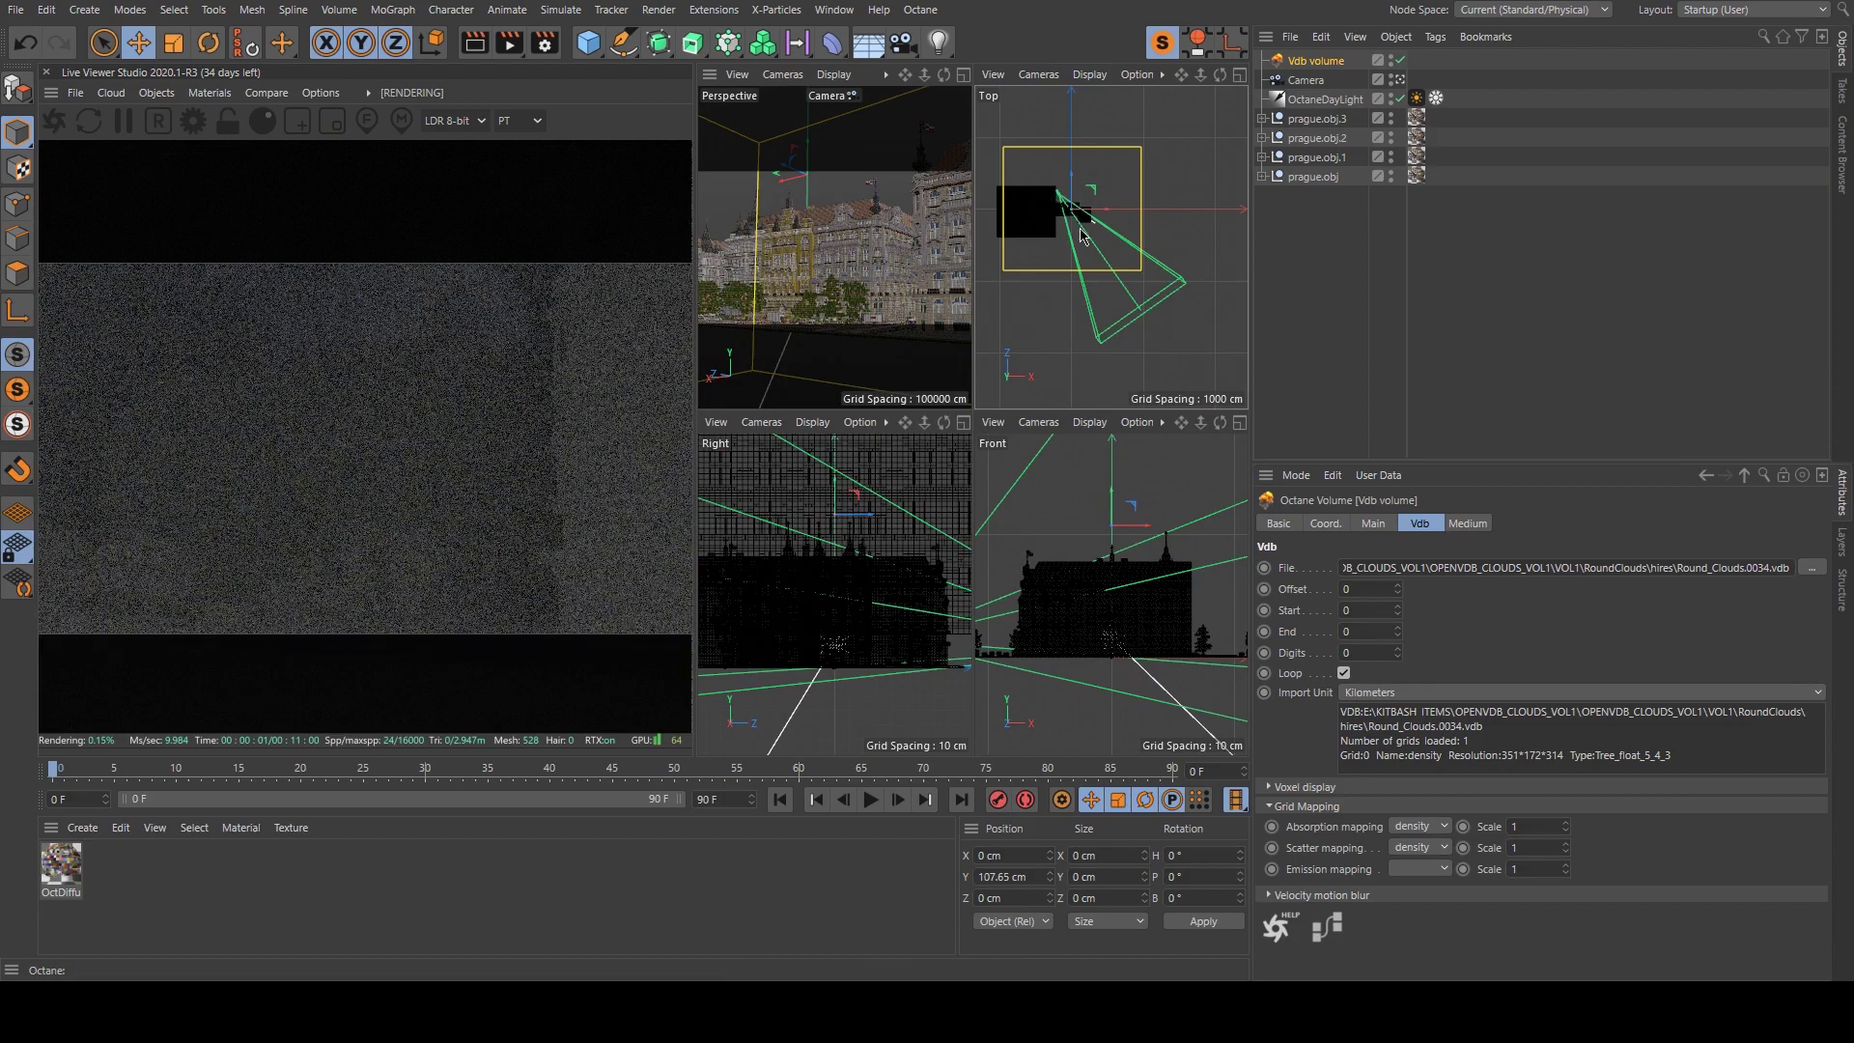
left_click_drag(1061, 242, 1117, 288)
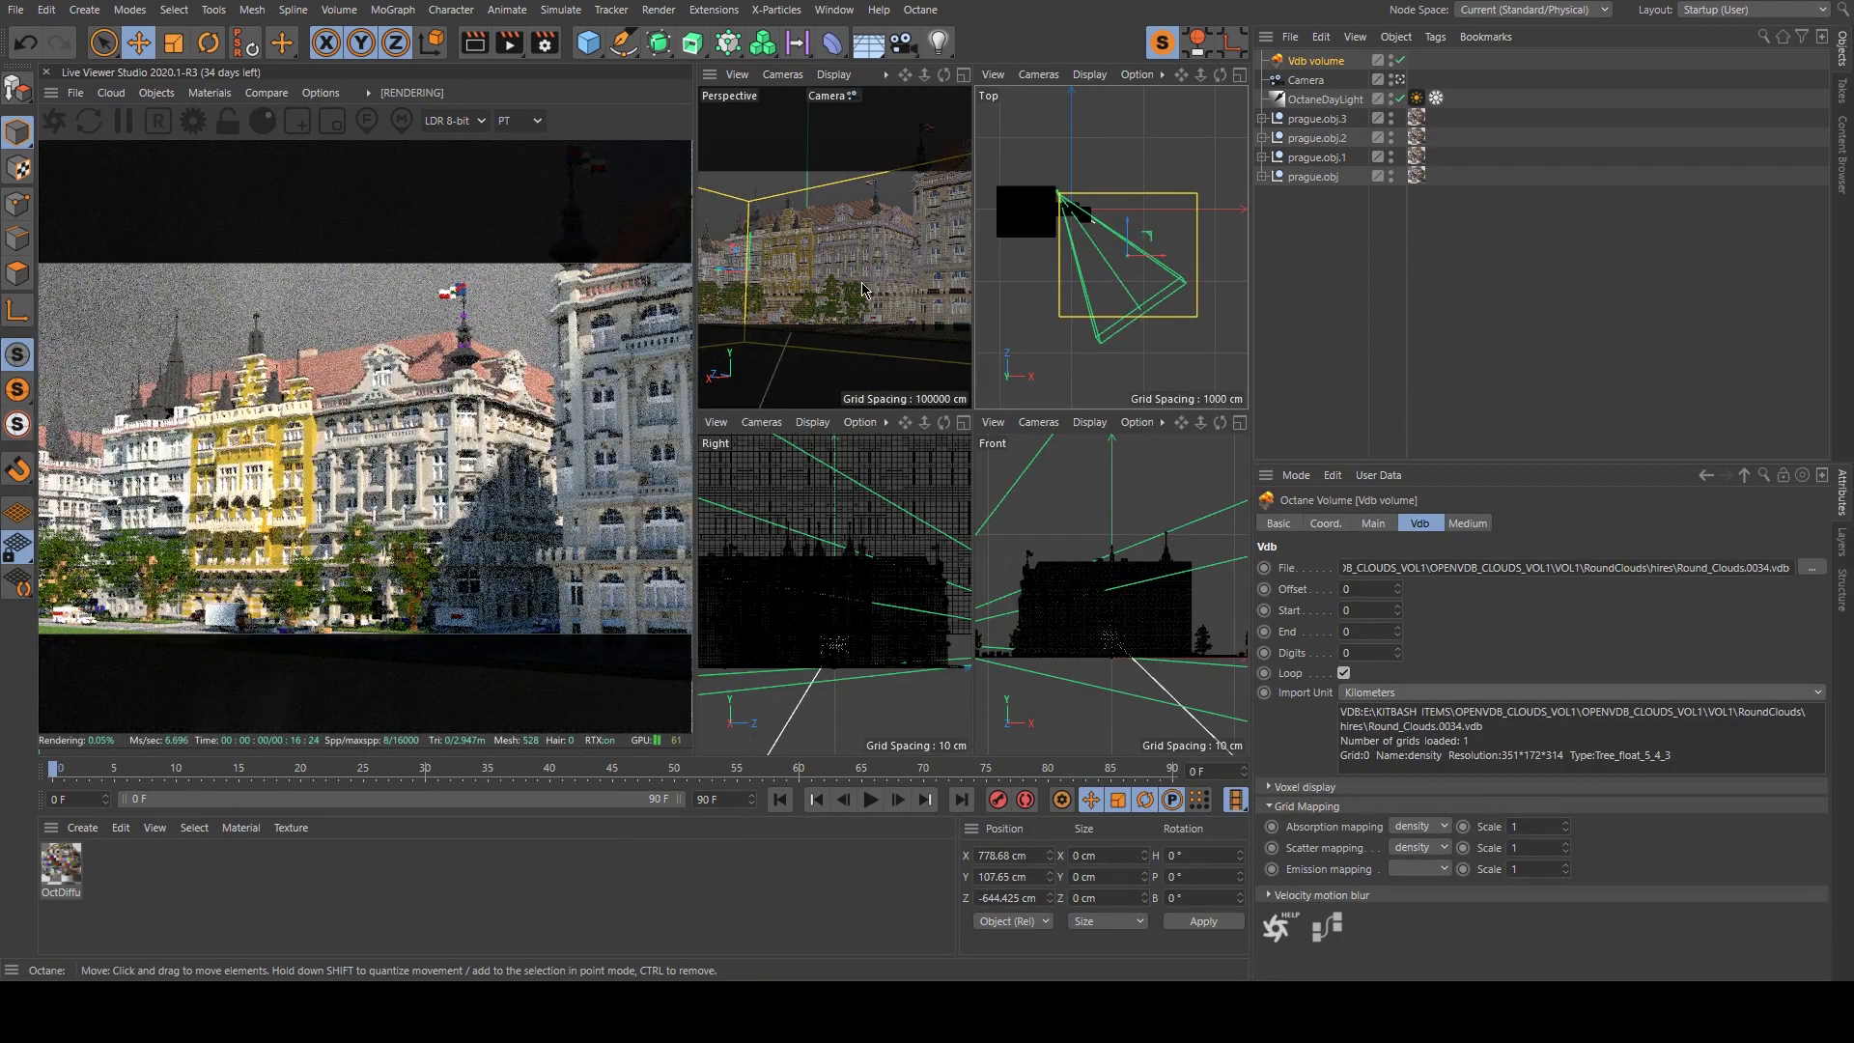
middle_click(861, 282)
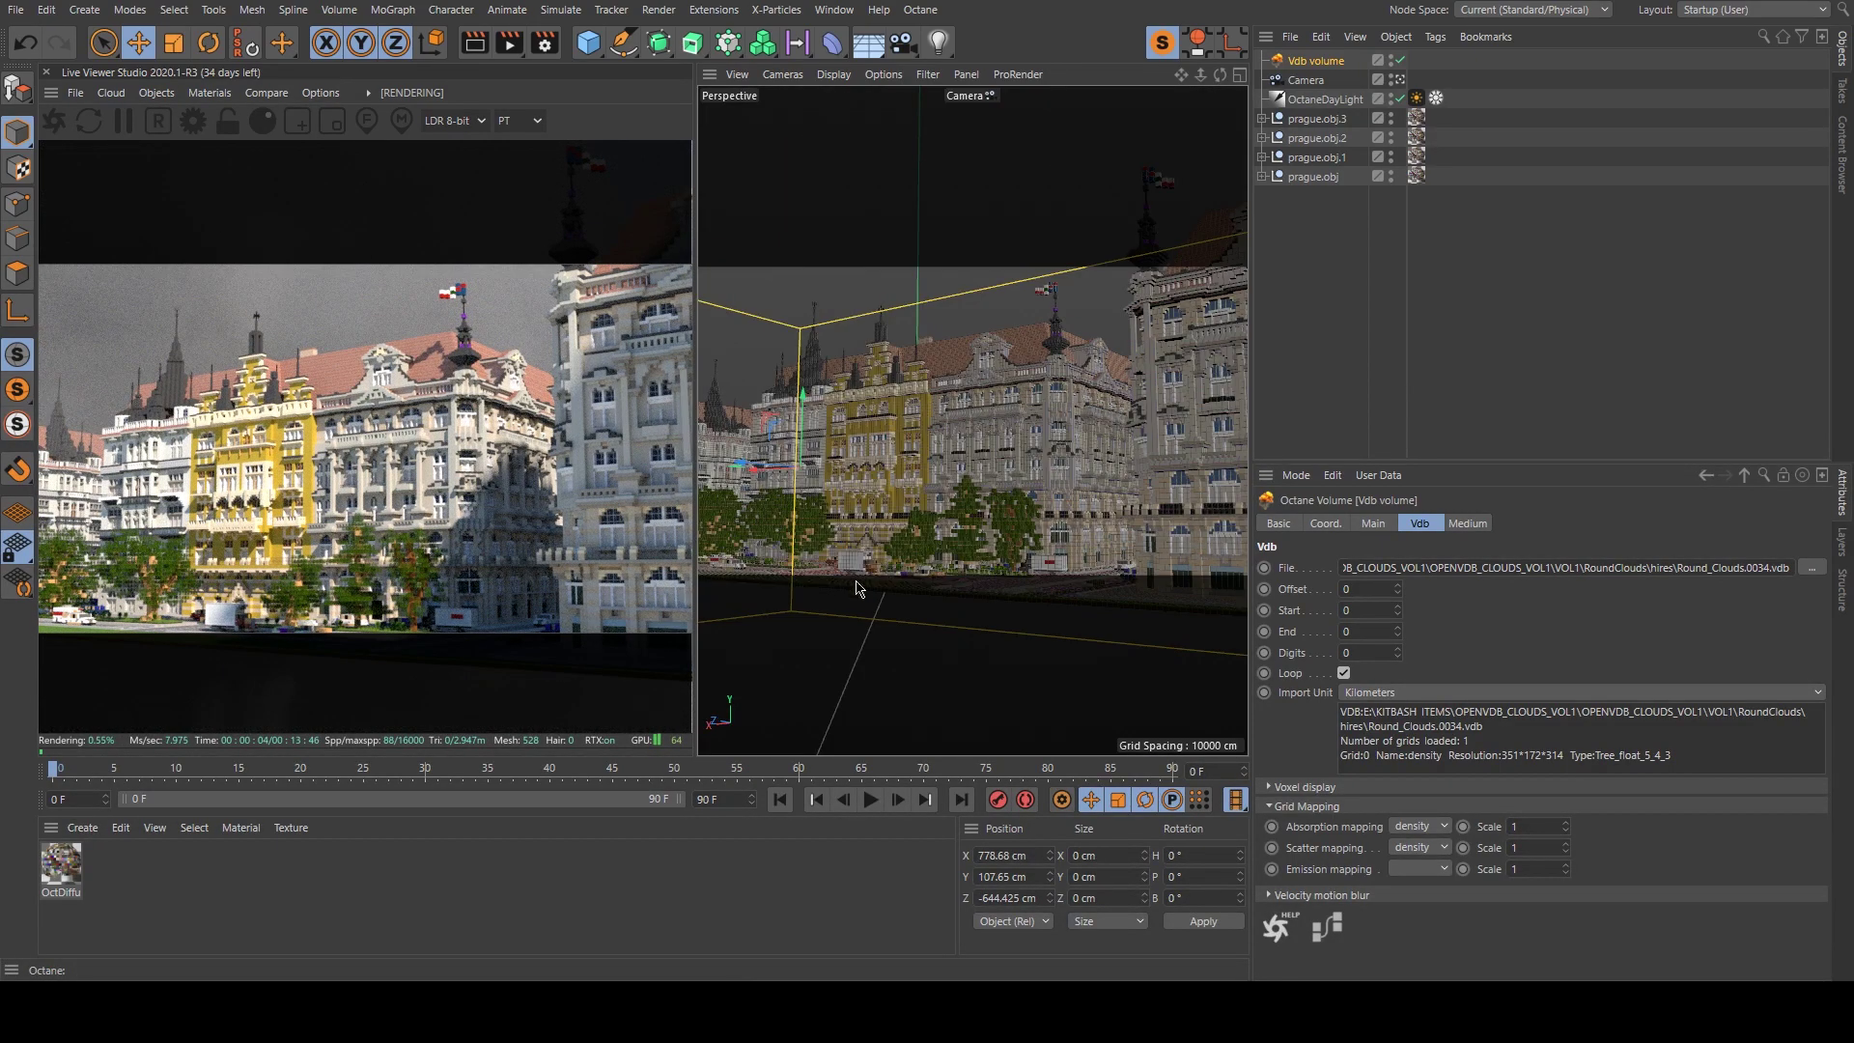
Set the density of the VDB volume's medium to 3.
left_click(1462, 527)
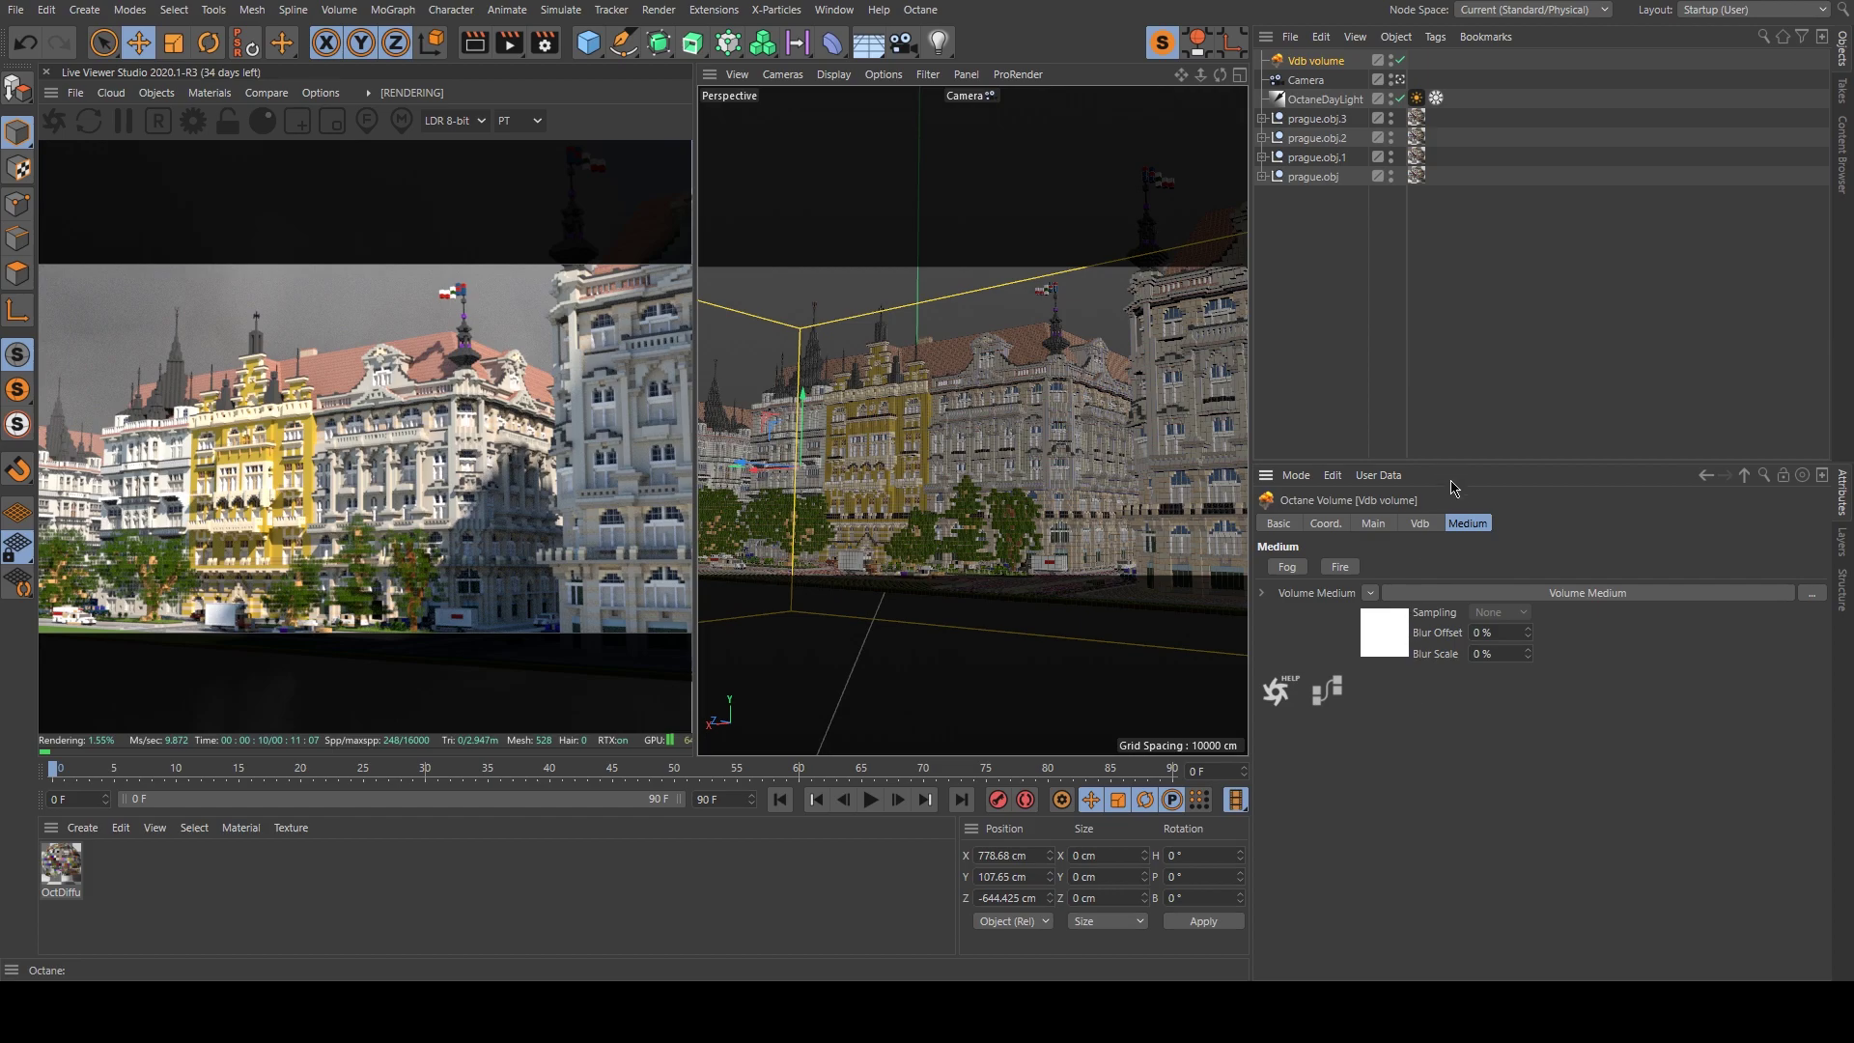
left_click(1402, 632)
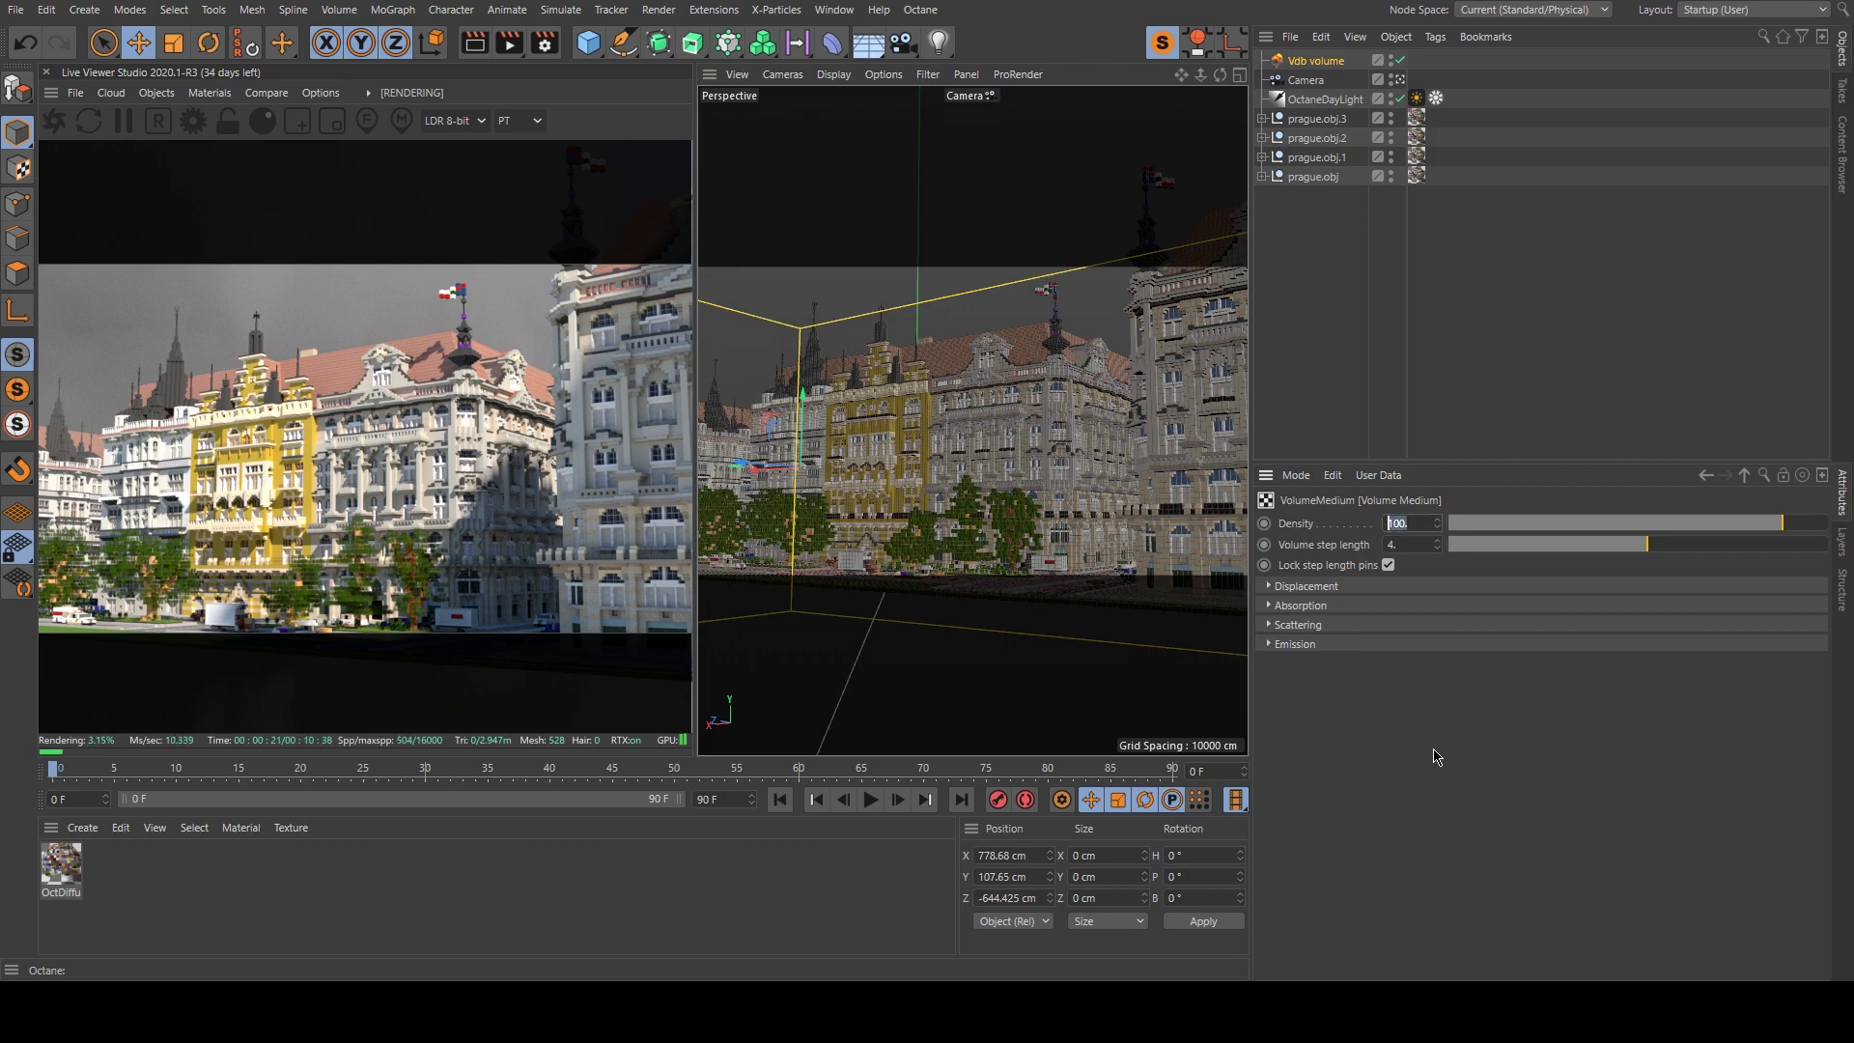
type("3")
key("Return")
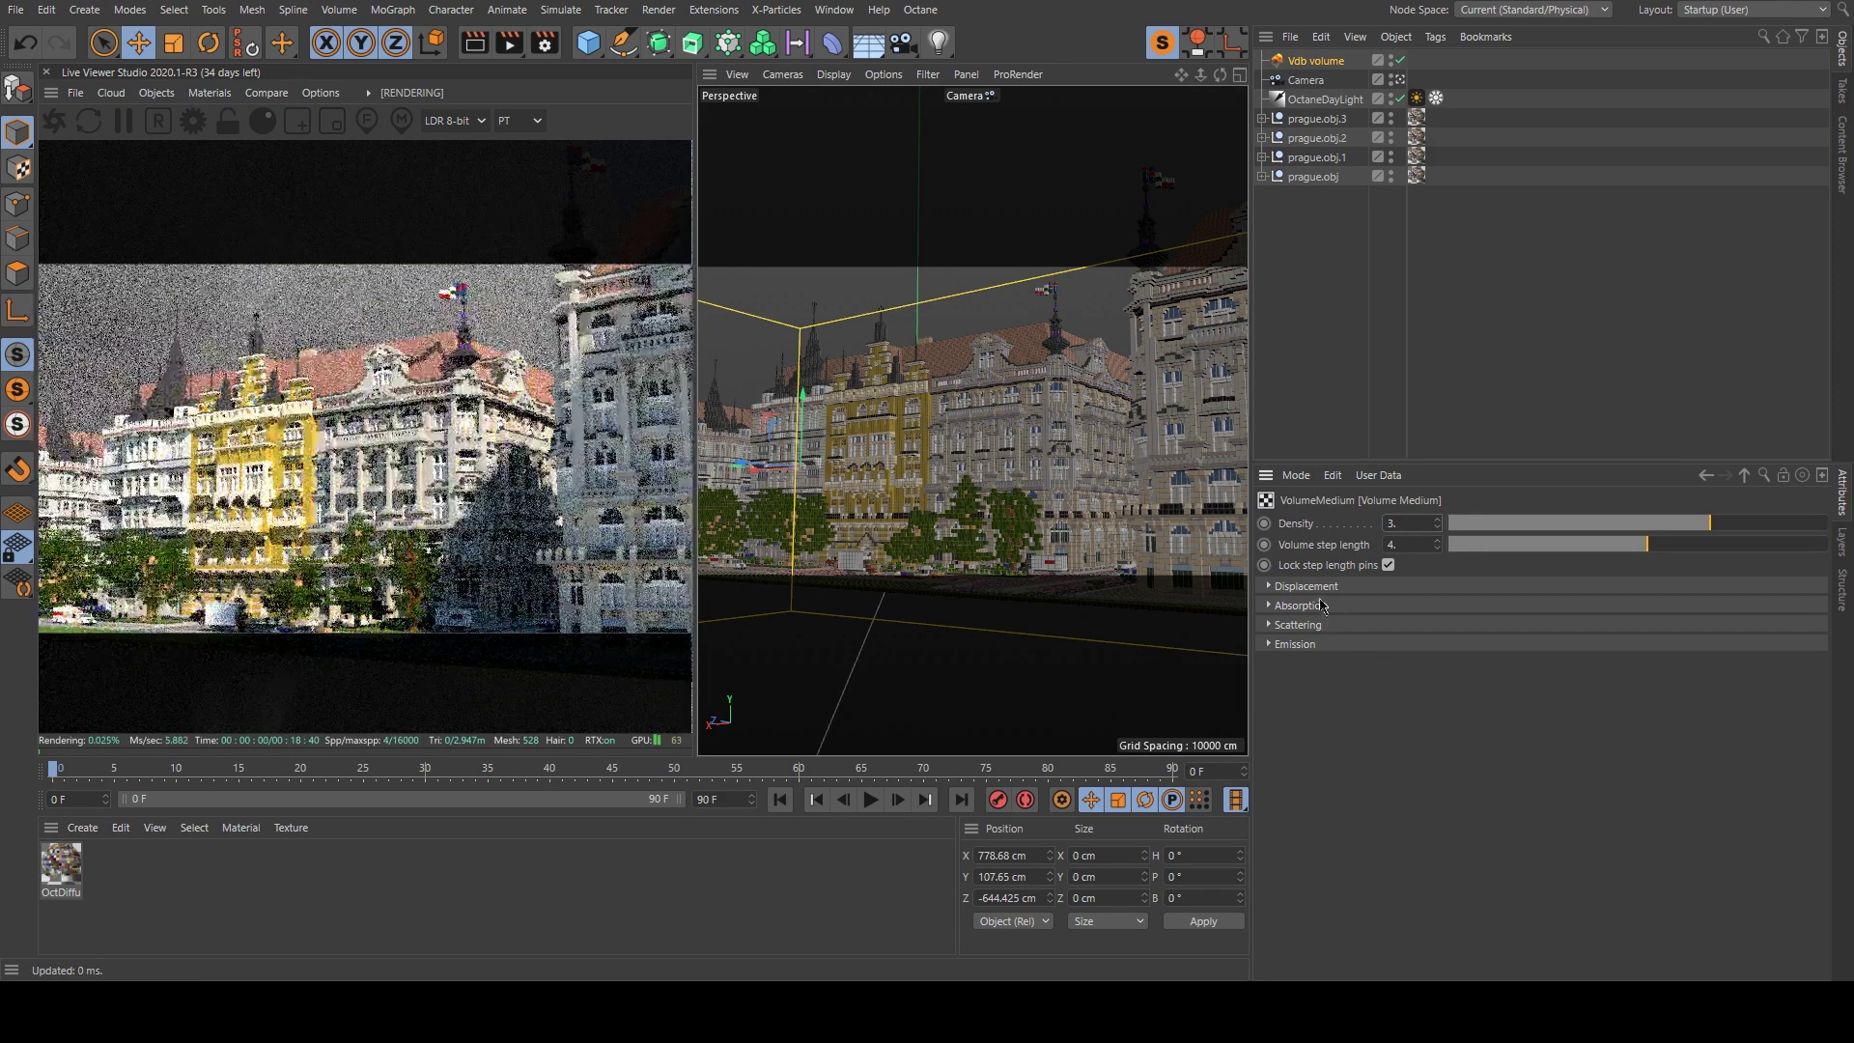
Set both the absorption and scattering colours of the volume medium to pure white, with value 100%.
left_click(1300, 606)
left_click(1313, 754)
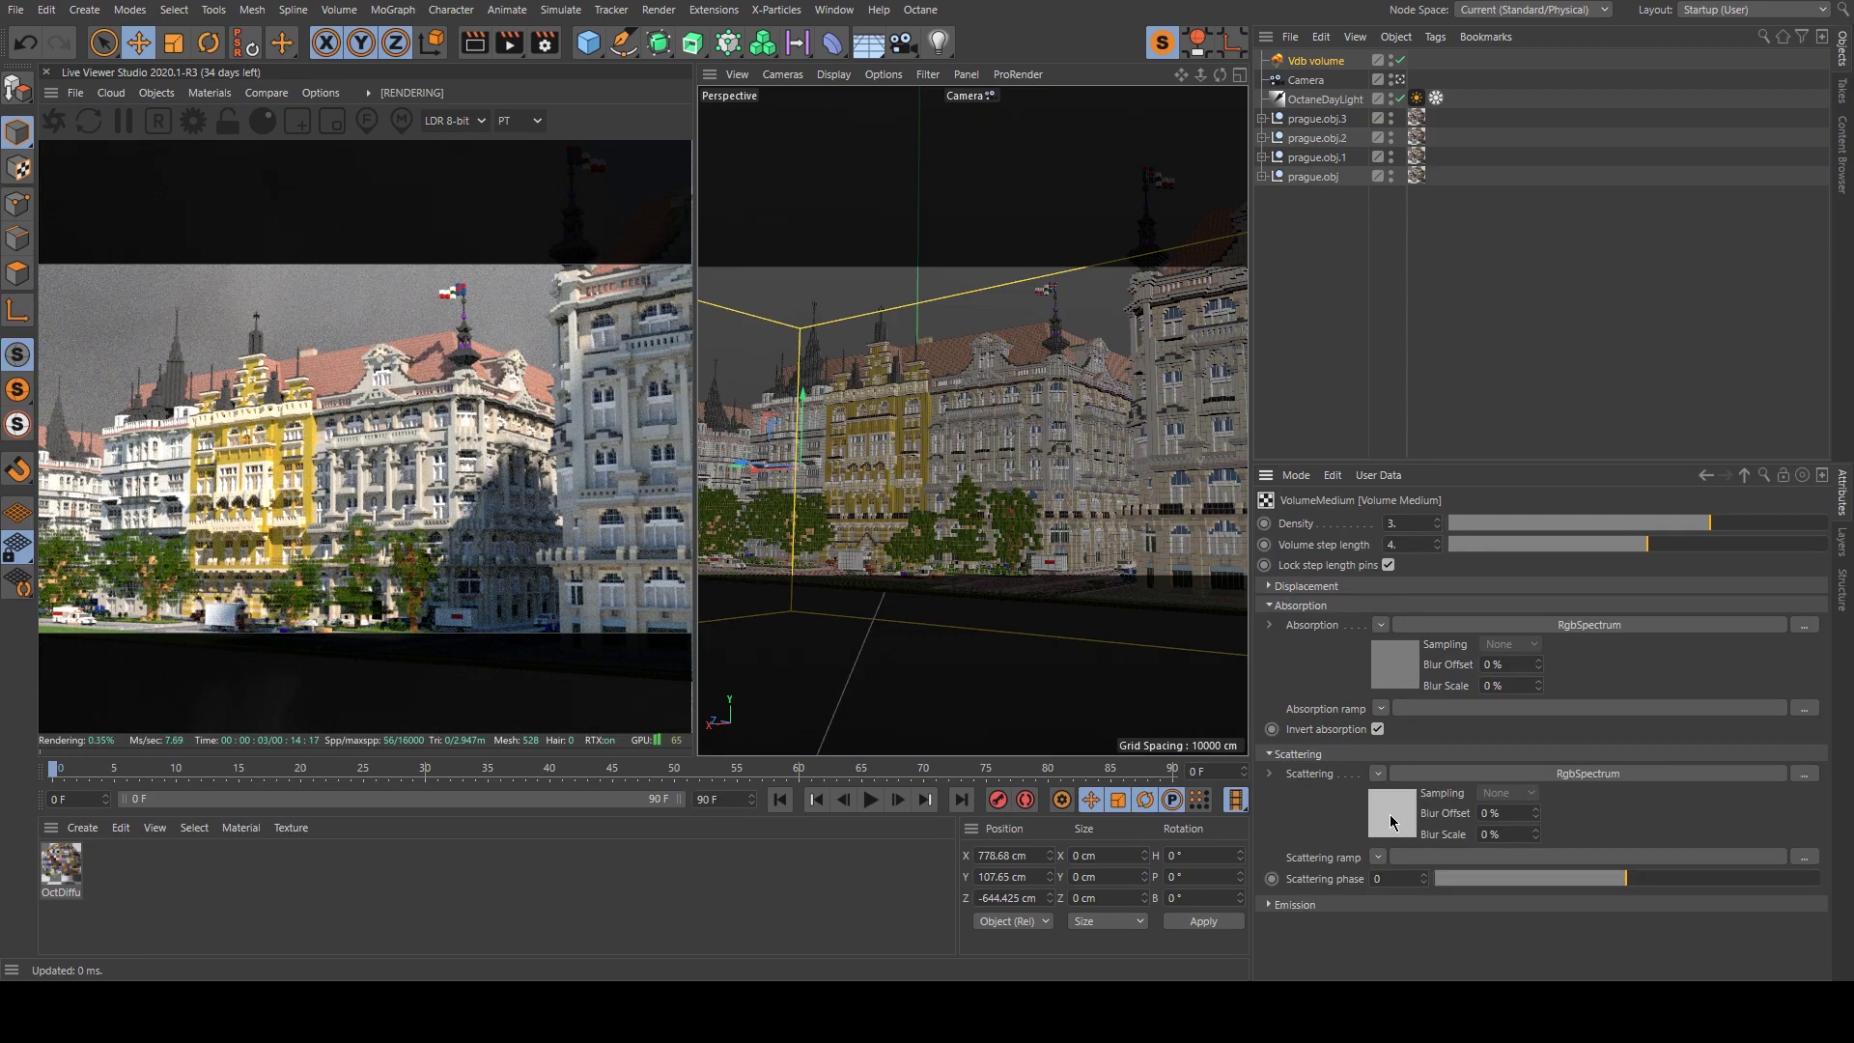
left_click(1397, 668)
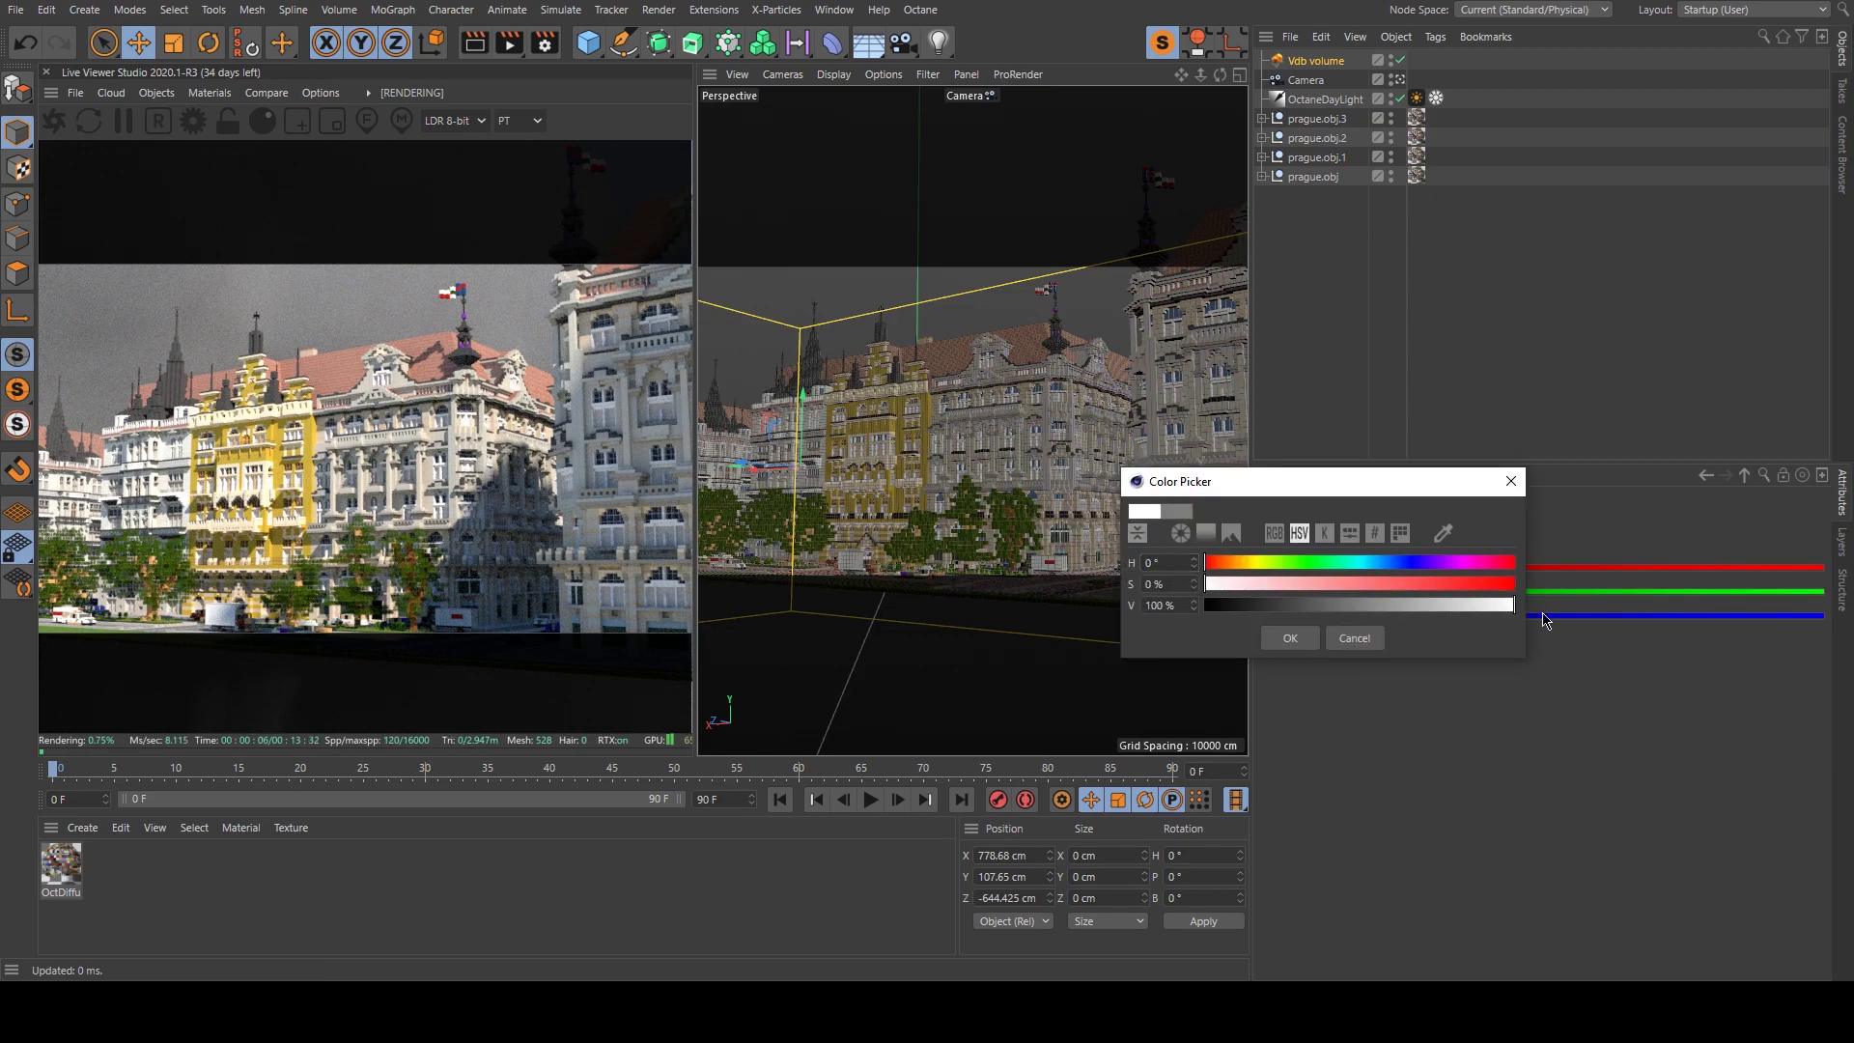
left_click(1289, 639)
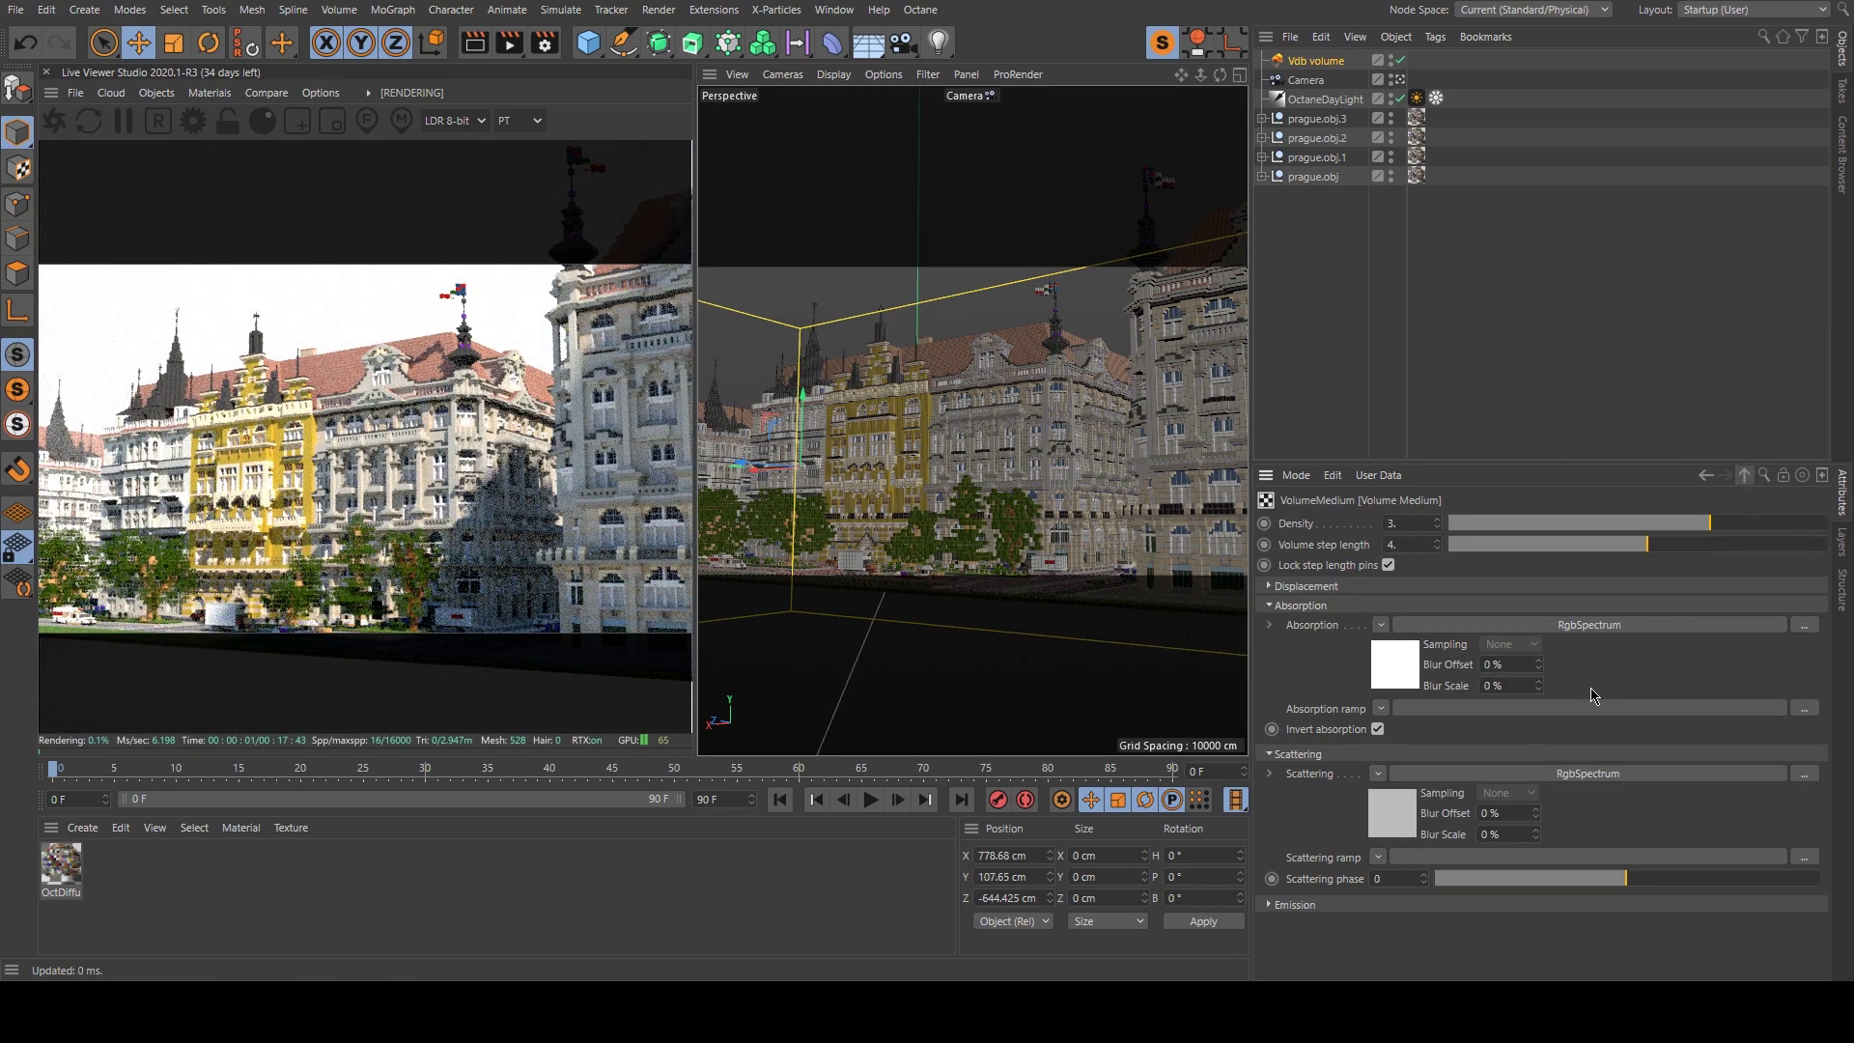
left_click(1397, 822)
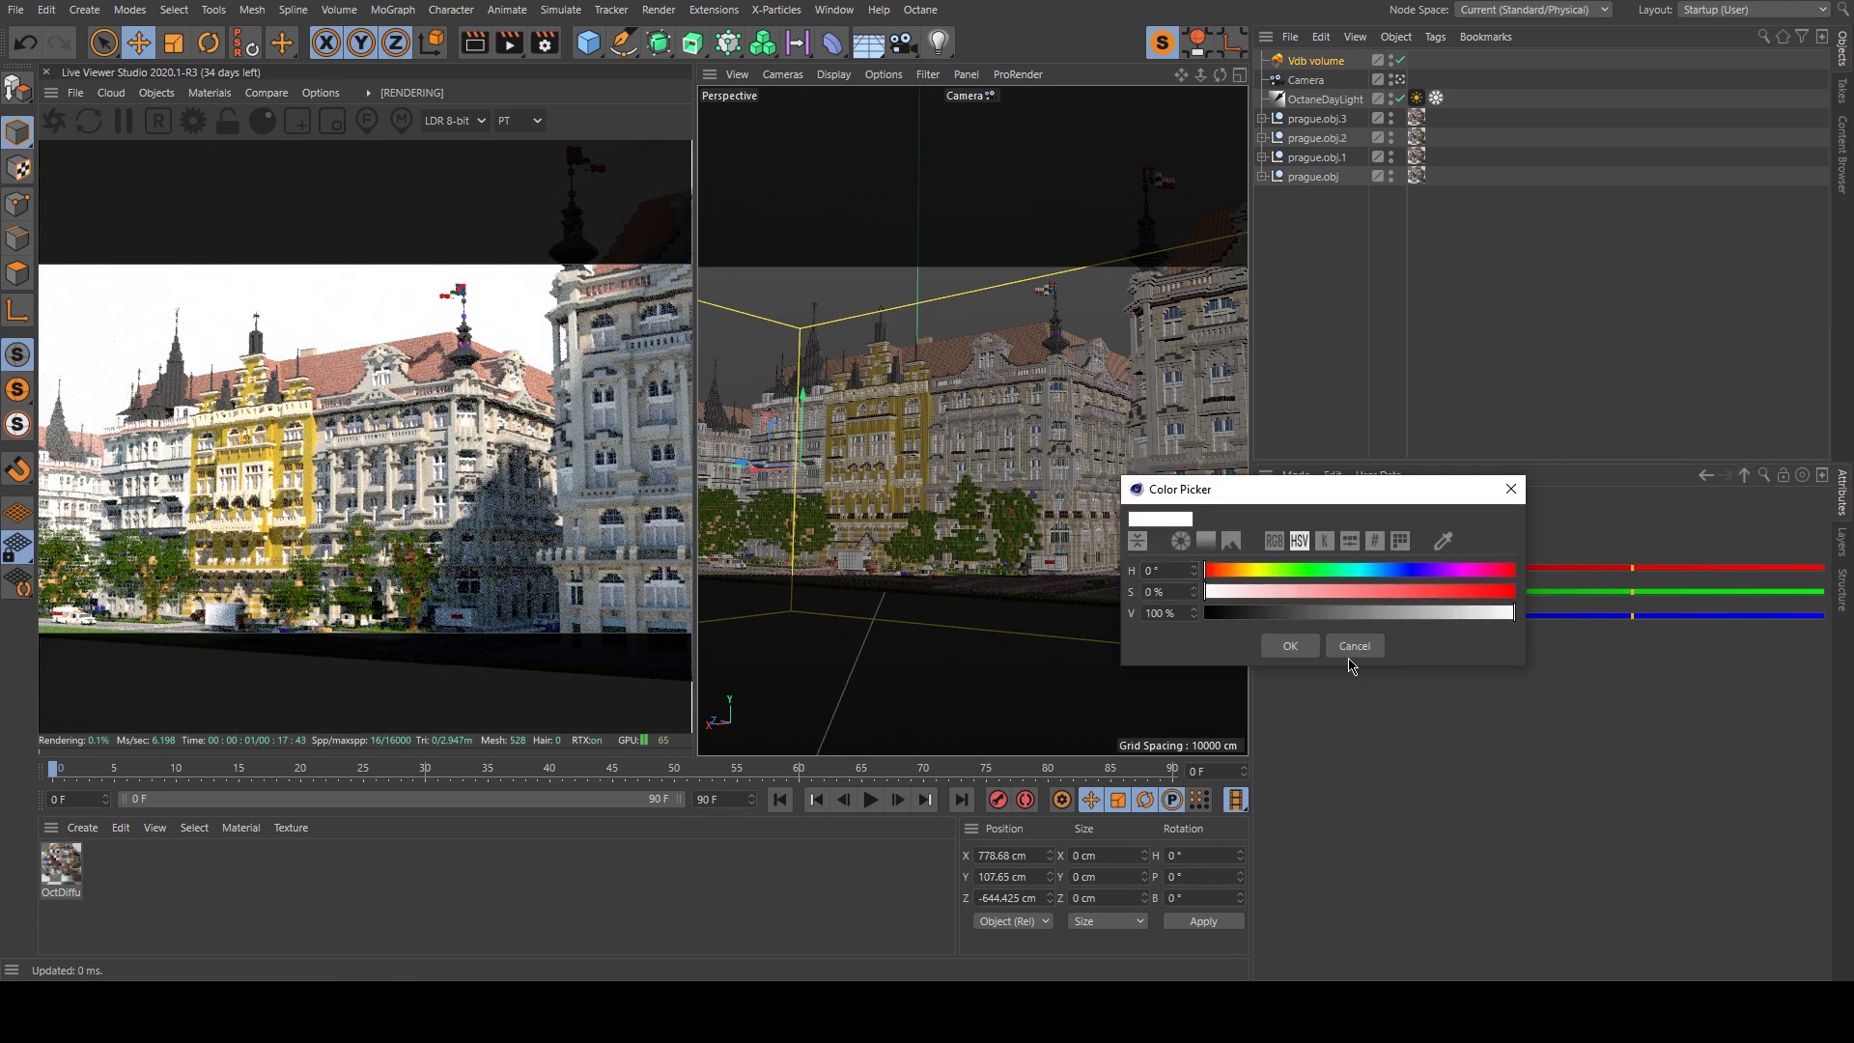
left_click(1295, 642)
Move the VDB volume farther away behind the buildings, to about X 2693 cm, Y 744 cm, Z -2140 cm.
middle_click(1053, 280)
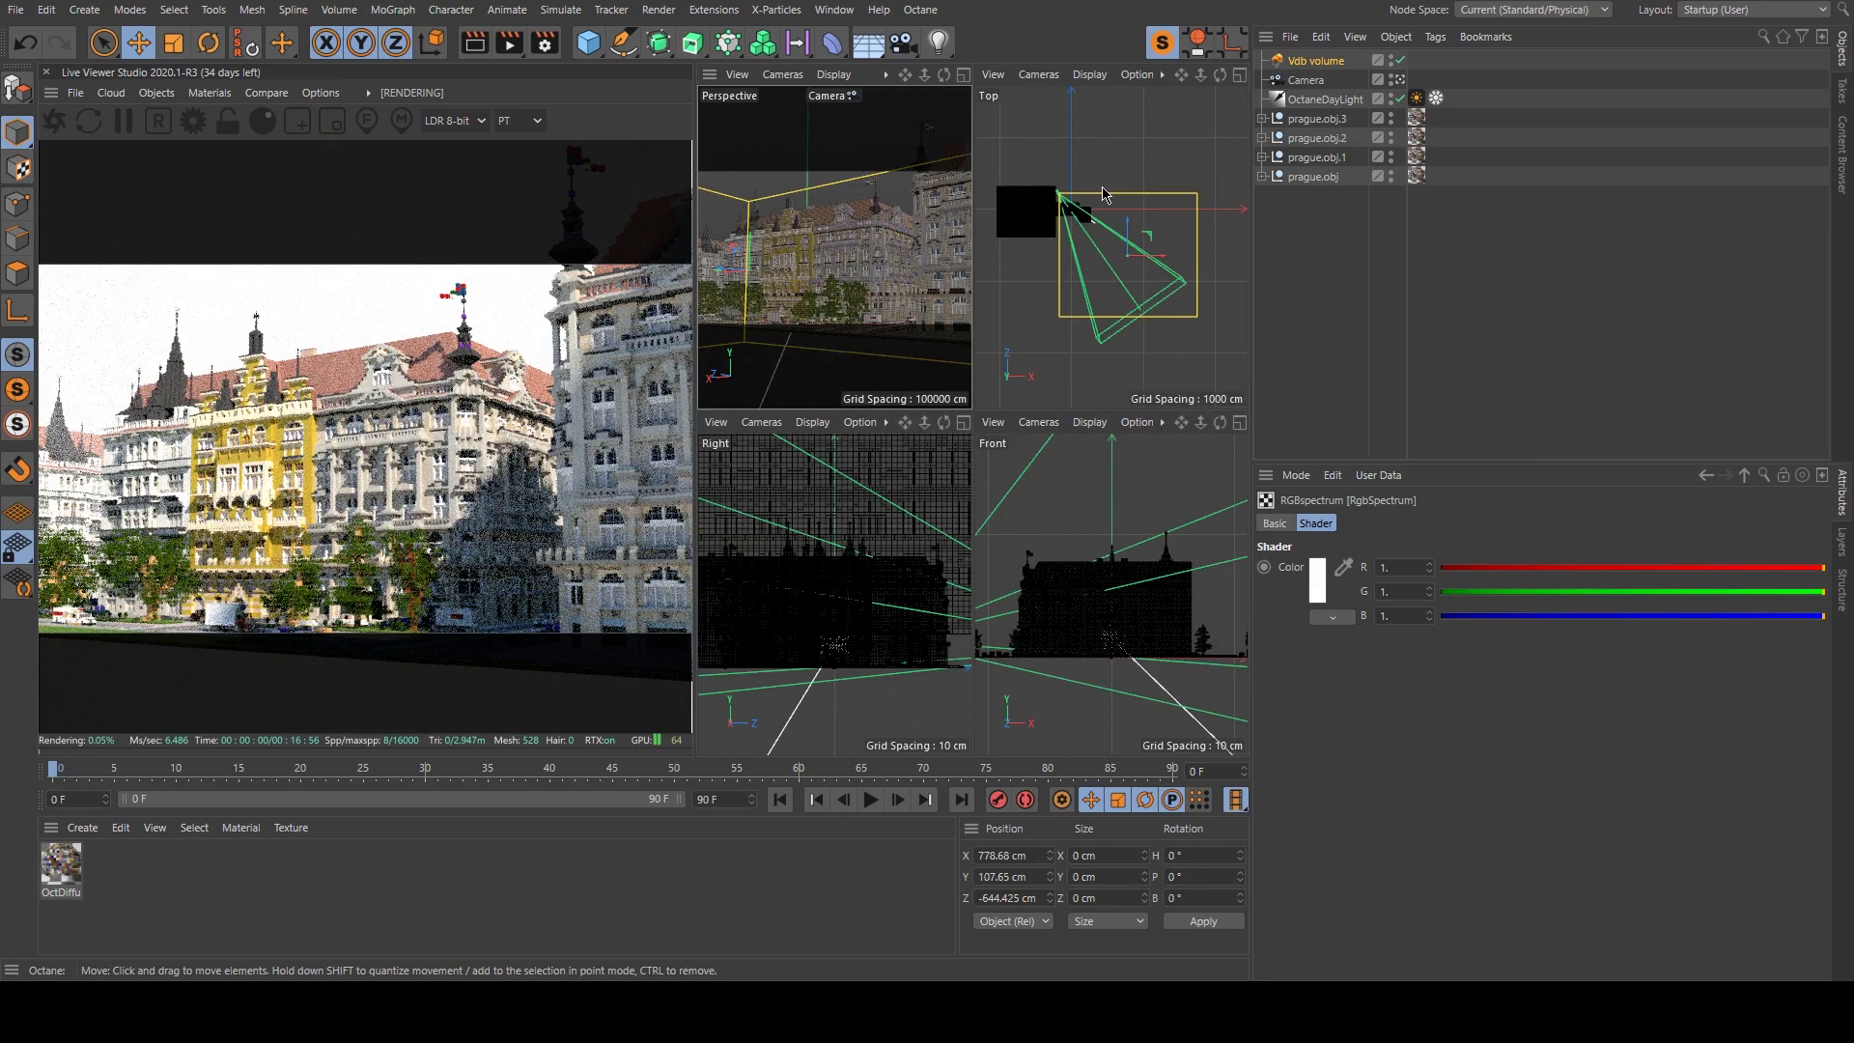
scroll(1106, 195, "down", 2)
middle_click(1135, 264)
key("F1")
Scale the VDB volume to 0.5 on X, Y and Z and move it to about X 2676 cm, Y 813 cm, Z -2140 cm.
key("t")
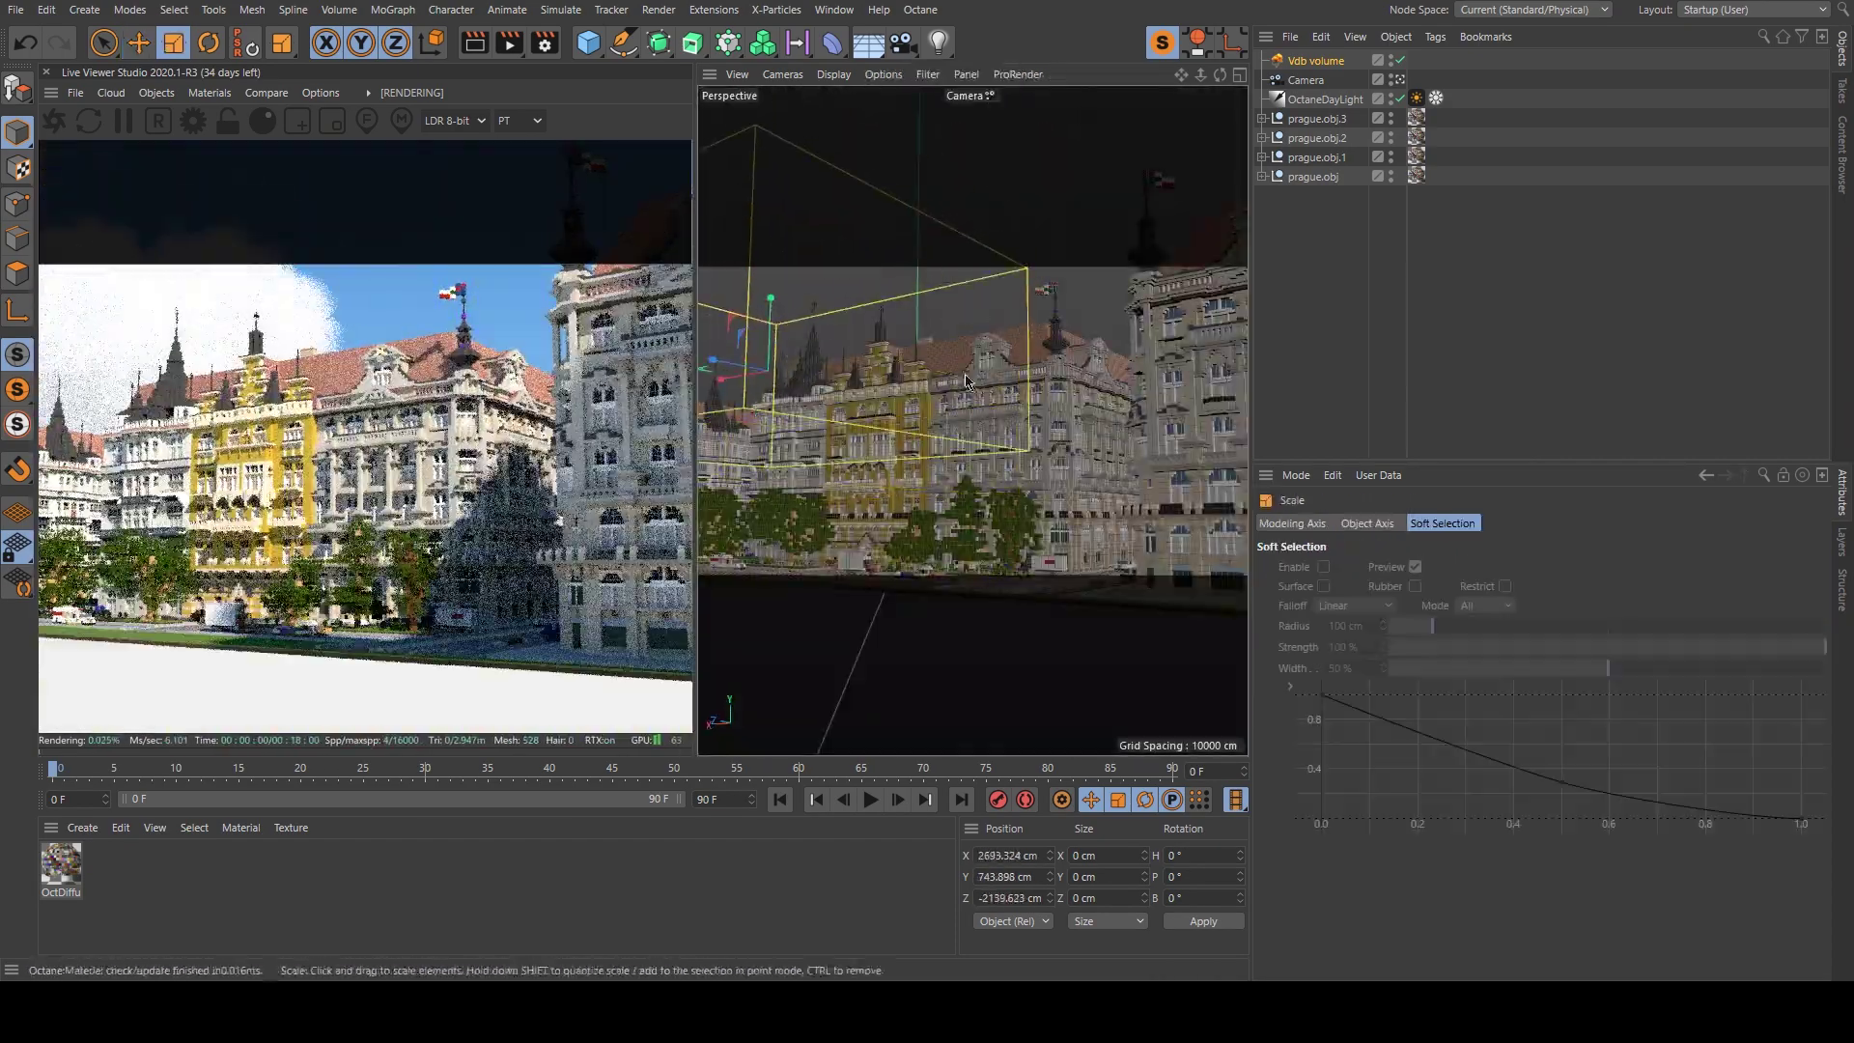
left_click(1315, 61)
left_click(1326, 523)
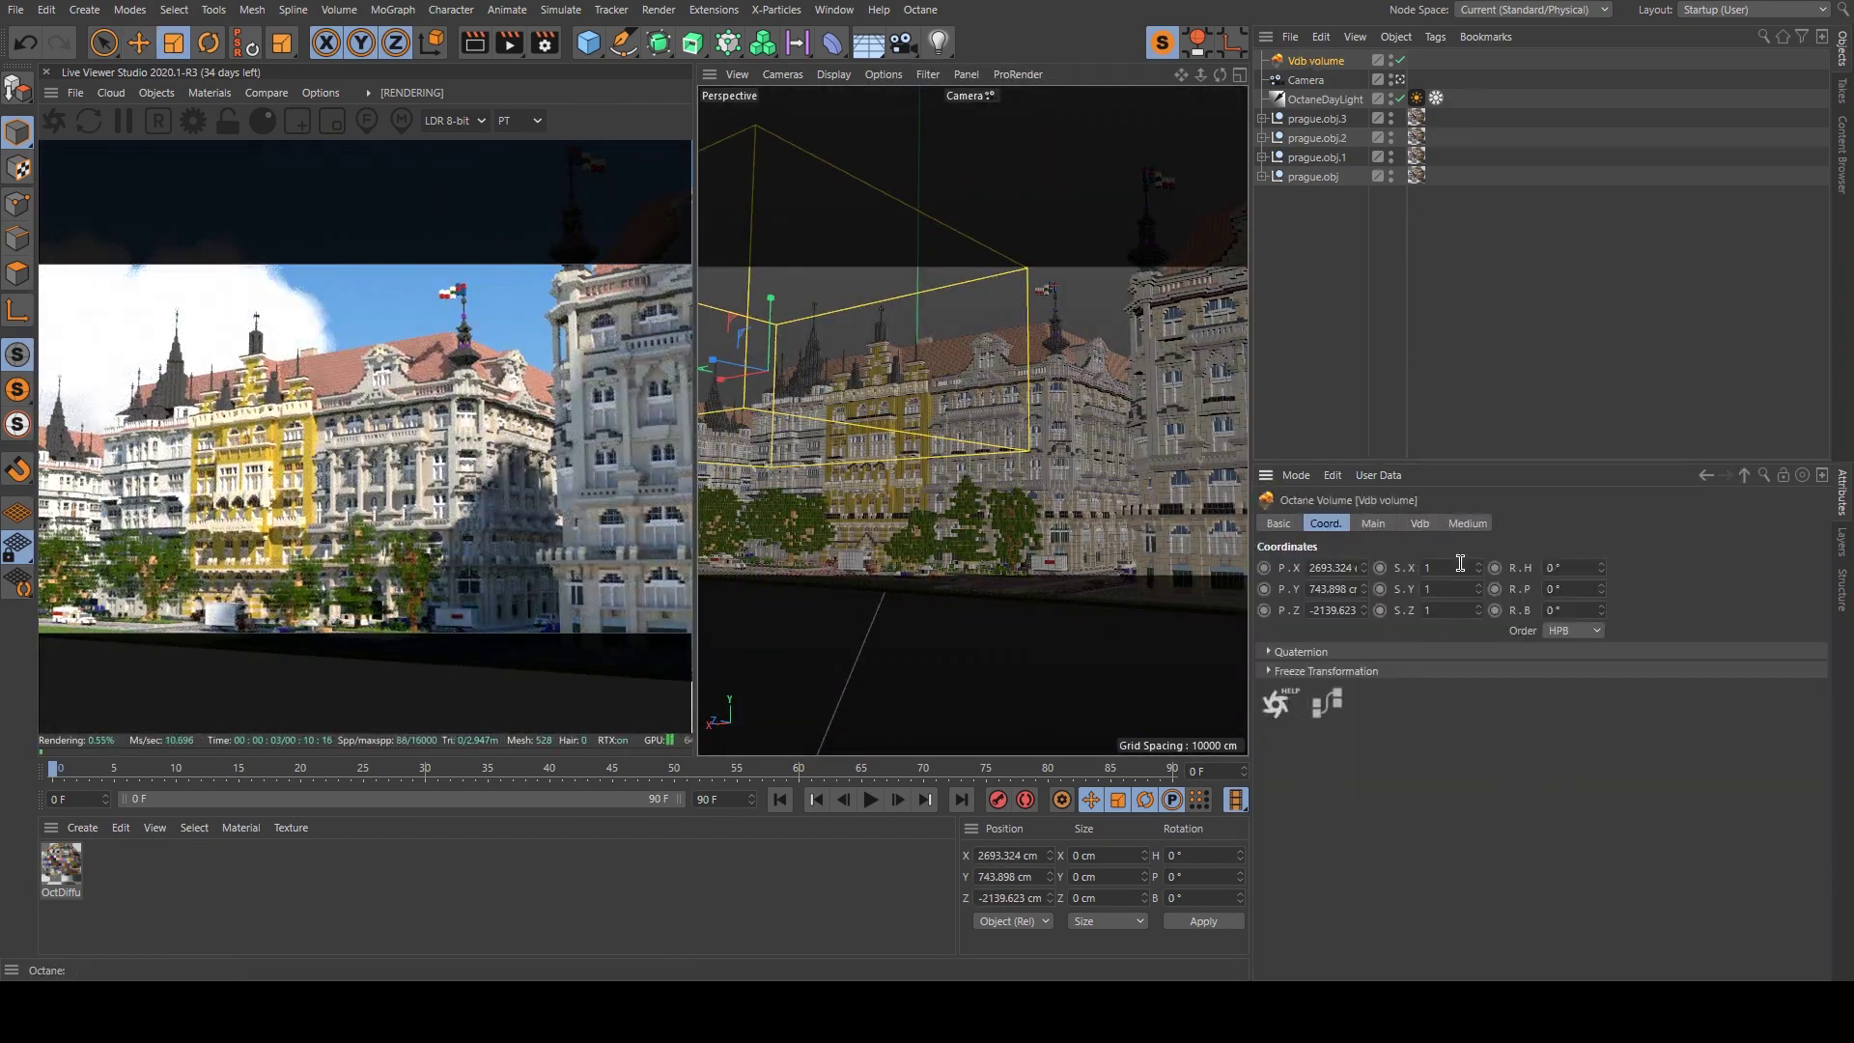
double_click(1450, 568)
type("0.5")
key("Tab")
type("0.5")
key("Tab")
type("0.5")
key("Return")
key("e")
left_click_drag(771, 371, 775, 355)
Make two copies of the cloud volume using Round_Clouds.0068.vdb and move them to about X 784 cm, Y 723 cm, Z -2359 cm.
left_click(1323, 61)
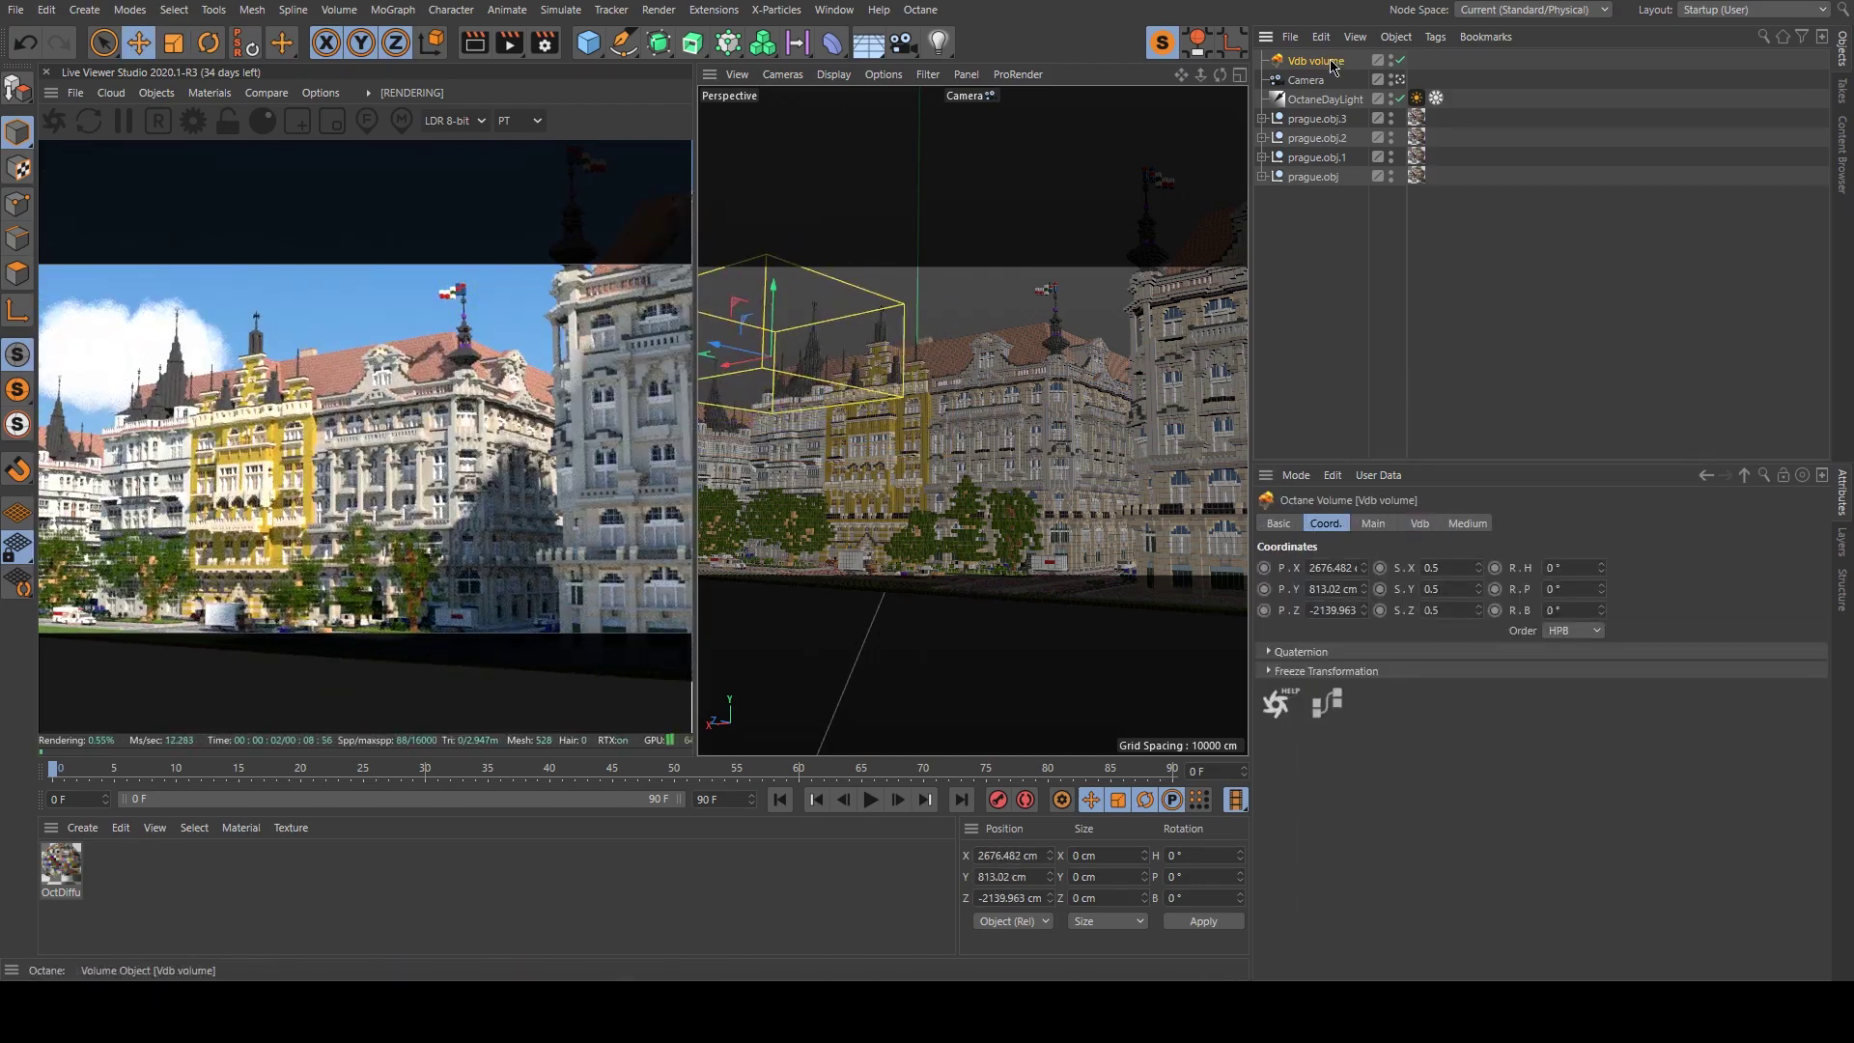
left_click_drag(1328, 60, 1314, 53, "ctrl")
left_click(1419, 524)
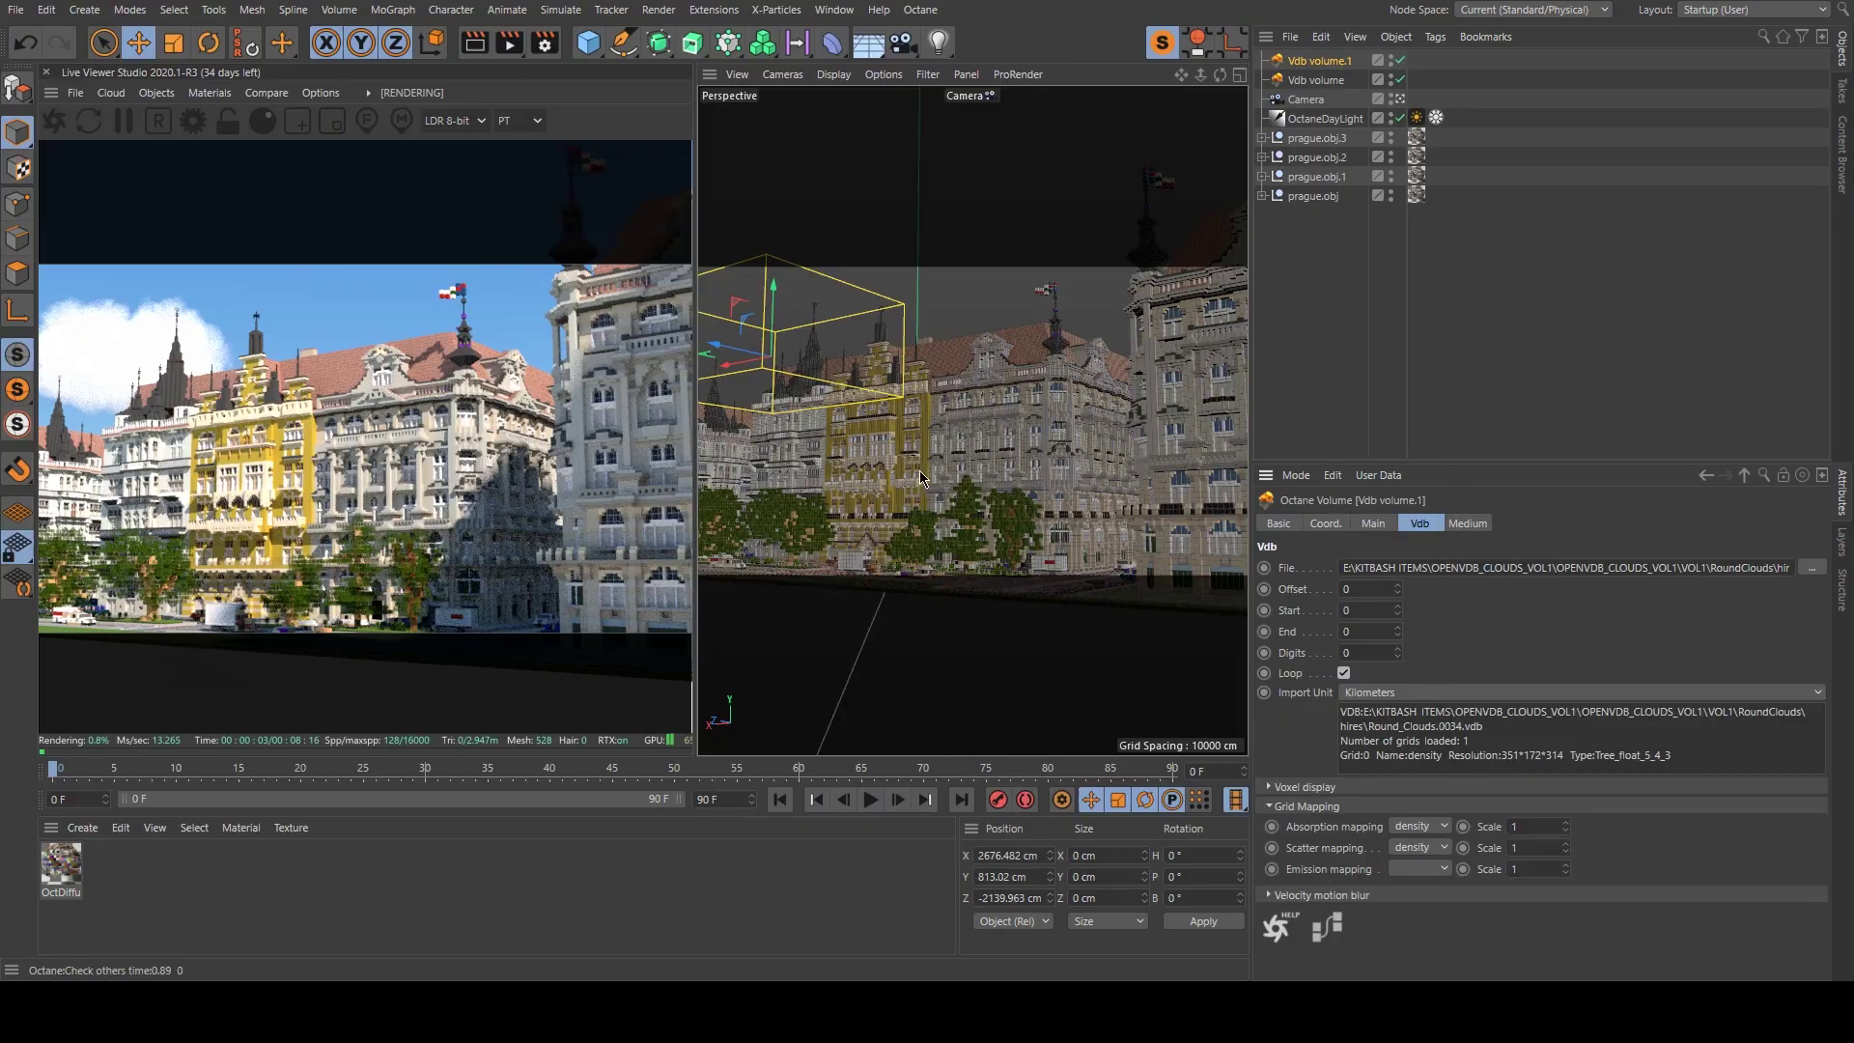
key("F5")
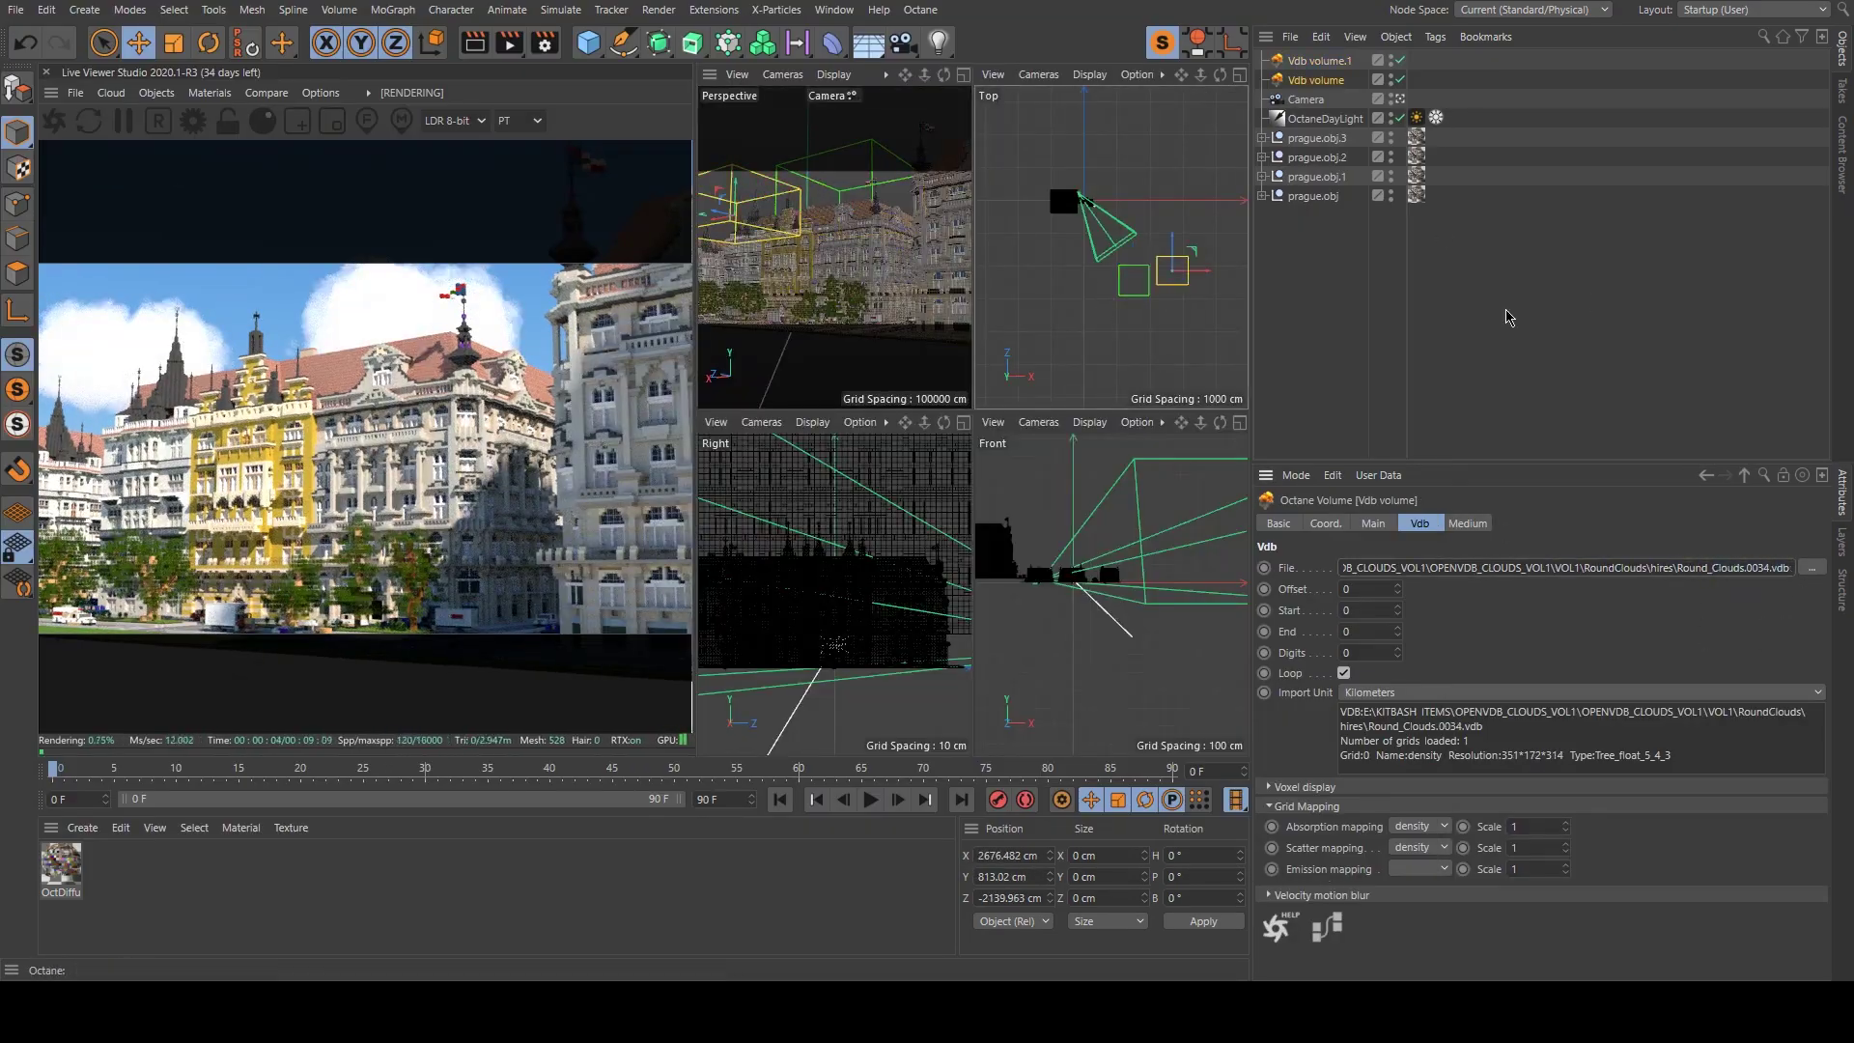
left_click_drag(1174, 265, 1148, 250)
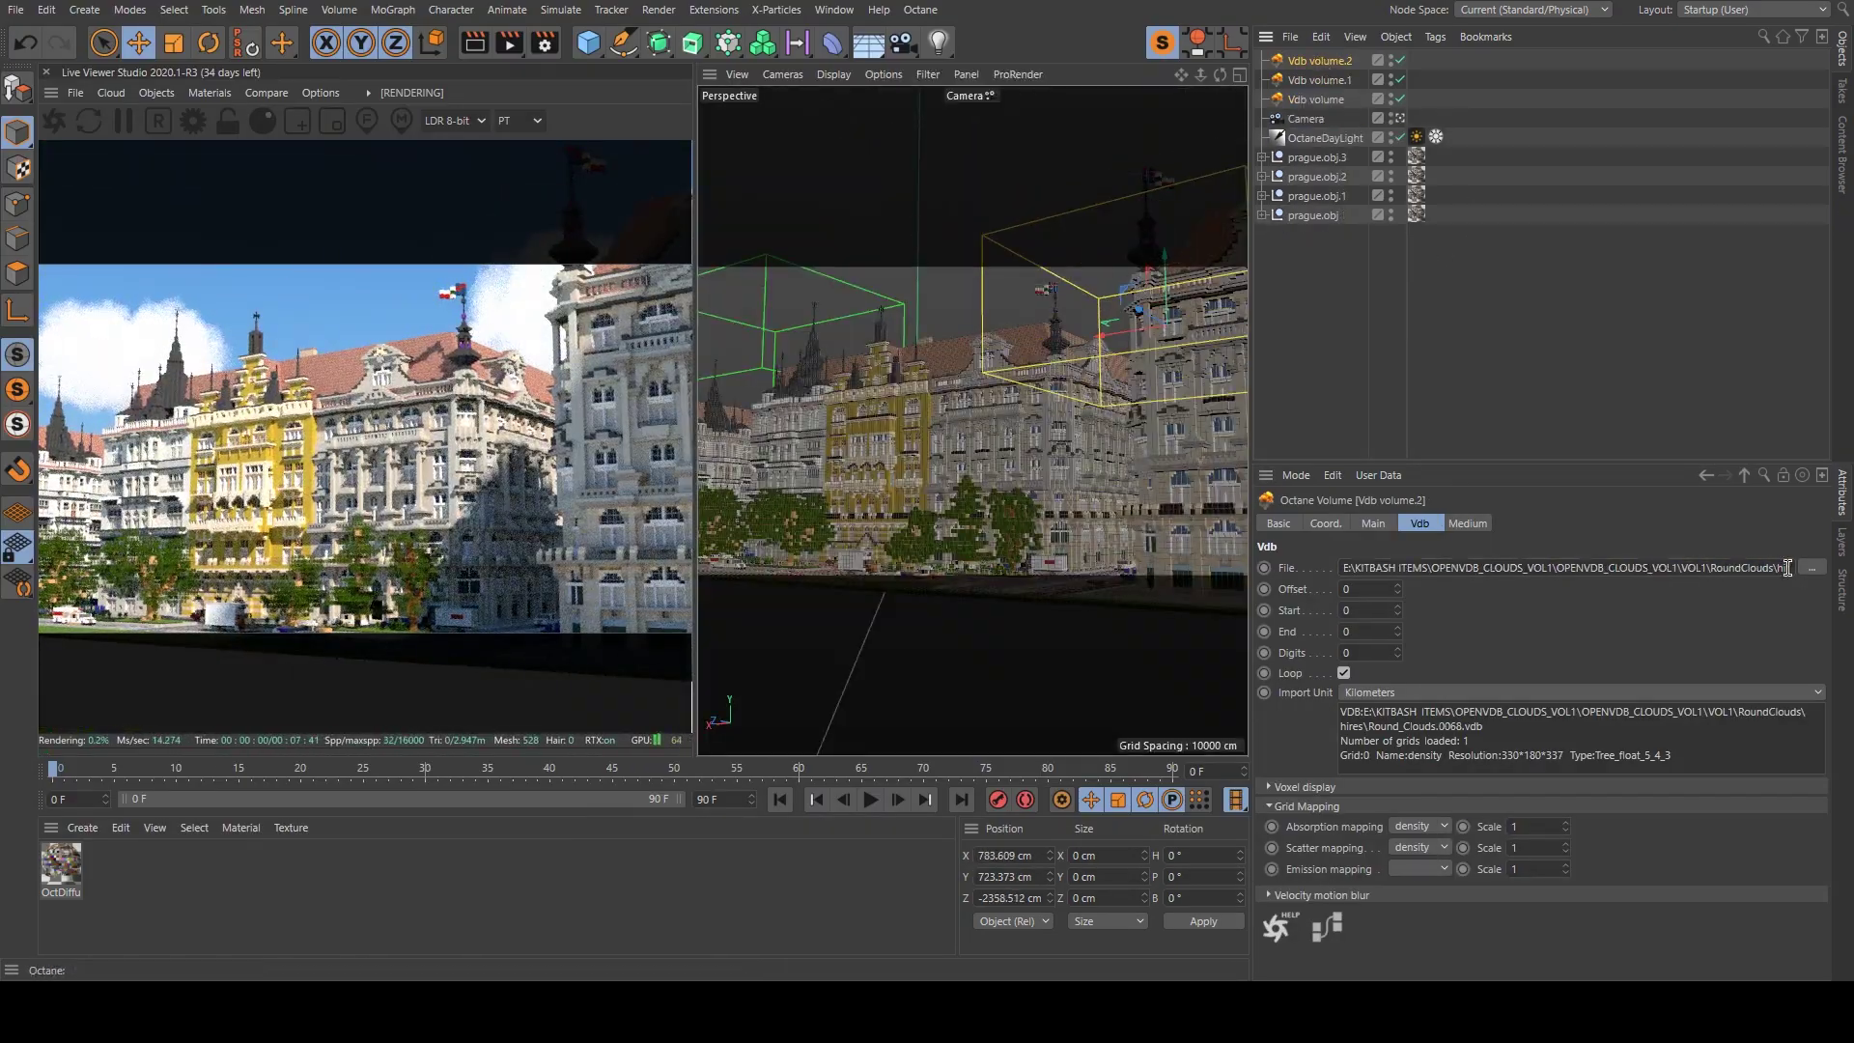
Load cloud_v018.vdb from OPENVDB_CLOUDS_VOL2 into Vdb volume.2 and move it to about X 9488 cm, Y 2408 cm, Z -7729 cm.
left_click(1811, 567)
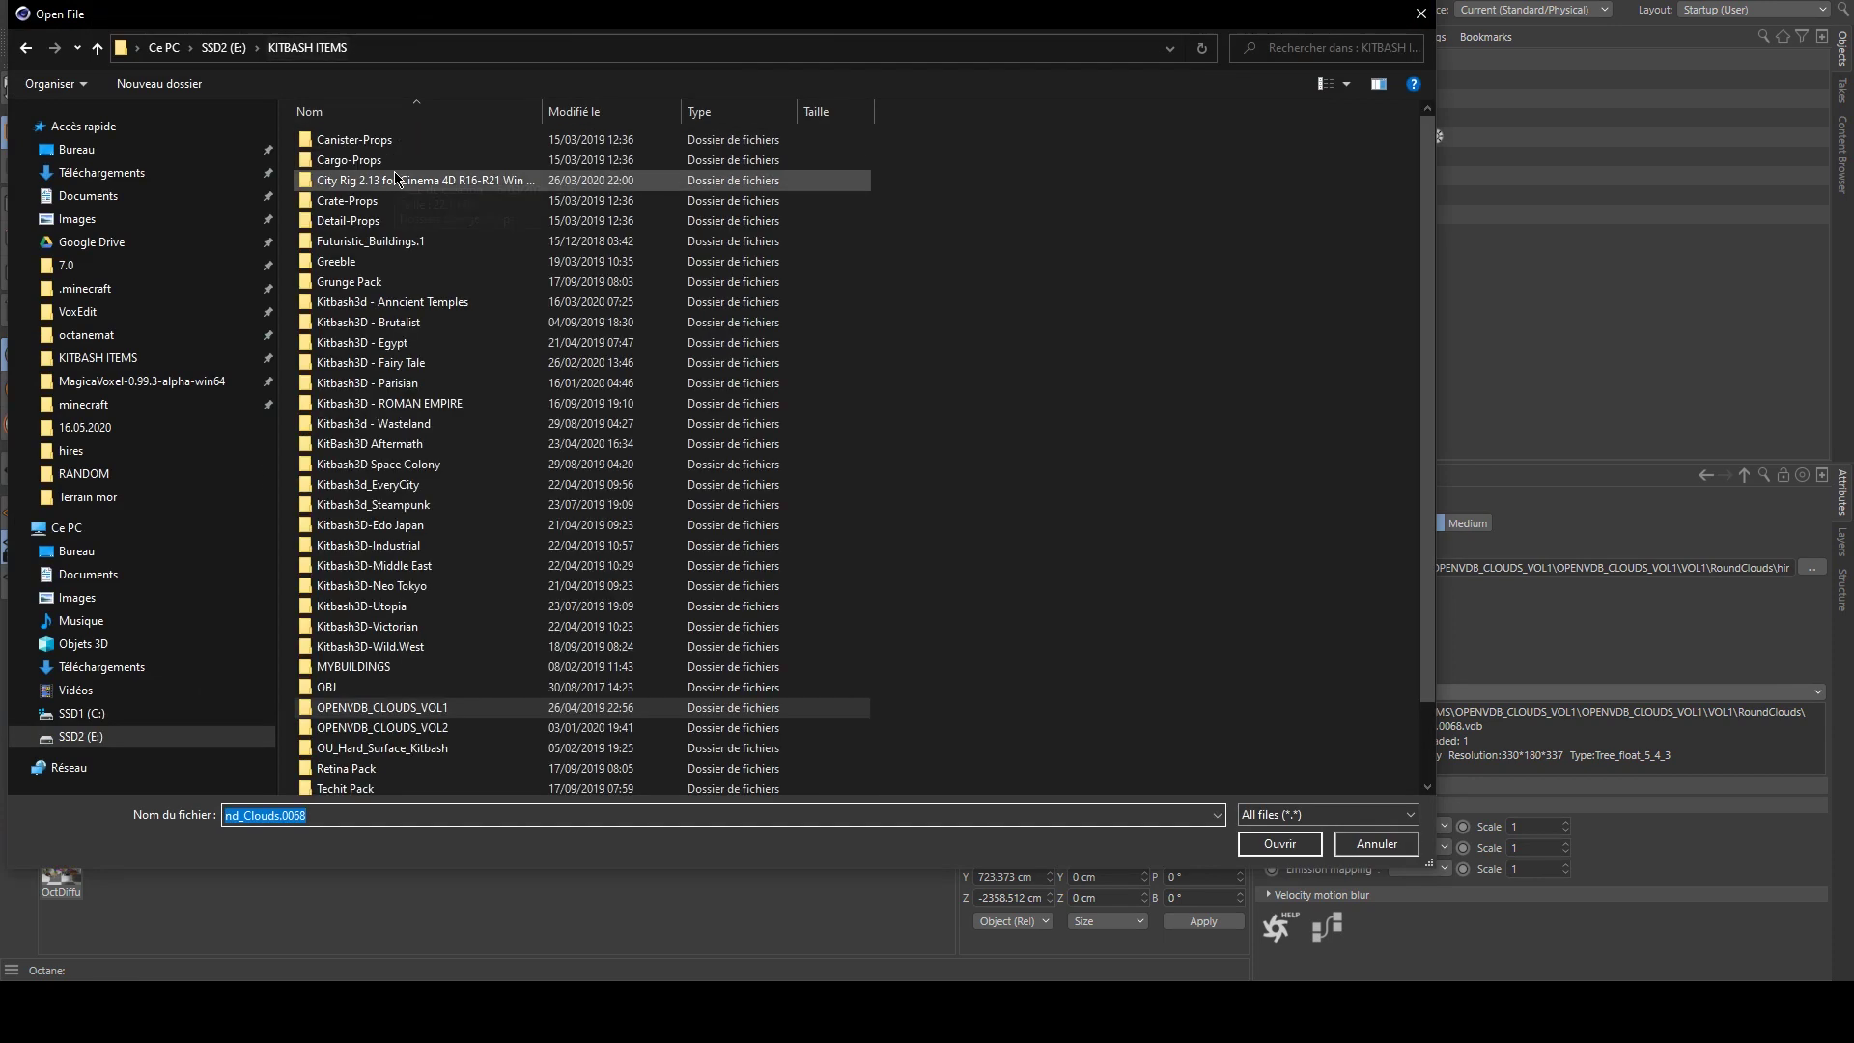
double_click(394, 171)
double_click(529, 484)
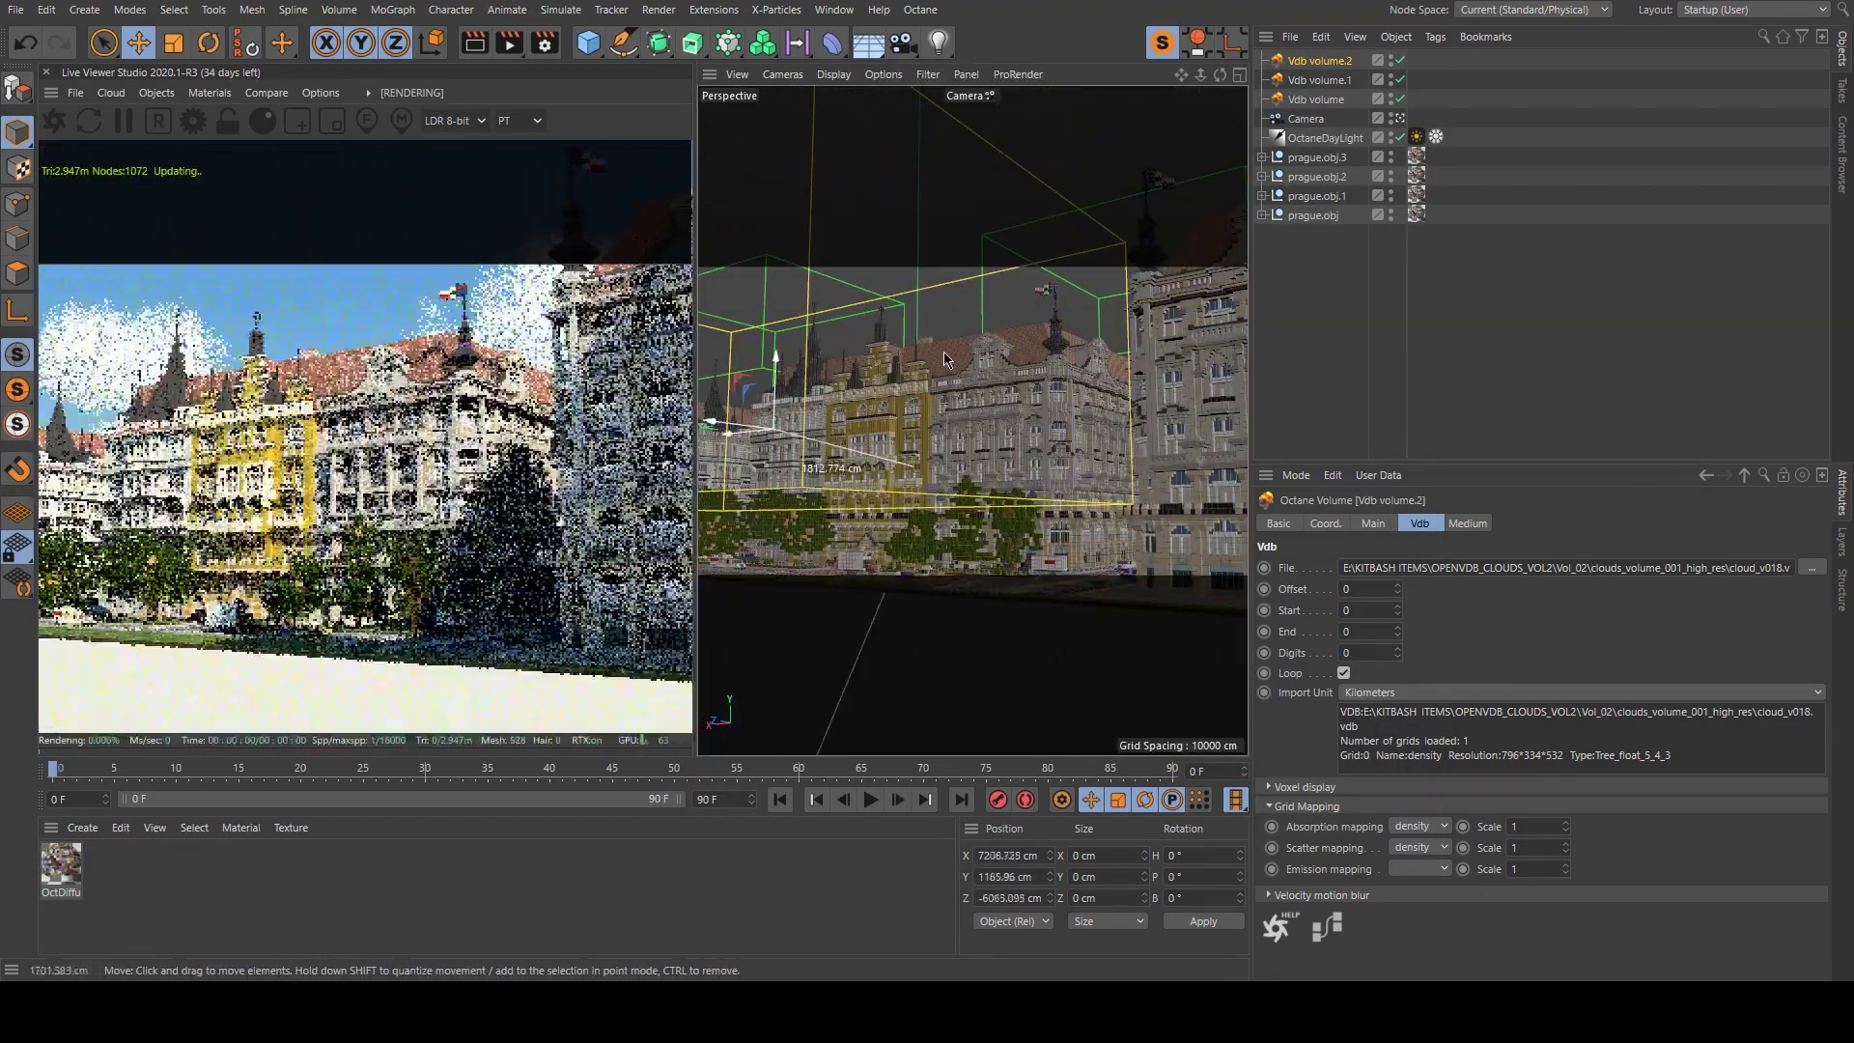
left_click_drag(1058, 340, 1073, 315)
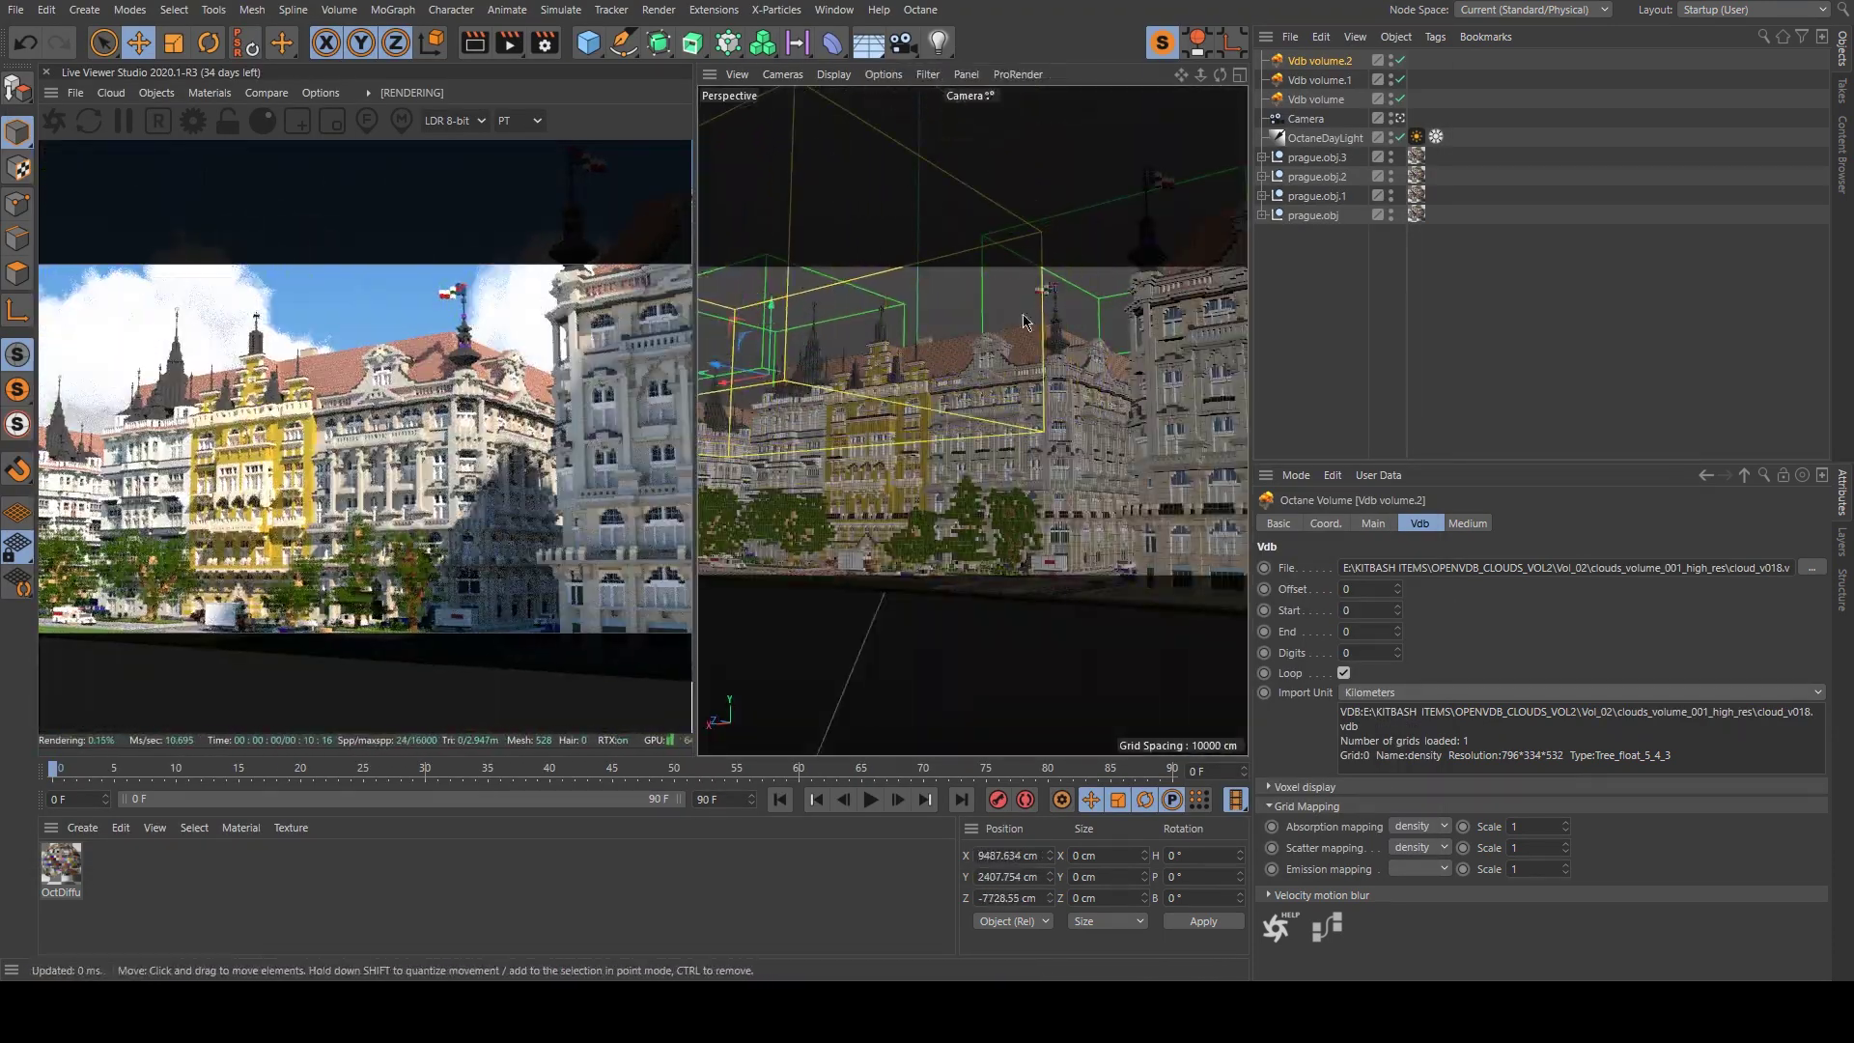
Move the original Vdb volume above the central rooftops, to about X 1767 cm, Y 1126 cm, Z -2730 cm.
left_click(1026, 321)
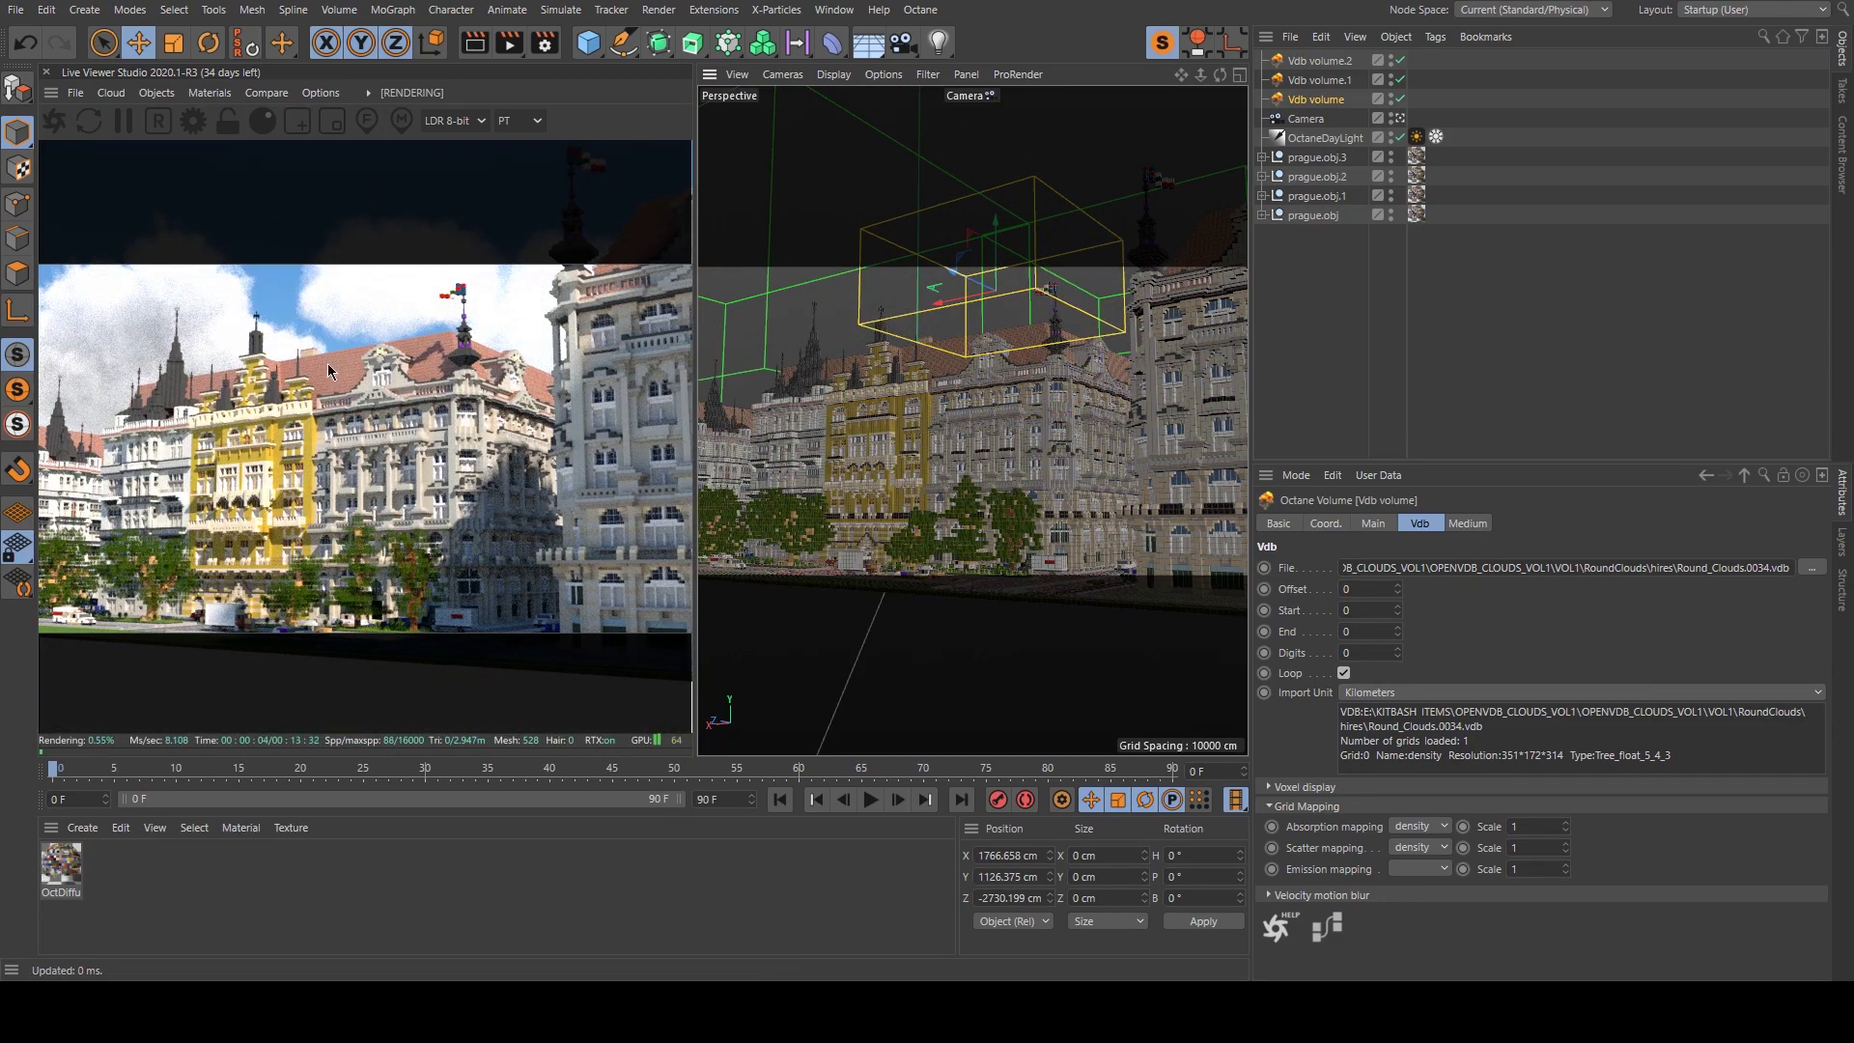
Undock the Octane Live Viewer into a larger window with locked resolution and a preview scale of 0.8.
left_click(228, 121)
right_click(402, 73)
left_click(458, 85)
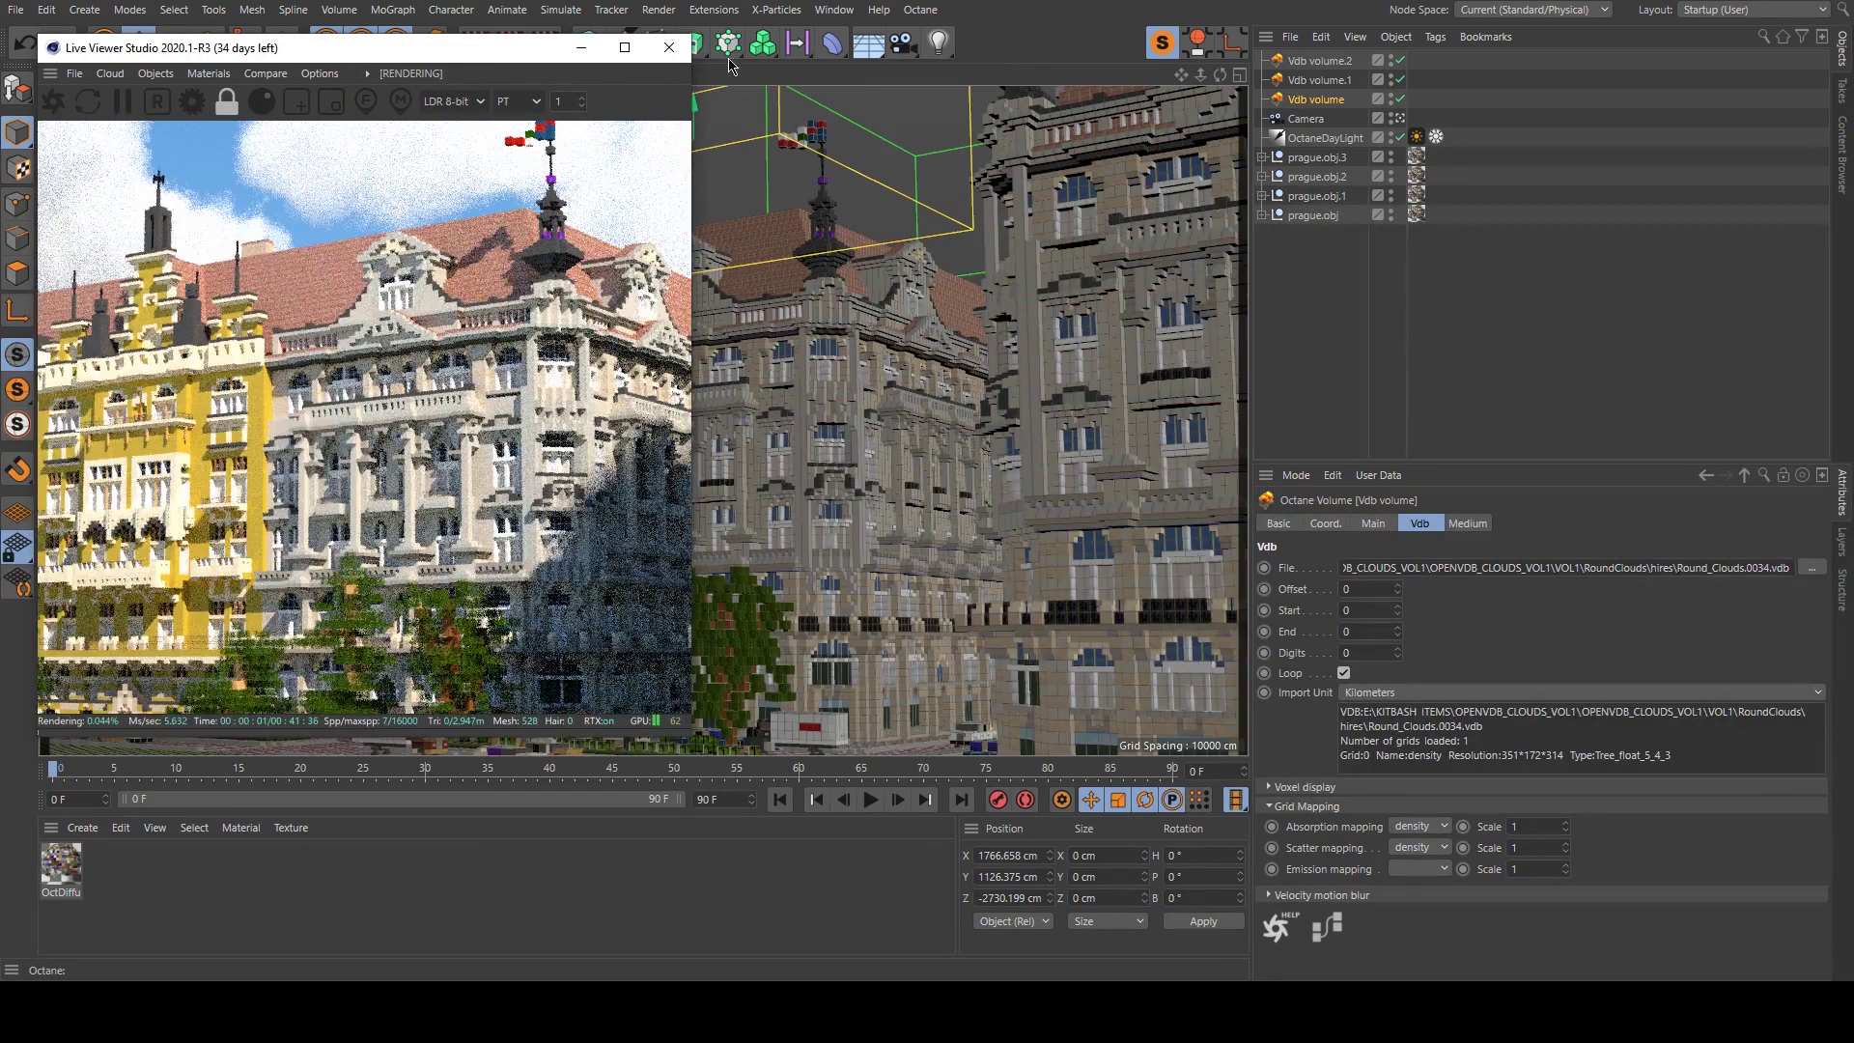
mouse_move(469, 57)
left_mouse_down()
mouse_move(691, 75)
mouse_move(475, 58)
left_mouse_up()
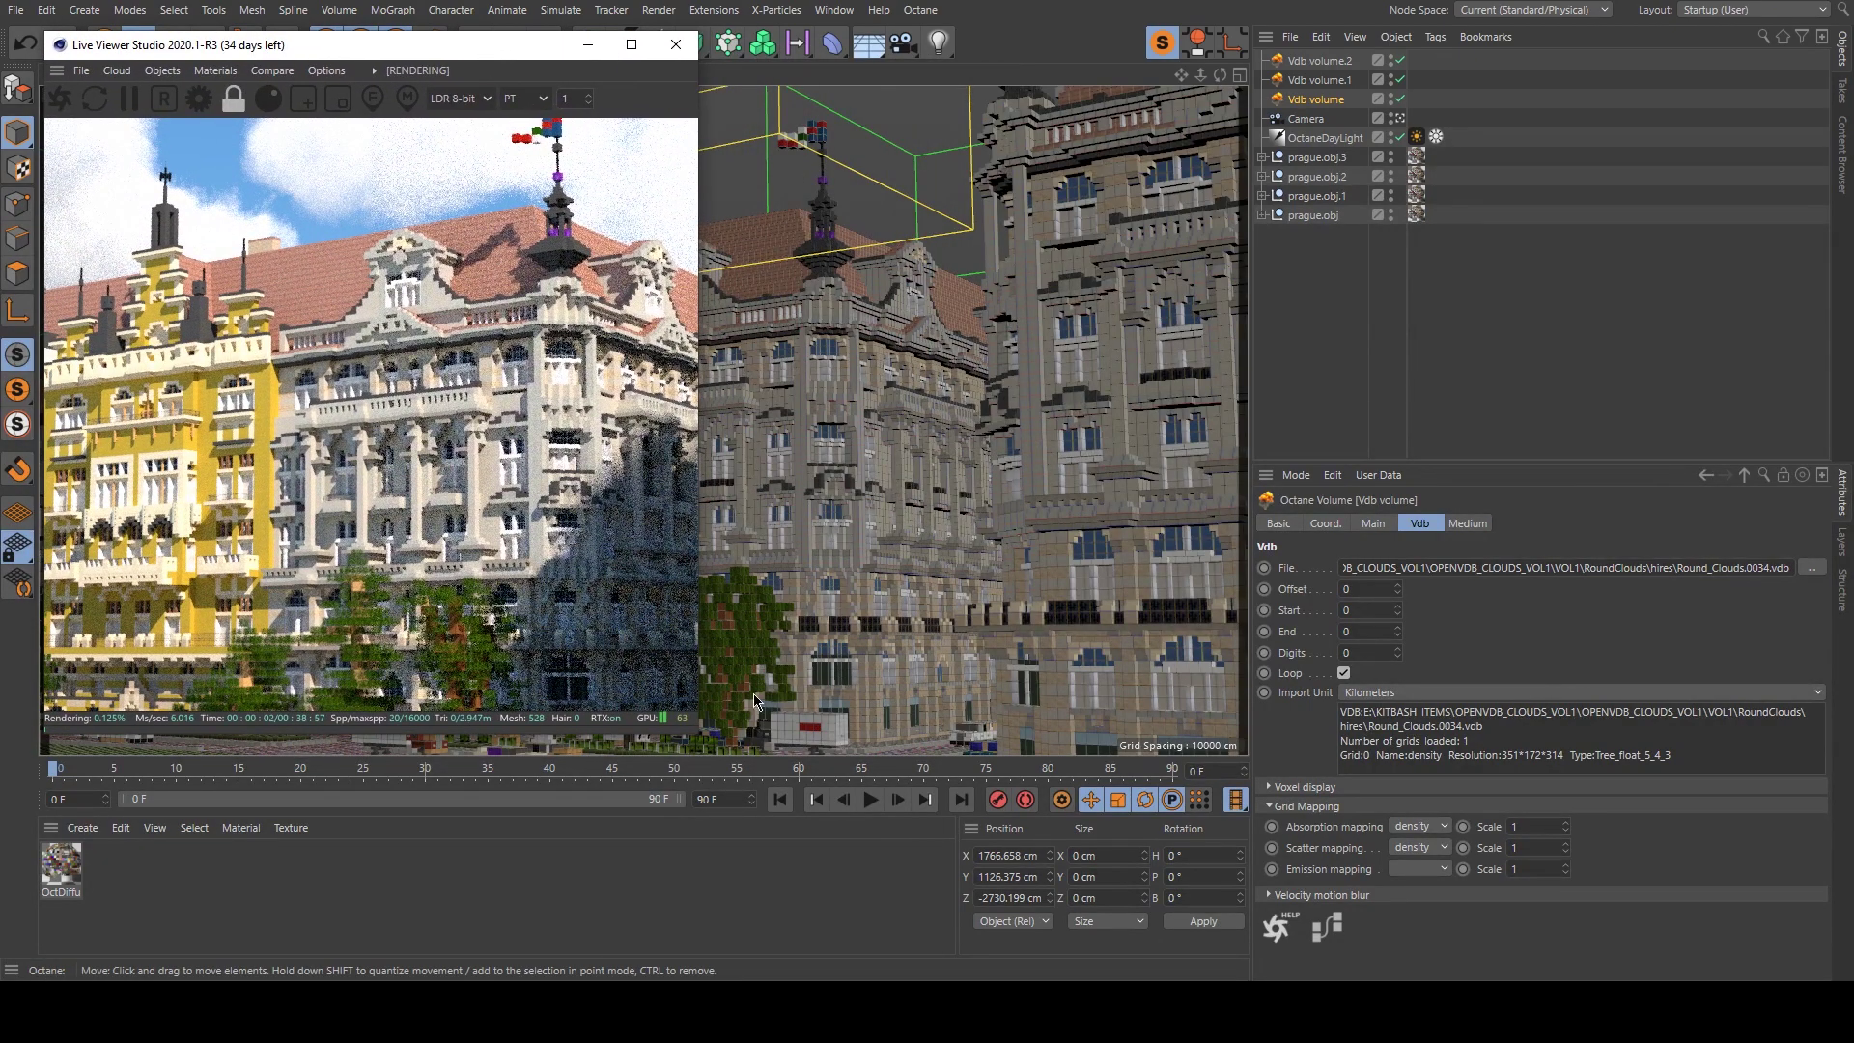
left_click_drag(703, 740, 1205, 758)
left_click(588, 102)
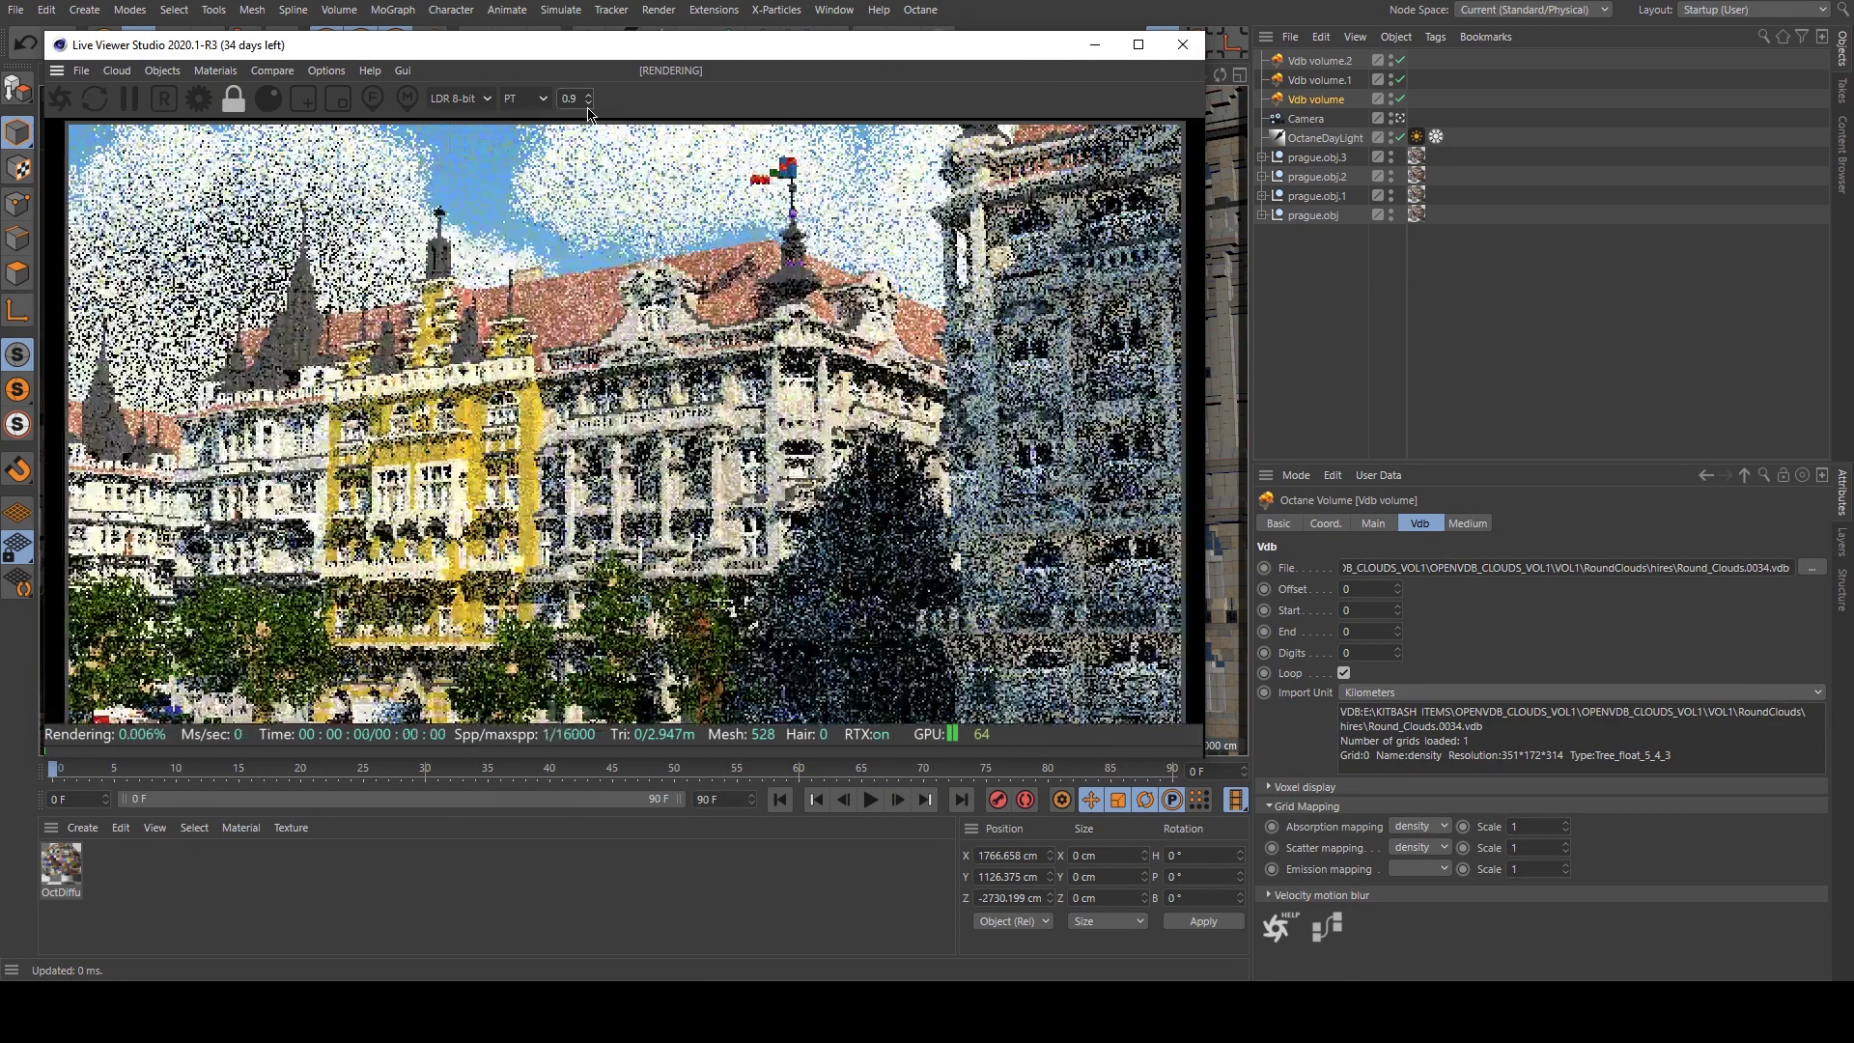
left_click(588, 102)
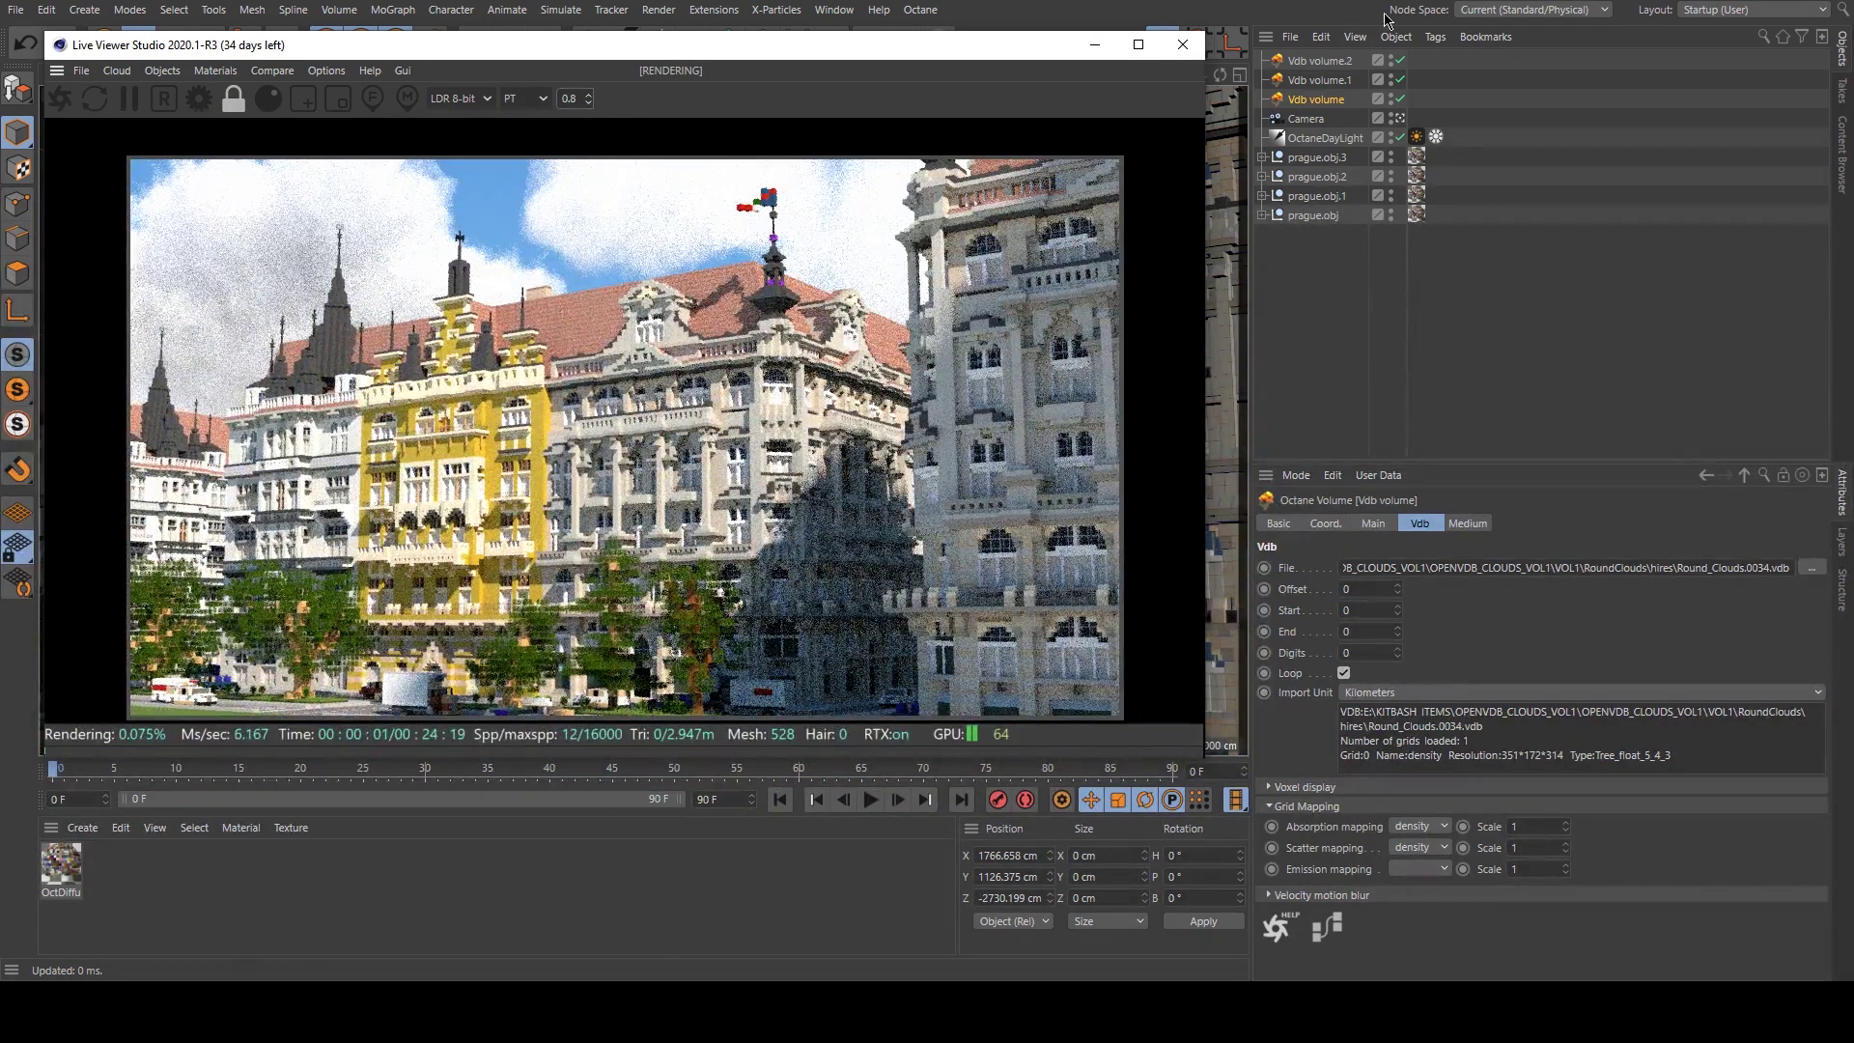
Add a Protection tag to the Camera to lock its position, scale and rotation.
left_click(1319, 120)
right_click(1319, 121)
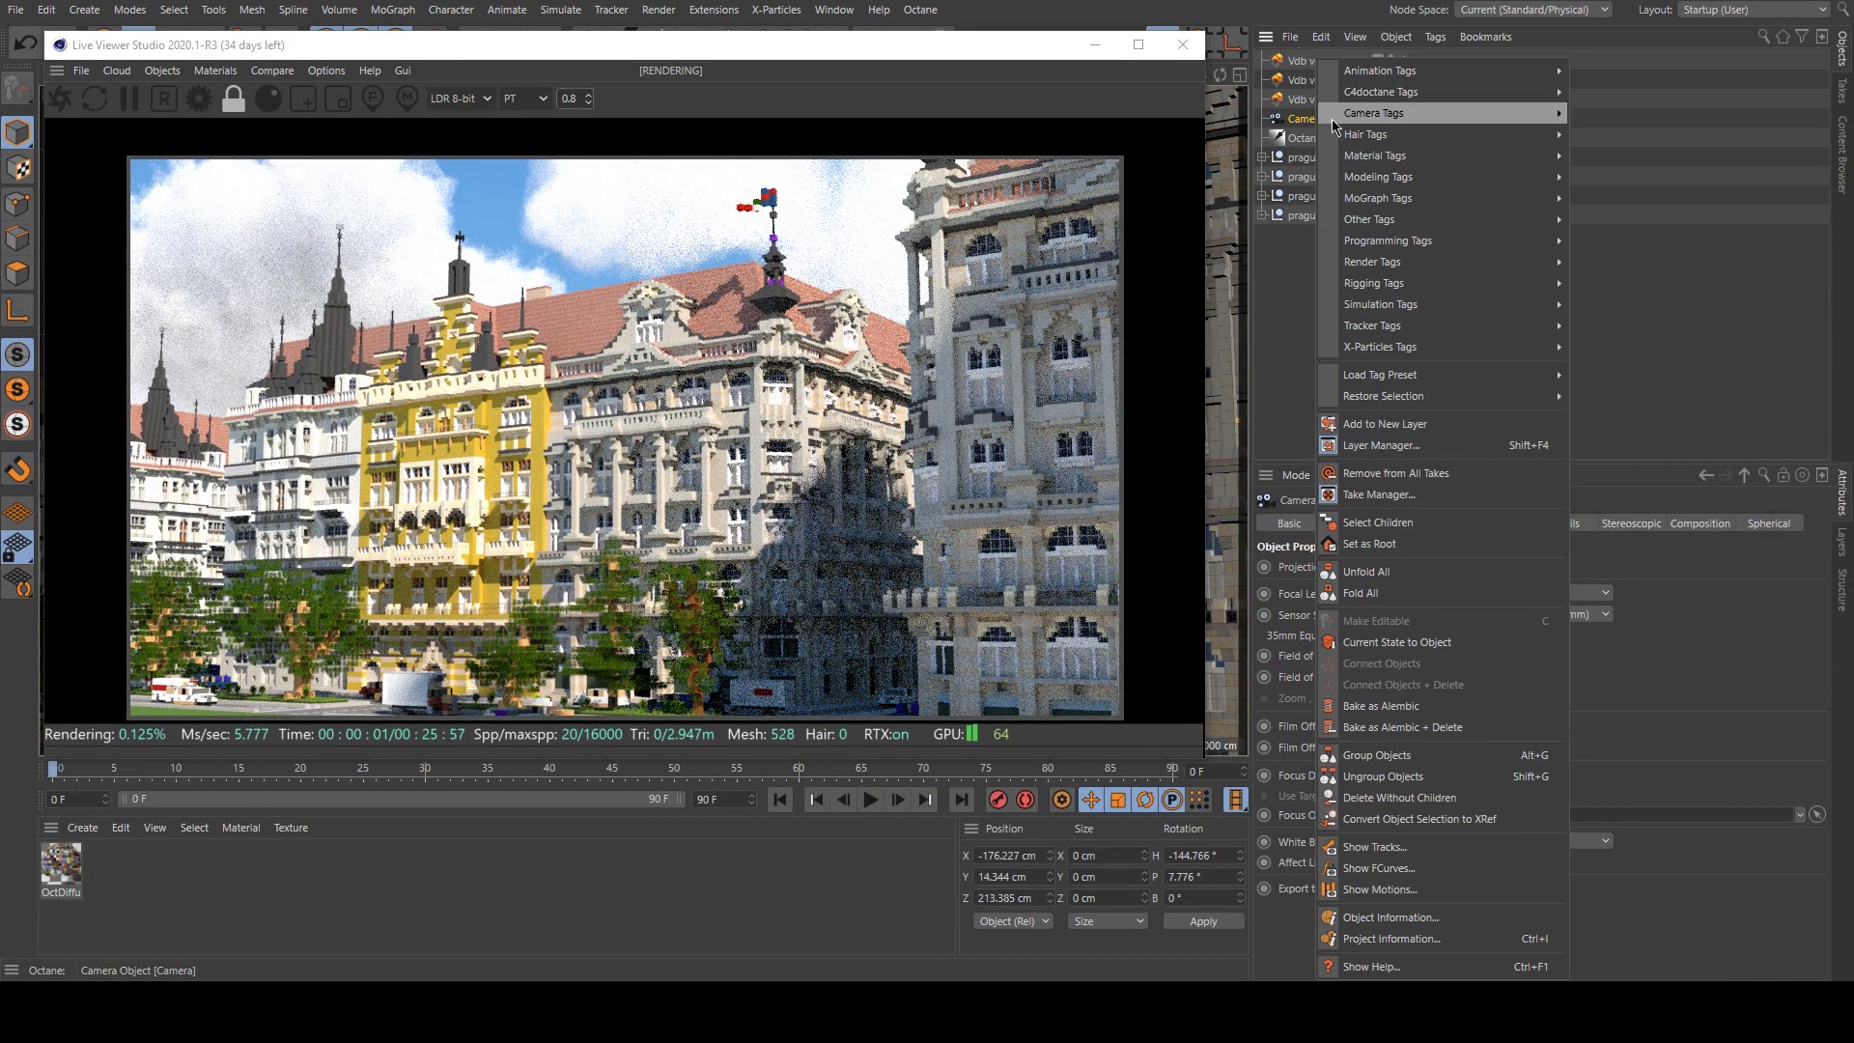
mouse_move(1439, 104)
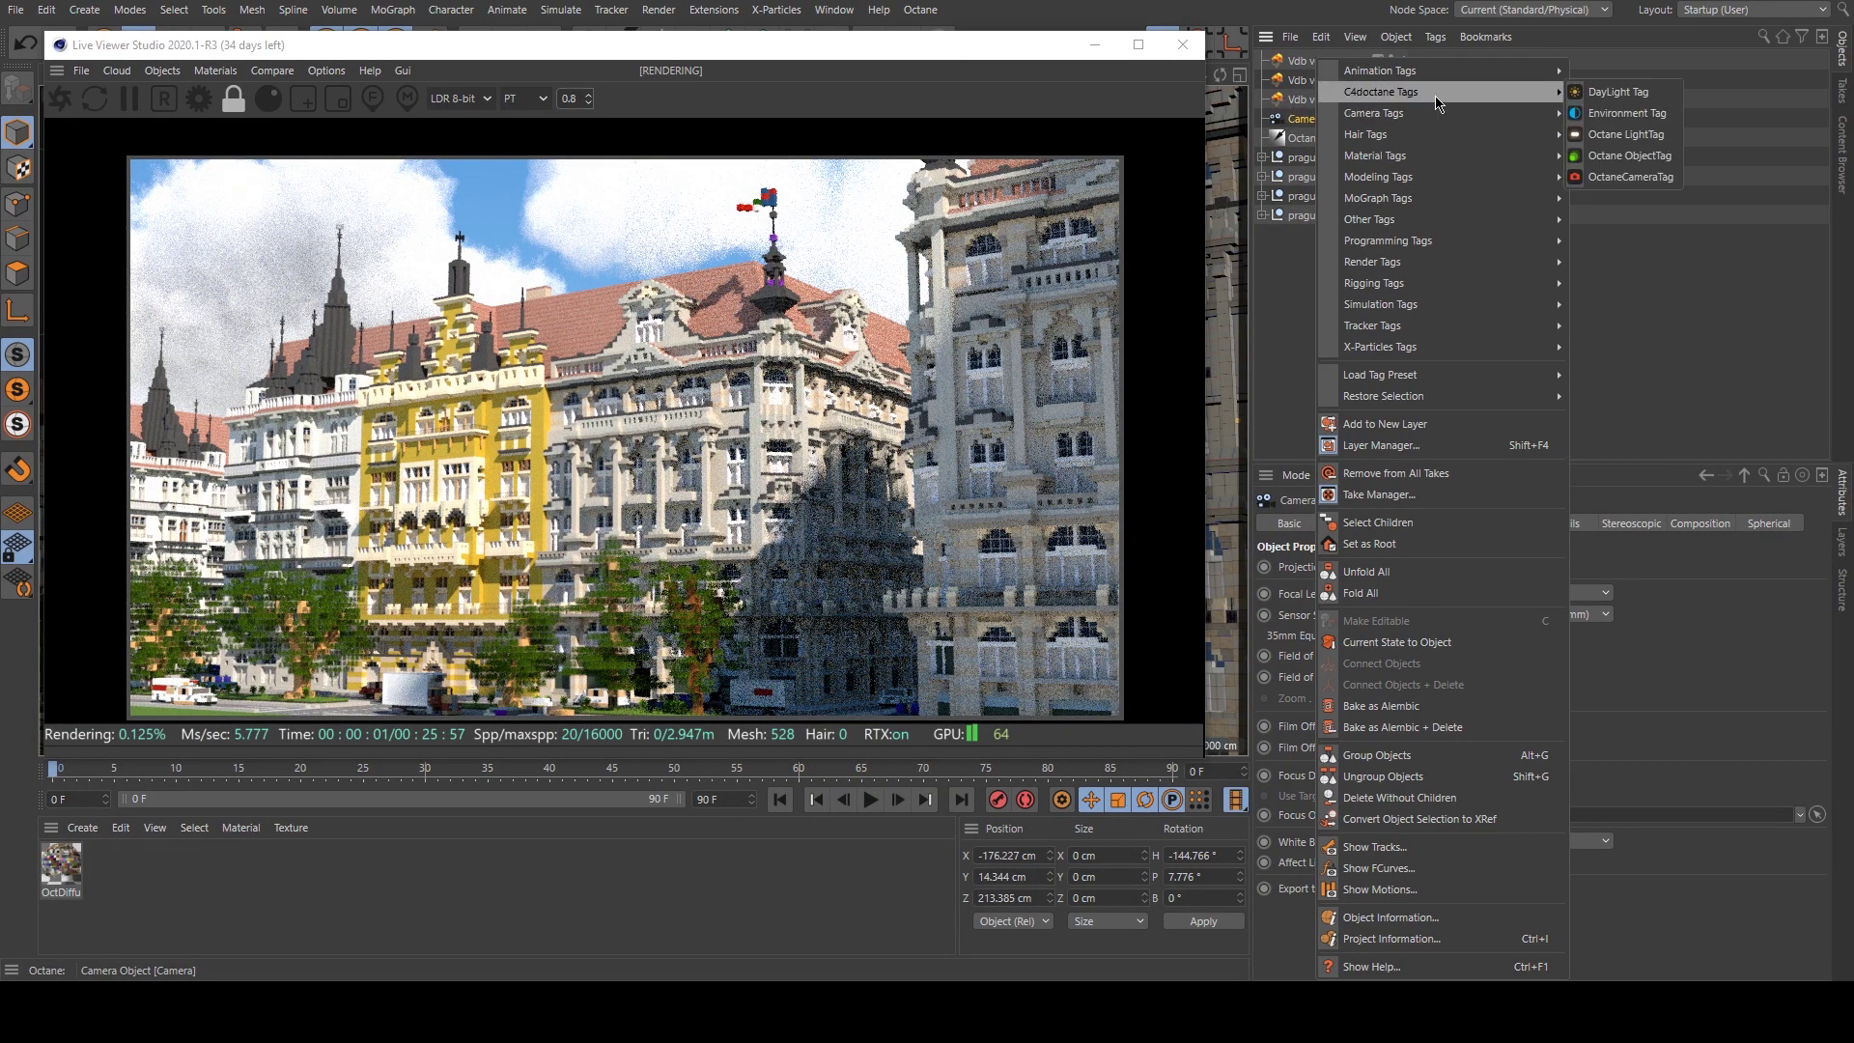
mouse_move(1472, 280)
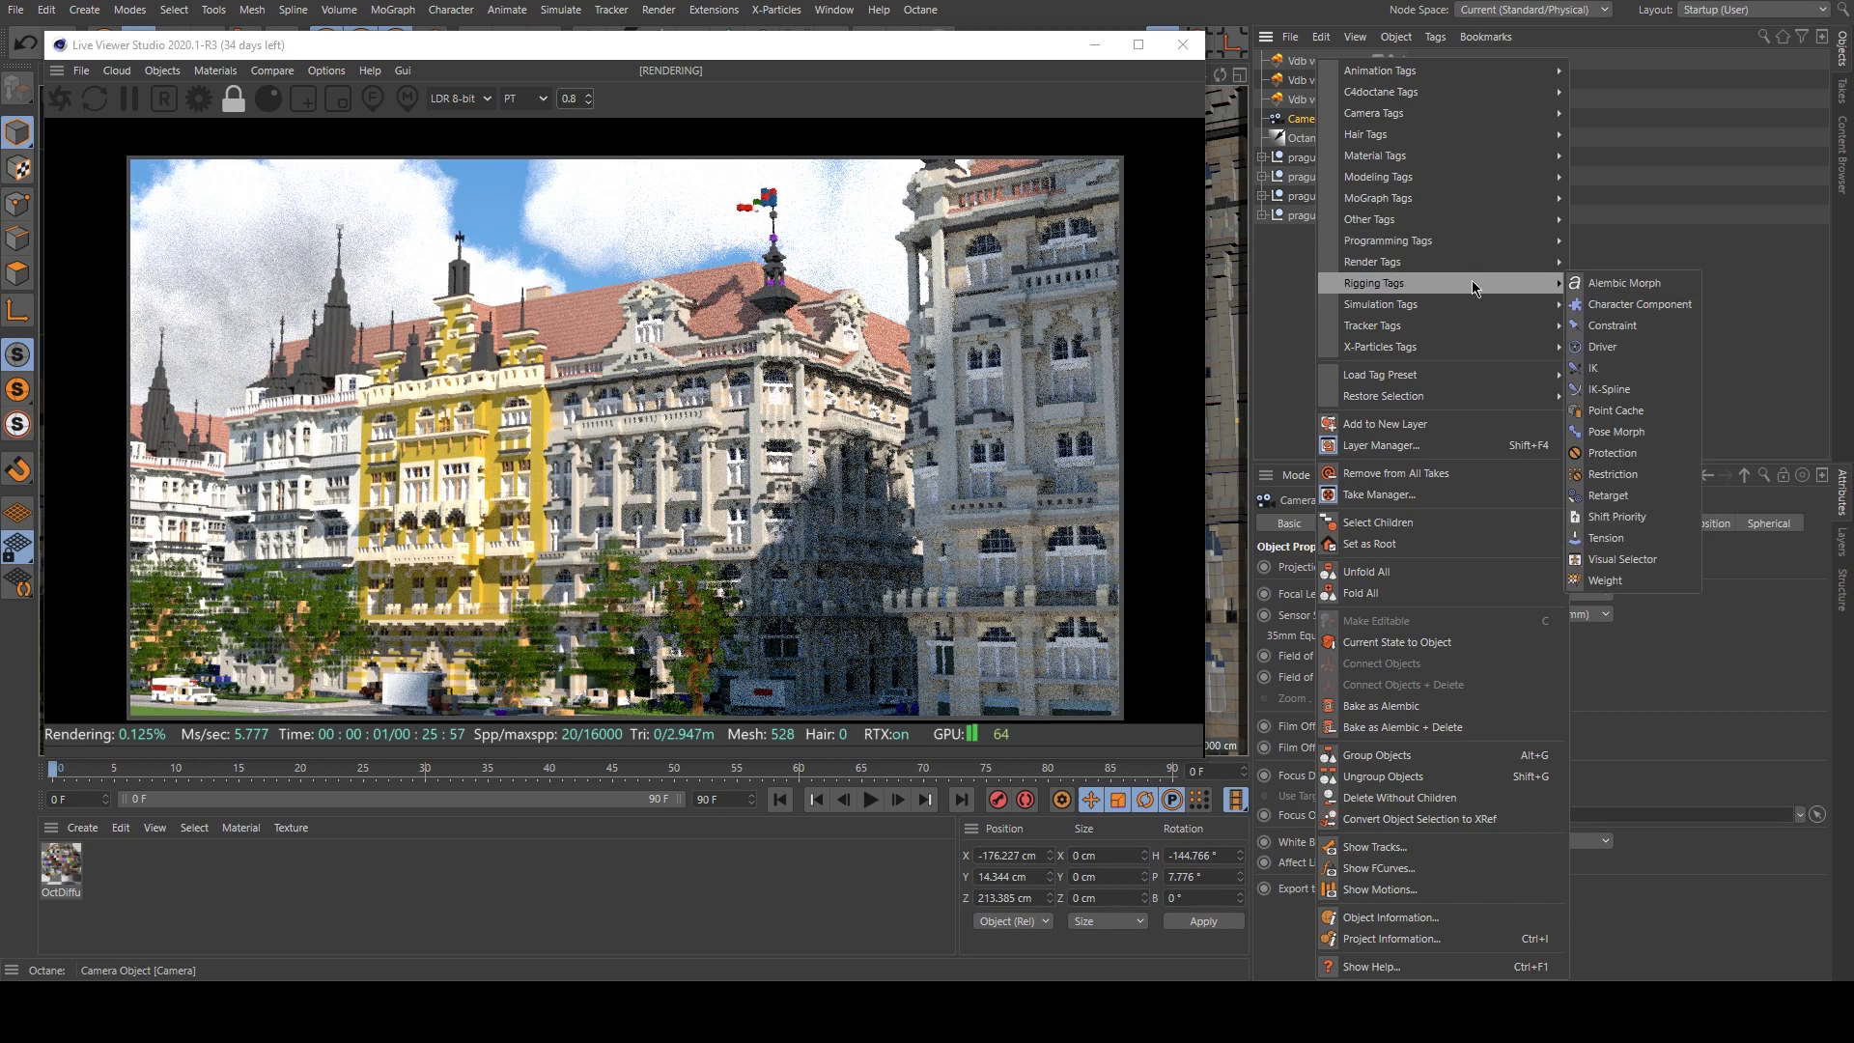
left_click(1619, 461)
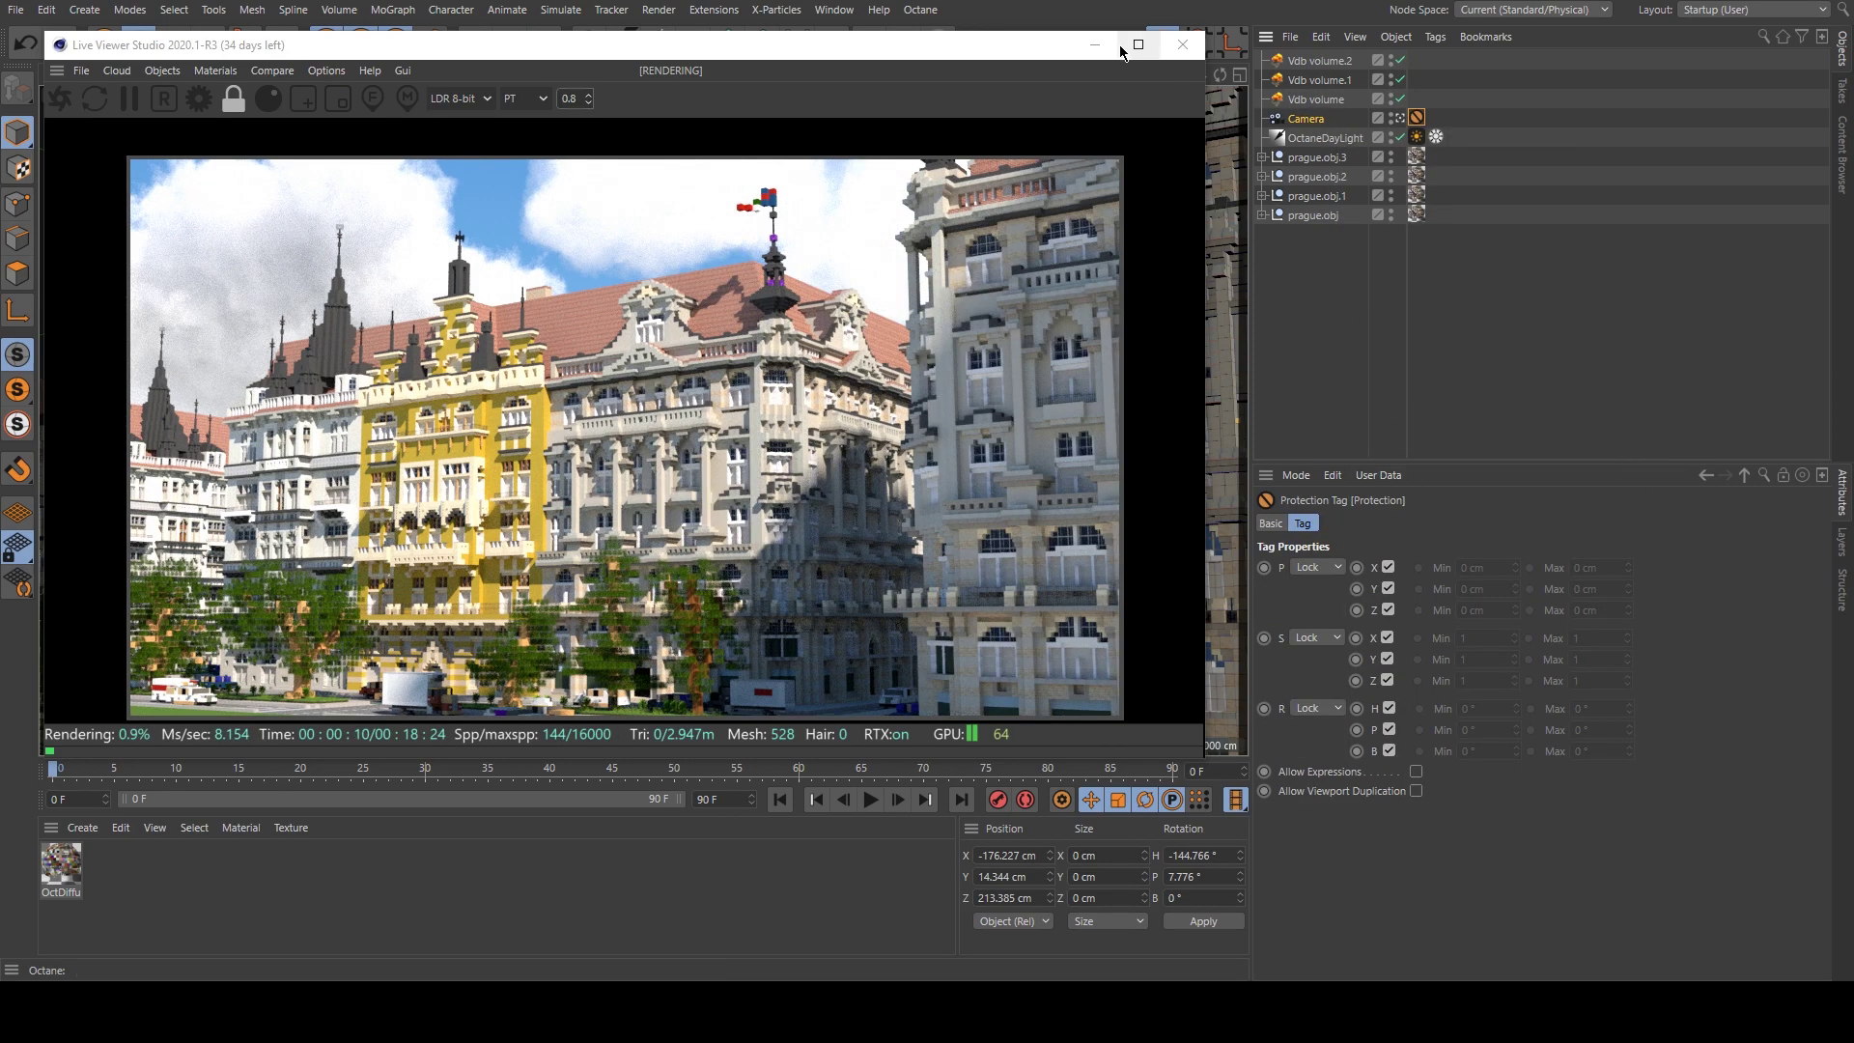
left_click(1182, 45)
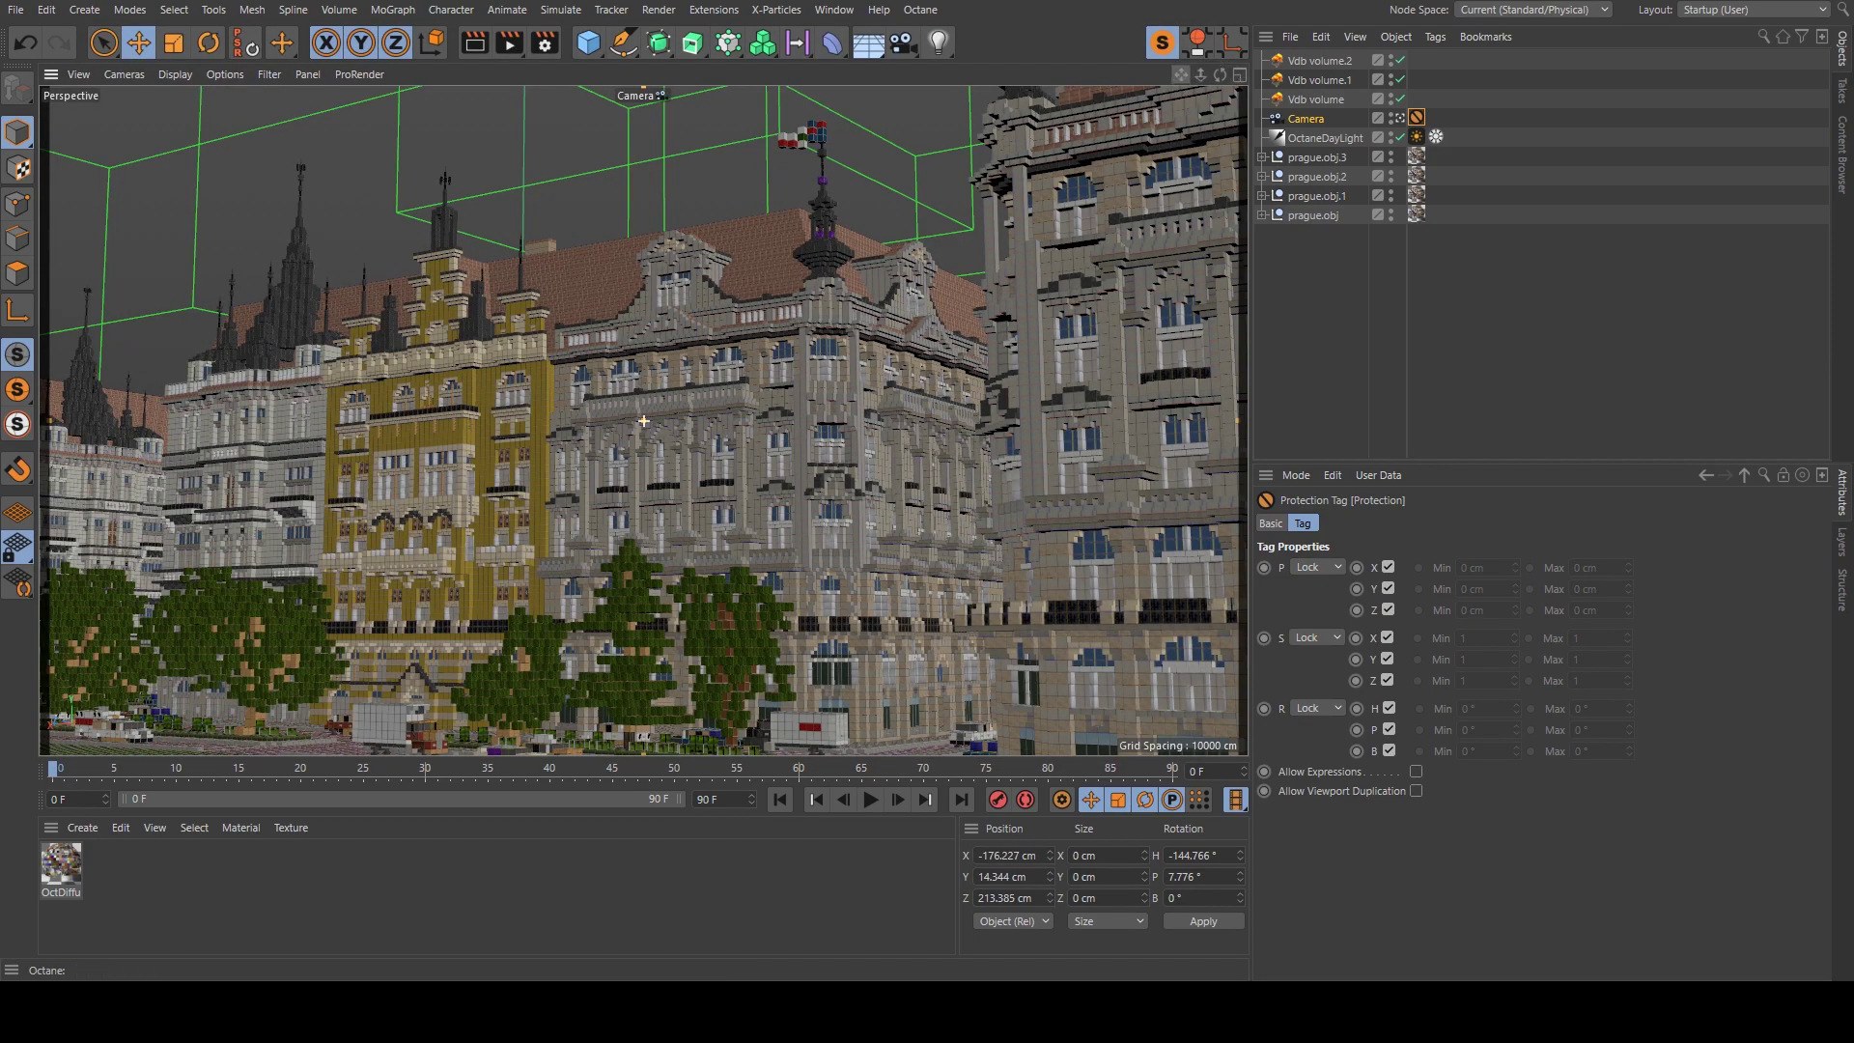
mouse_move(404, 1002)
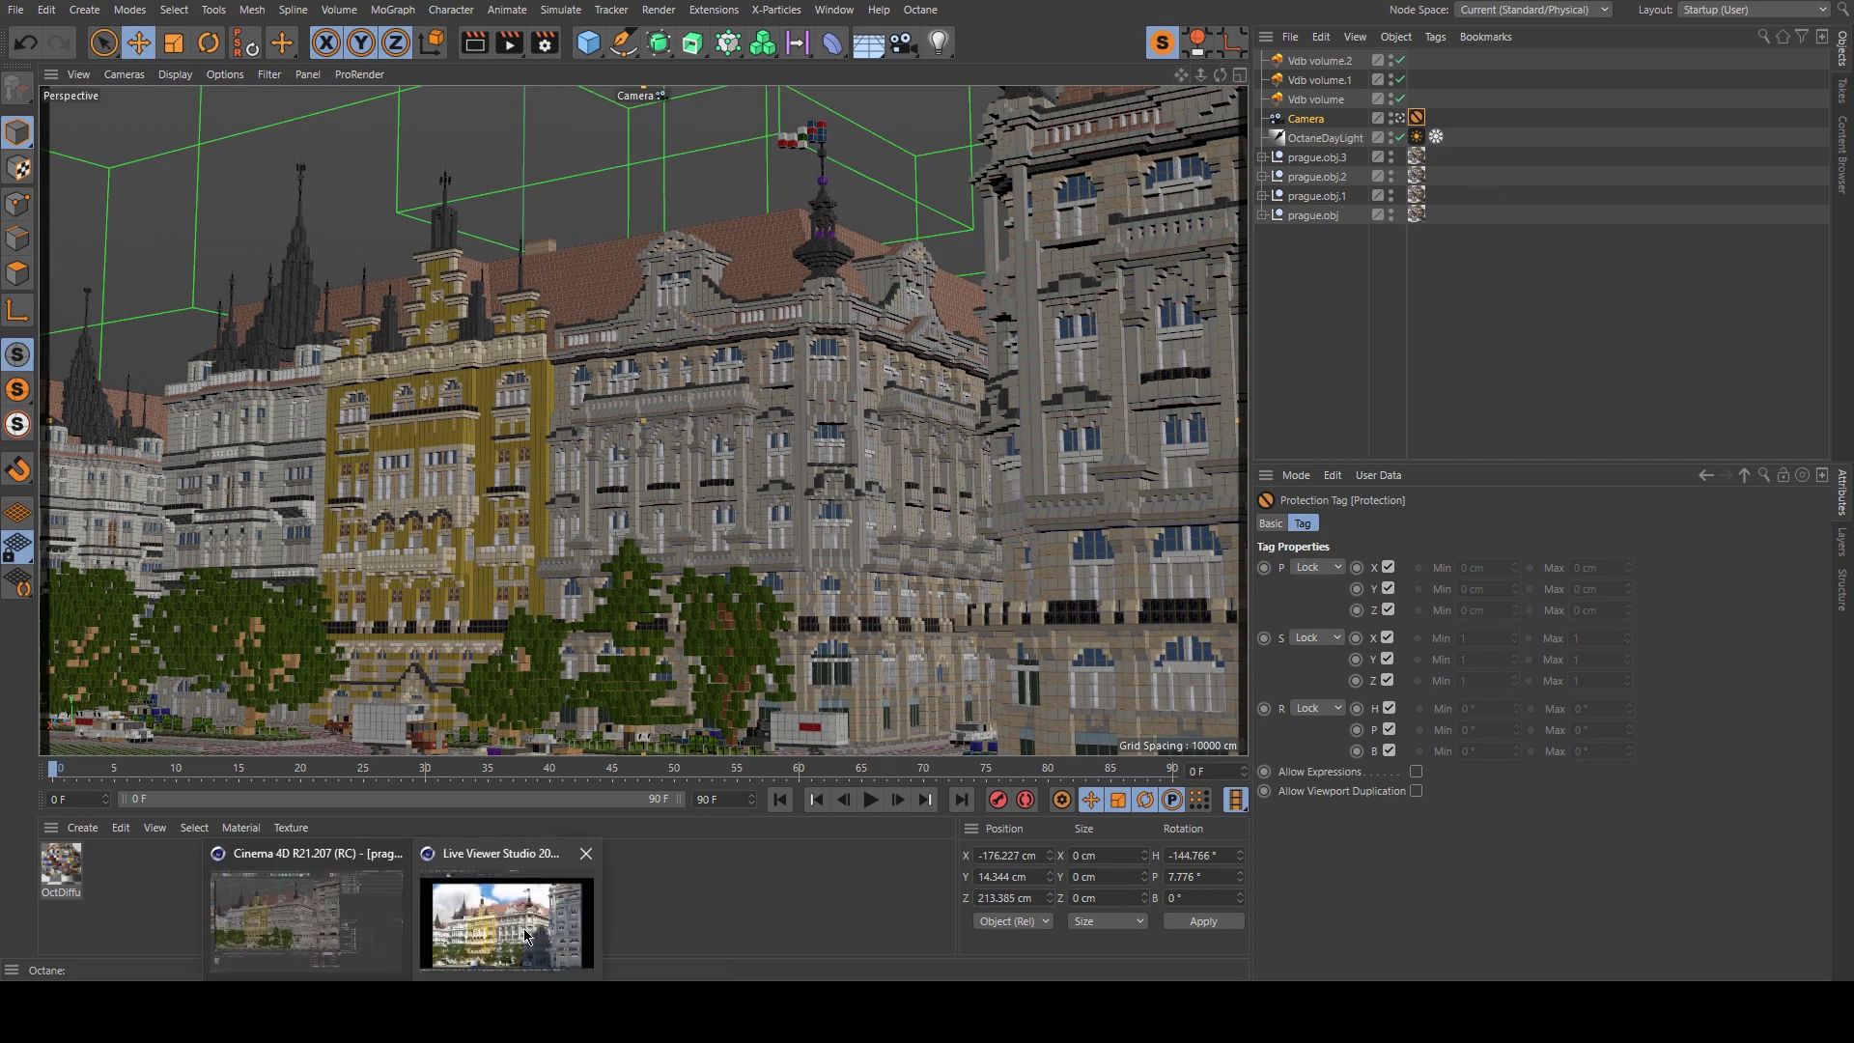
left_click(506, 919)
right_click(1312, 123)
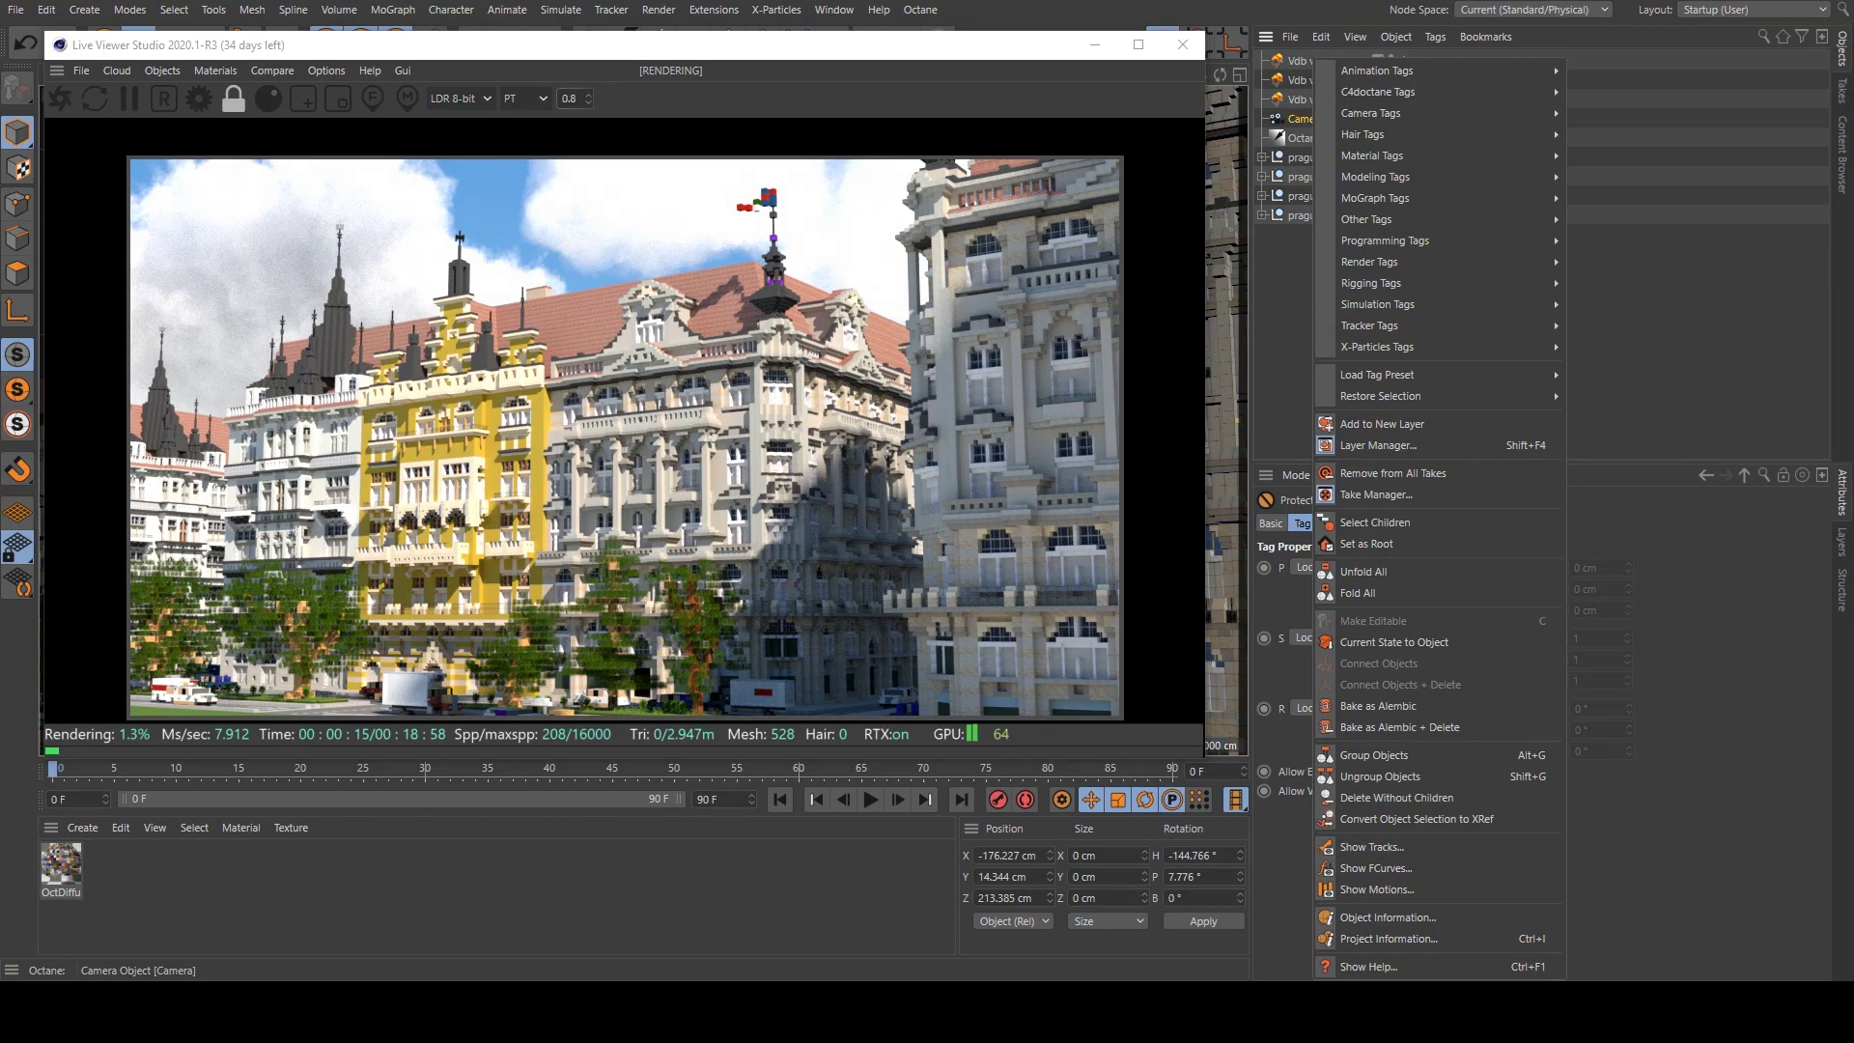
left_click(892, 36)
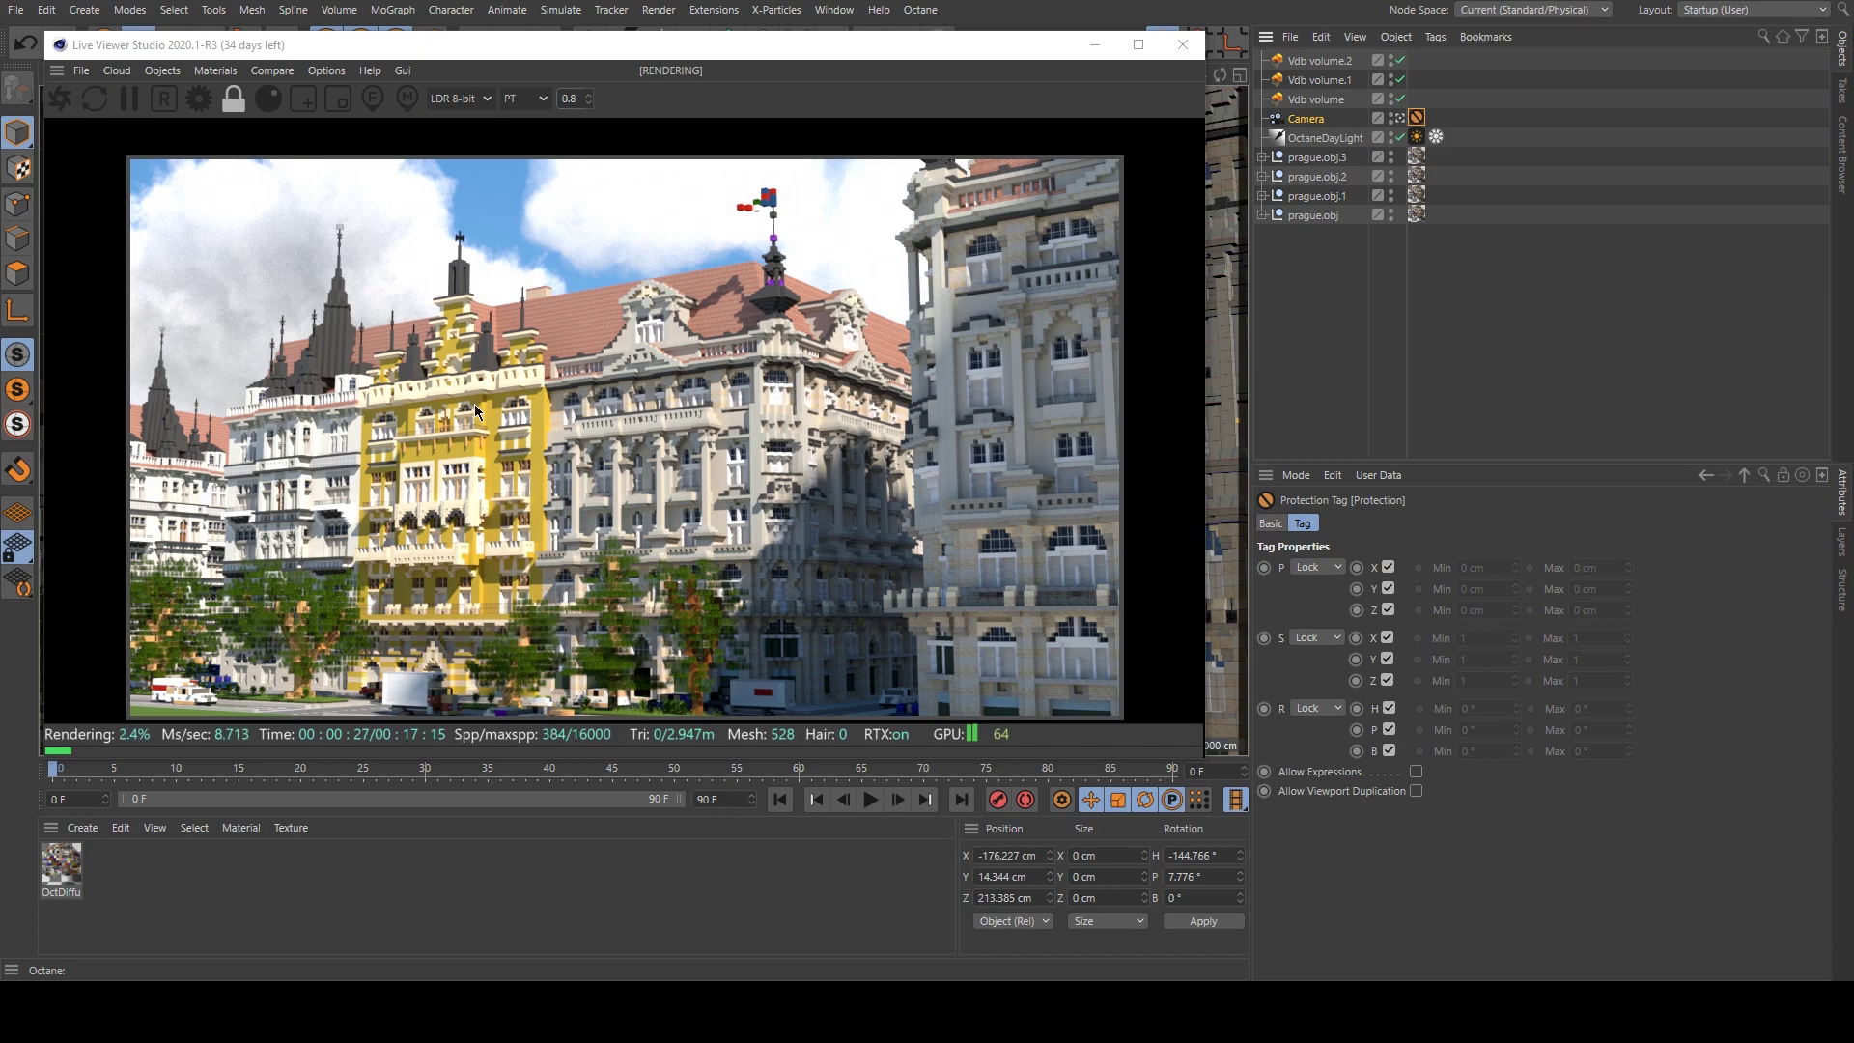
Create an Octane Diffuse material with a dark green diffuse colour and a light green transmission colour.
left_click(214, 70)
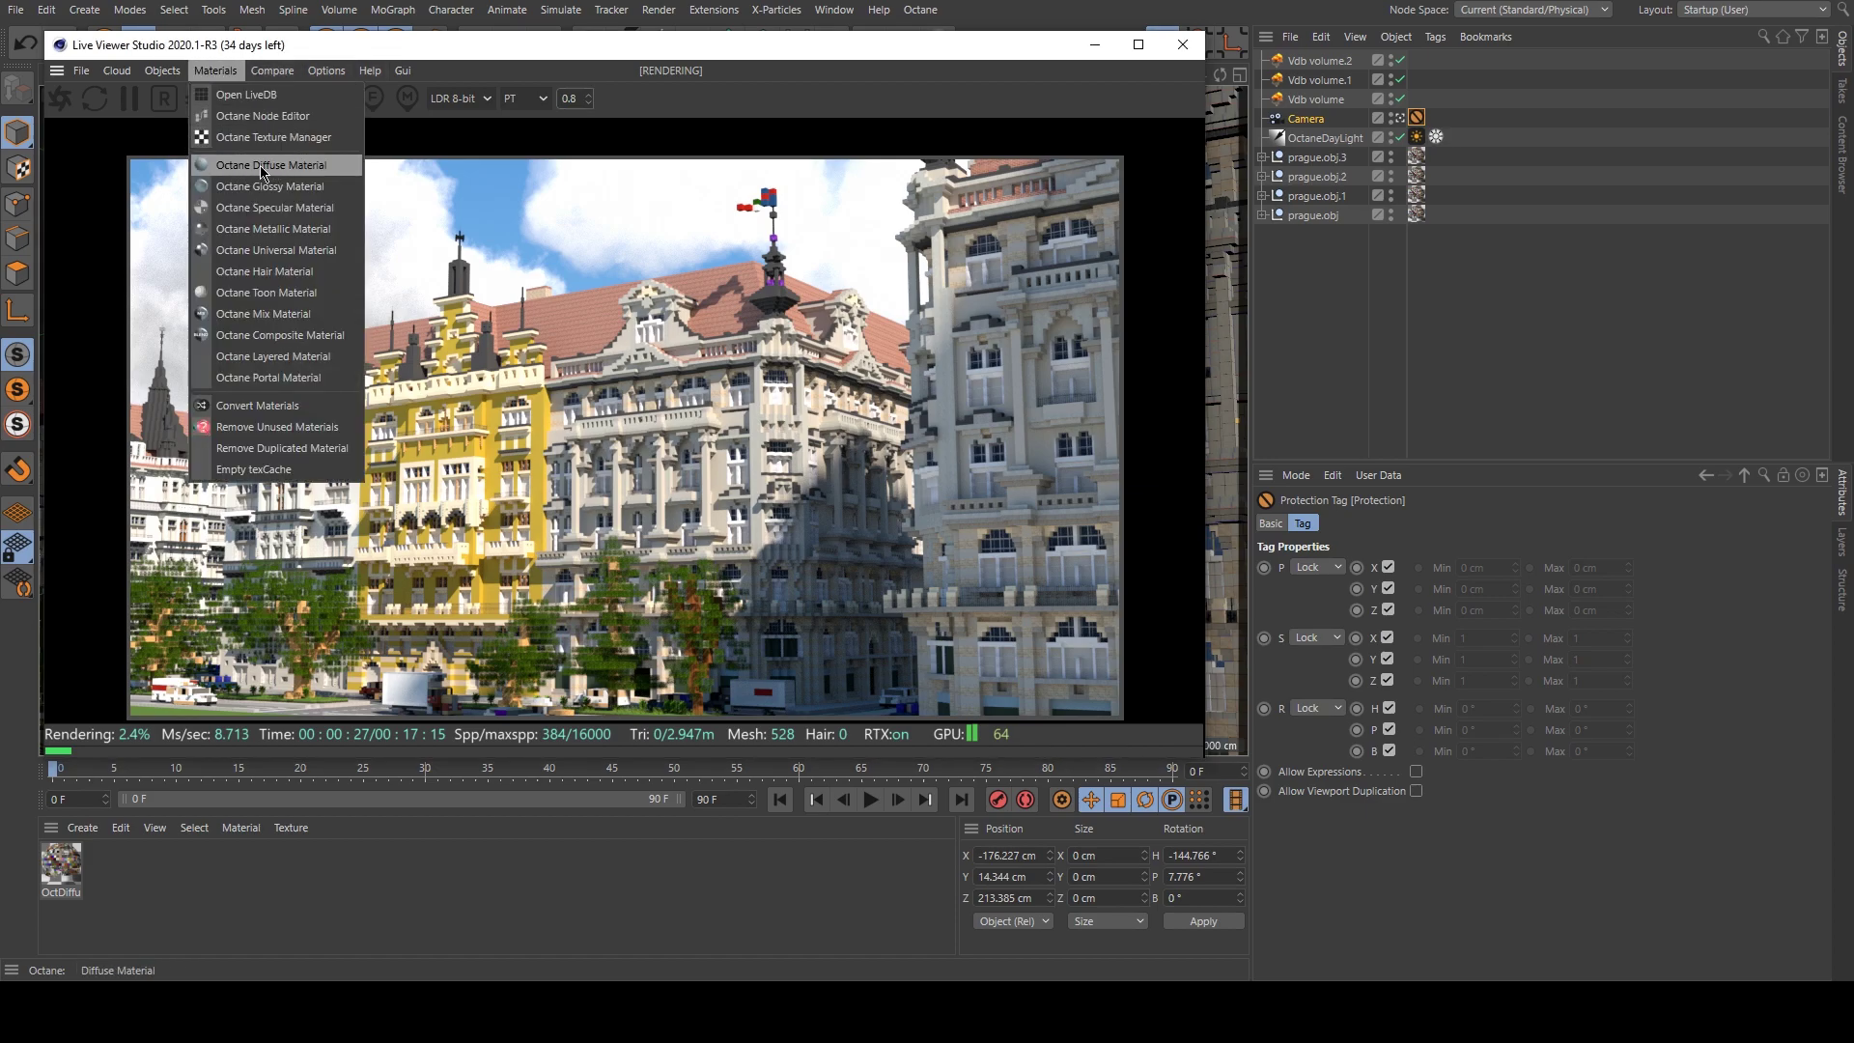
left_click(262, 170)
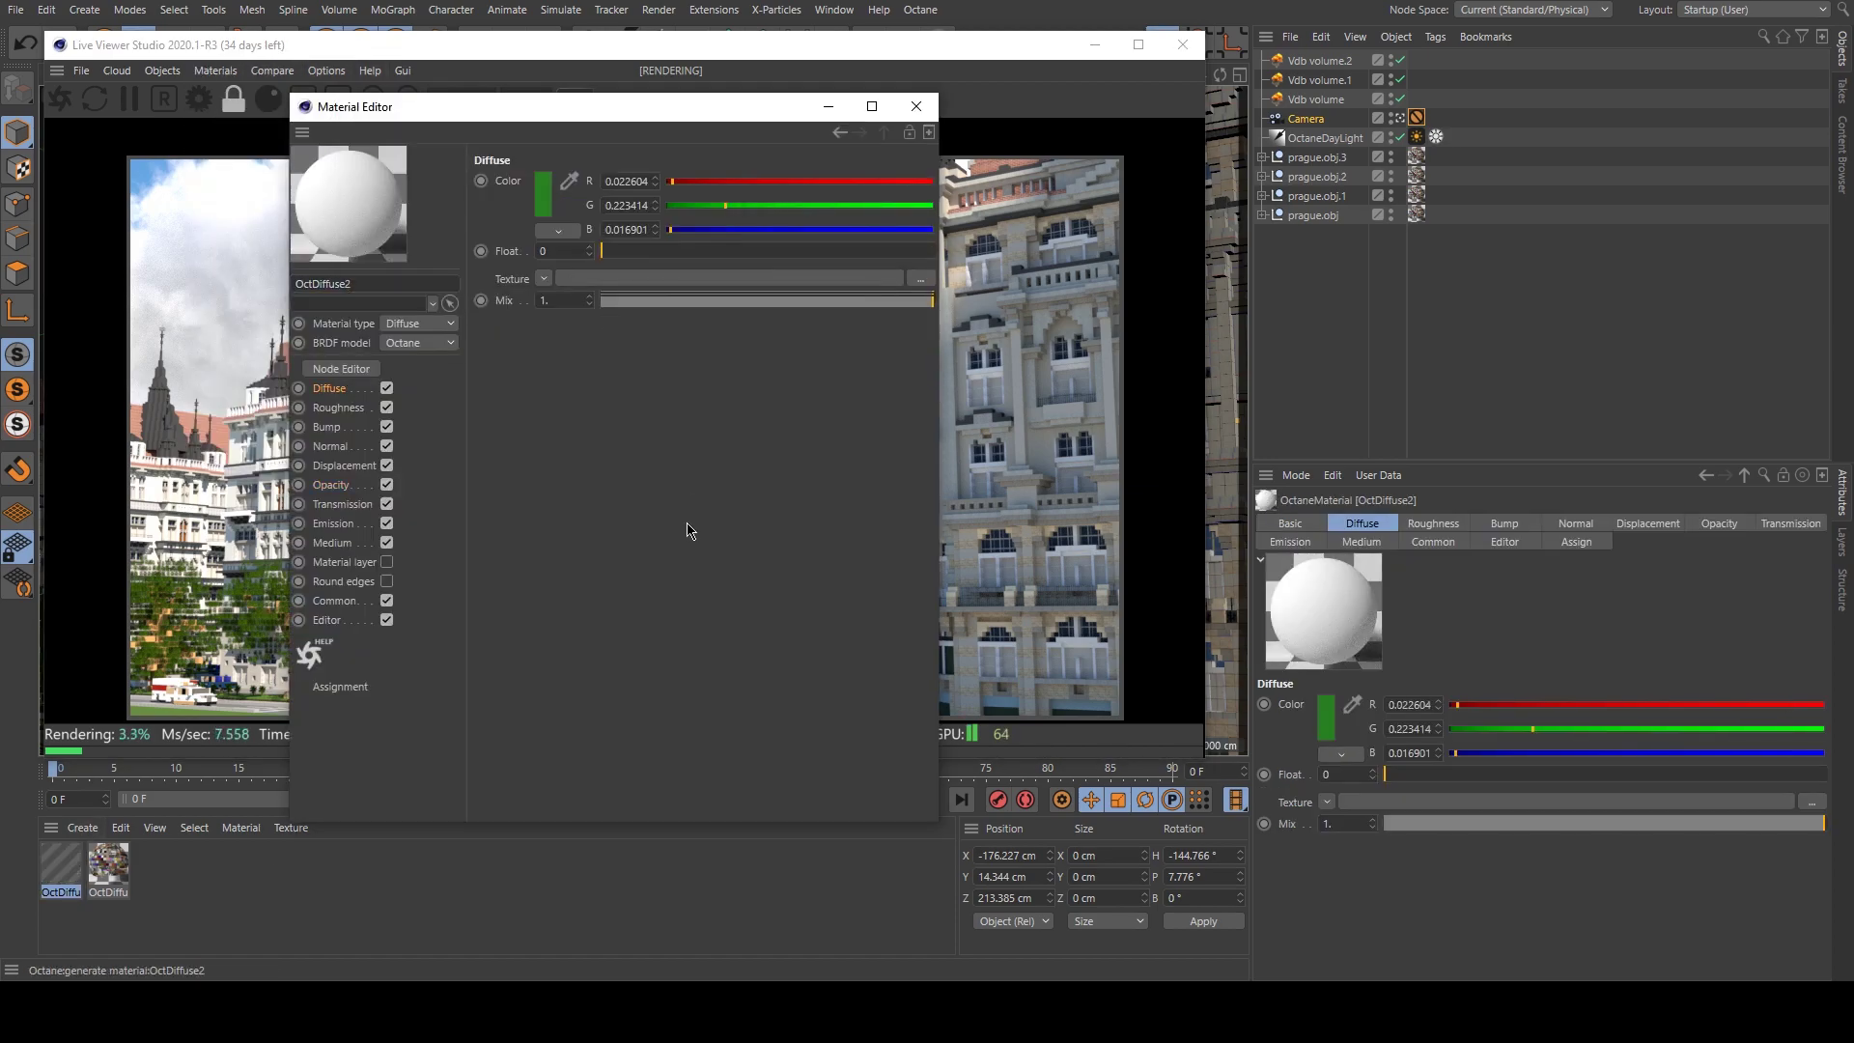
left_click(543, 193)
left_click(342, 504)
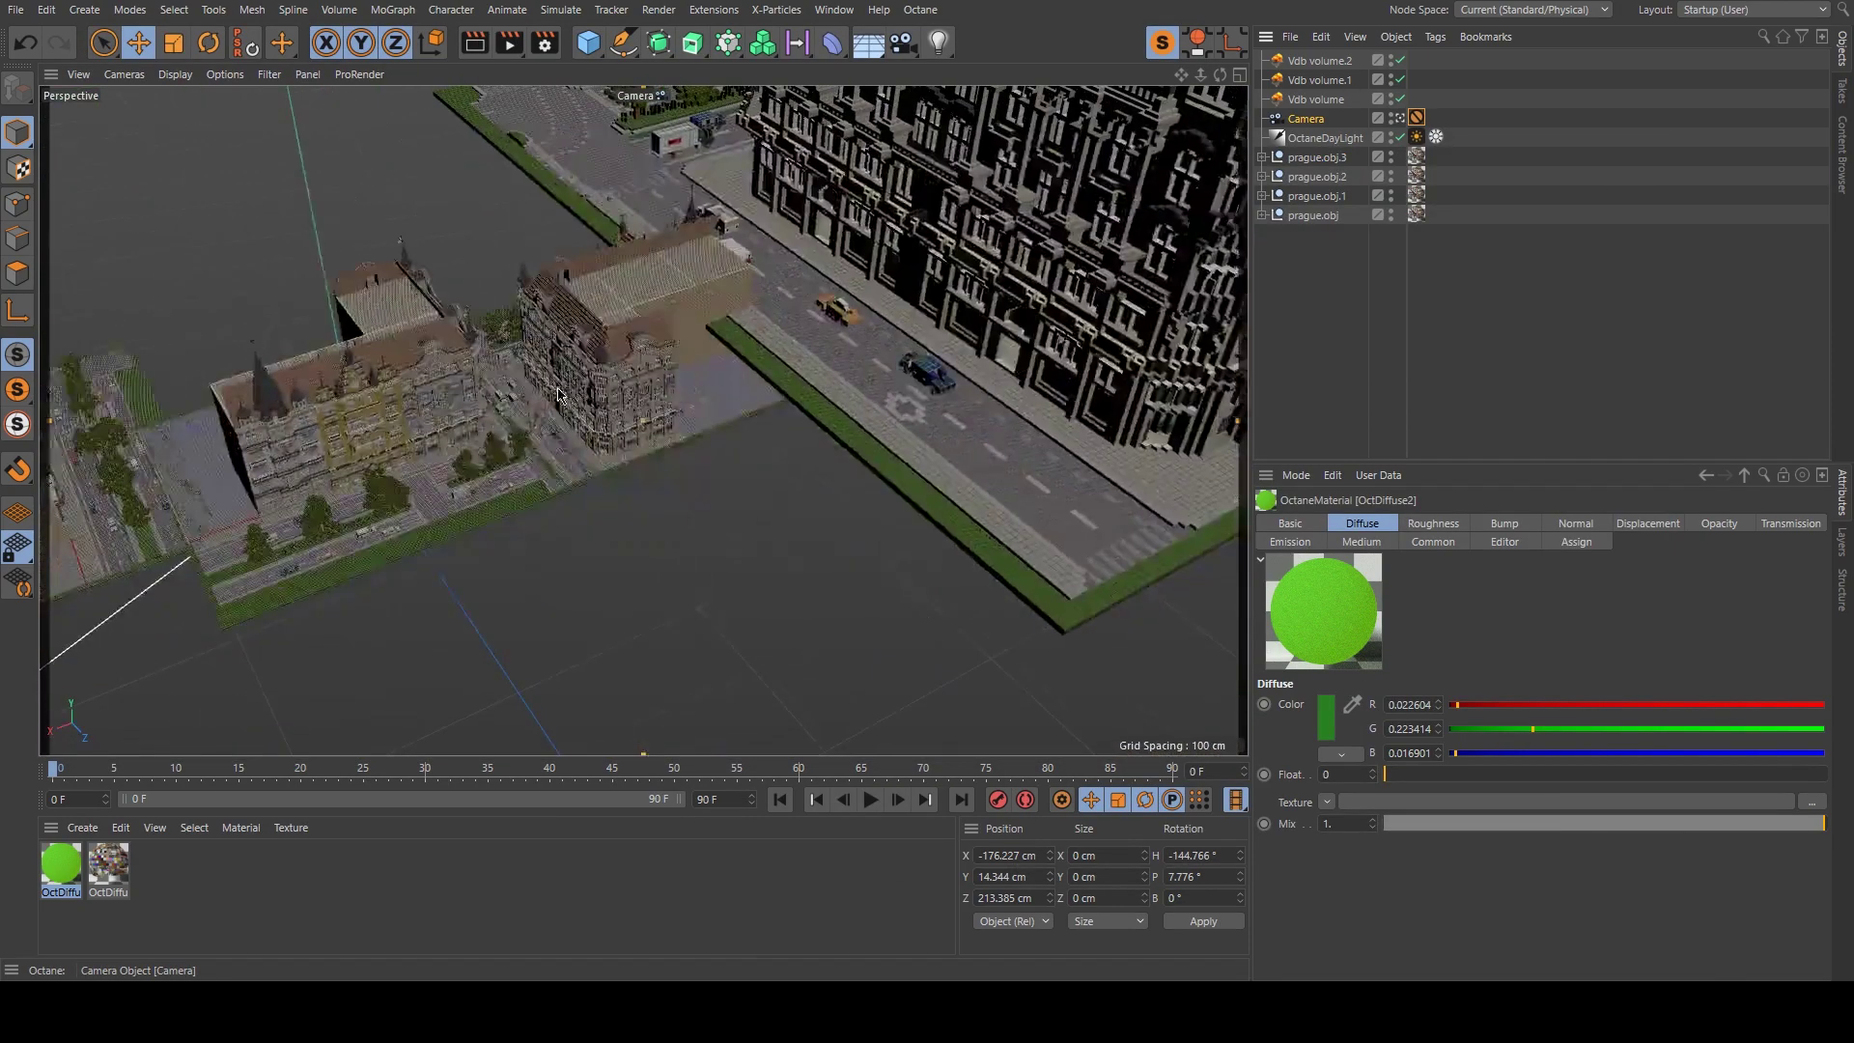
Leave the camera view and apply the green OctDiffuse2 material to the tree foliage of the street scene.
left_click(1400, 118)
scroll(558, 415, "up", 6)
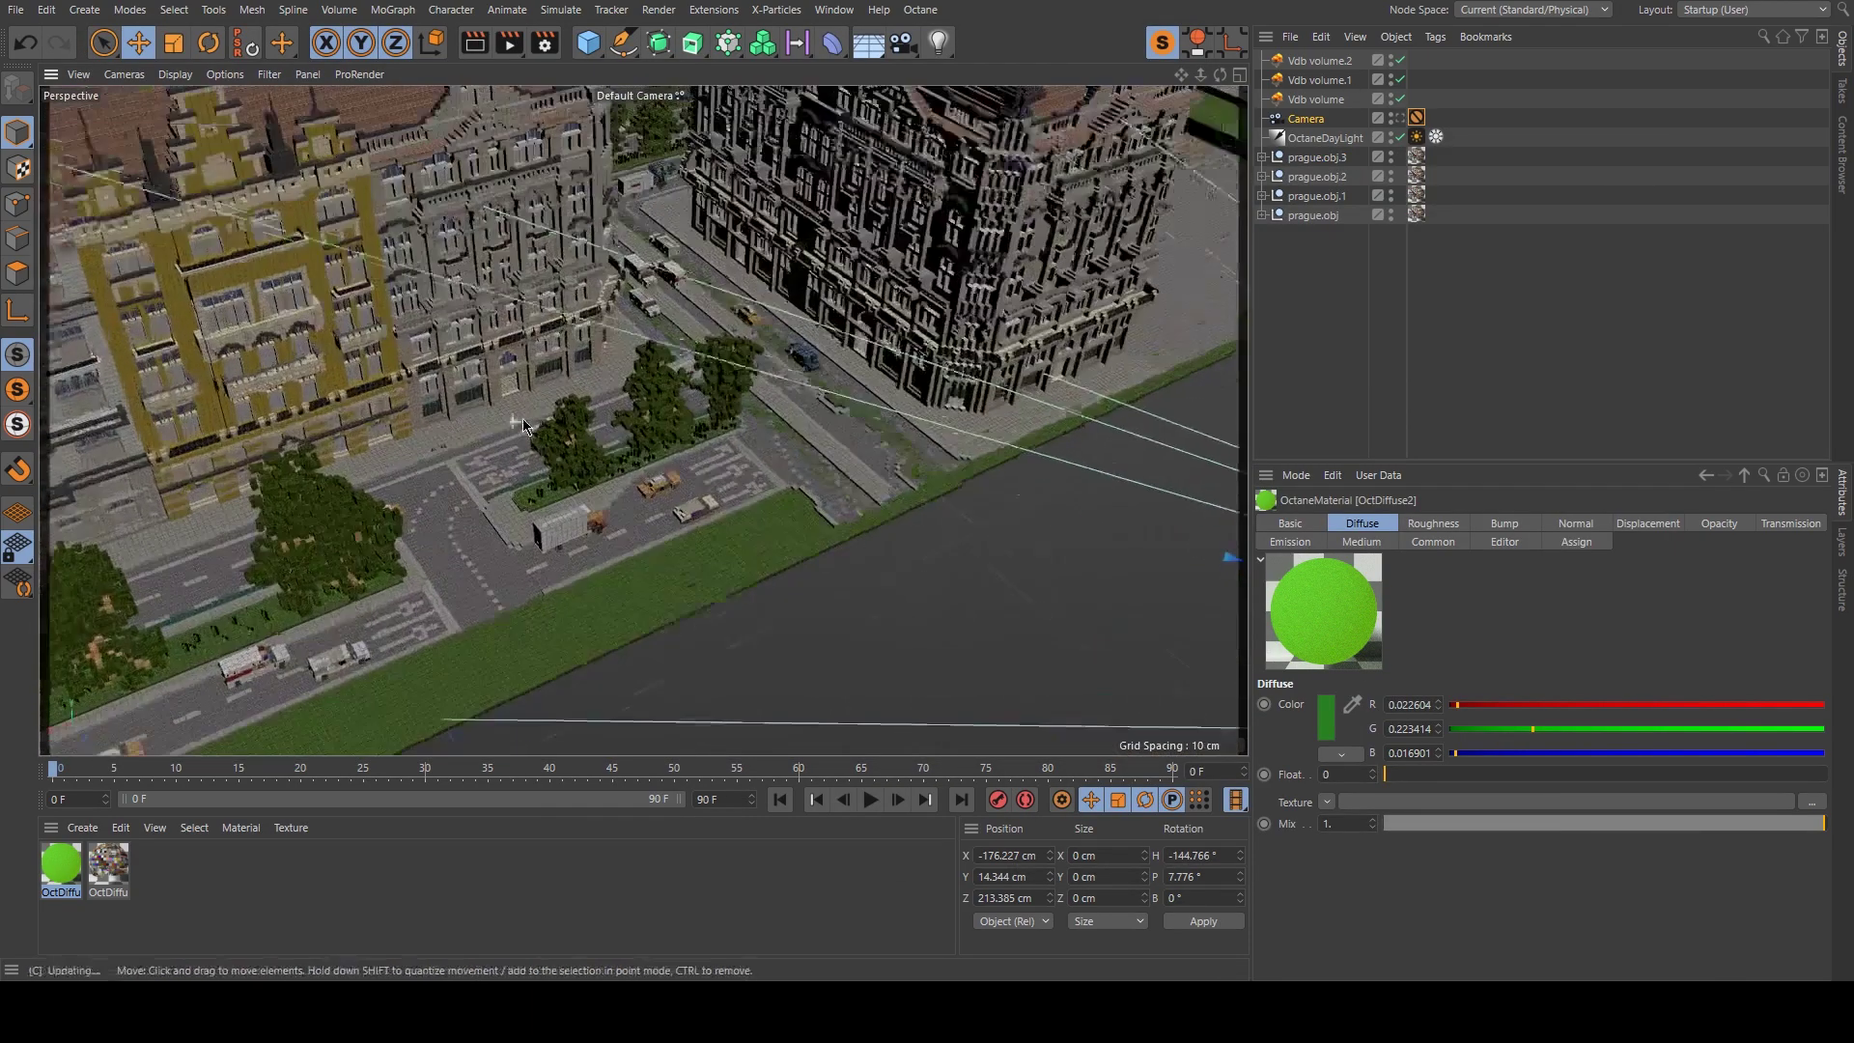
left_click_drag(599, 415, 541, 392, "alt")
left_click_drag(50, 892, 586, 414)
scroll(773, 538, "down", 4)
left_click_drag(773, 538, 444, 813, "alt")
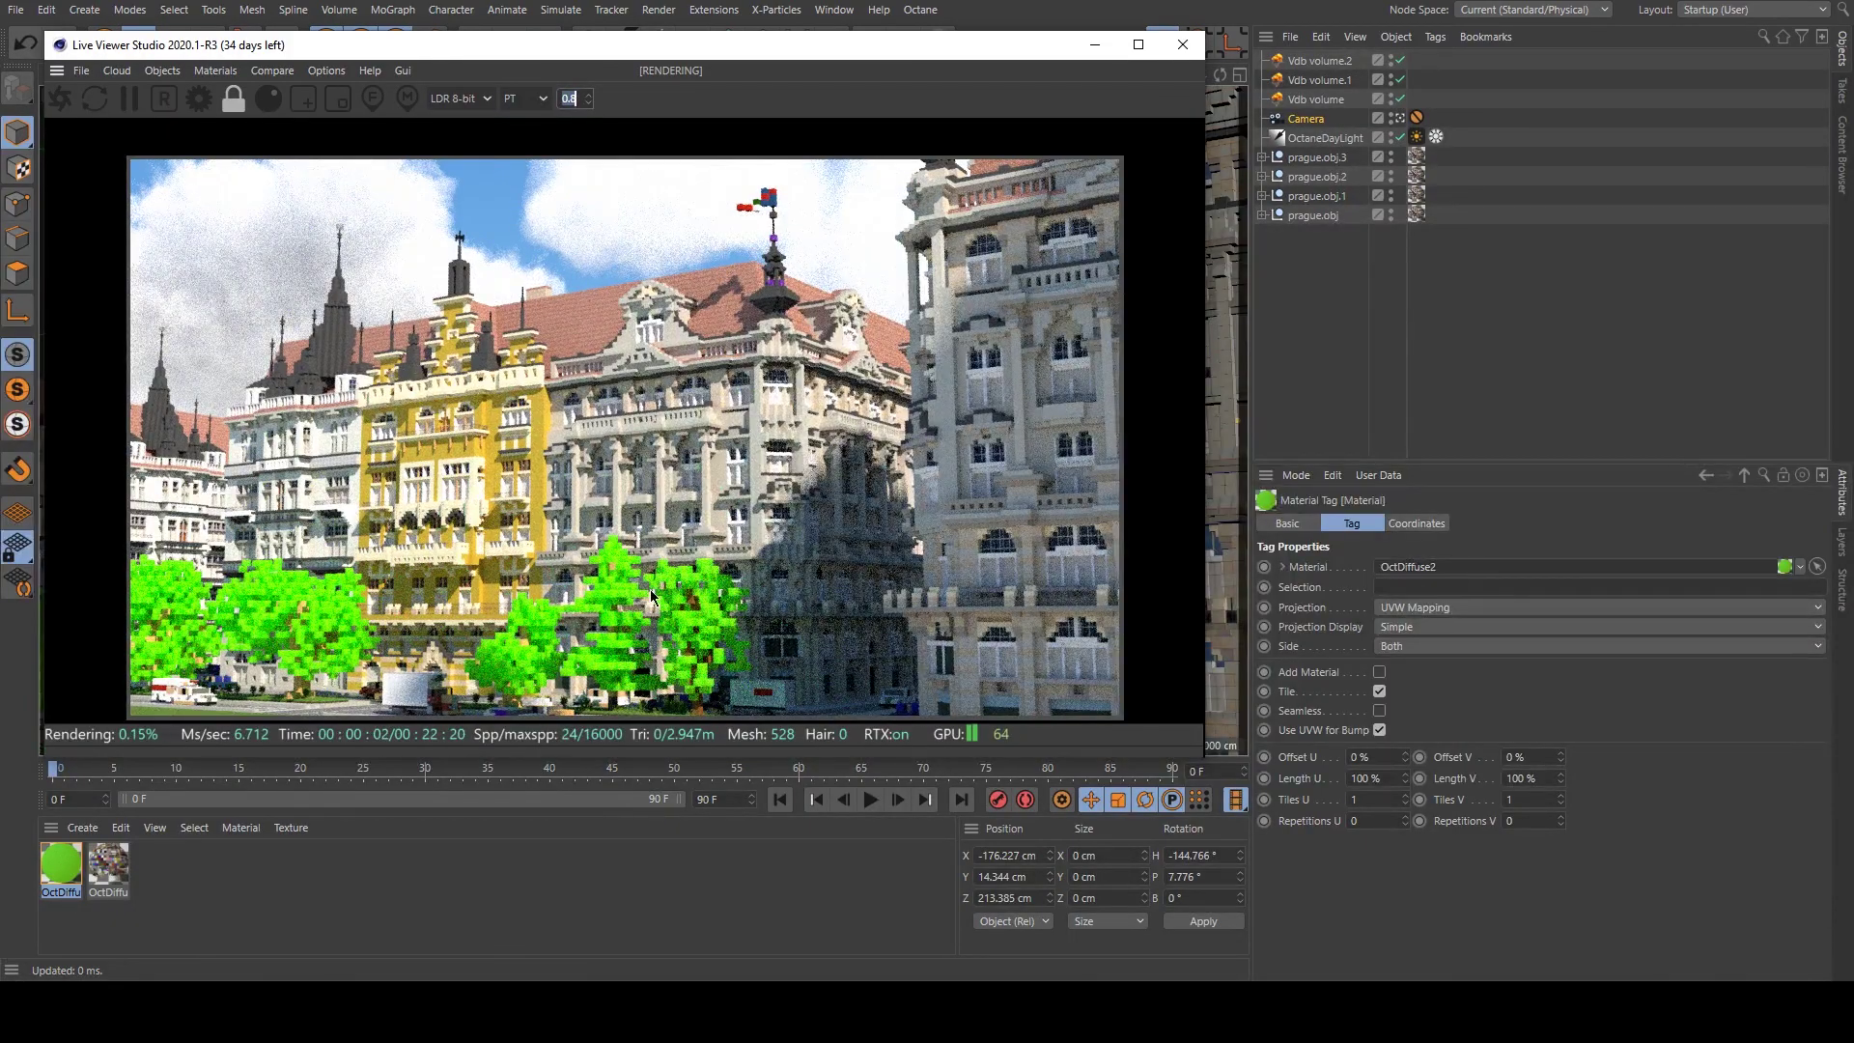
Disable the Roughness, Bump, Normal, Displacement and Emission channels of the OctDiffuse2 foliage material.
double_click(61, 862)
left_click_drag(579, 107, 1424, 60)
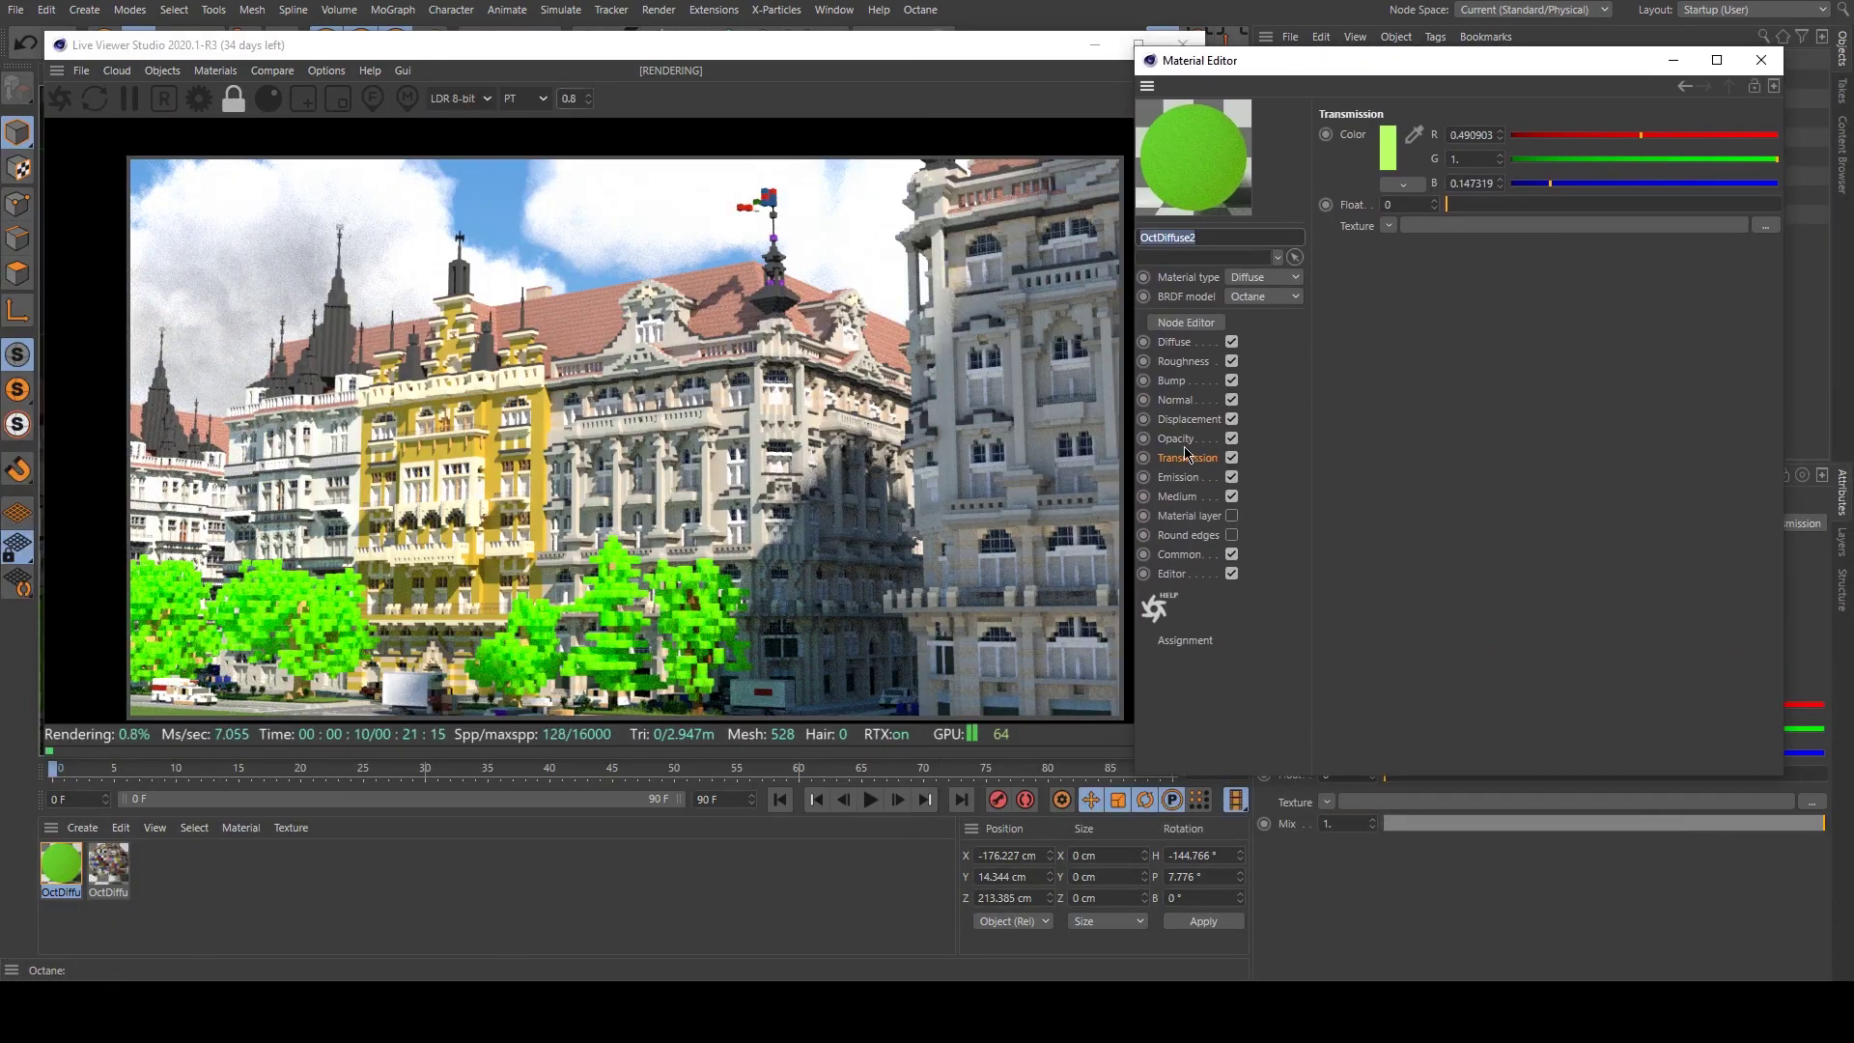
left_click(1177, 439)
left_click(1389, 226)
left_click(1188, 458)
left_click(1231, 361)
left_click(1232, 380)
left_click(1232, 400)
left_click(1231, 419)
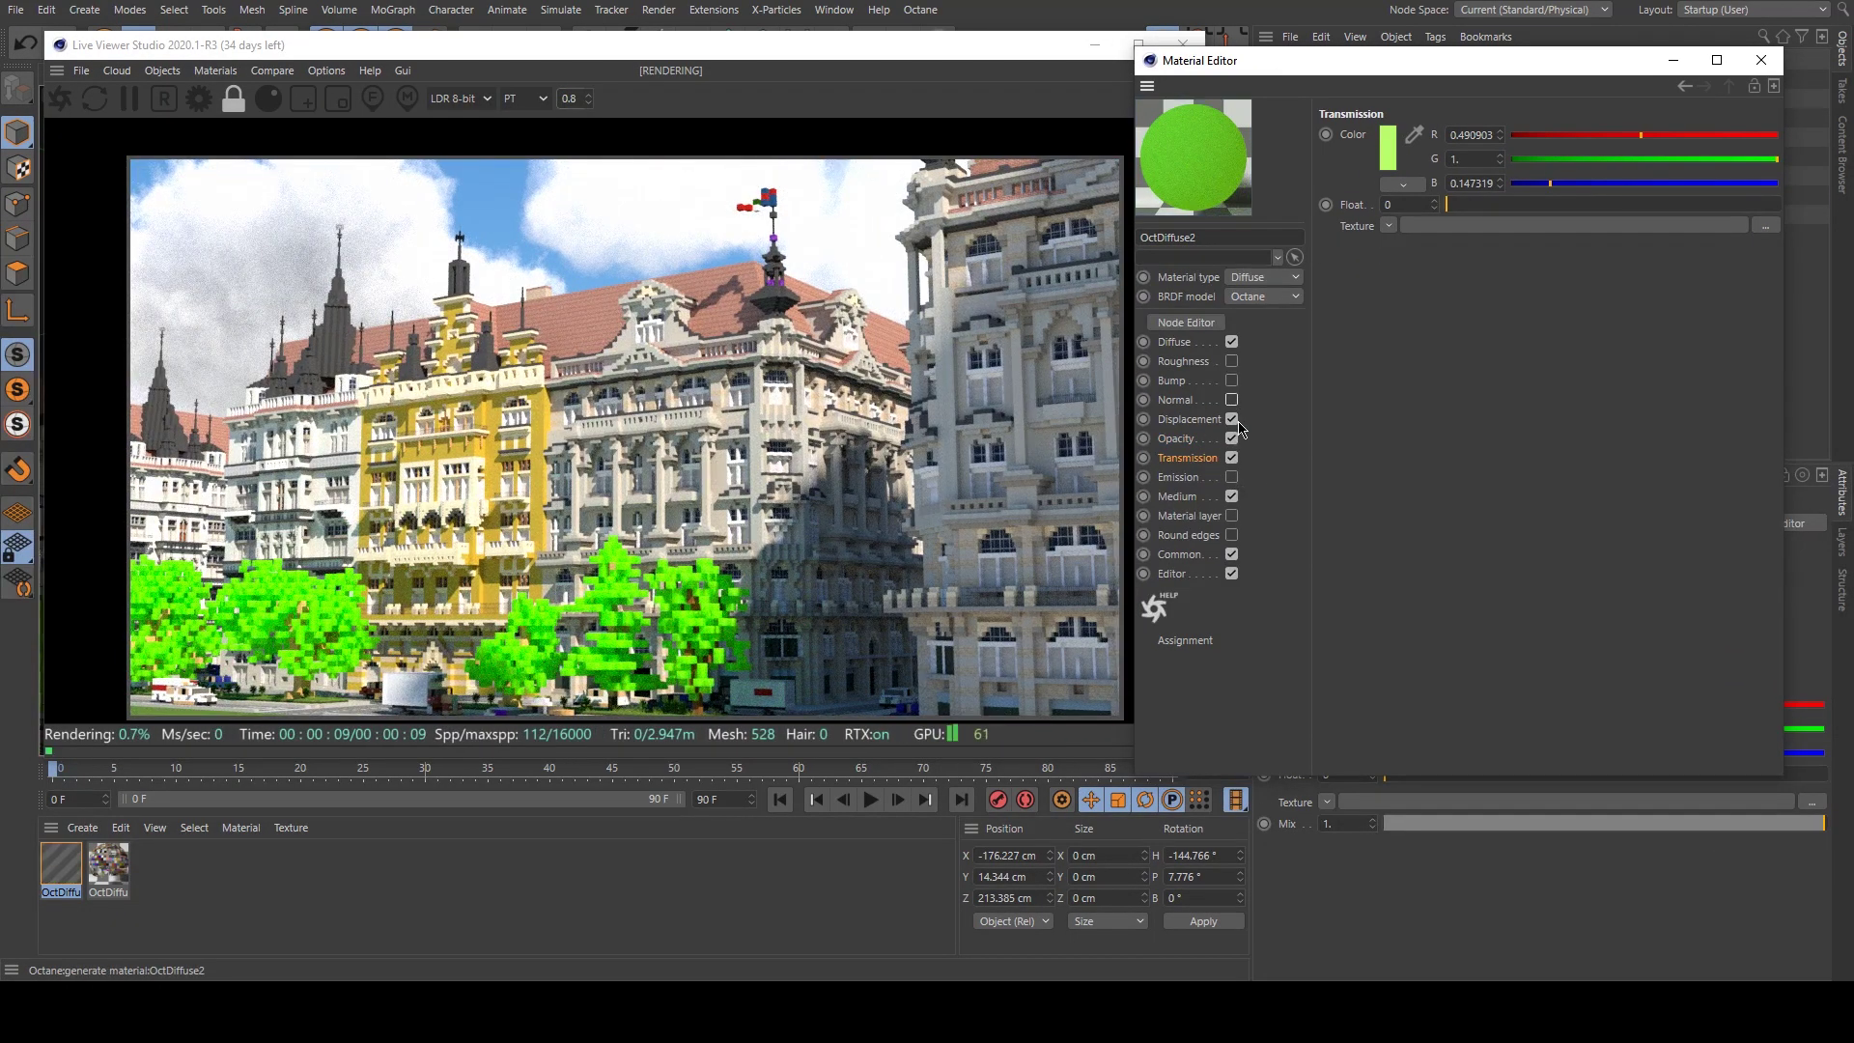
Add a Noise shader to the foliage material's opacity, using Electric noise, World space and a Global Scale of 25%.
left_click(1177, 438)
left_click(1387, 232)
left_click(1401, 506)
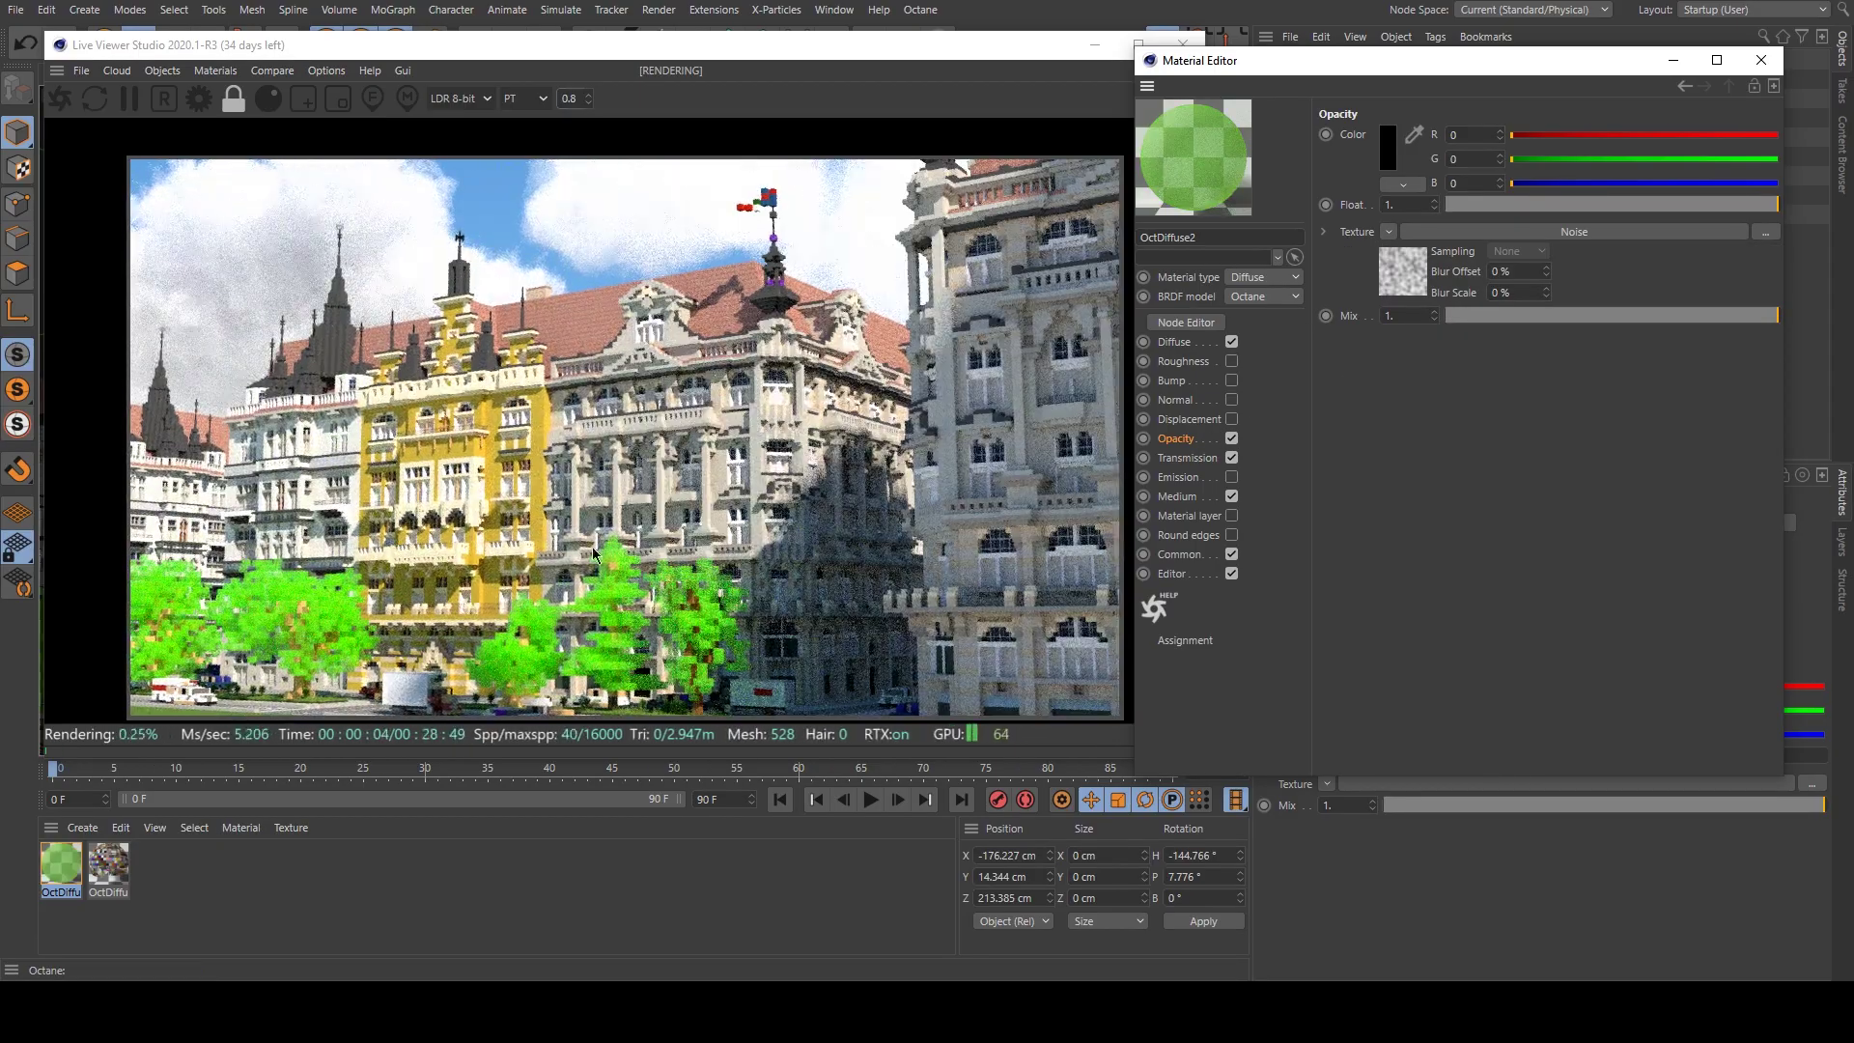
left_click(1408, 271)
left_click(1478, 372)
left_click(1477, 452)
double_click(1459, 393)
type("25")
key("Return")
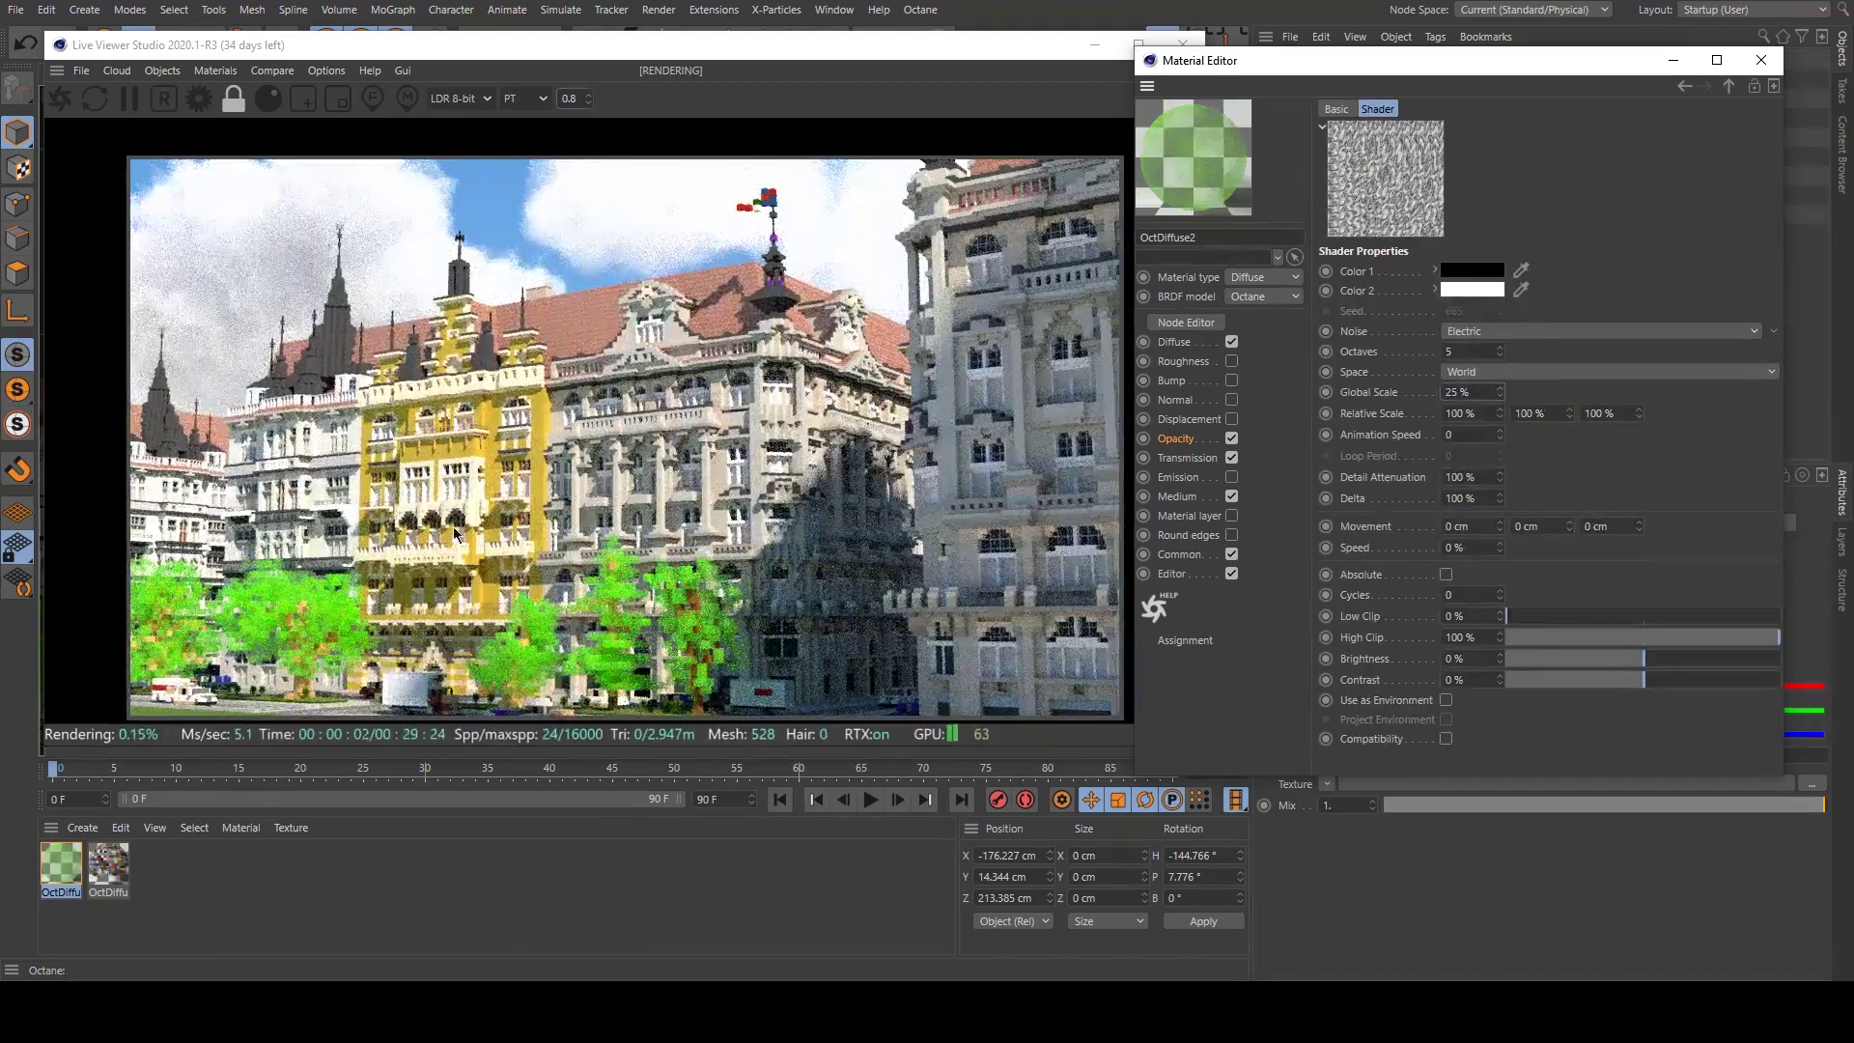
Adjust the transmission colour of the foliage material.
left_click(1188, 458)
left_click(1388, 154)
left_click(1356, 225)
Lower the opacity noise's High Clip and darken the foliage's diffuse colour to R 0.01303, G 0.112805, B 0.010007.
left_click(1176, 438)
left_click(1407, 271)
mouse_move(1509, 617)
left_mouse_down()
mouse_move(1622, 617)
mouse_move(1506, 616)
left_mouse_up()
left_click_drag(1779, 638, 1700, 657)
left_click(1196, 343)
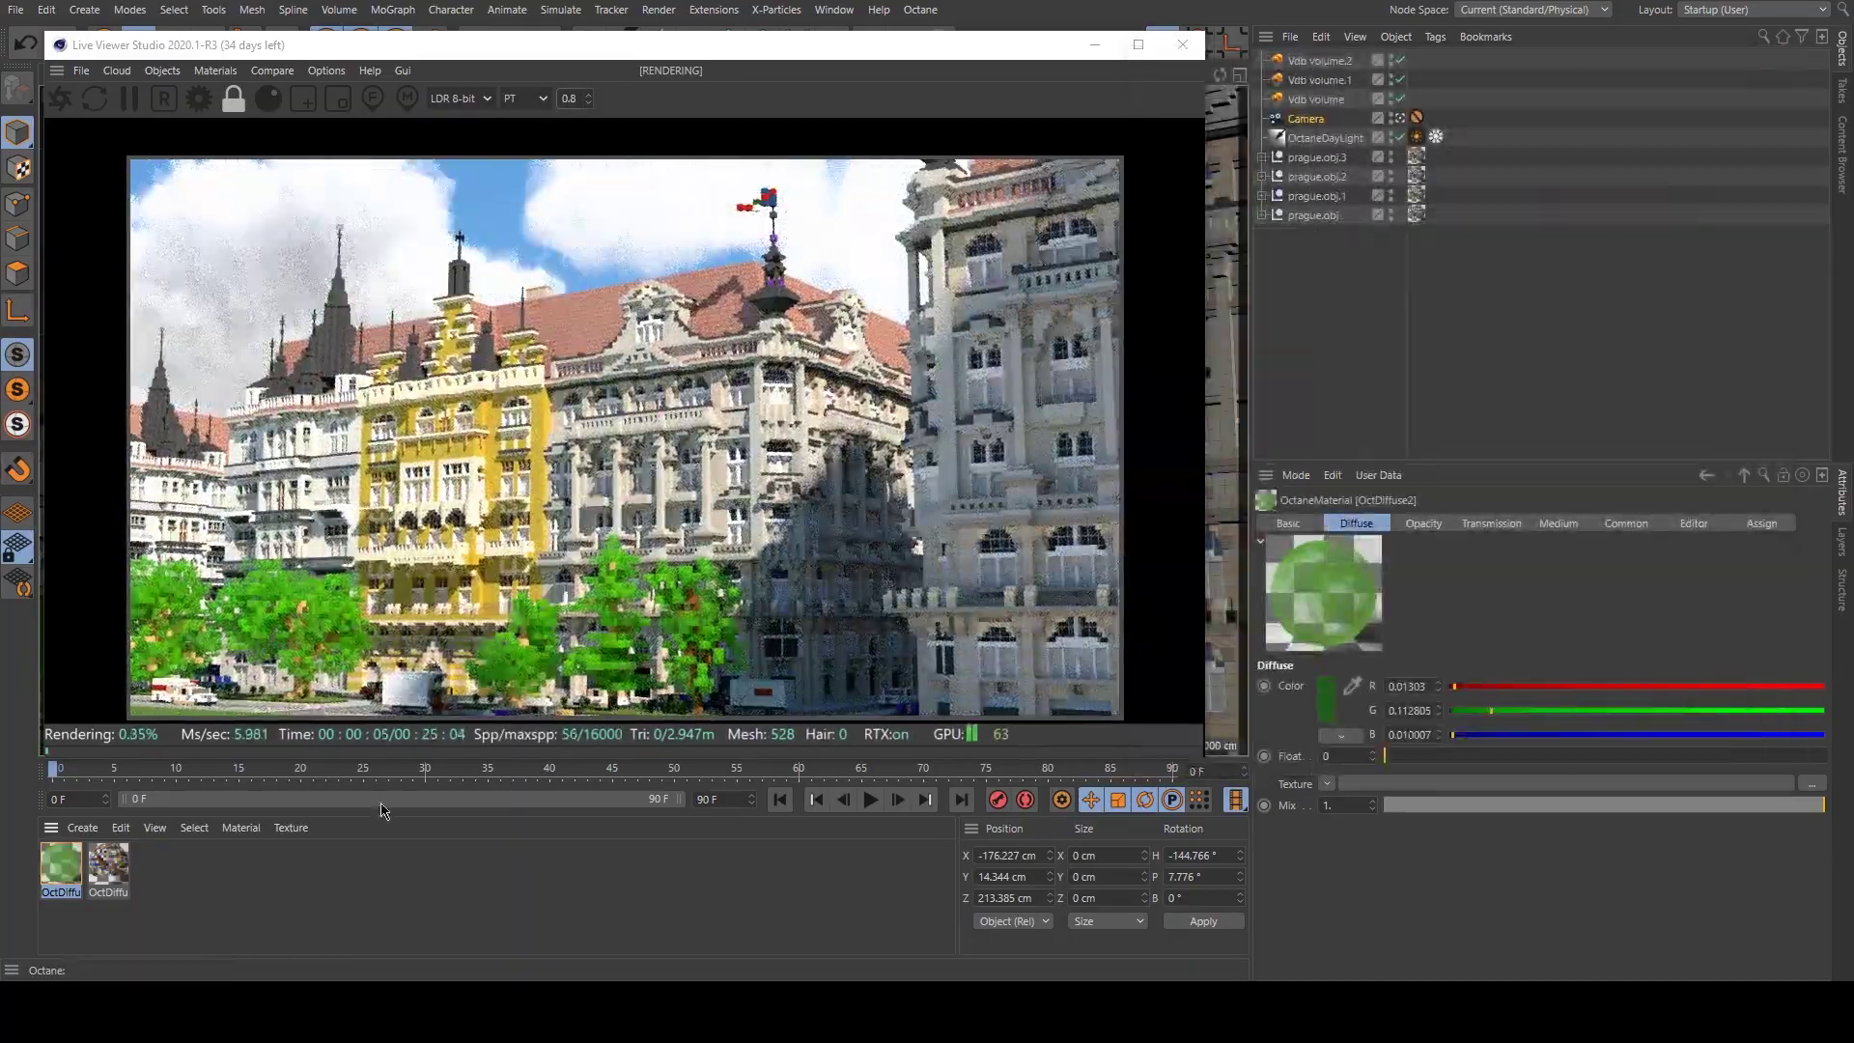
Make the Live Viewer window slightly taller and add an OctaneCameraTag to the Camera.
left_click_drag(332, 762, 332, 792)
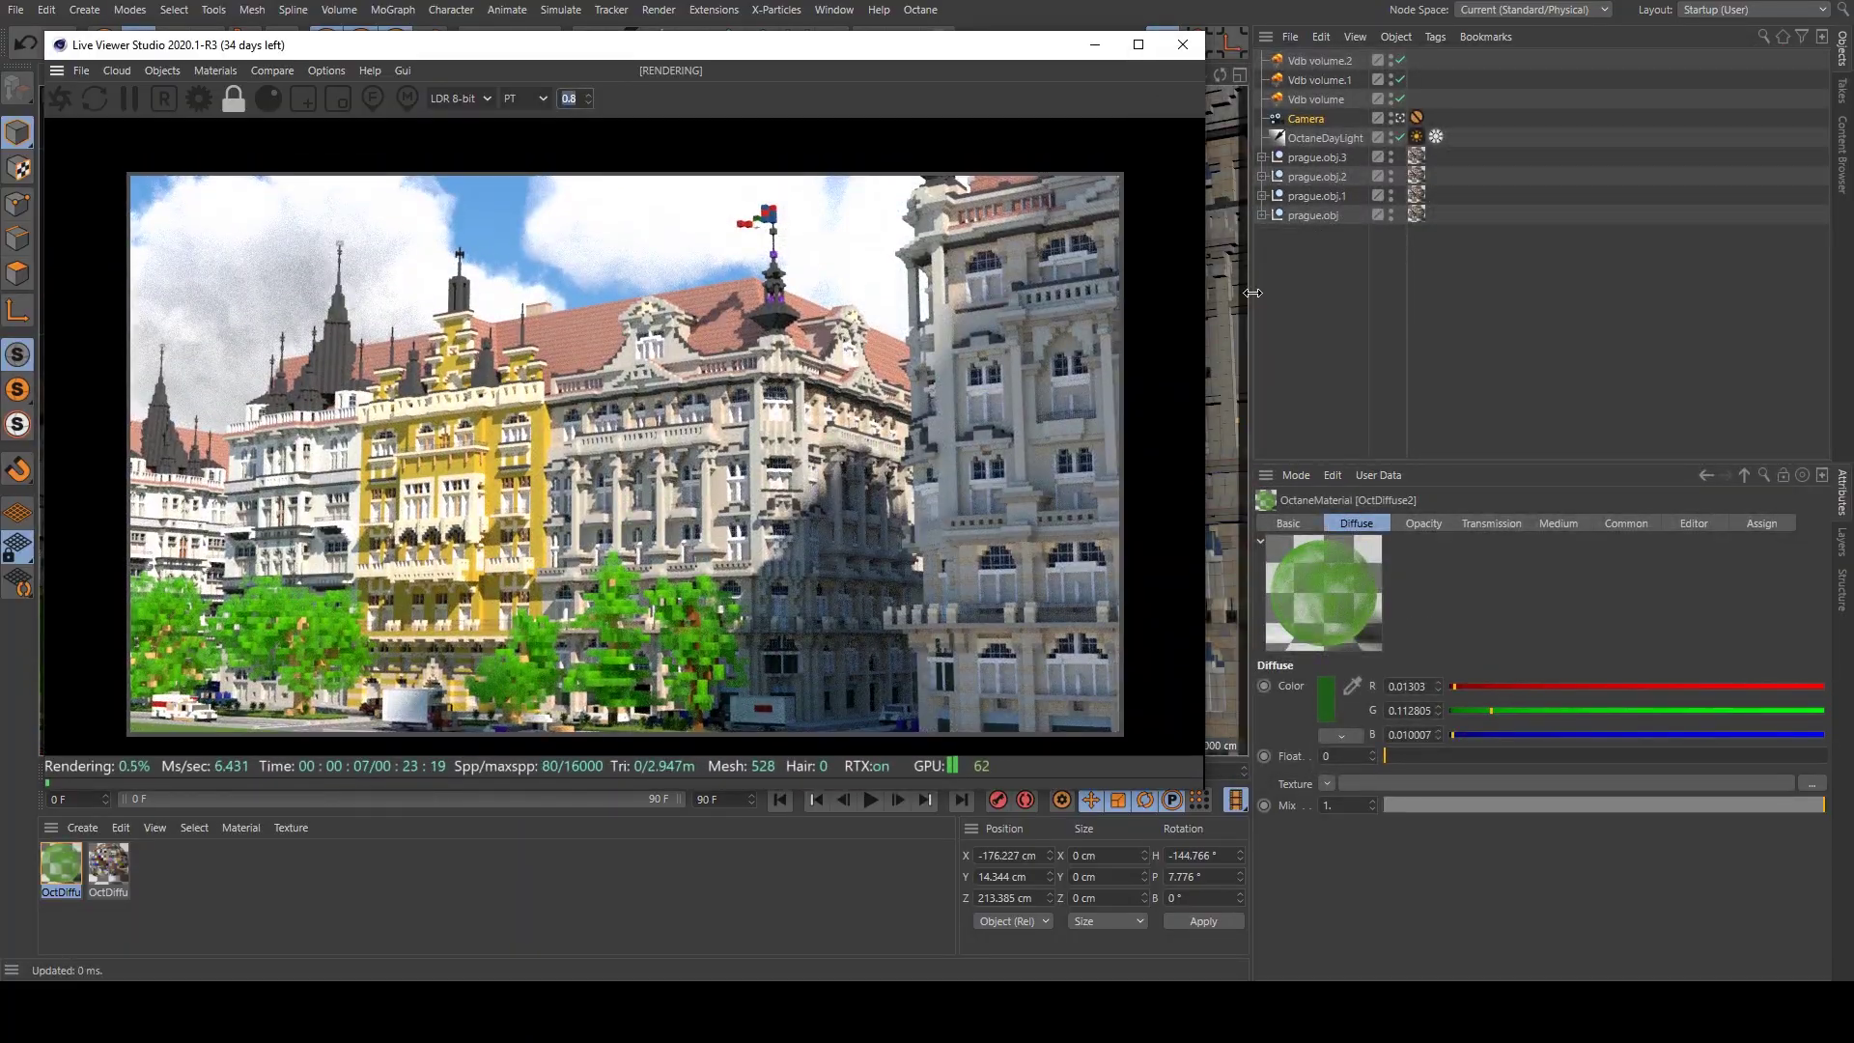
right_click(1309, 127)
mouse_move(1445, 100)
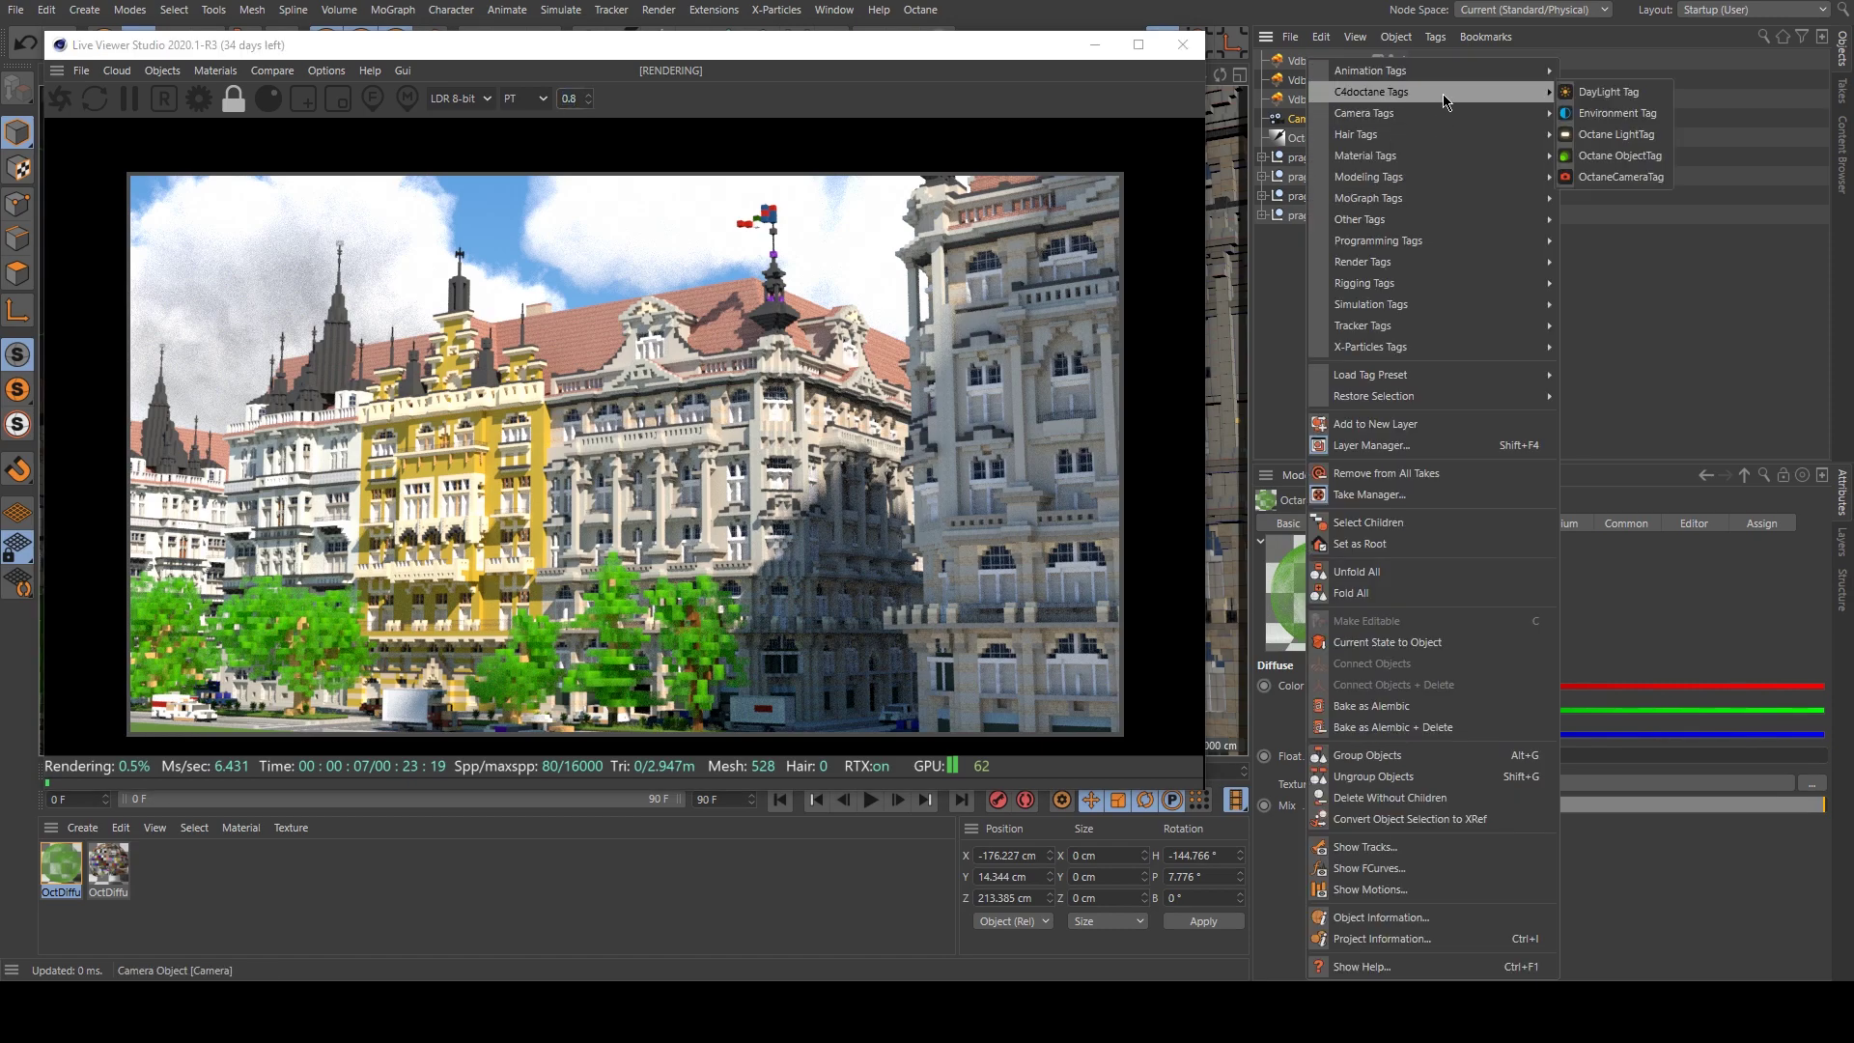
left_click(1618, 176)
Enable the Octane camera tag's Camera Imager and turn on the Spectral AI denoiser with Denoise volumes.
left_click(1536, 525)
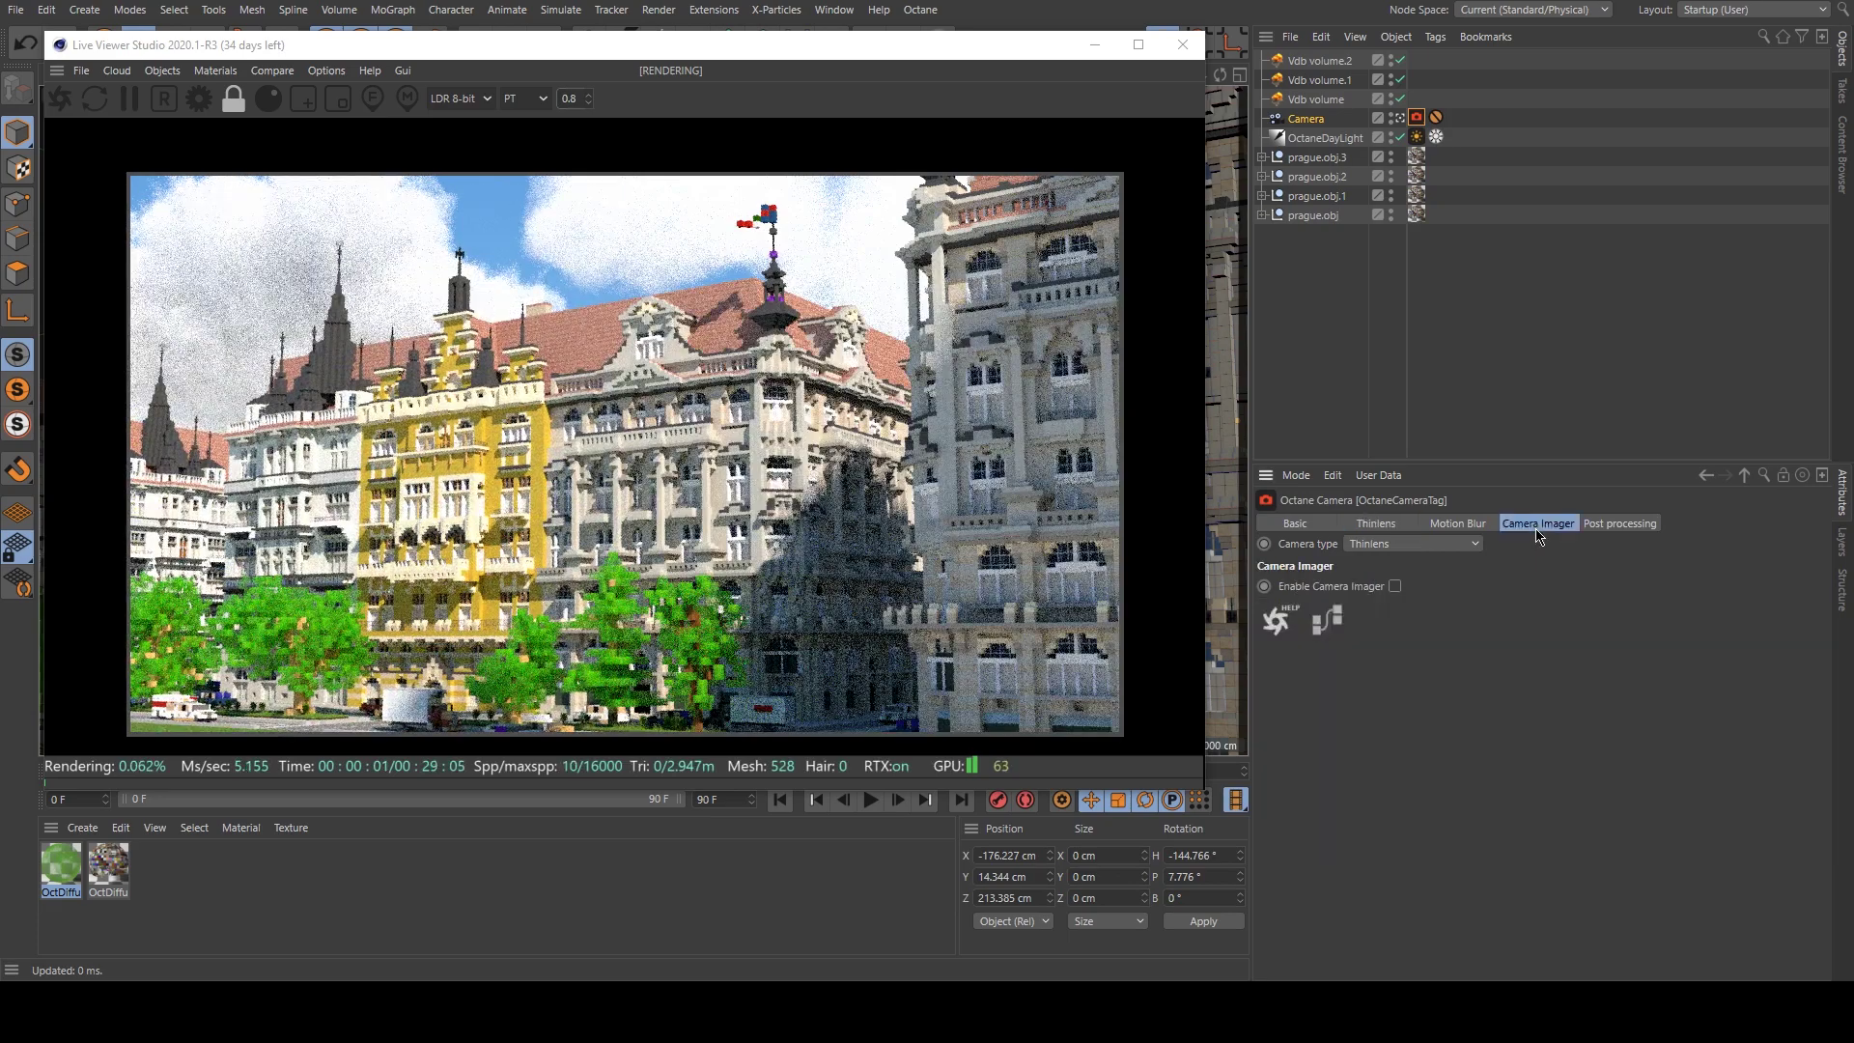
left_click(1305, 416)
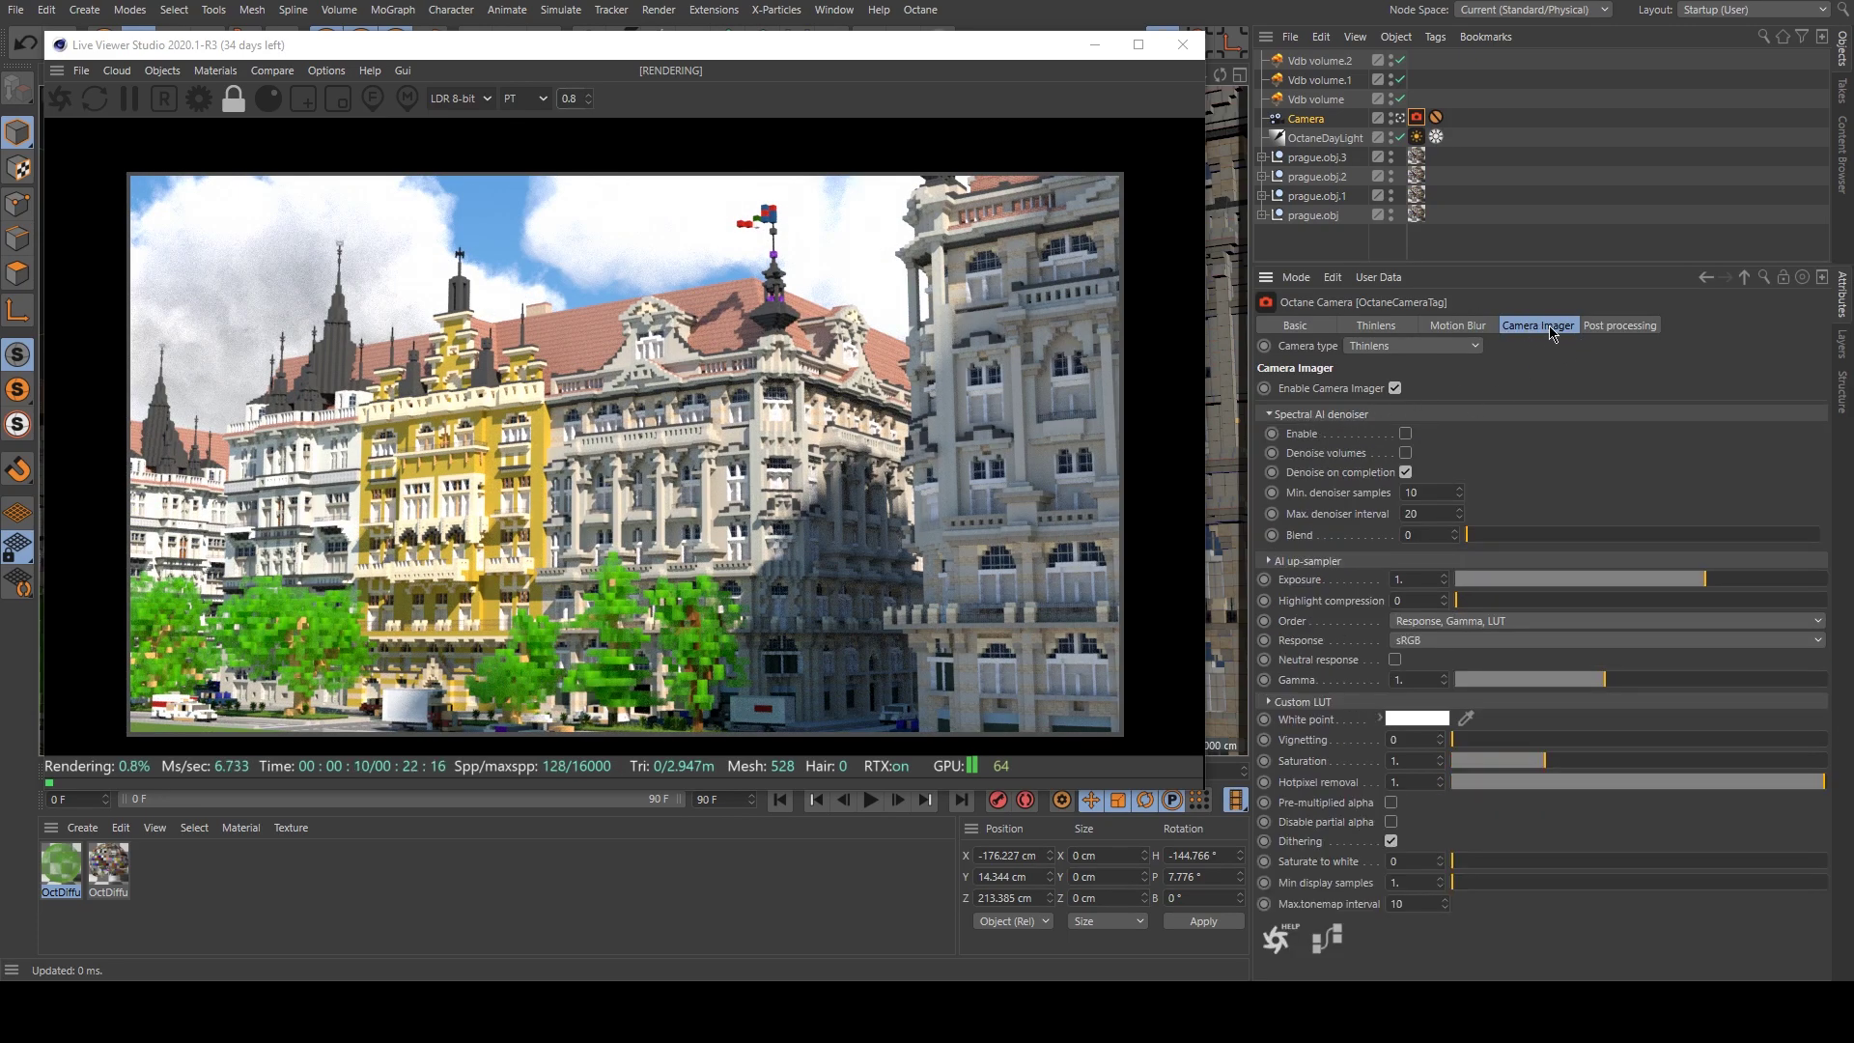
left_click(1406, 433)
left_click(1406, 453)
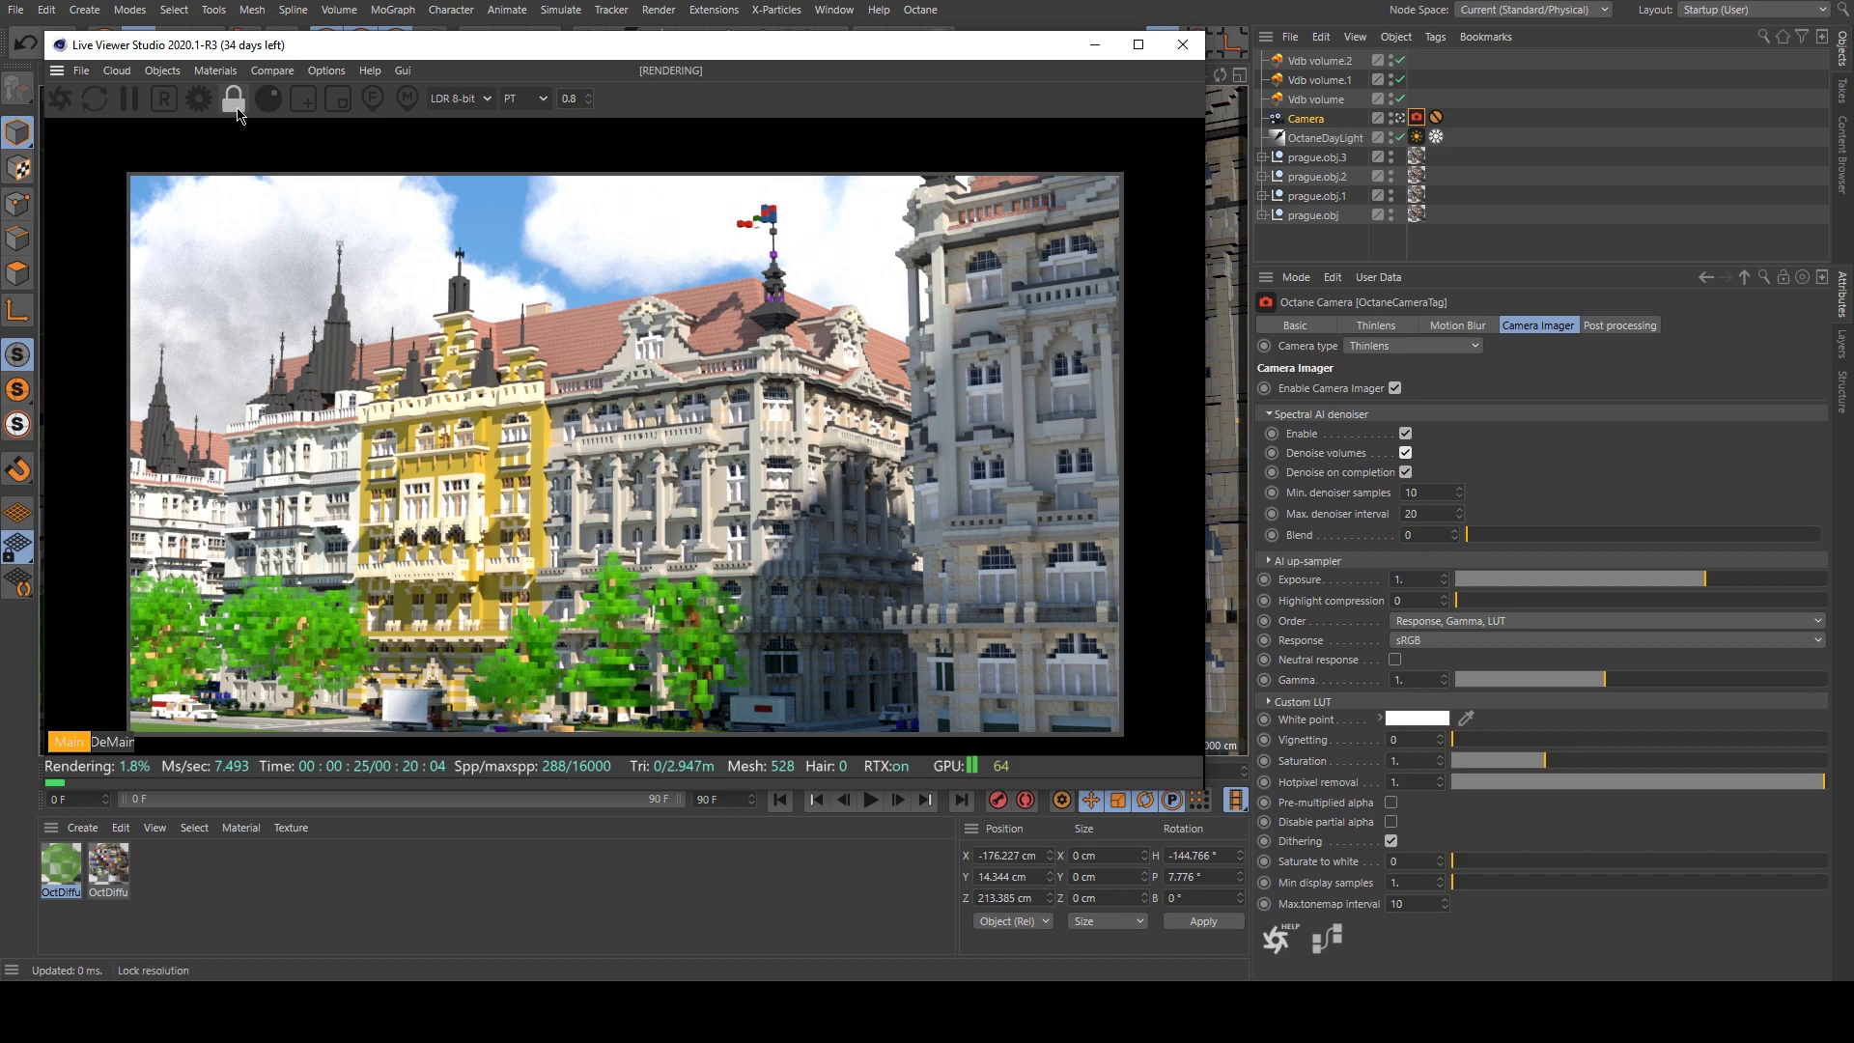
Restart the live render at a preview scale of 1 and resize the viewer to fit beside the camera settings.
left_click(60, 98)
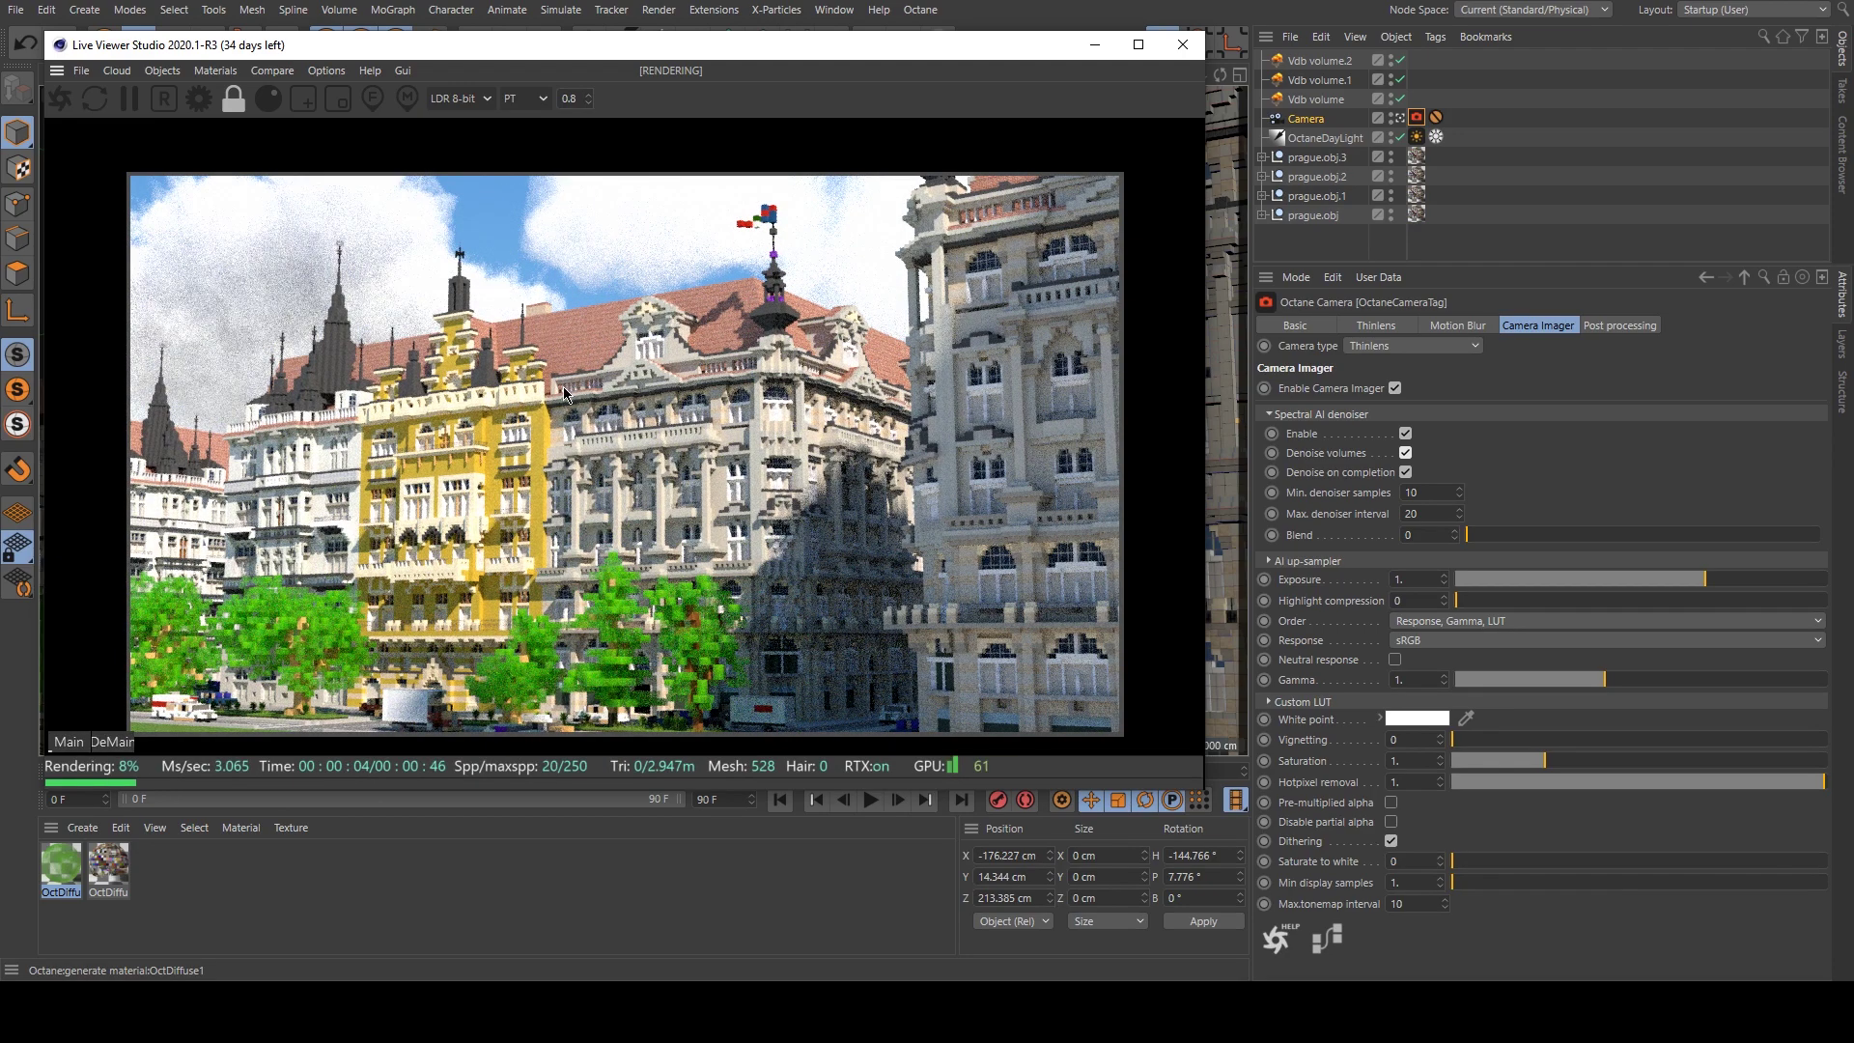
left_click(590, 97)
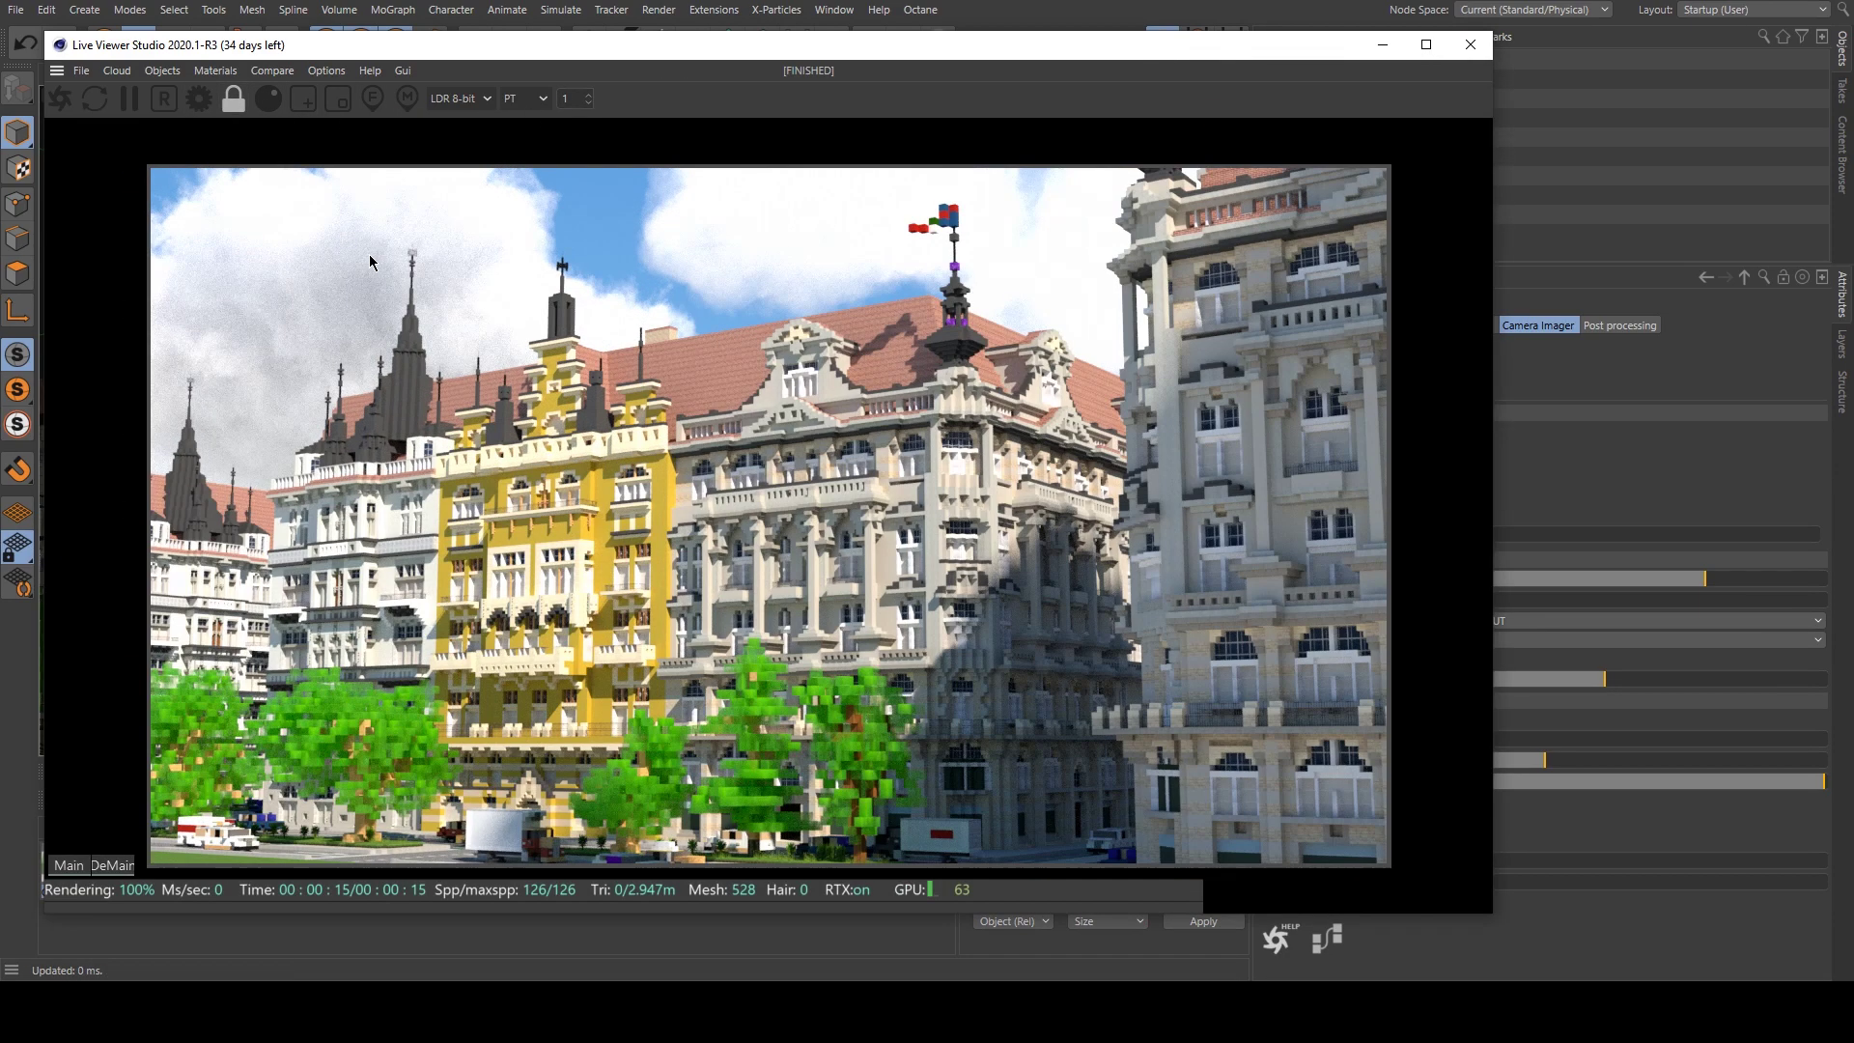
mouse_move(328, 273)
mouse_move(1045, 635)
left_click_drag(1492, 396, 1238, 402)
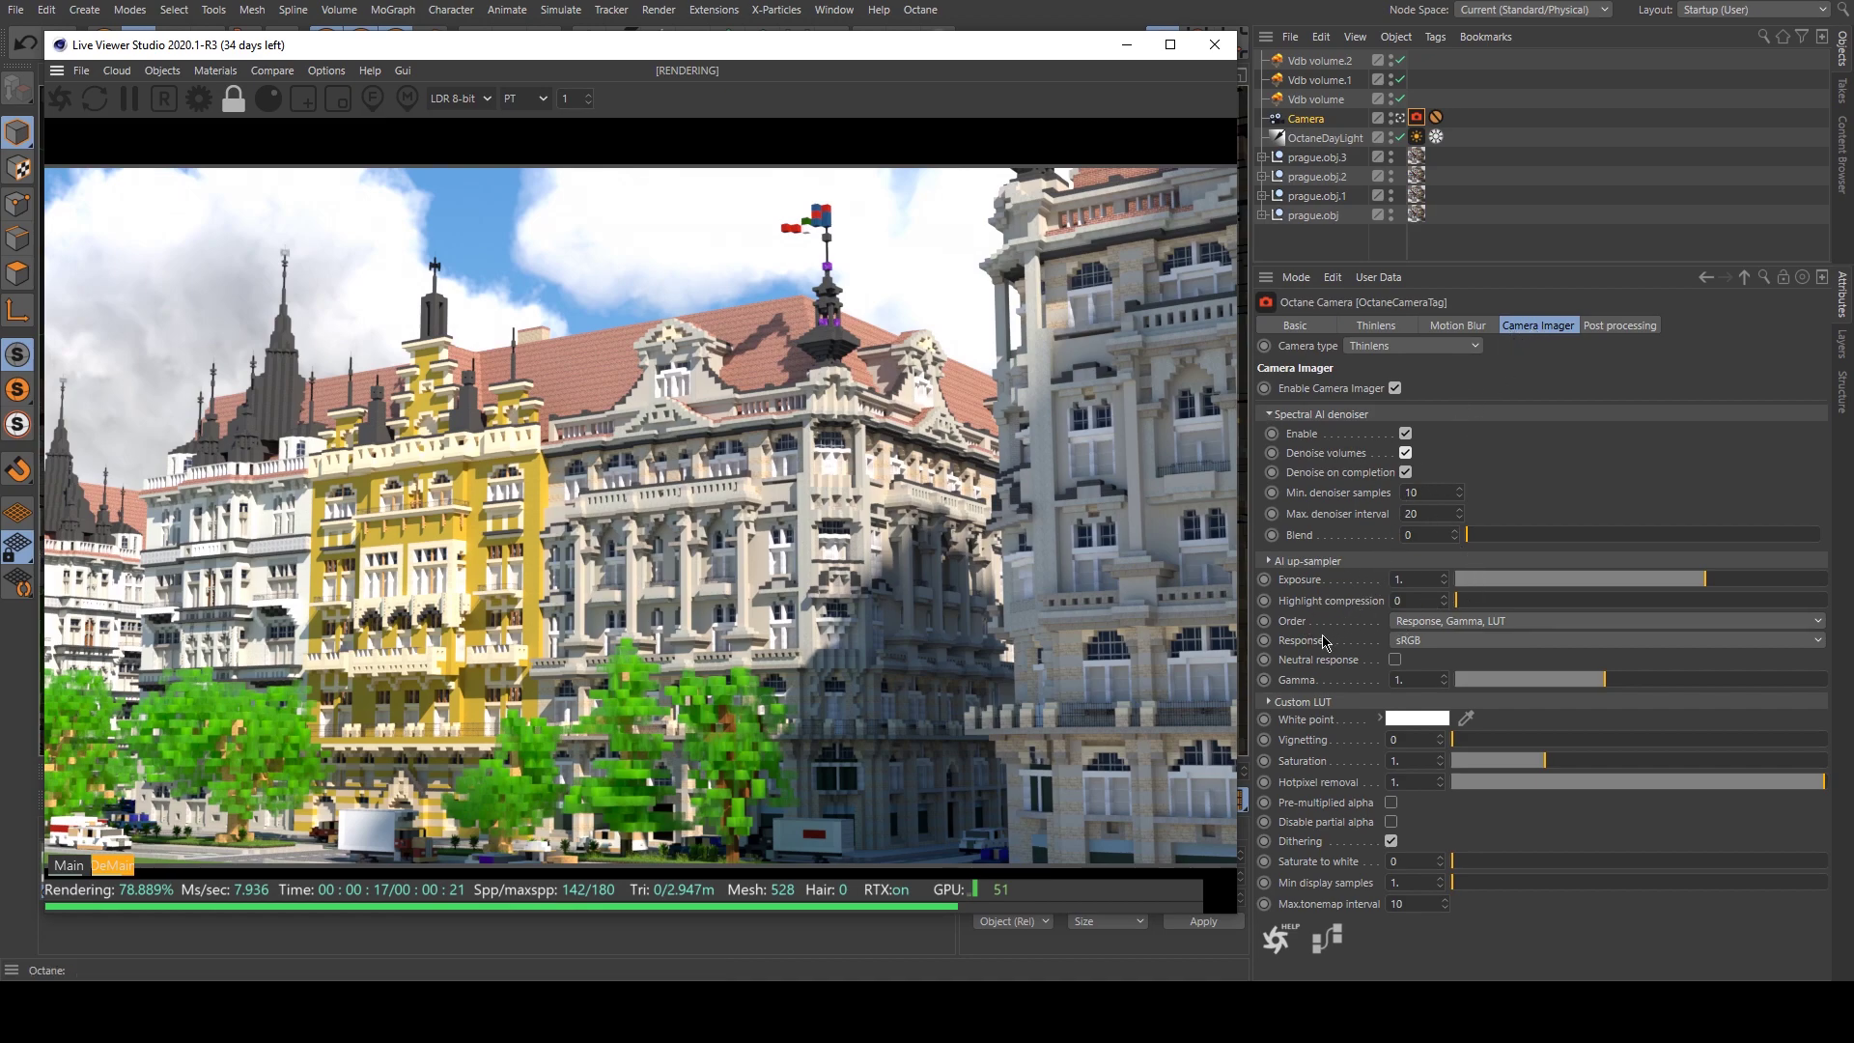
Set the Camera Imager's response to DSCS315_5, with exposure about 0.93 and gamma 1.1.
left_click(1420, 641)
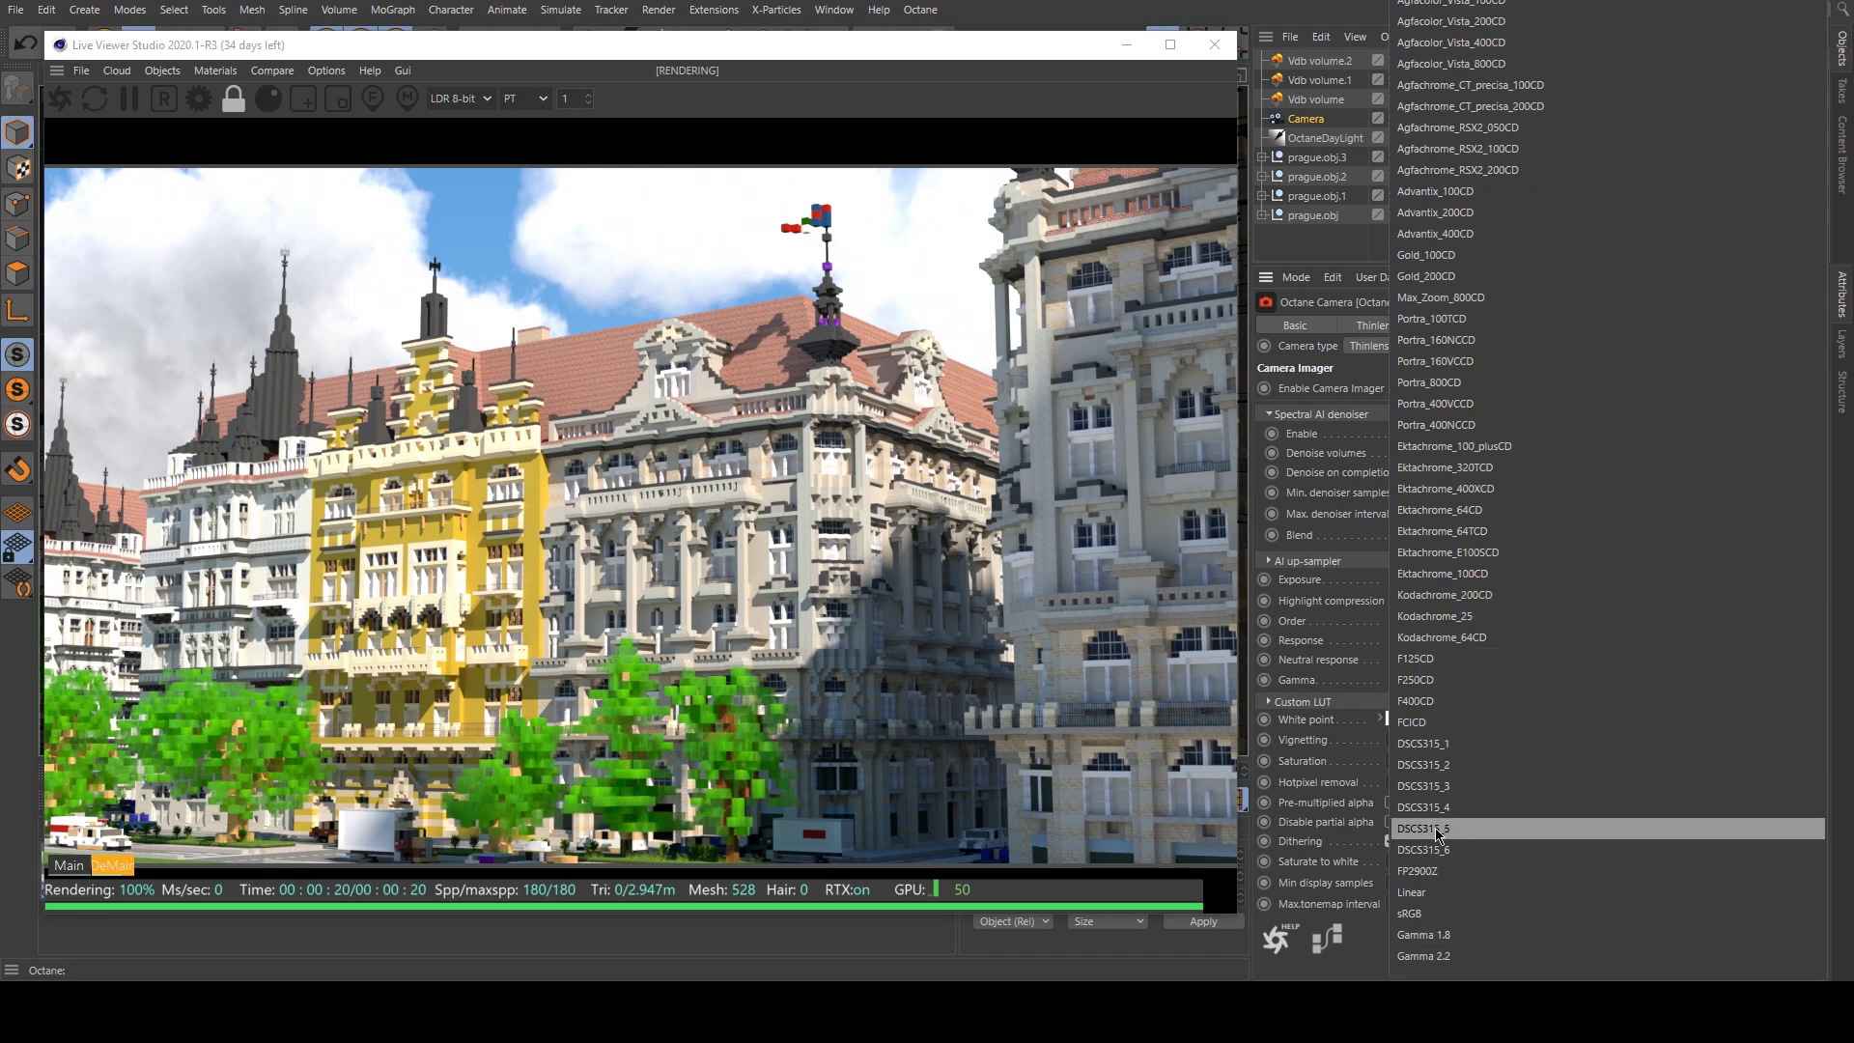
left_click(1436, 828)
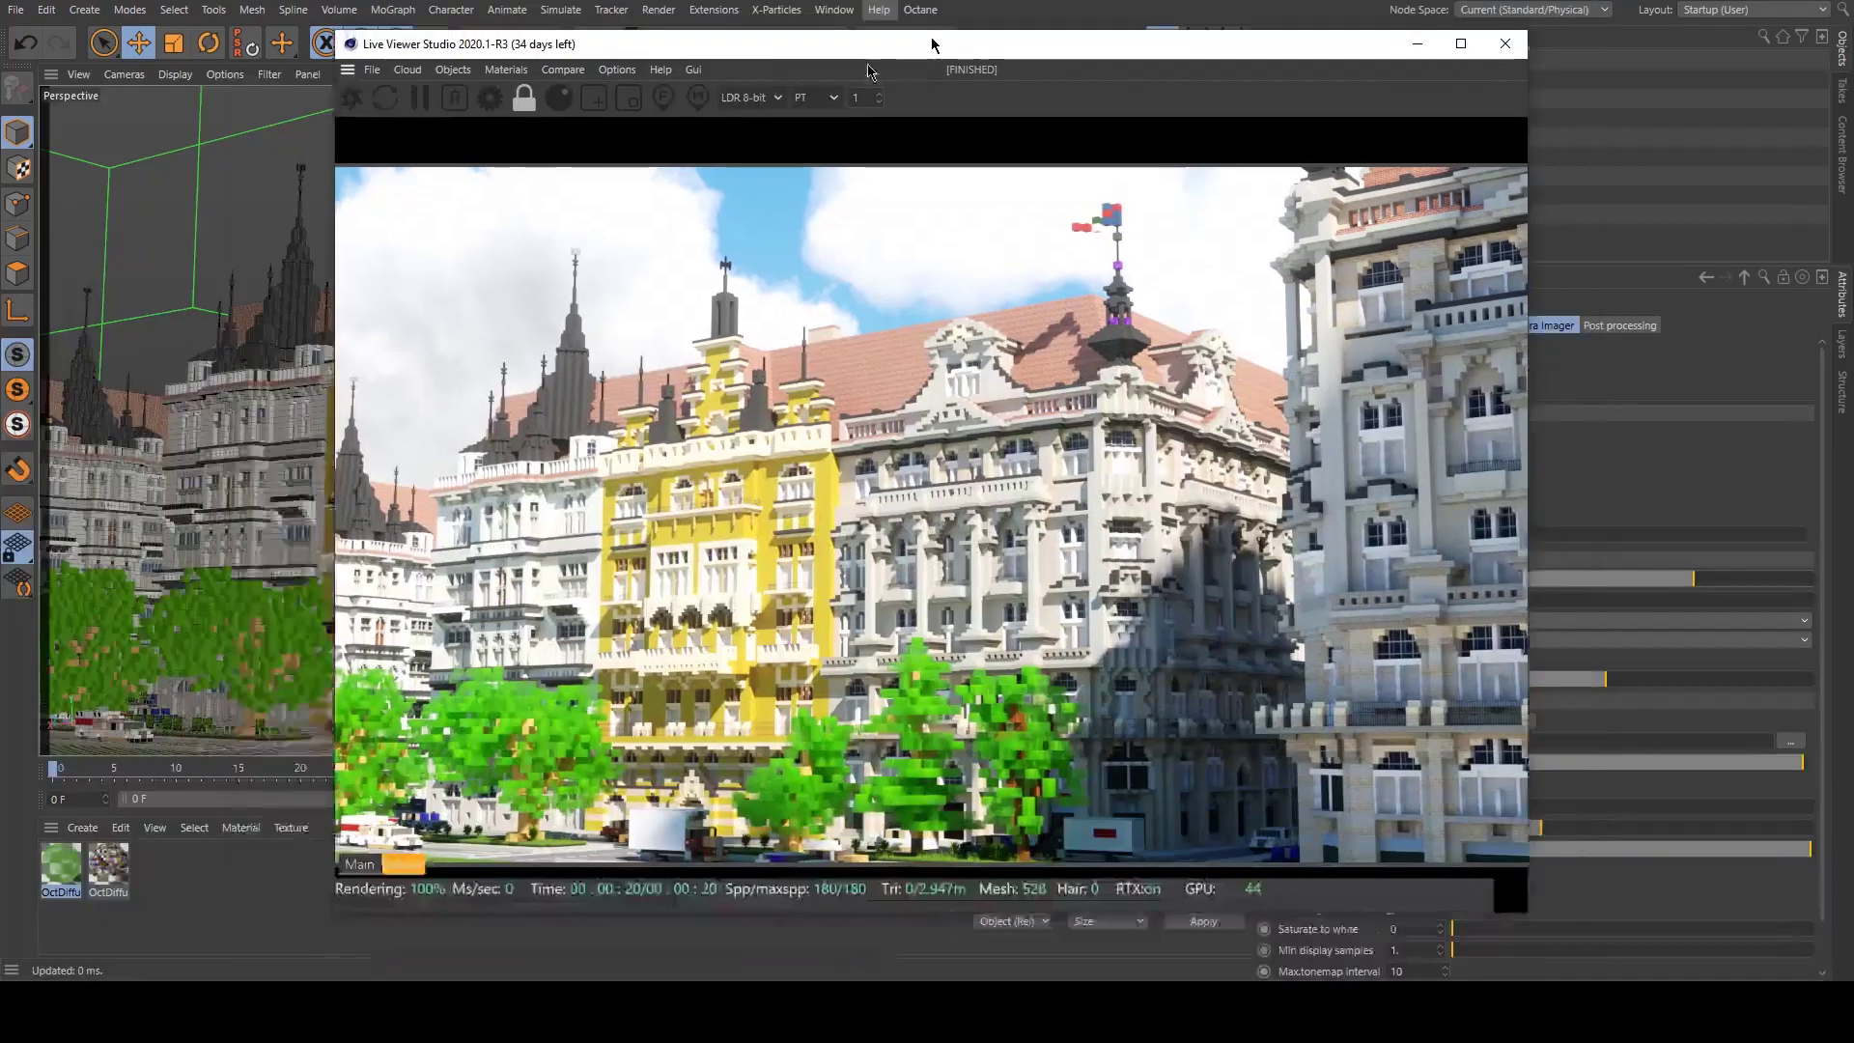
left_click_drag(931, 42, 623, 50)
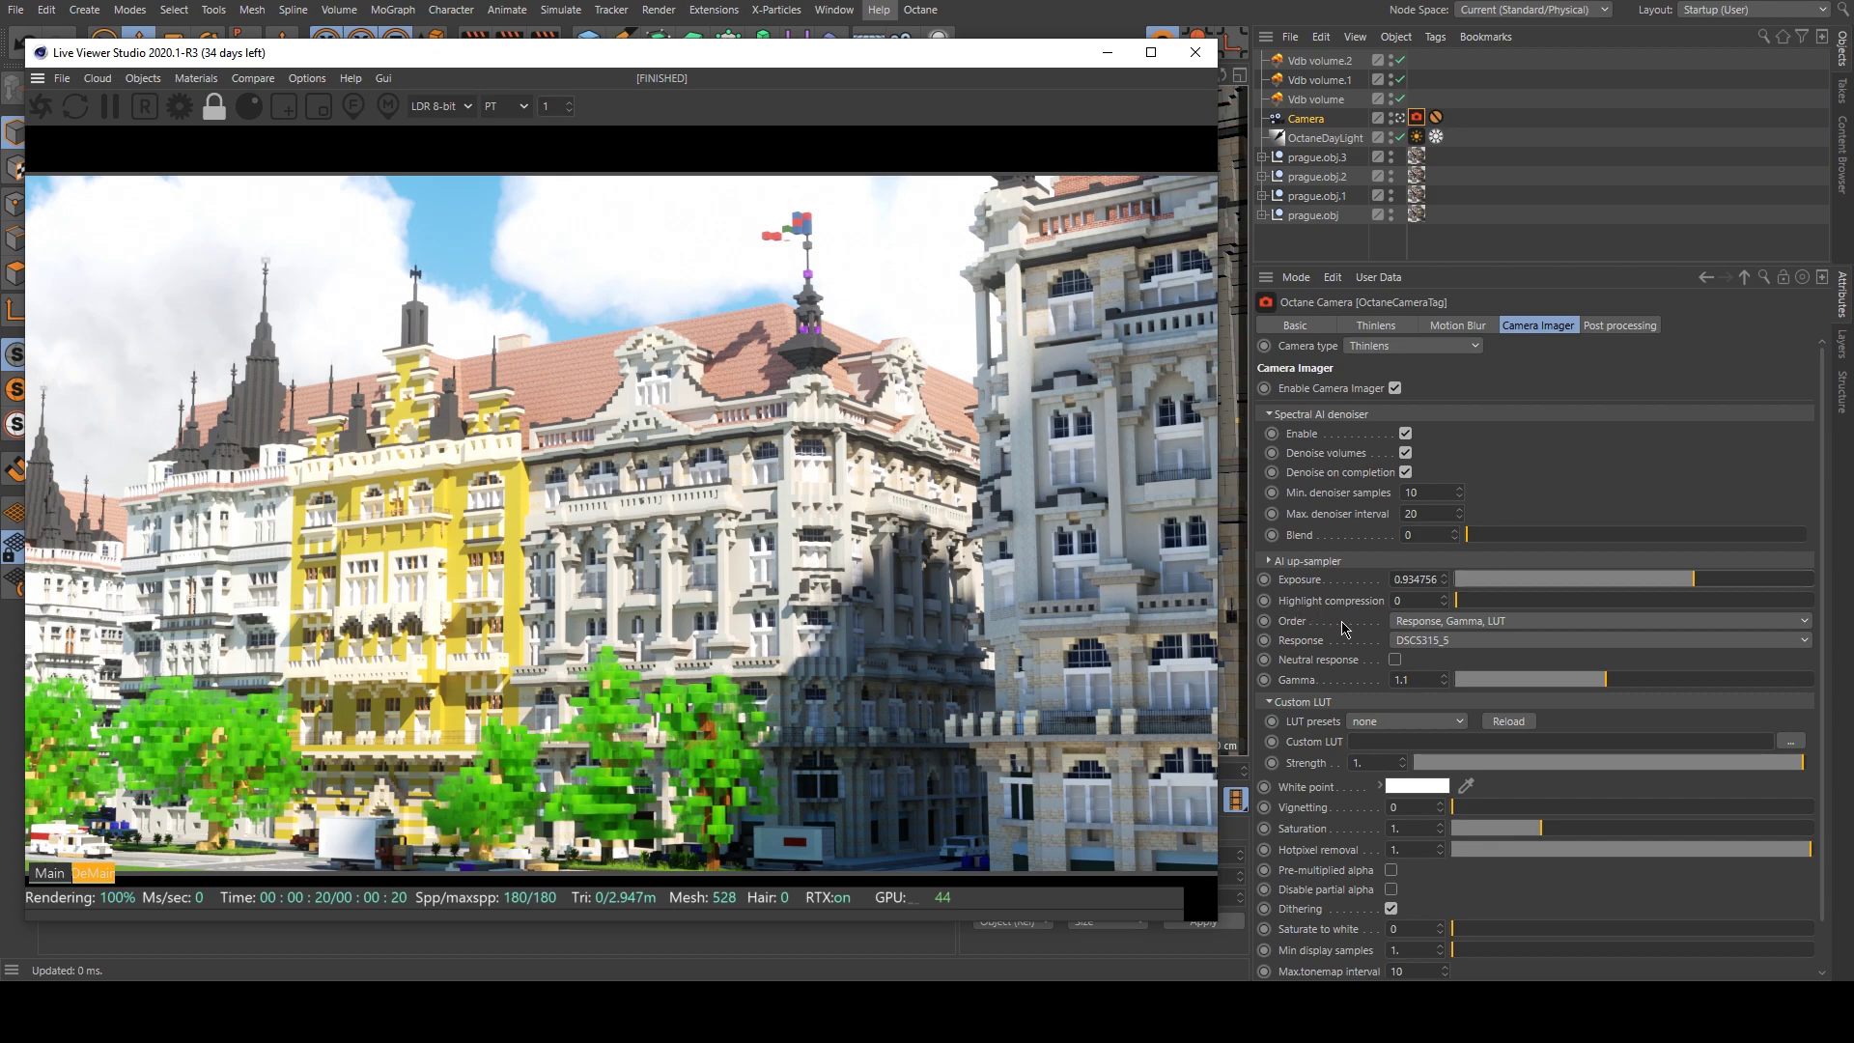
Try a Highlight compression of 1 and a lower Hotpixel removal in the Camera Imager.
left_click_drag(1469, 607, 1811, 605)
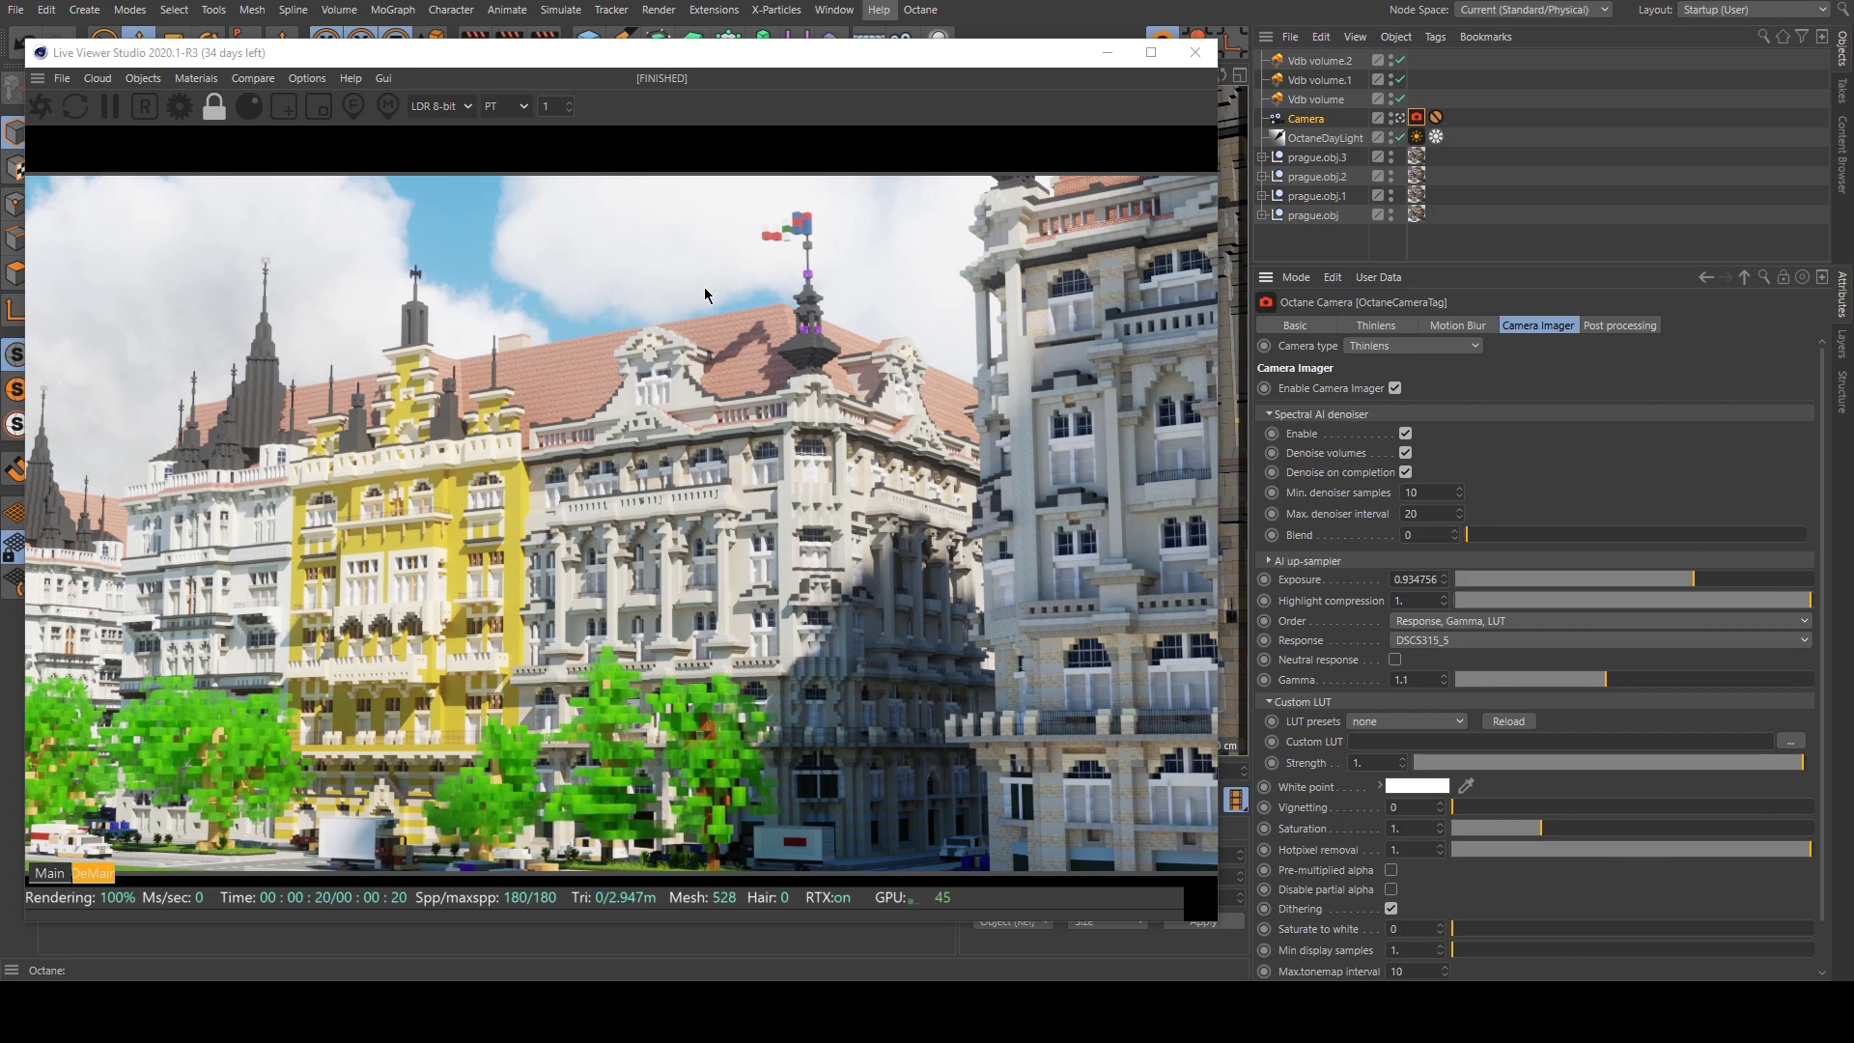
left_click_drag(1592, 604, 1455, 604)
left_click_drag(1804, 855, 1437, 836)
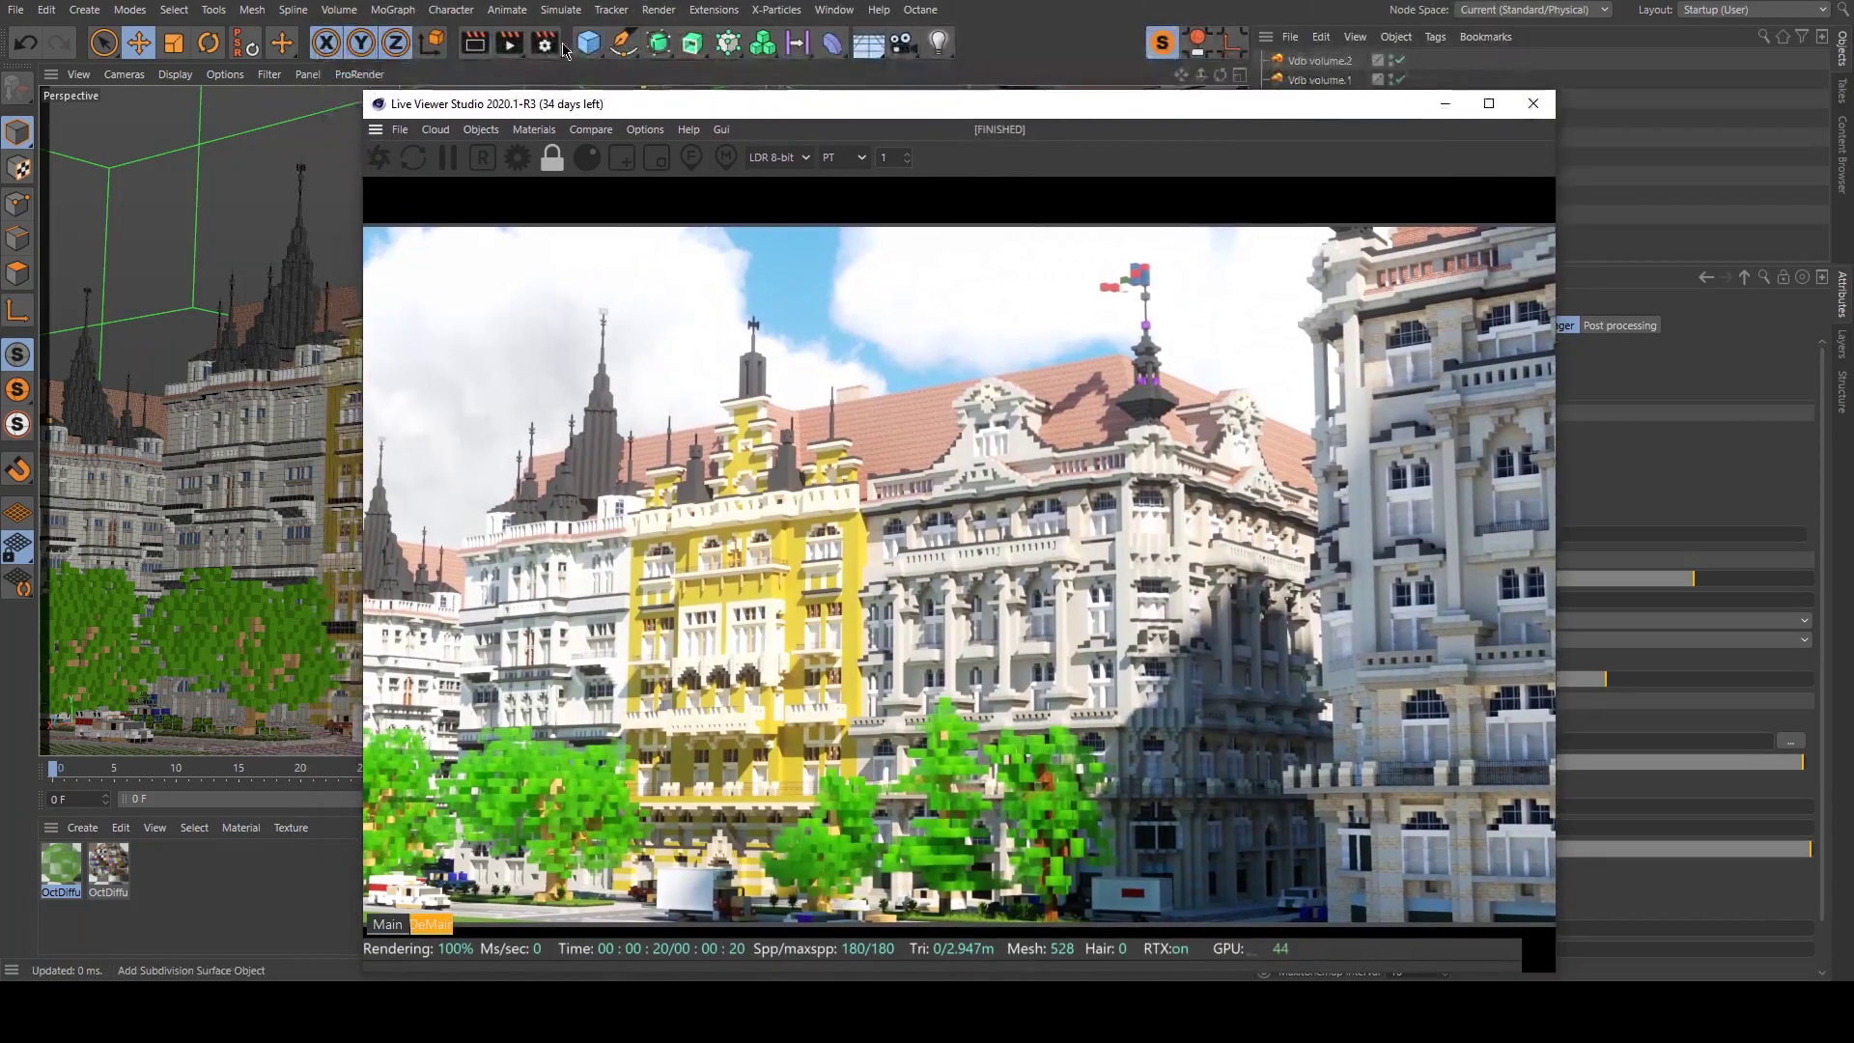
Set the scene's renderer to Octane Renderer in the render settings, with its render passes enabled.
left_click(542, 41)
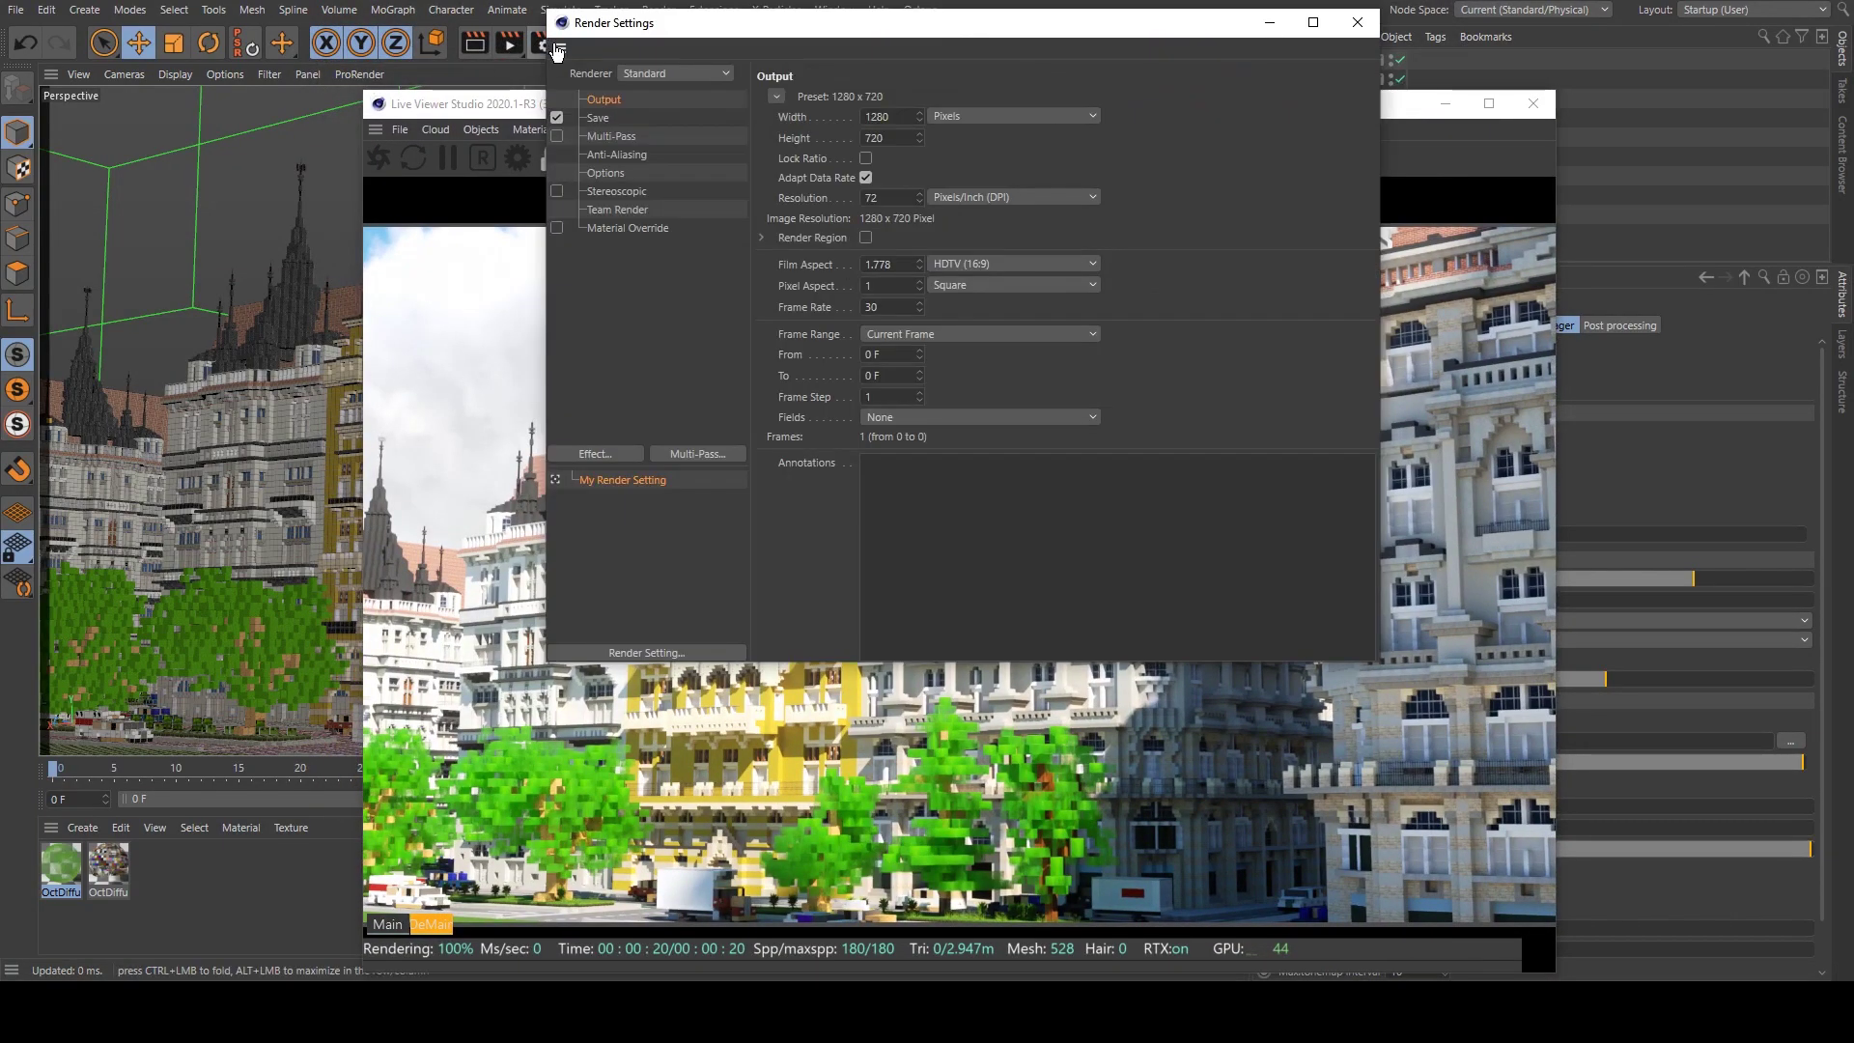
left_click(663, 77)
left_click(645, 94)
left_click_drag(644, 24, 580, 56)
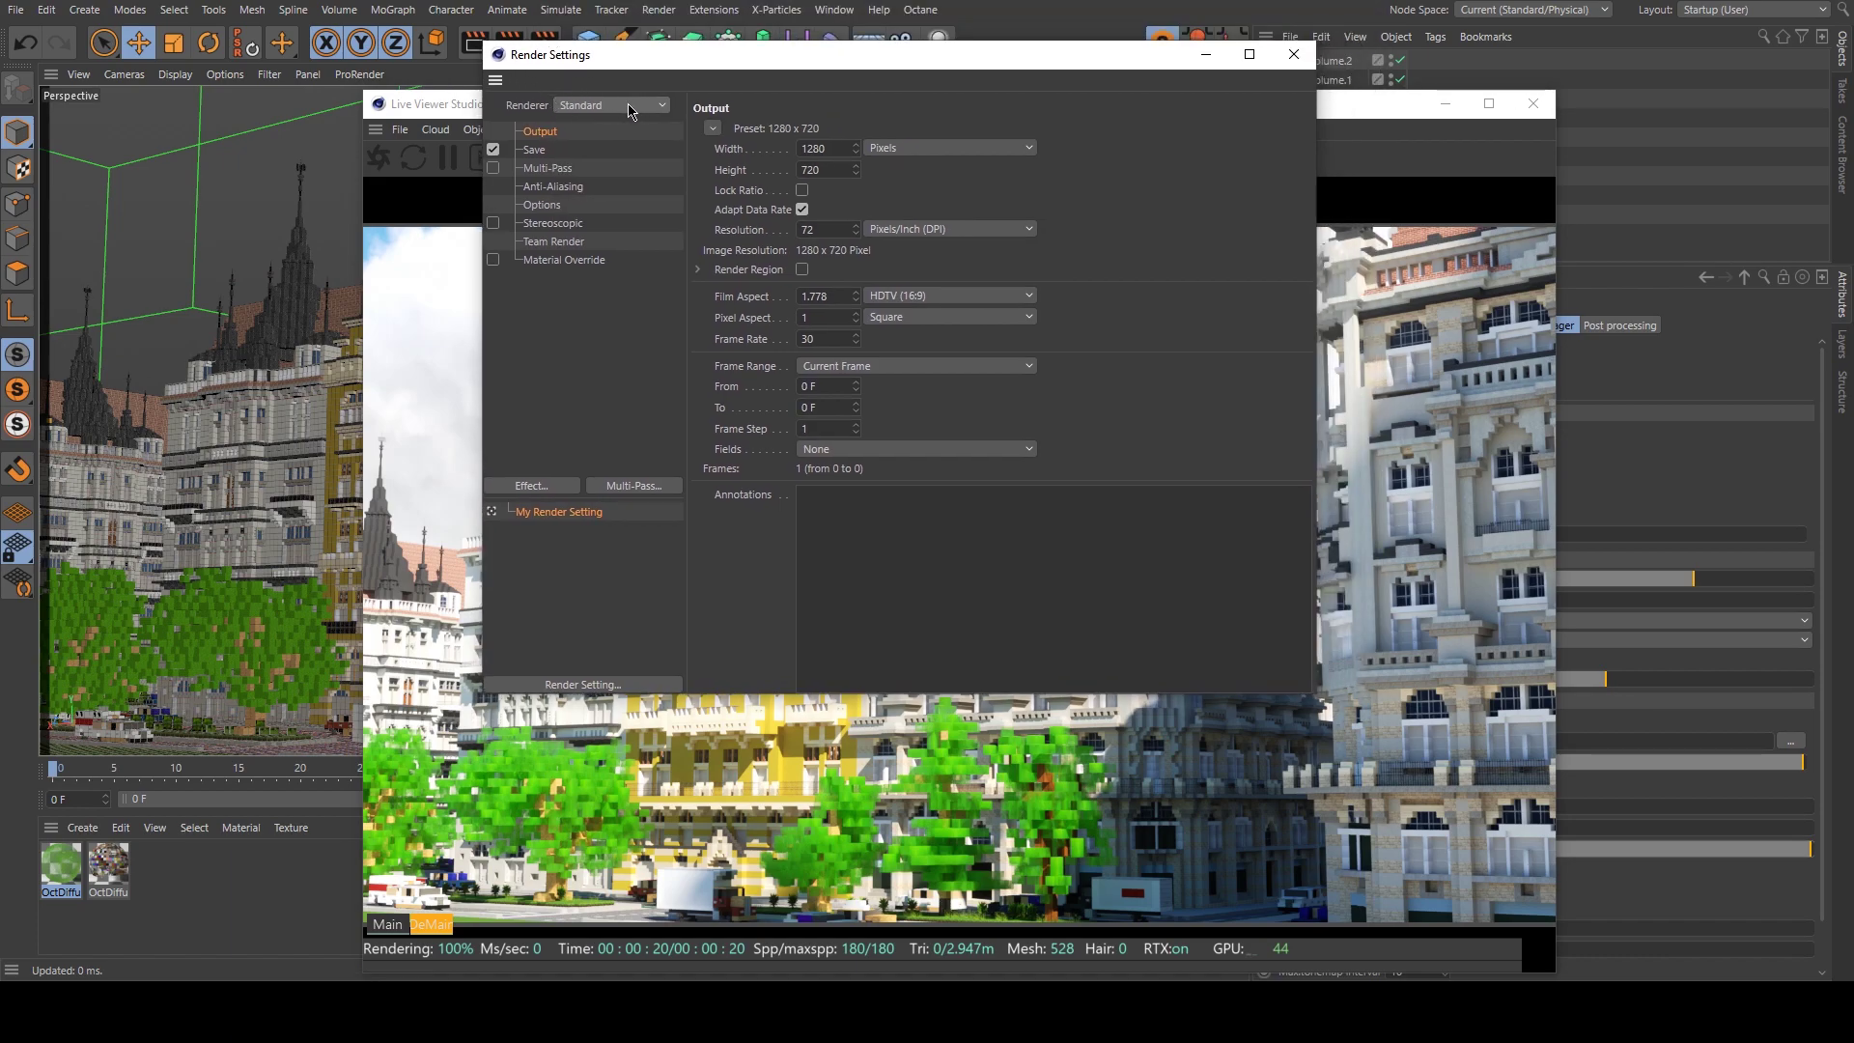
left_click(594, 105)
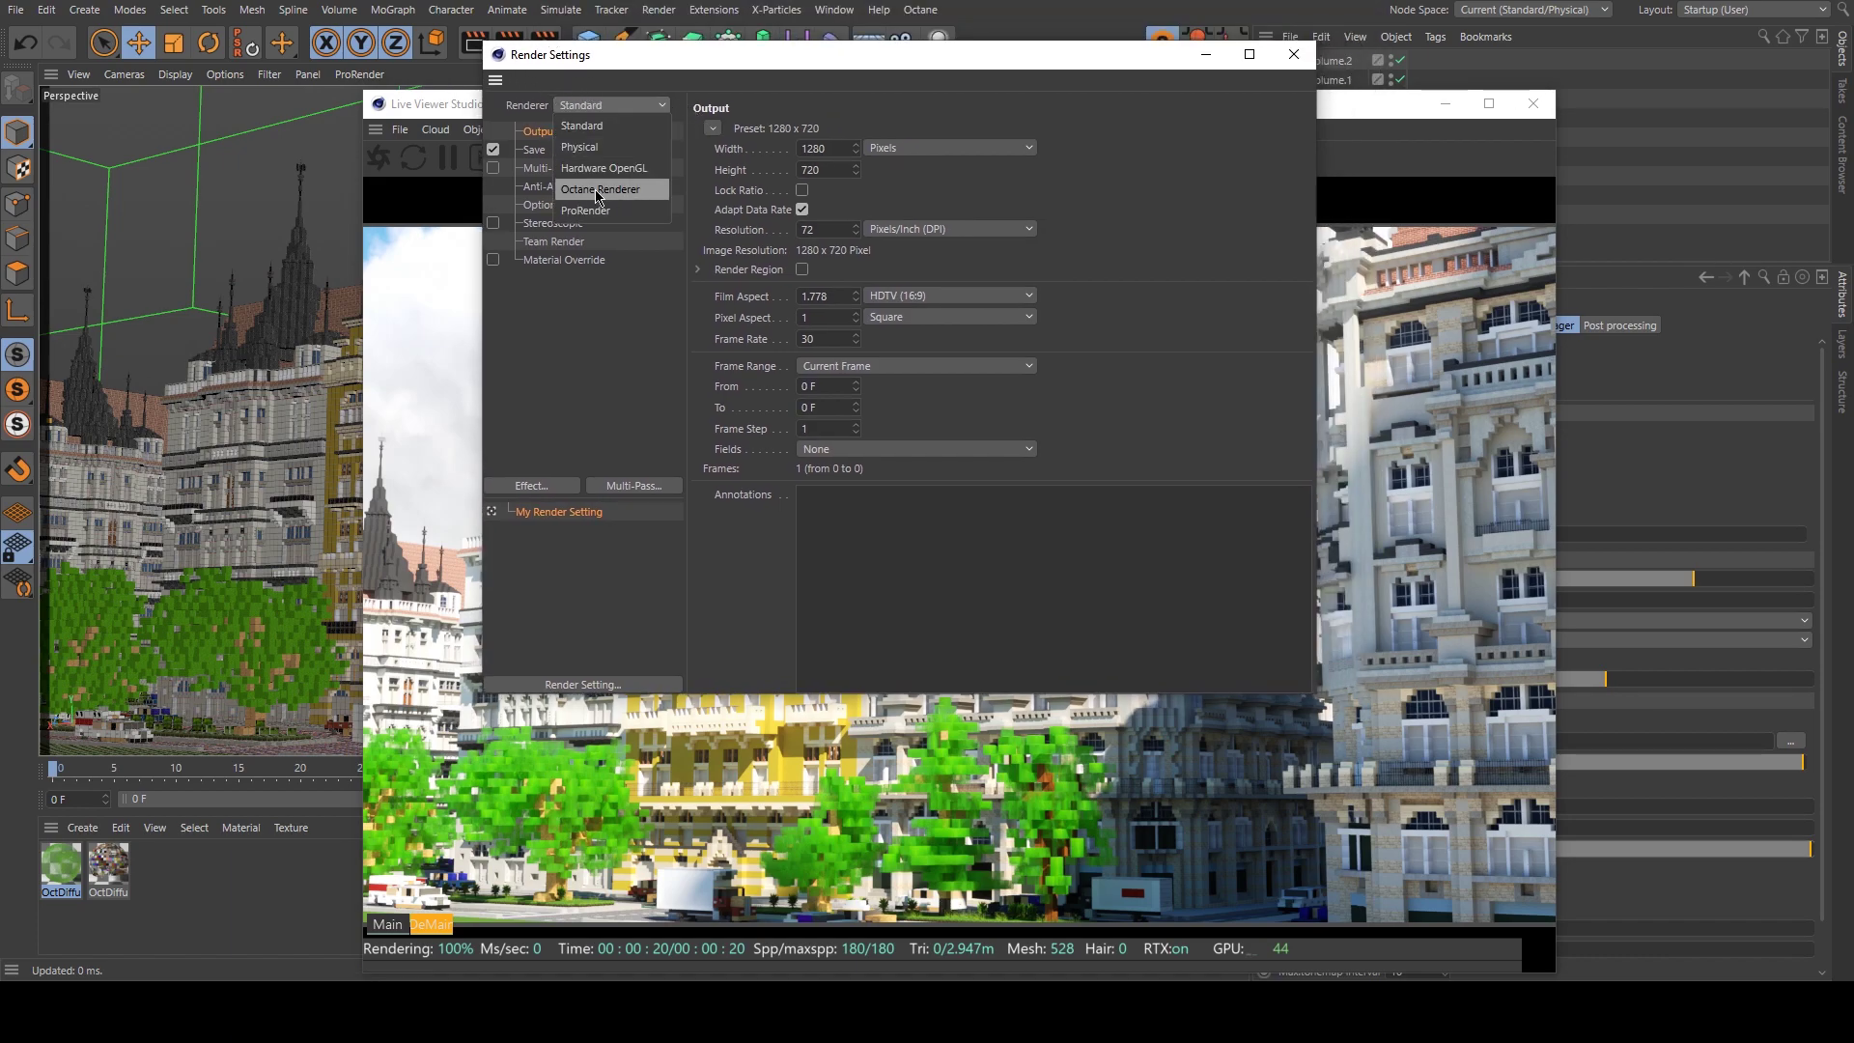
left_click(639, 190)
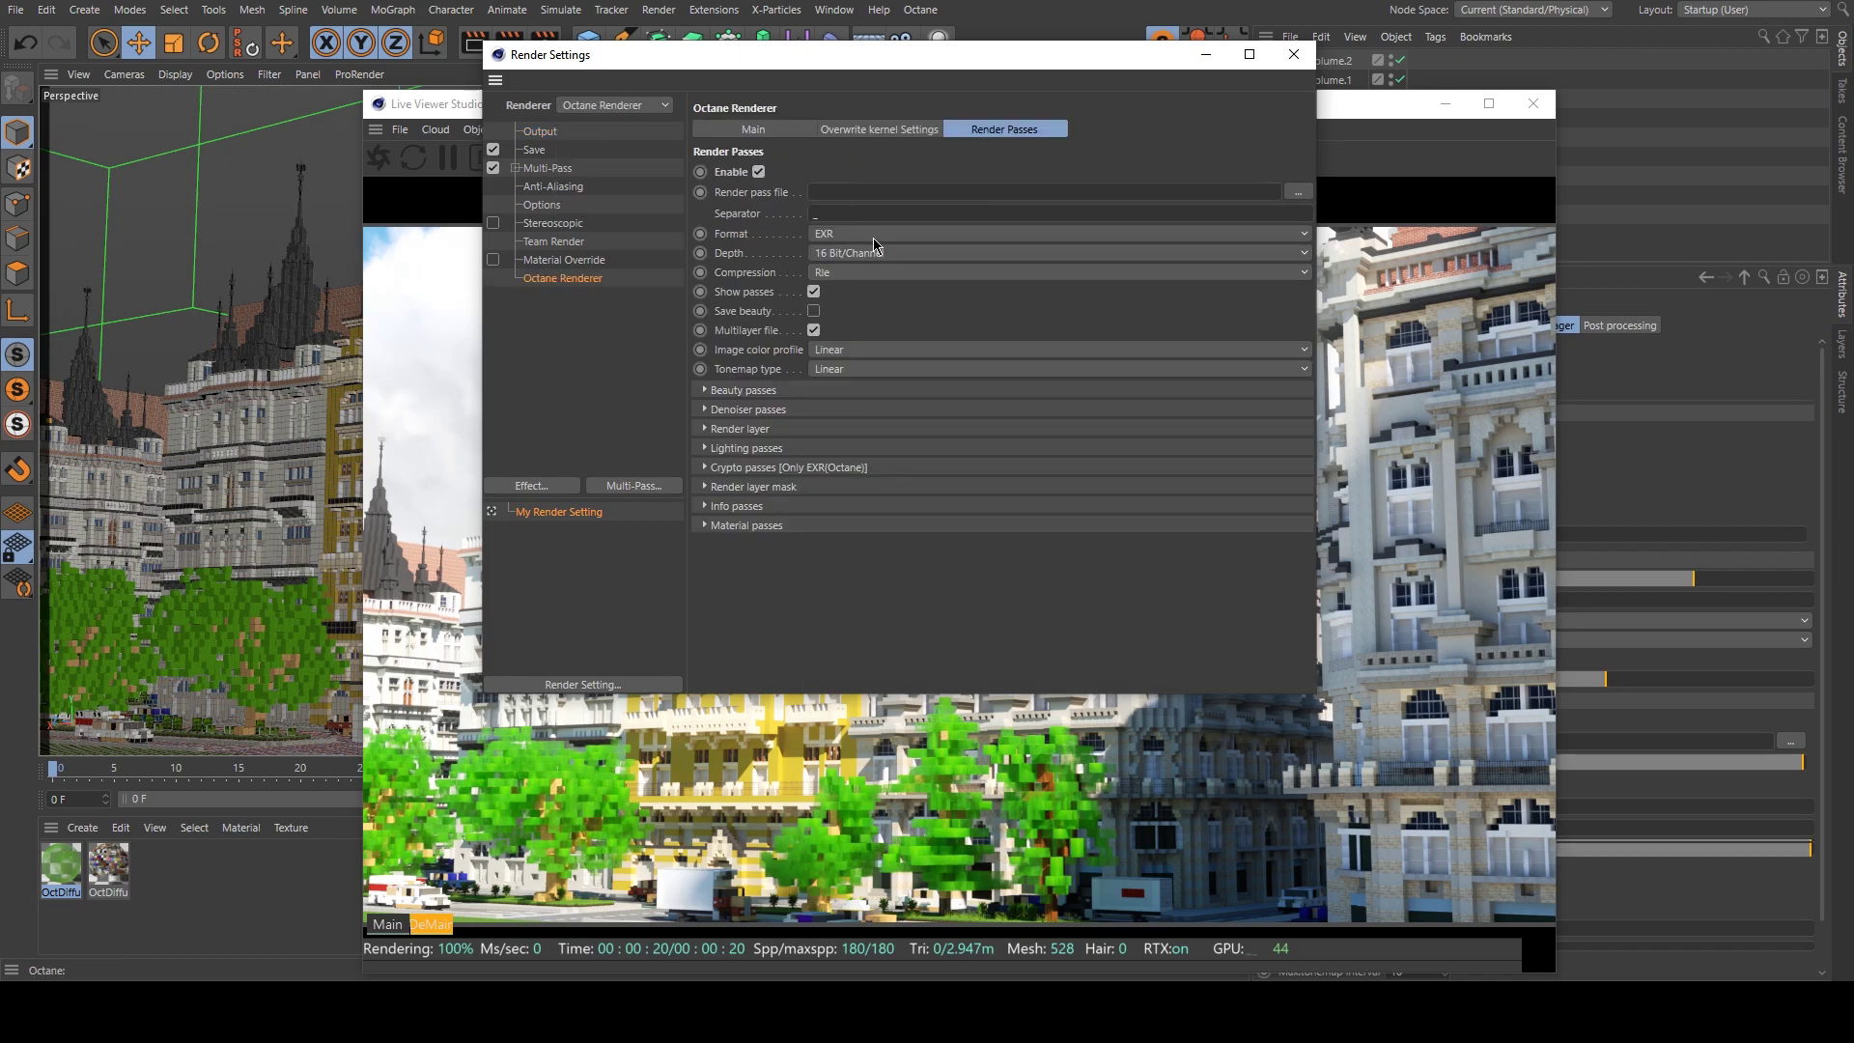
Set the render passes to PSD format with Save beauty on, SRgb image color profile and Tonemapped tonemap type.
left_click(873, 235)
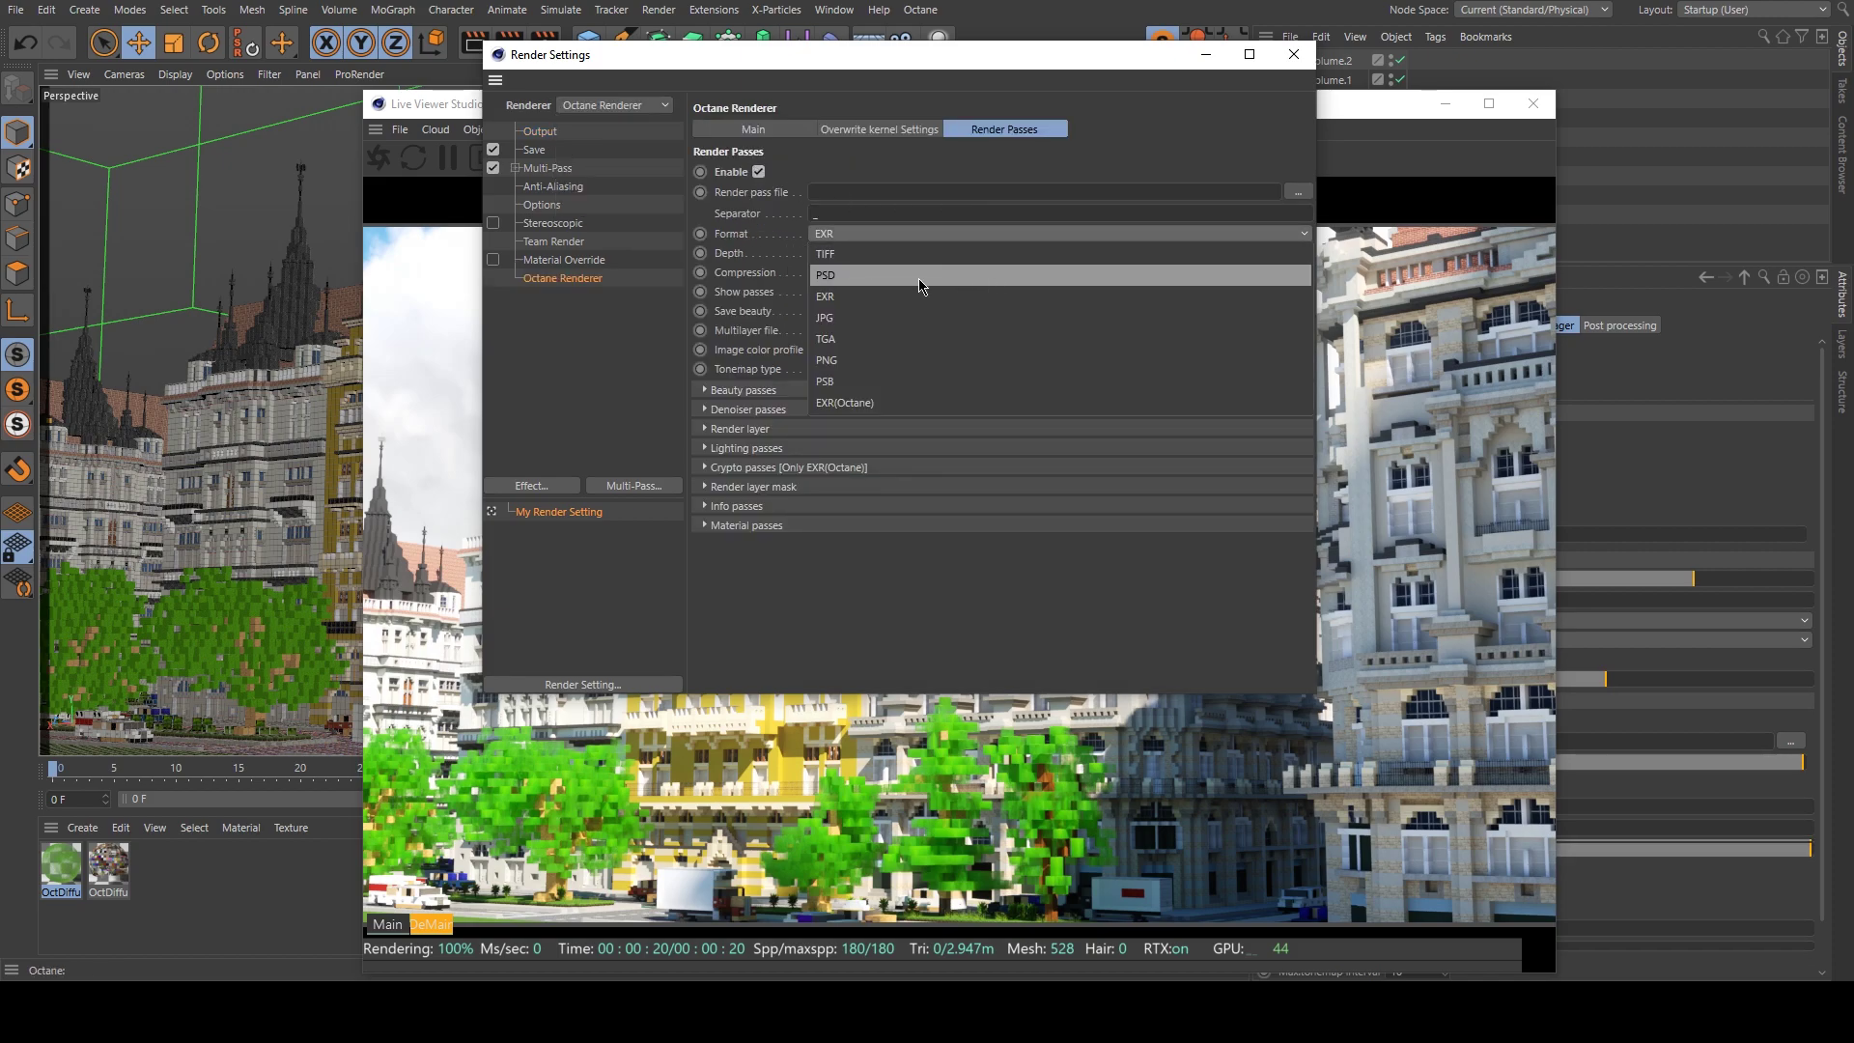
left_click(854, 278)
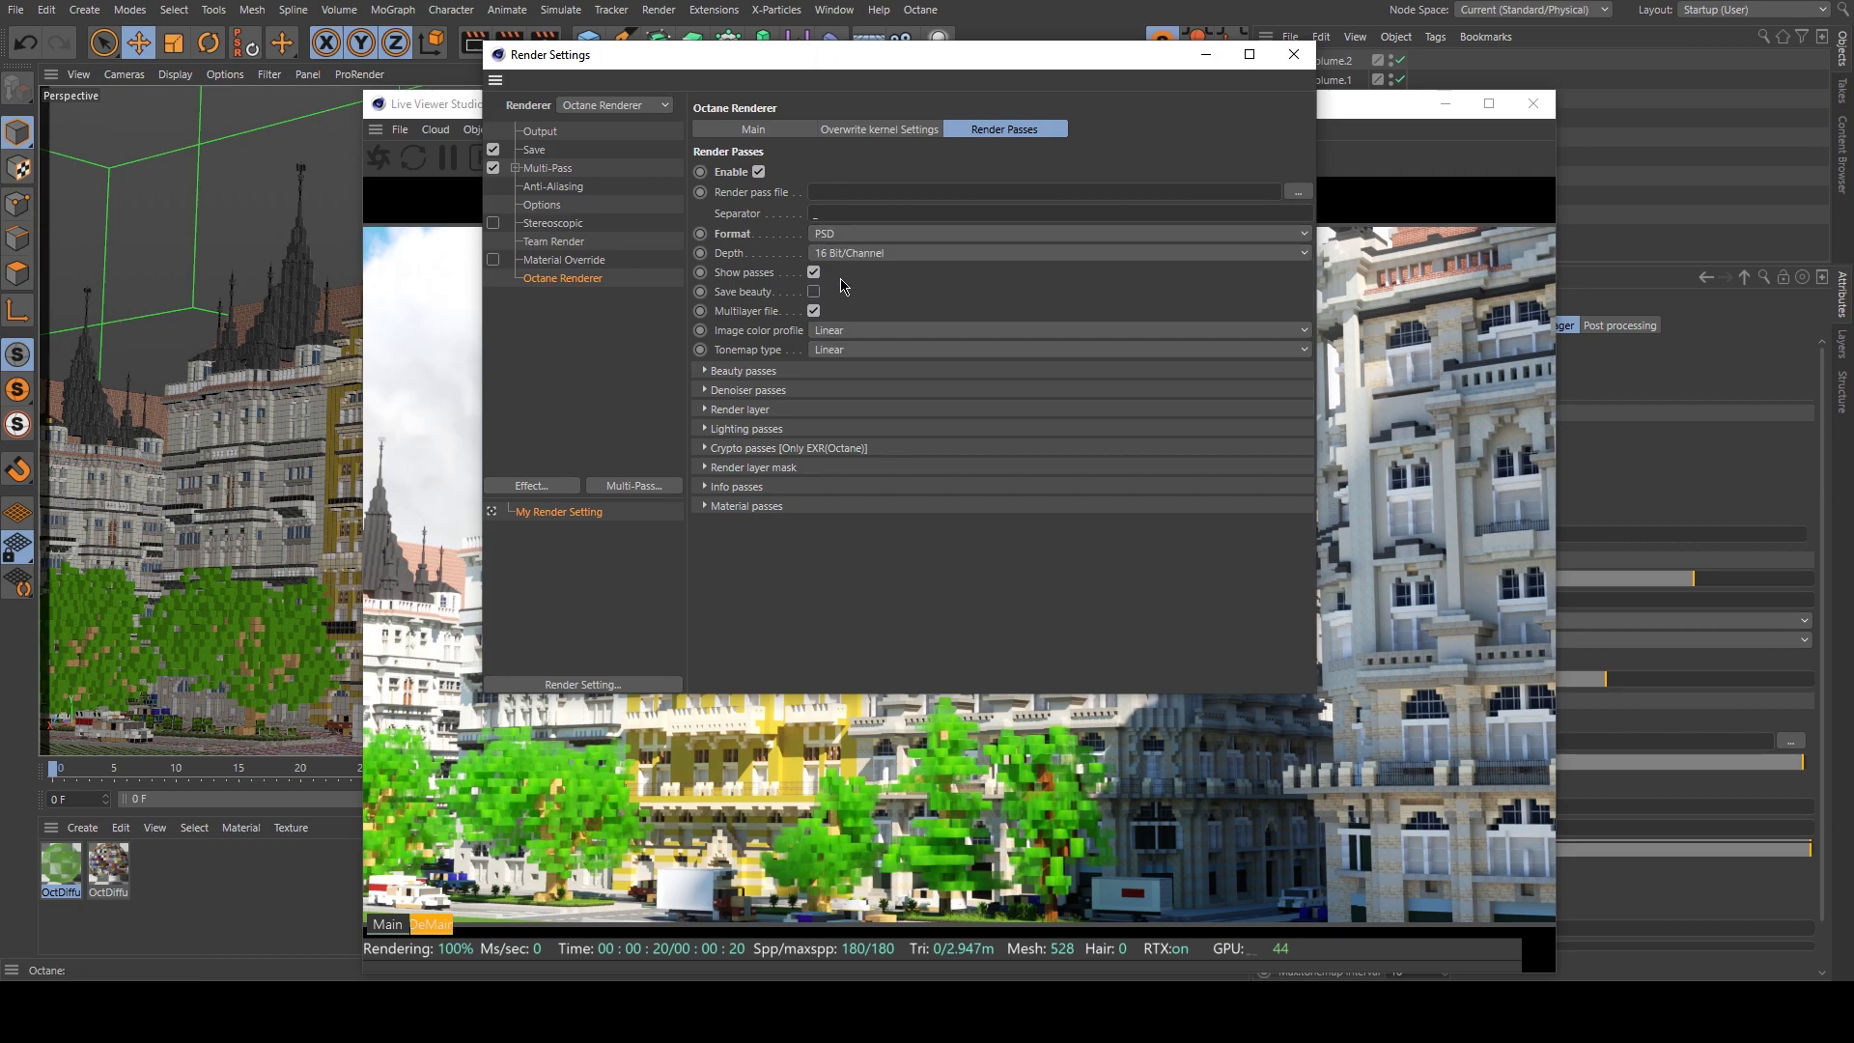
left_click(814, 292)
left_click(852, 333)
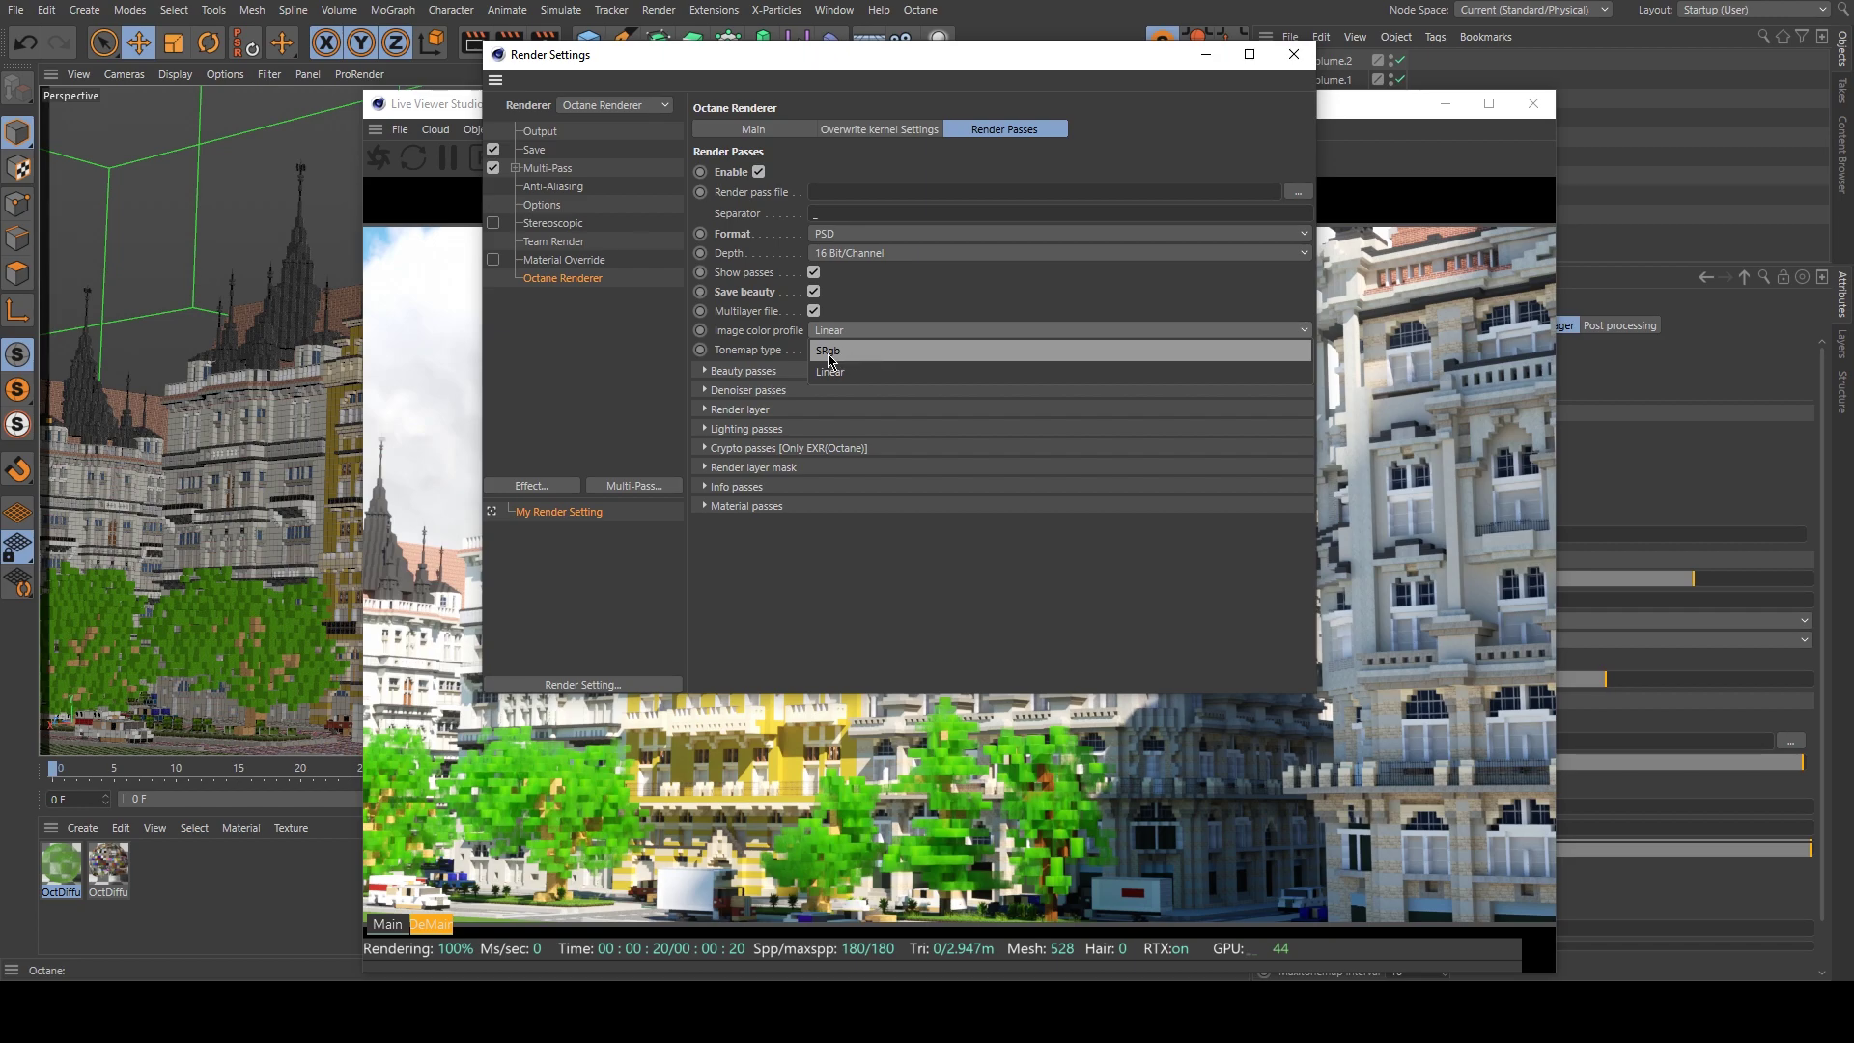
left_click(829, 353)
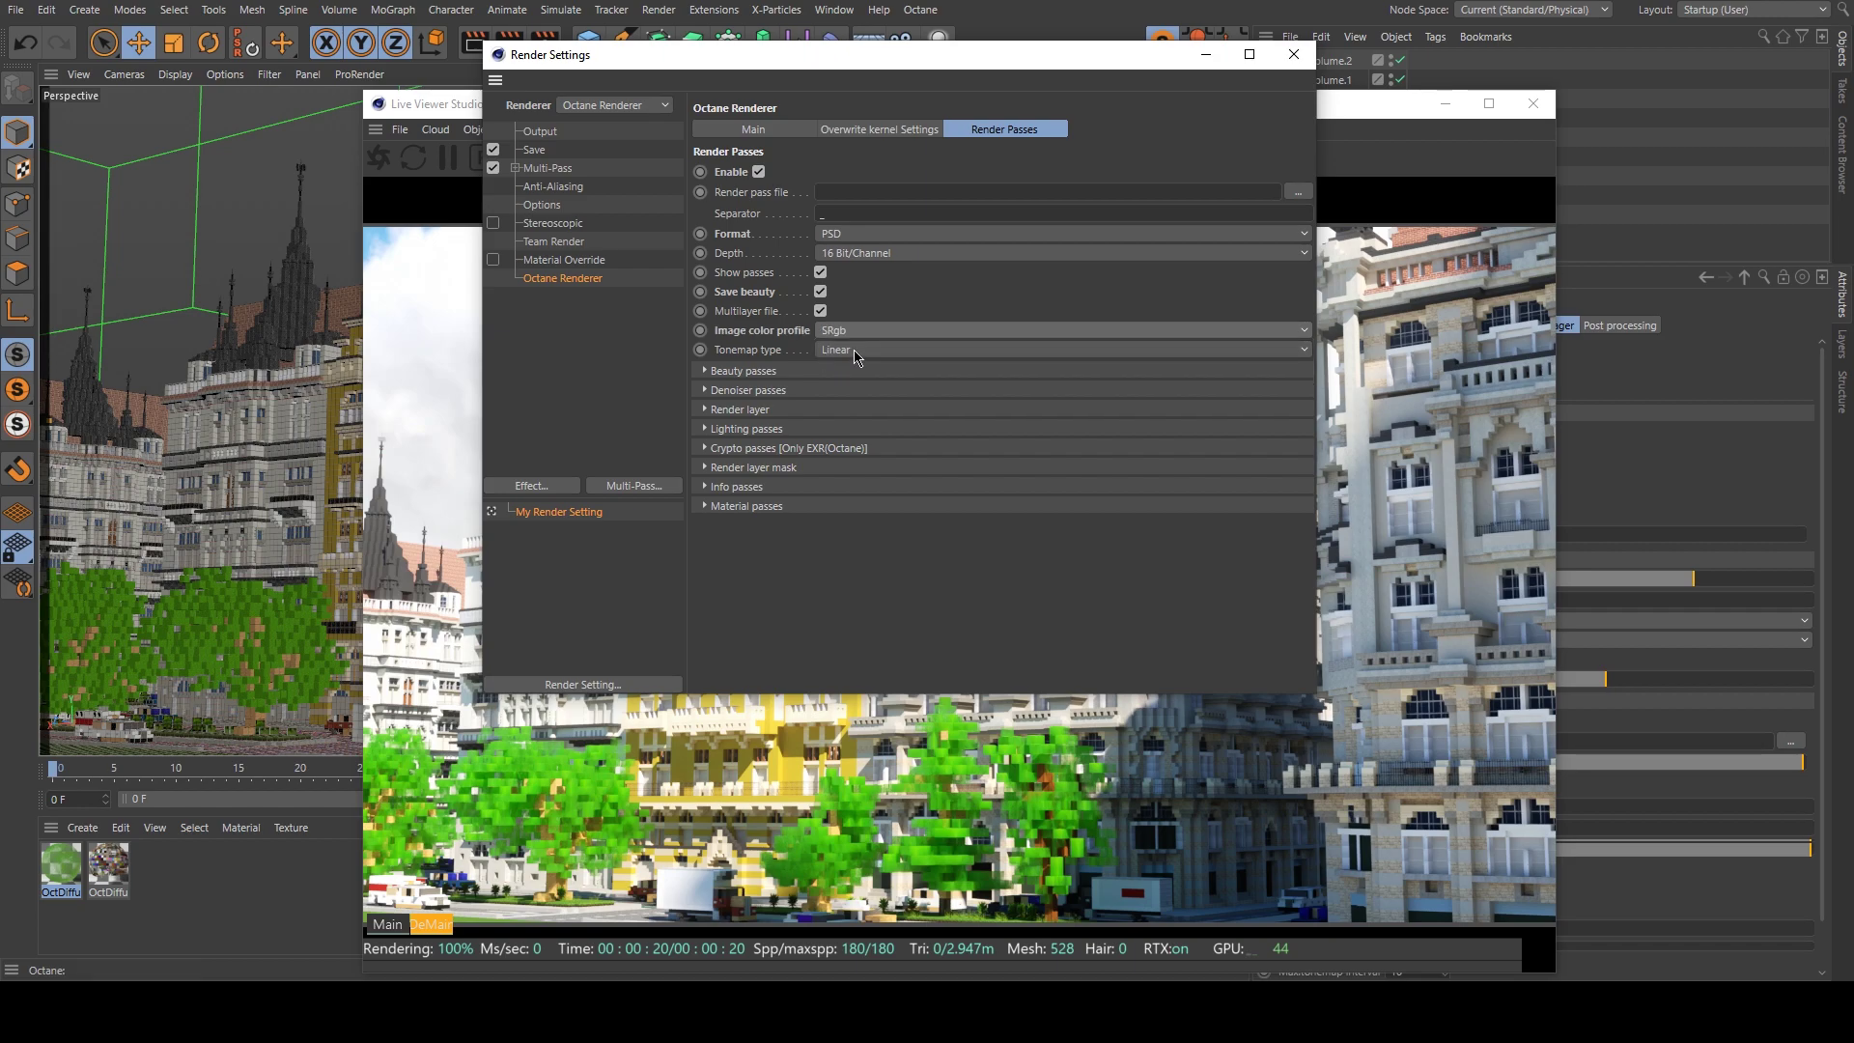
left_click(842, 352)
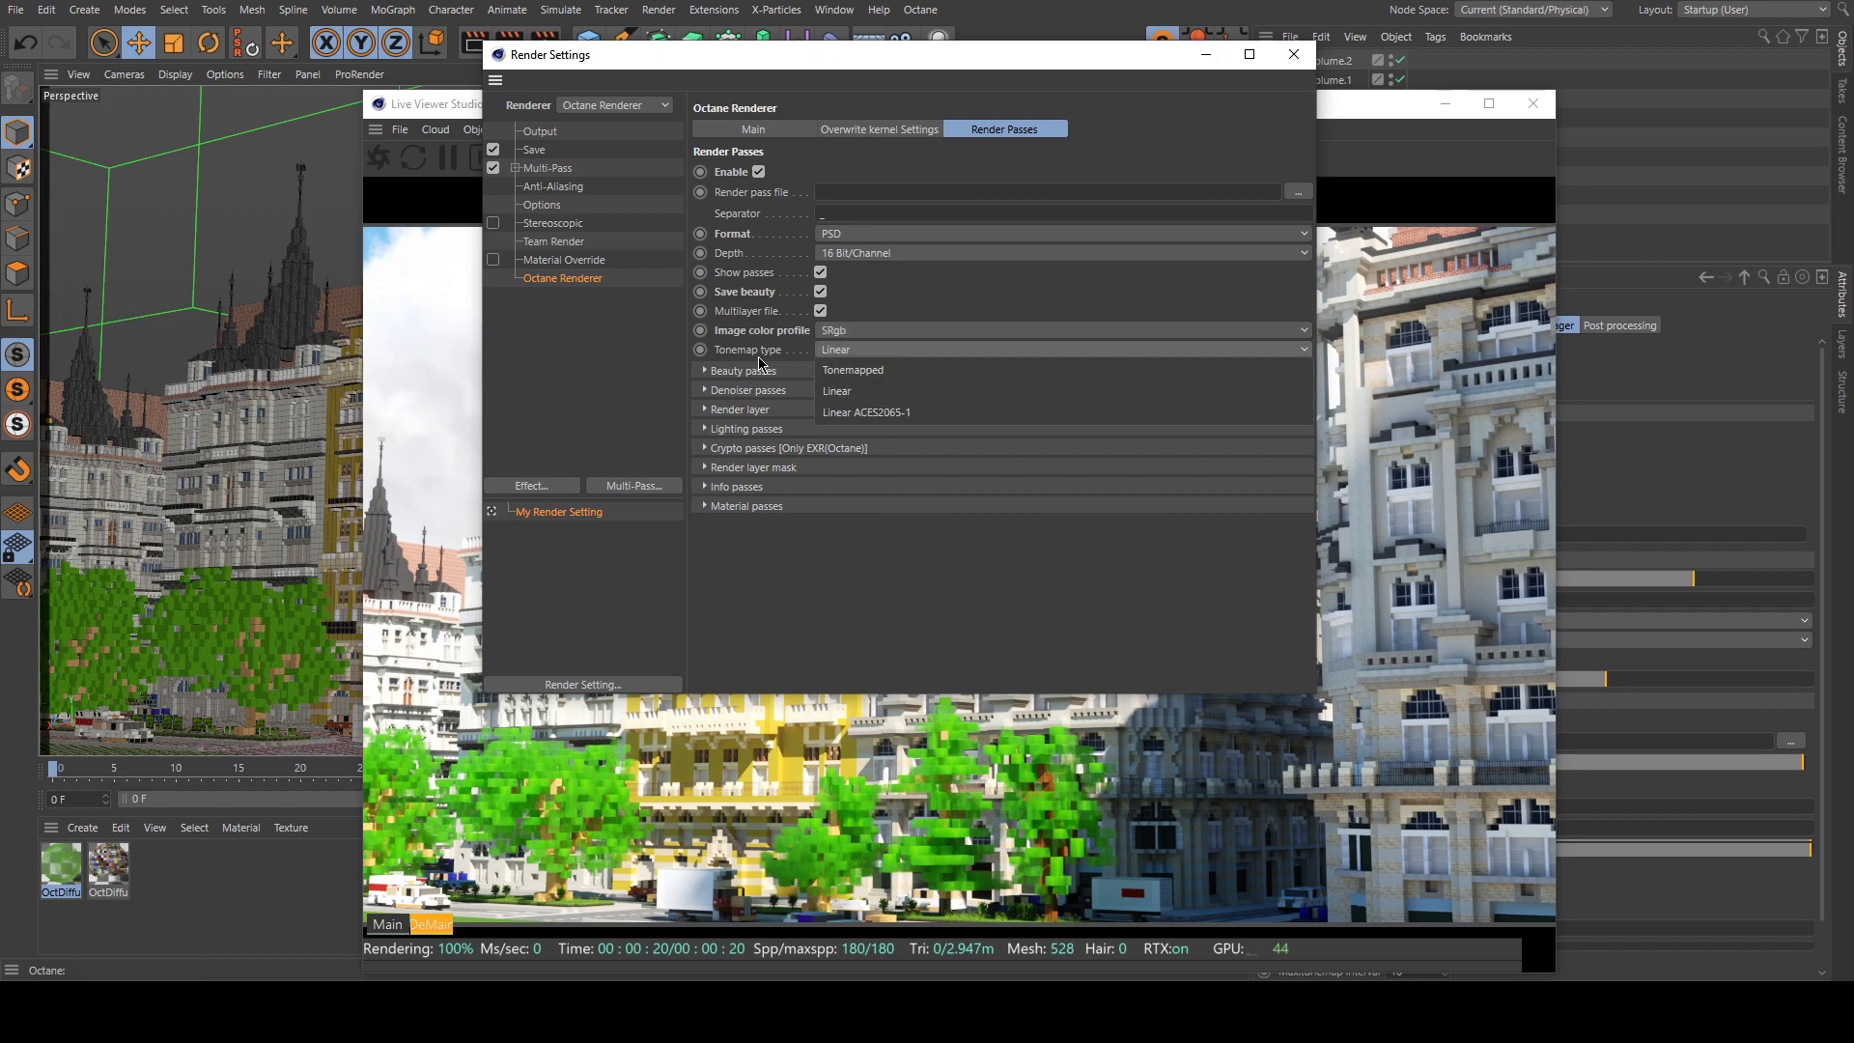
left_click(843, 370)
left_click(1294, 54)
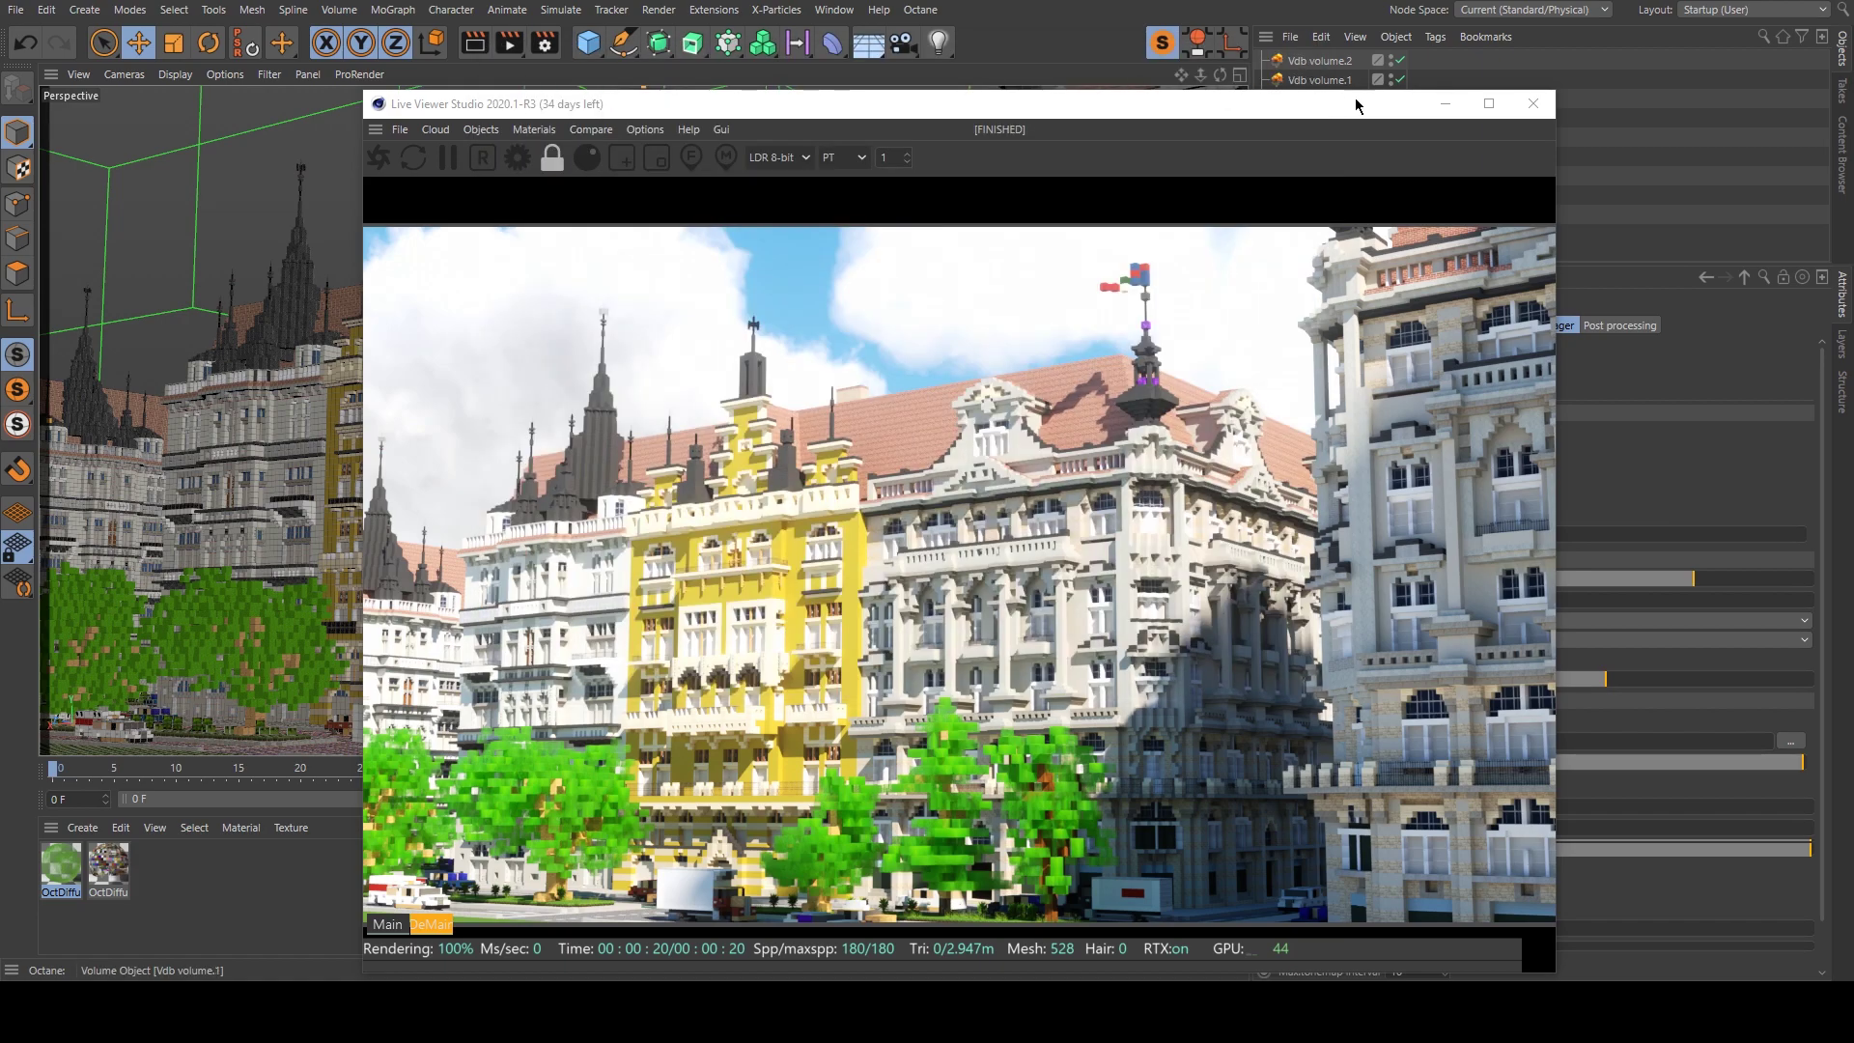
Add the Post beauty pass and the Denoised beauty pass to Octane's render passes.
left_click_drag(1354, 97, 973, 56)
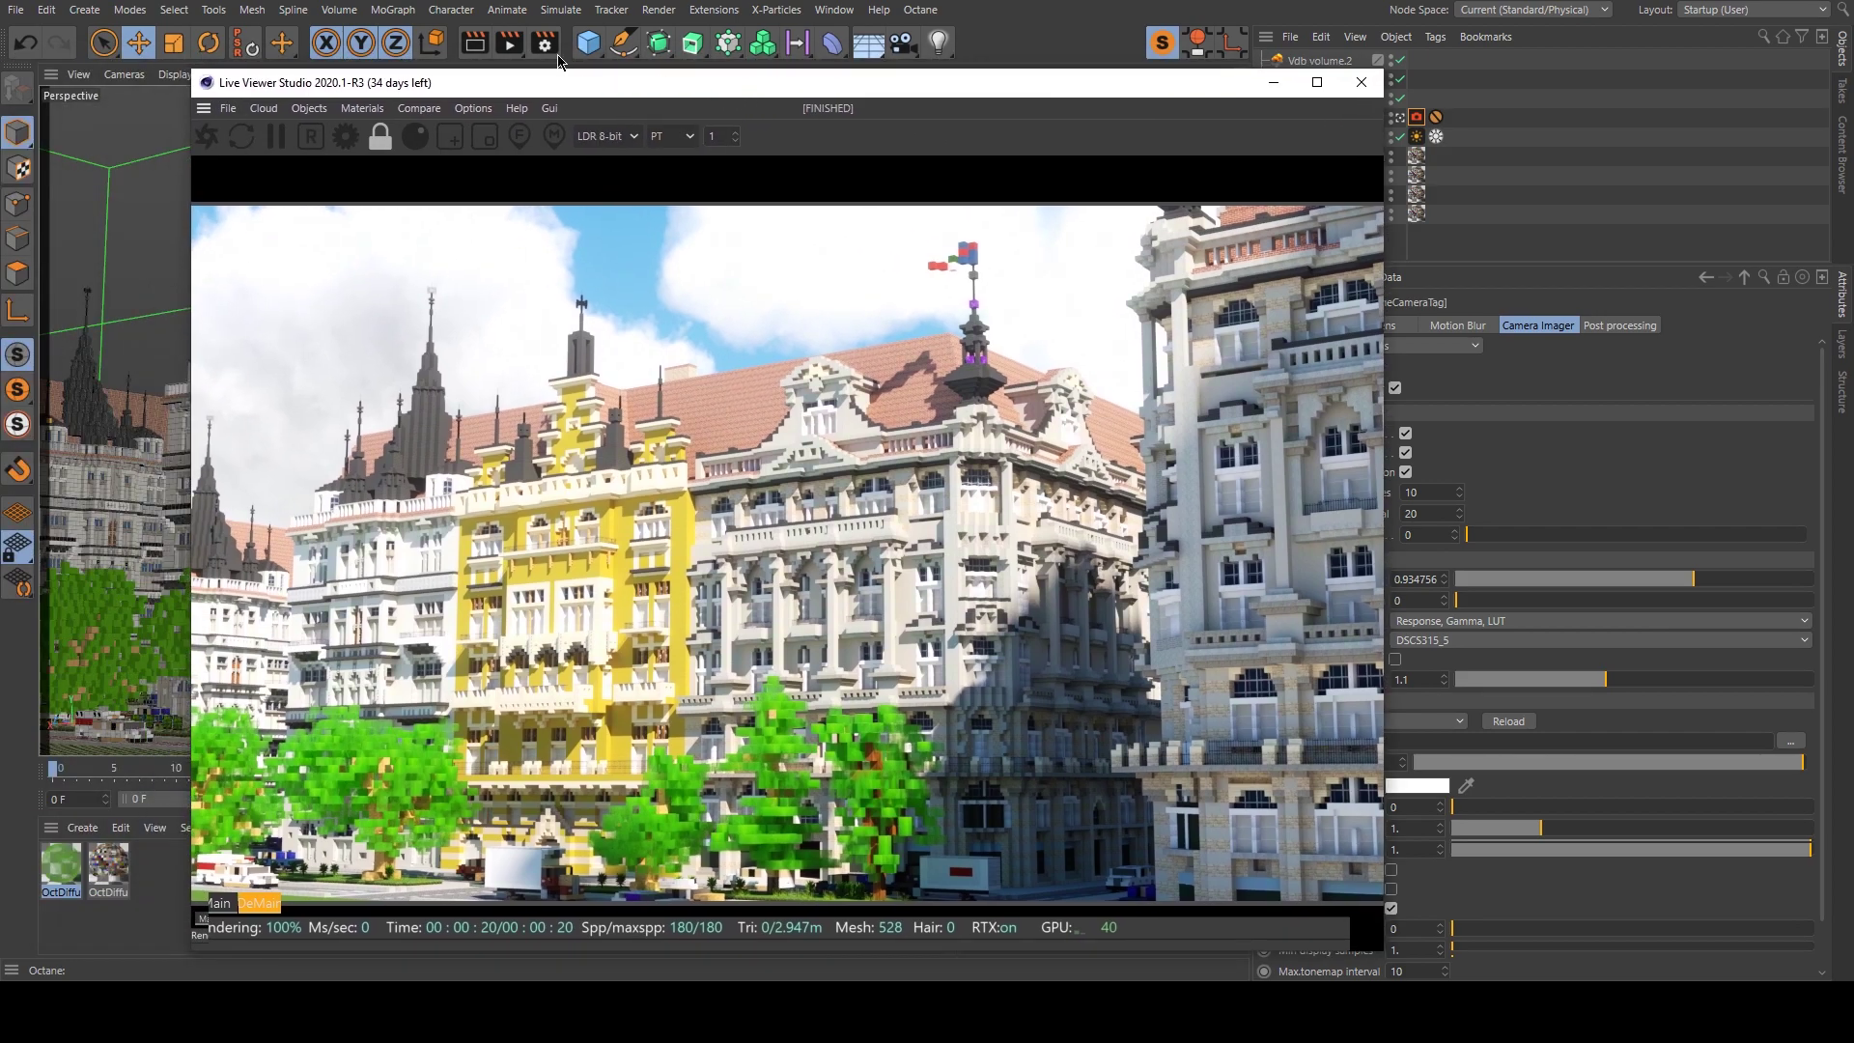
left_click(545, 40)
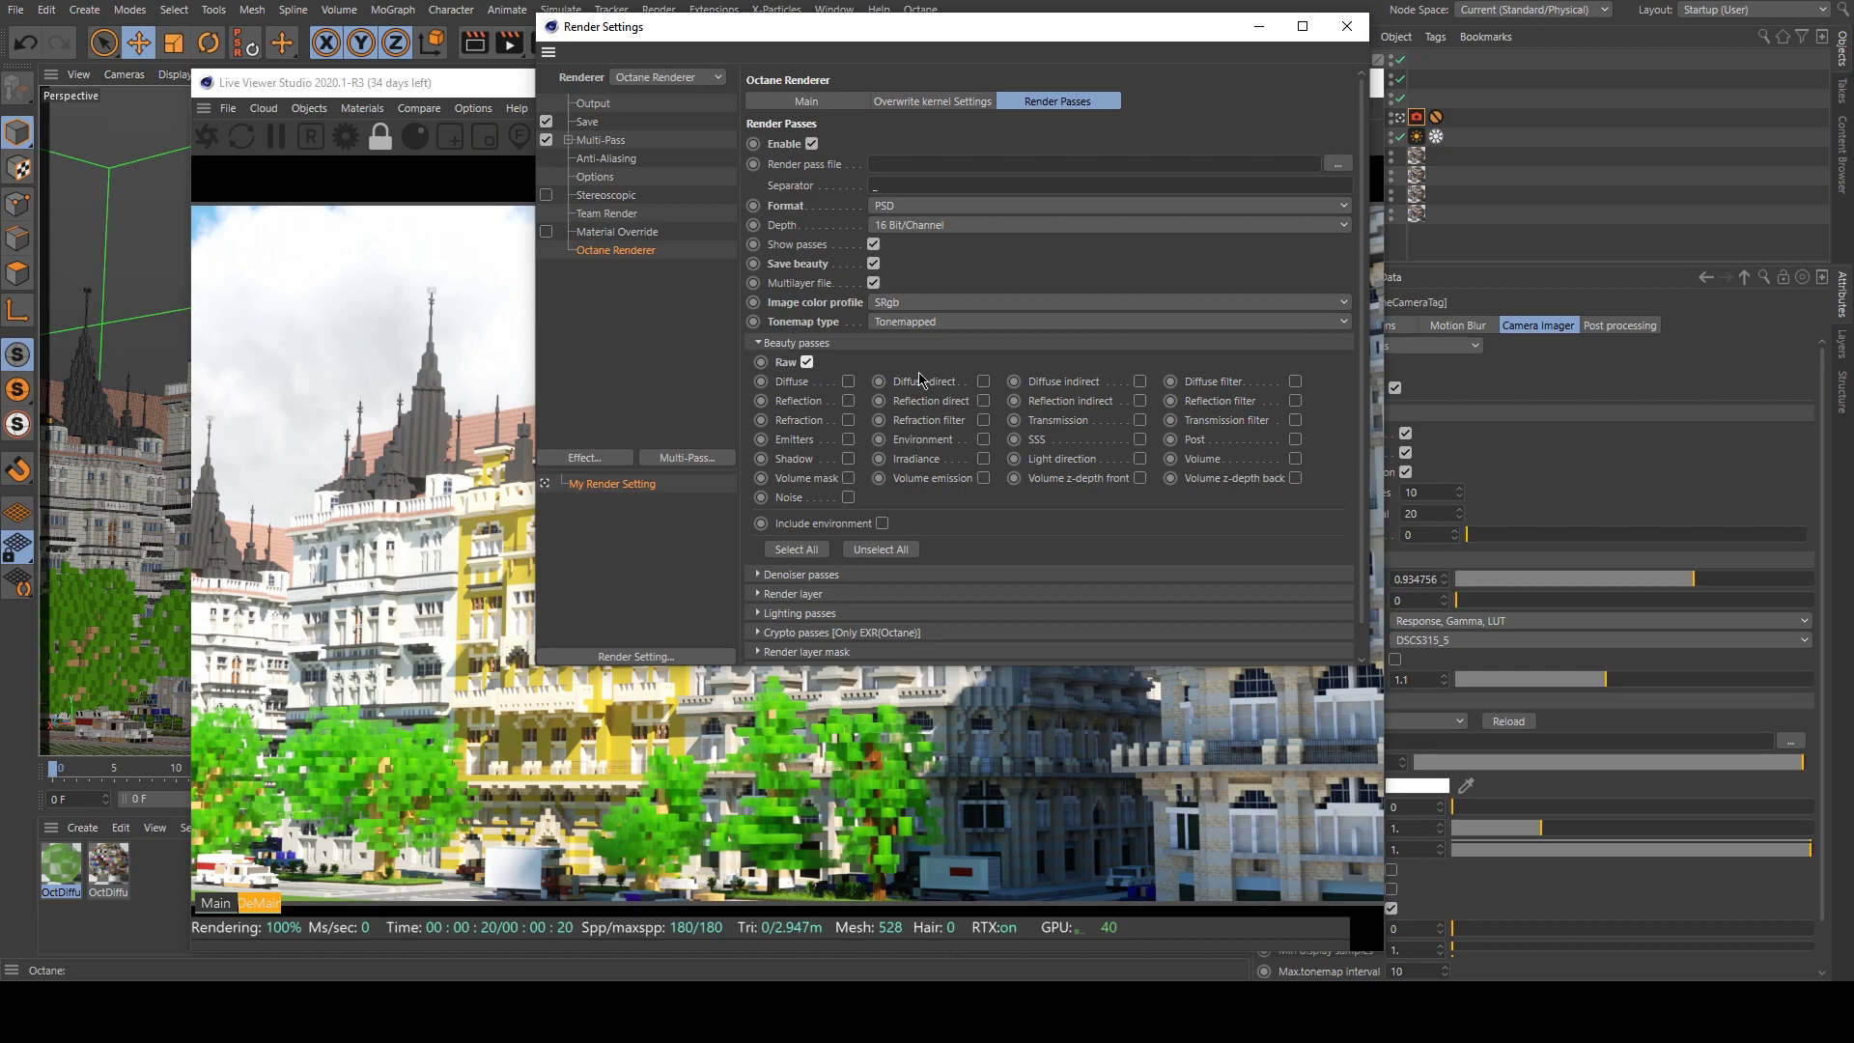
left_click(1295, 440)
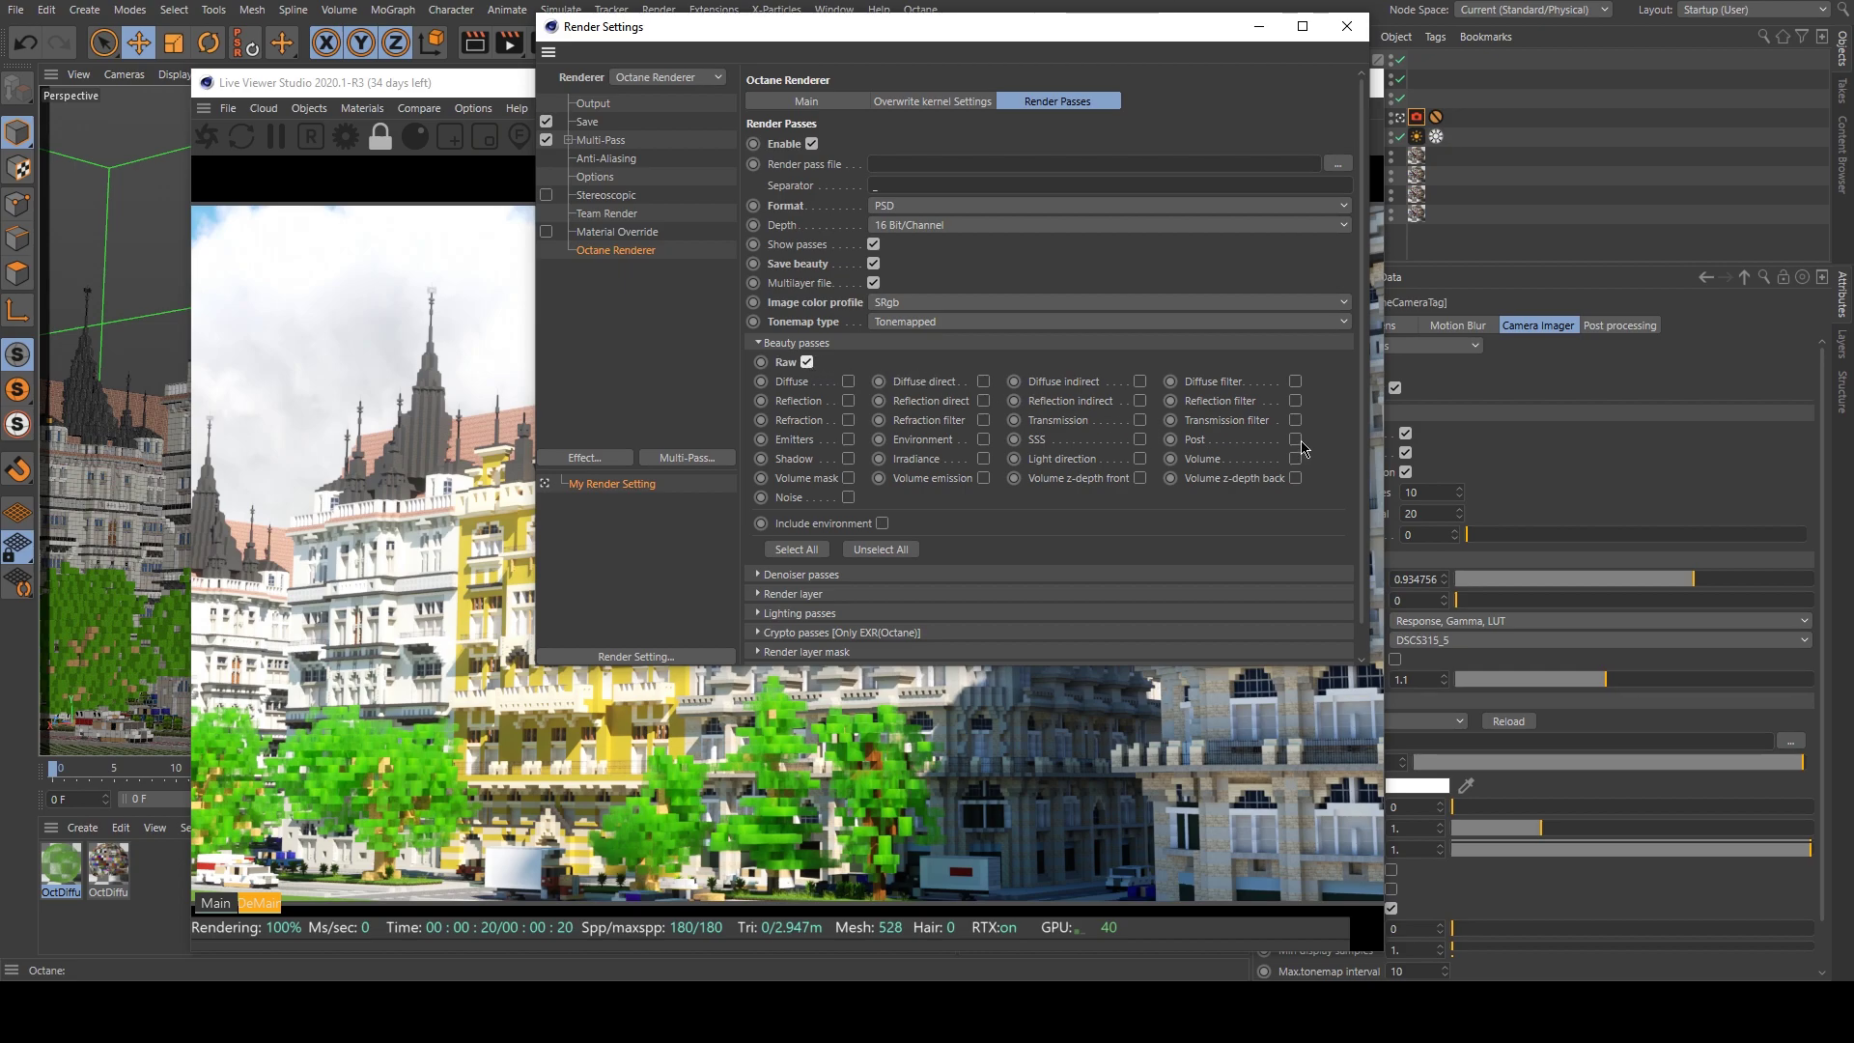
left_click(793, 344)
left_click(790, 363)
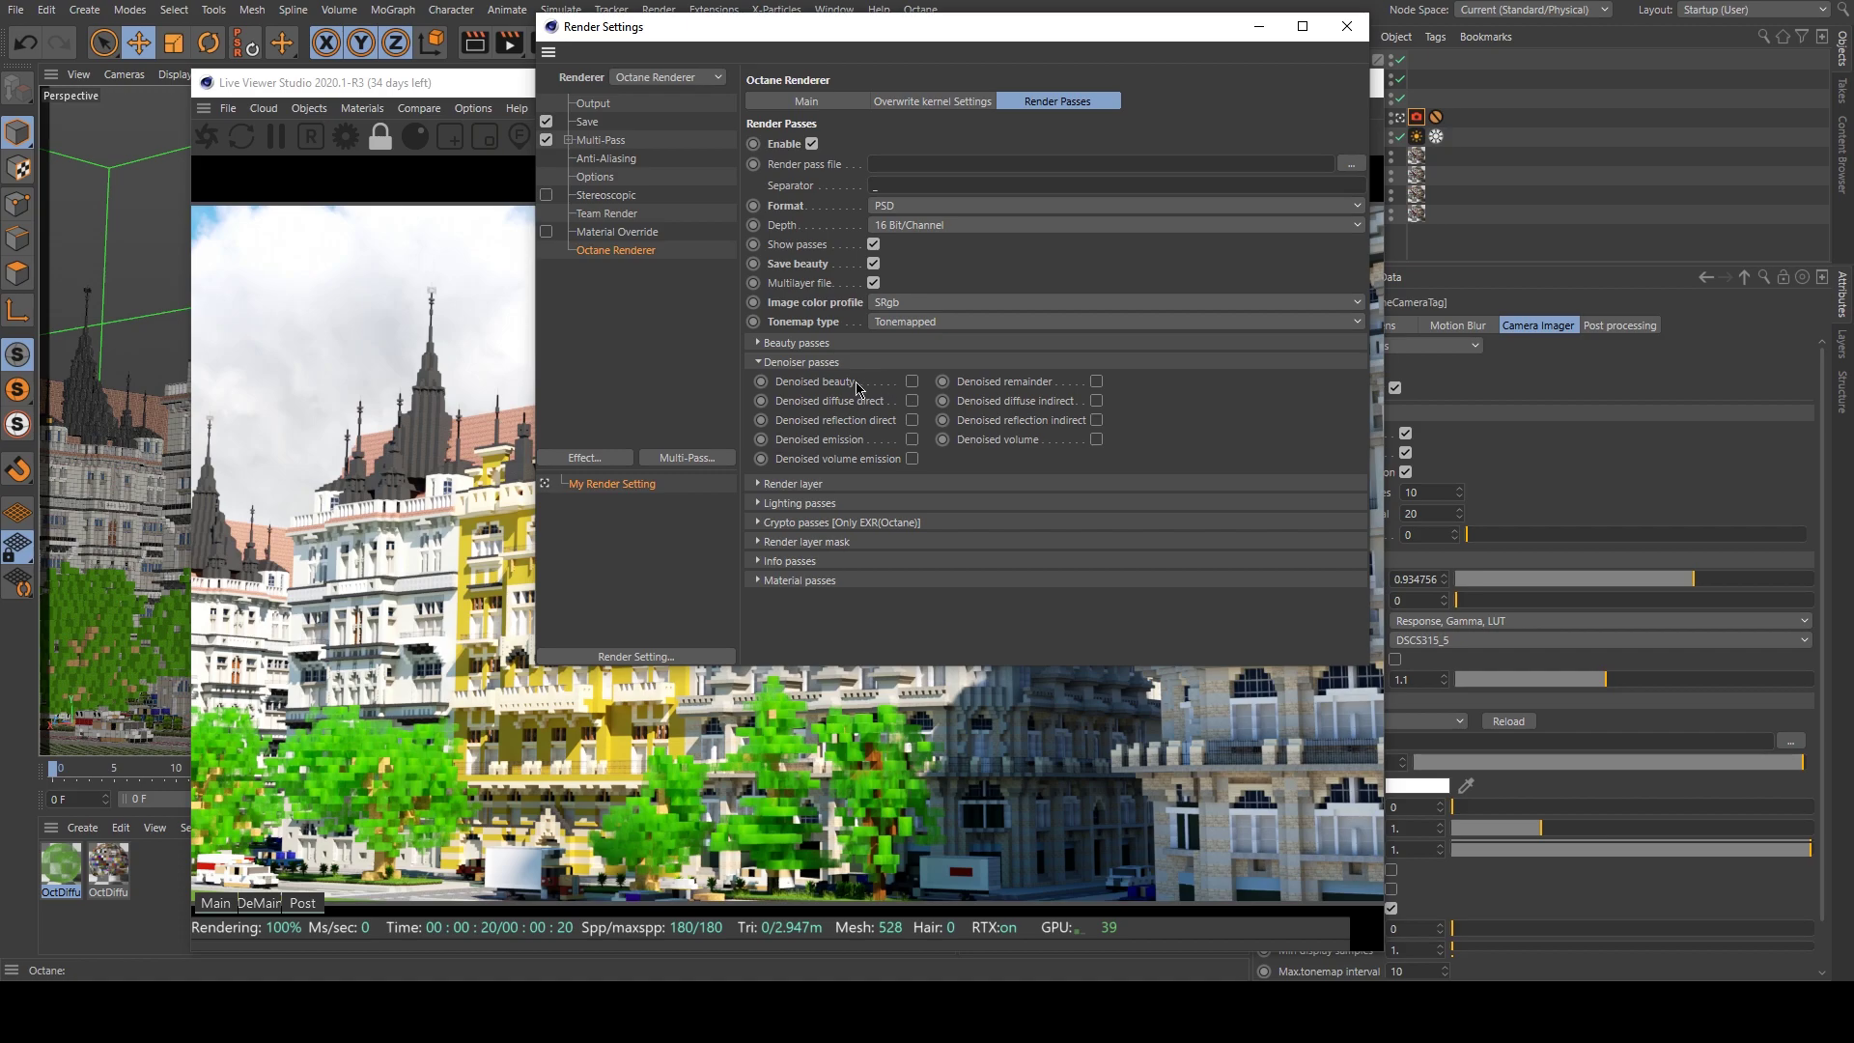
left_click(913, 382)
left_click(772, 344)
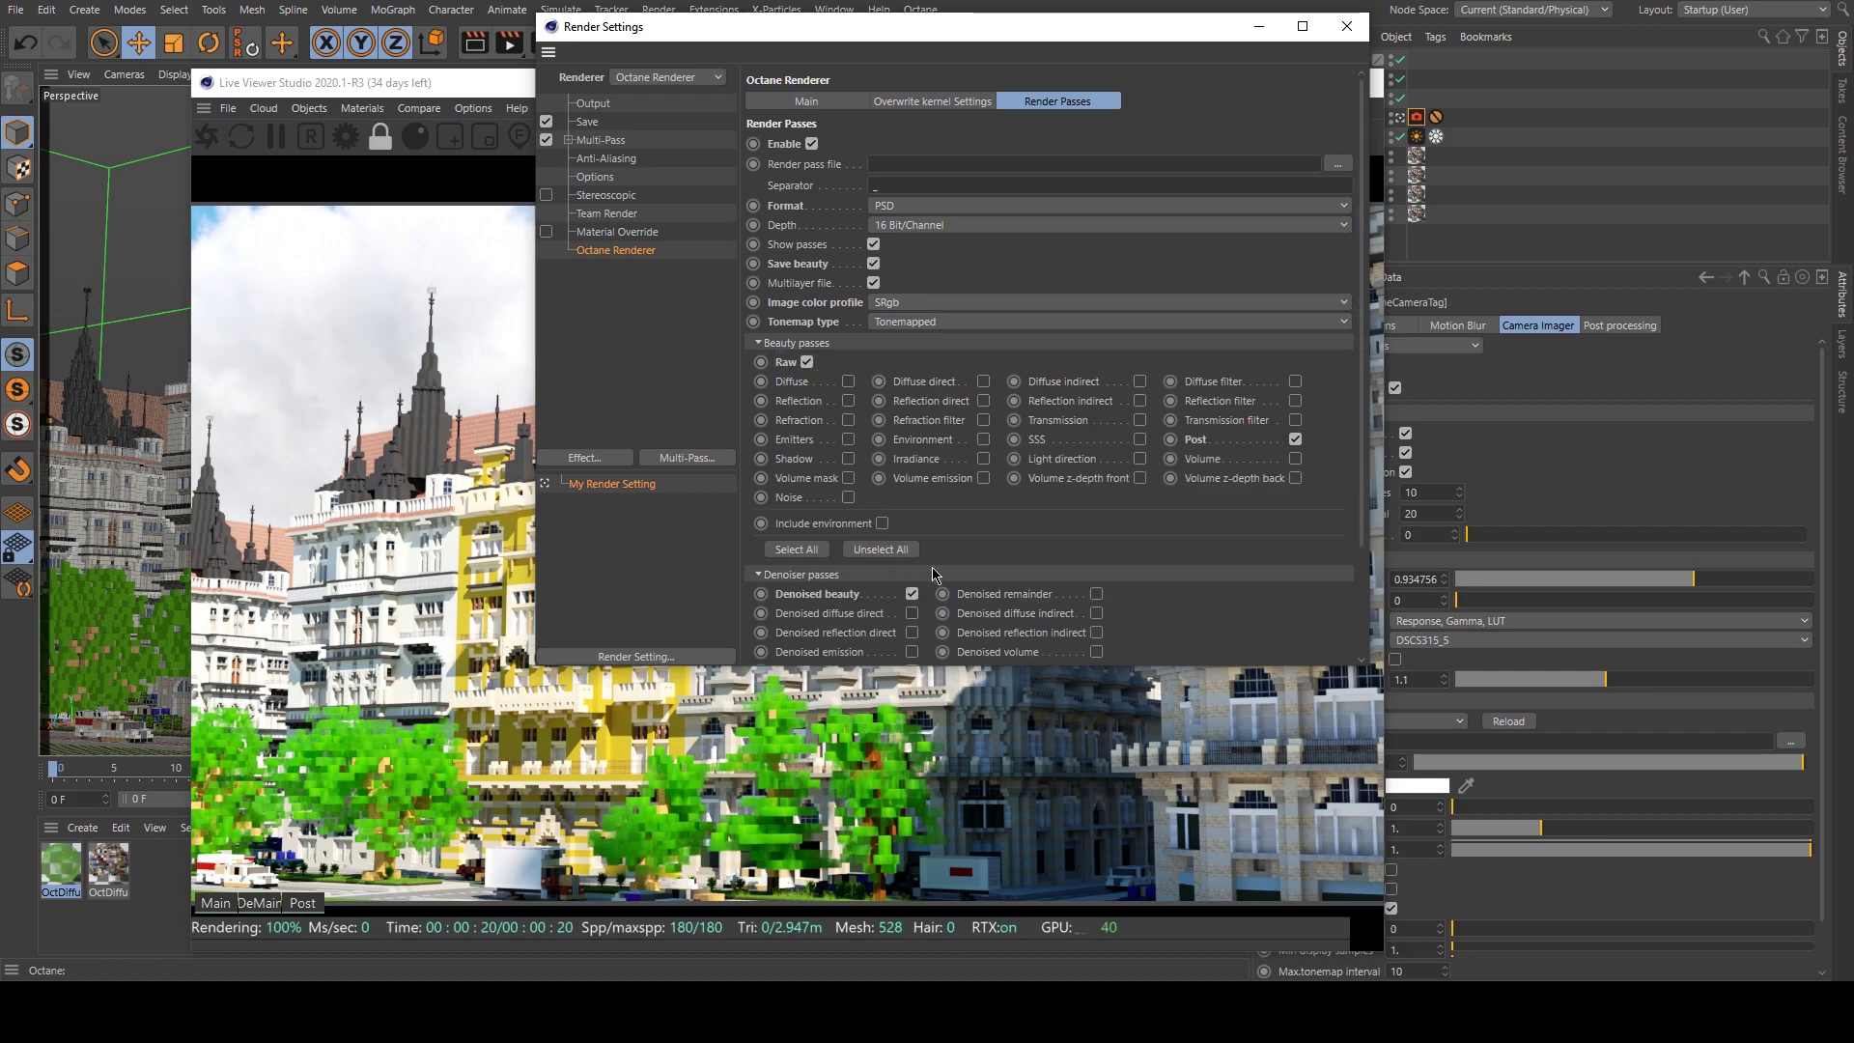
left_click_drag(1204, 666, 1198, 855)
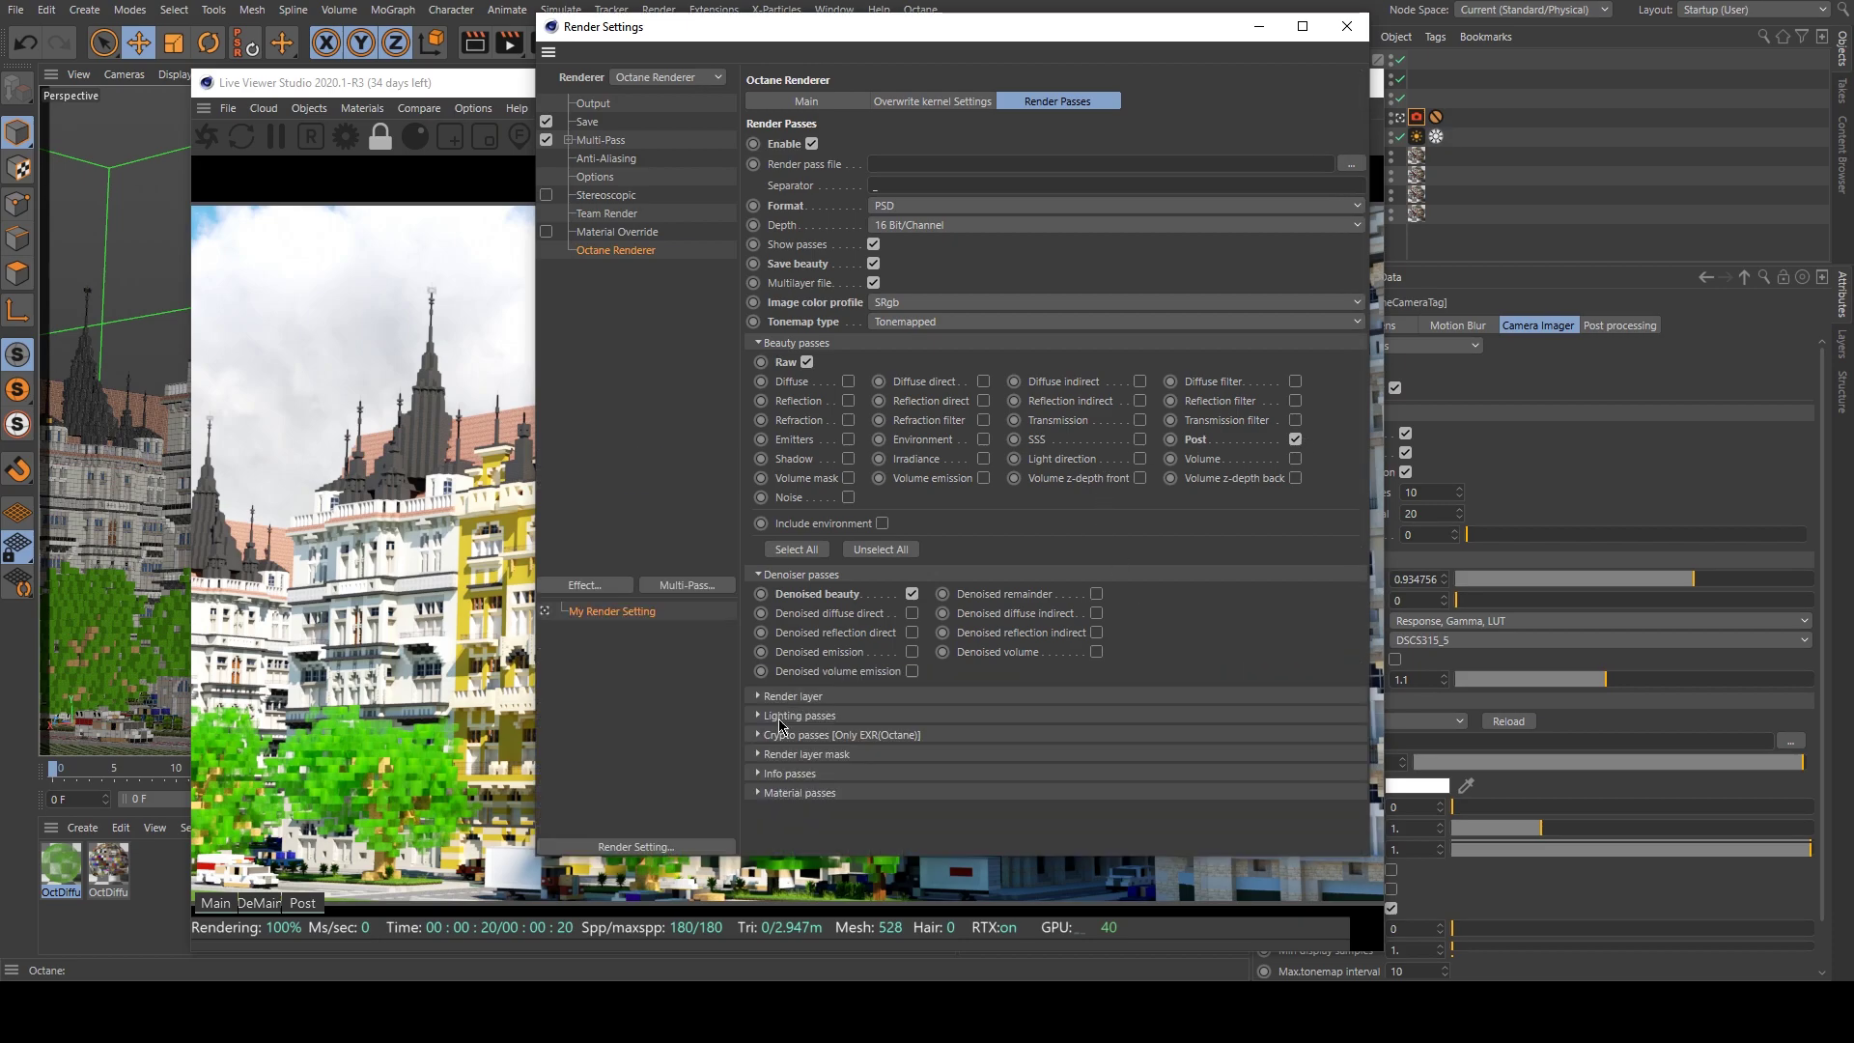
left_click(778, 718)
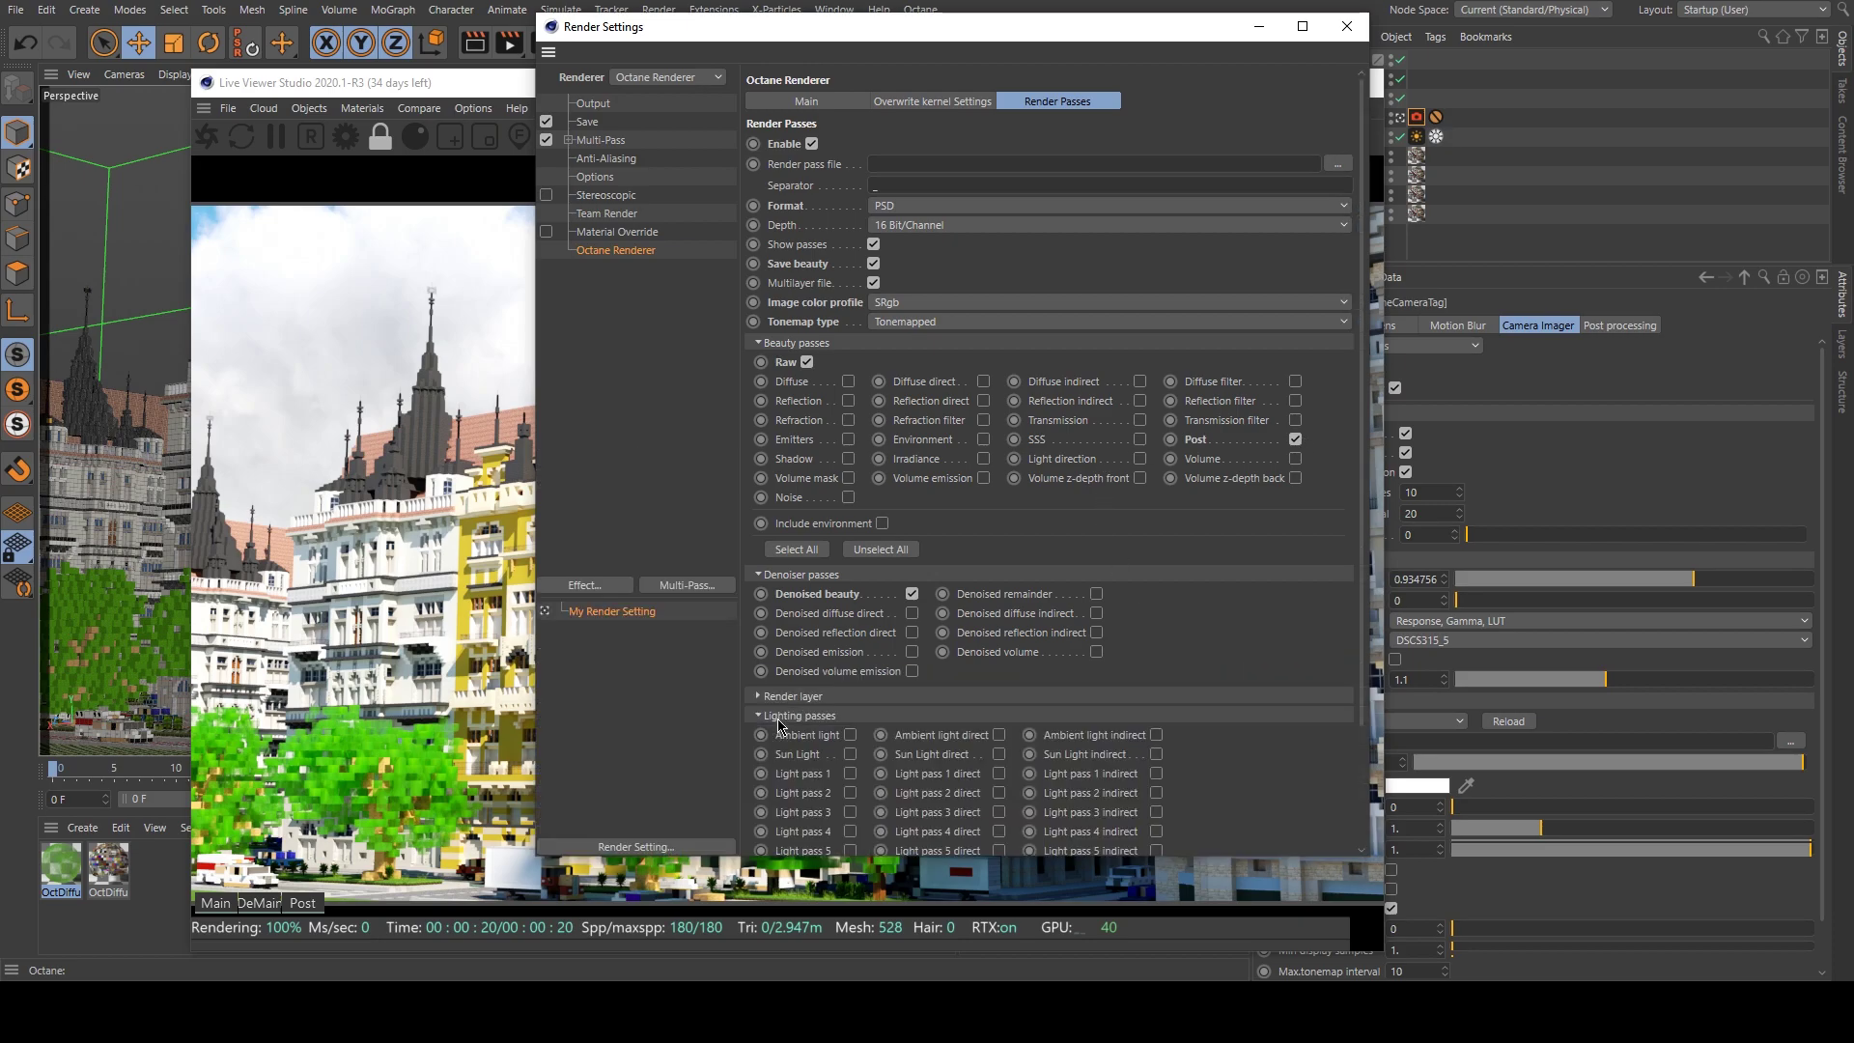
left_click(778, 718)
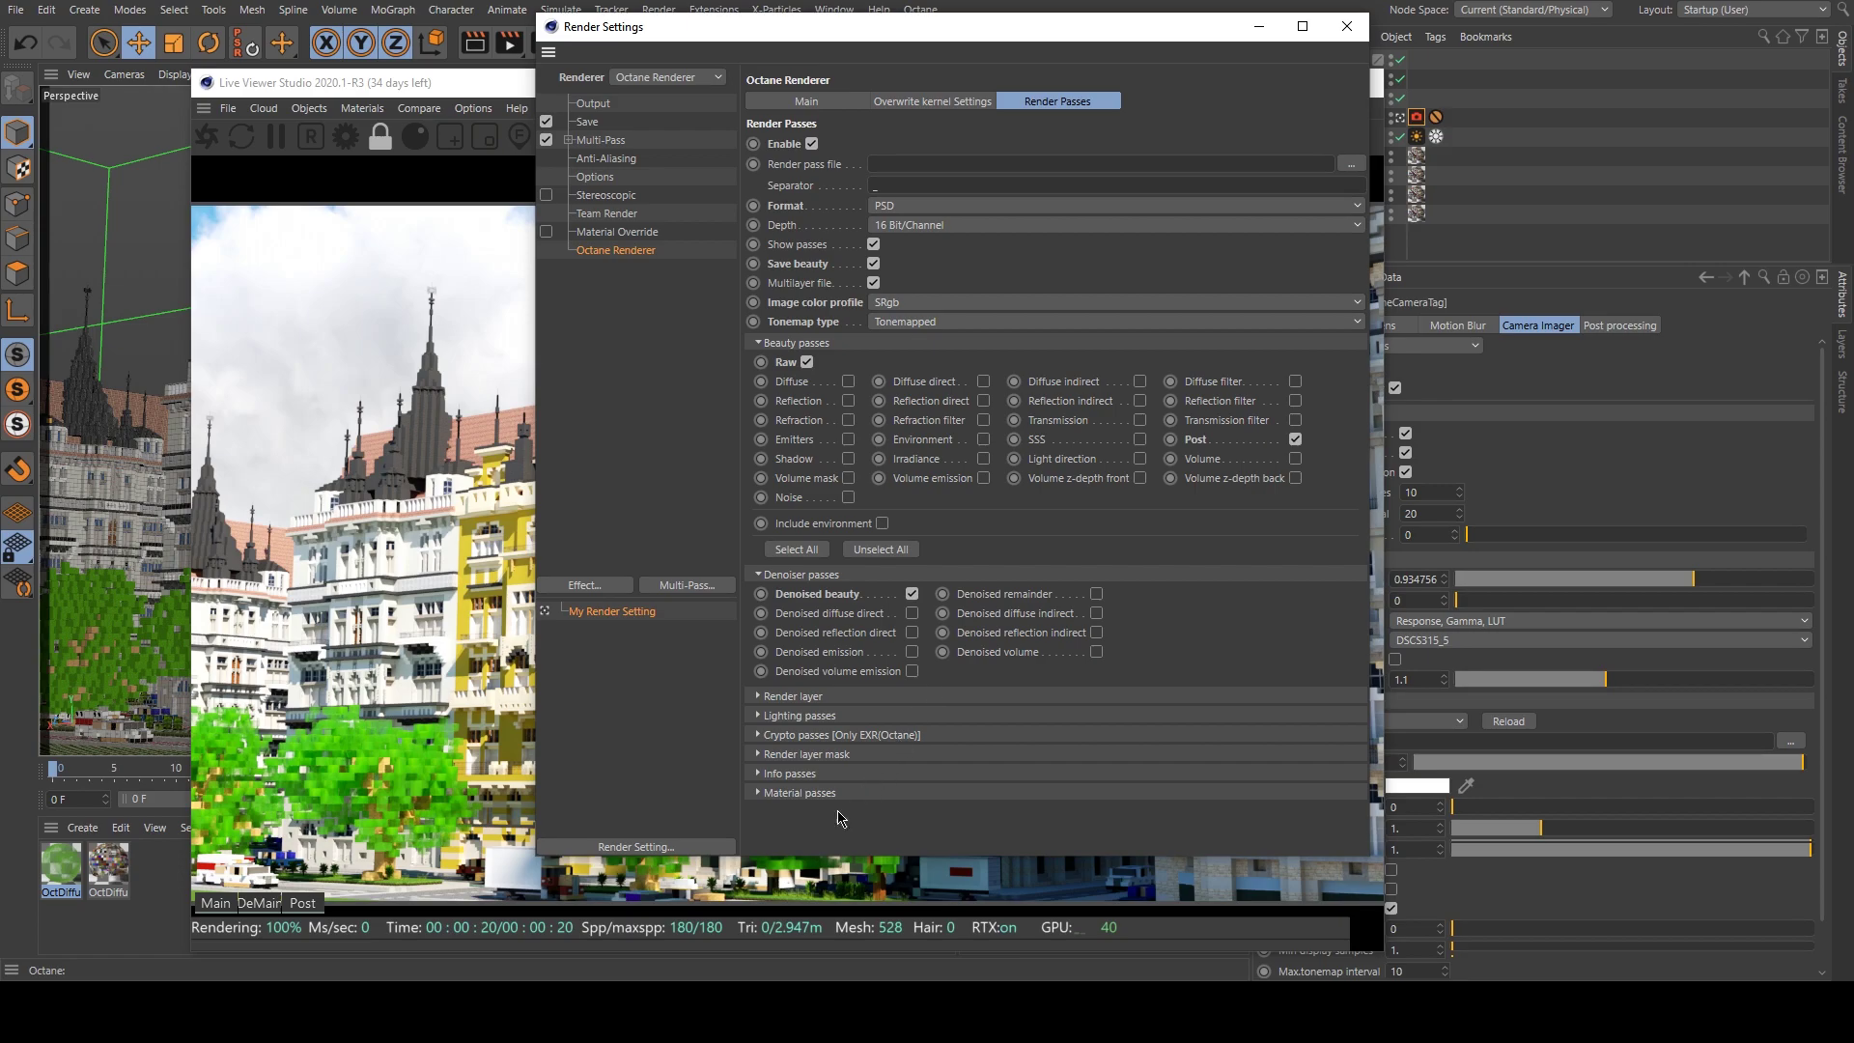
Set the render pass file to octane in the TUT - Façades project folder on the desktop.
left_click(1351, 165)
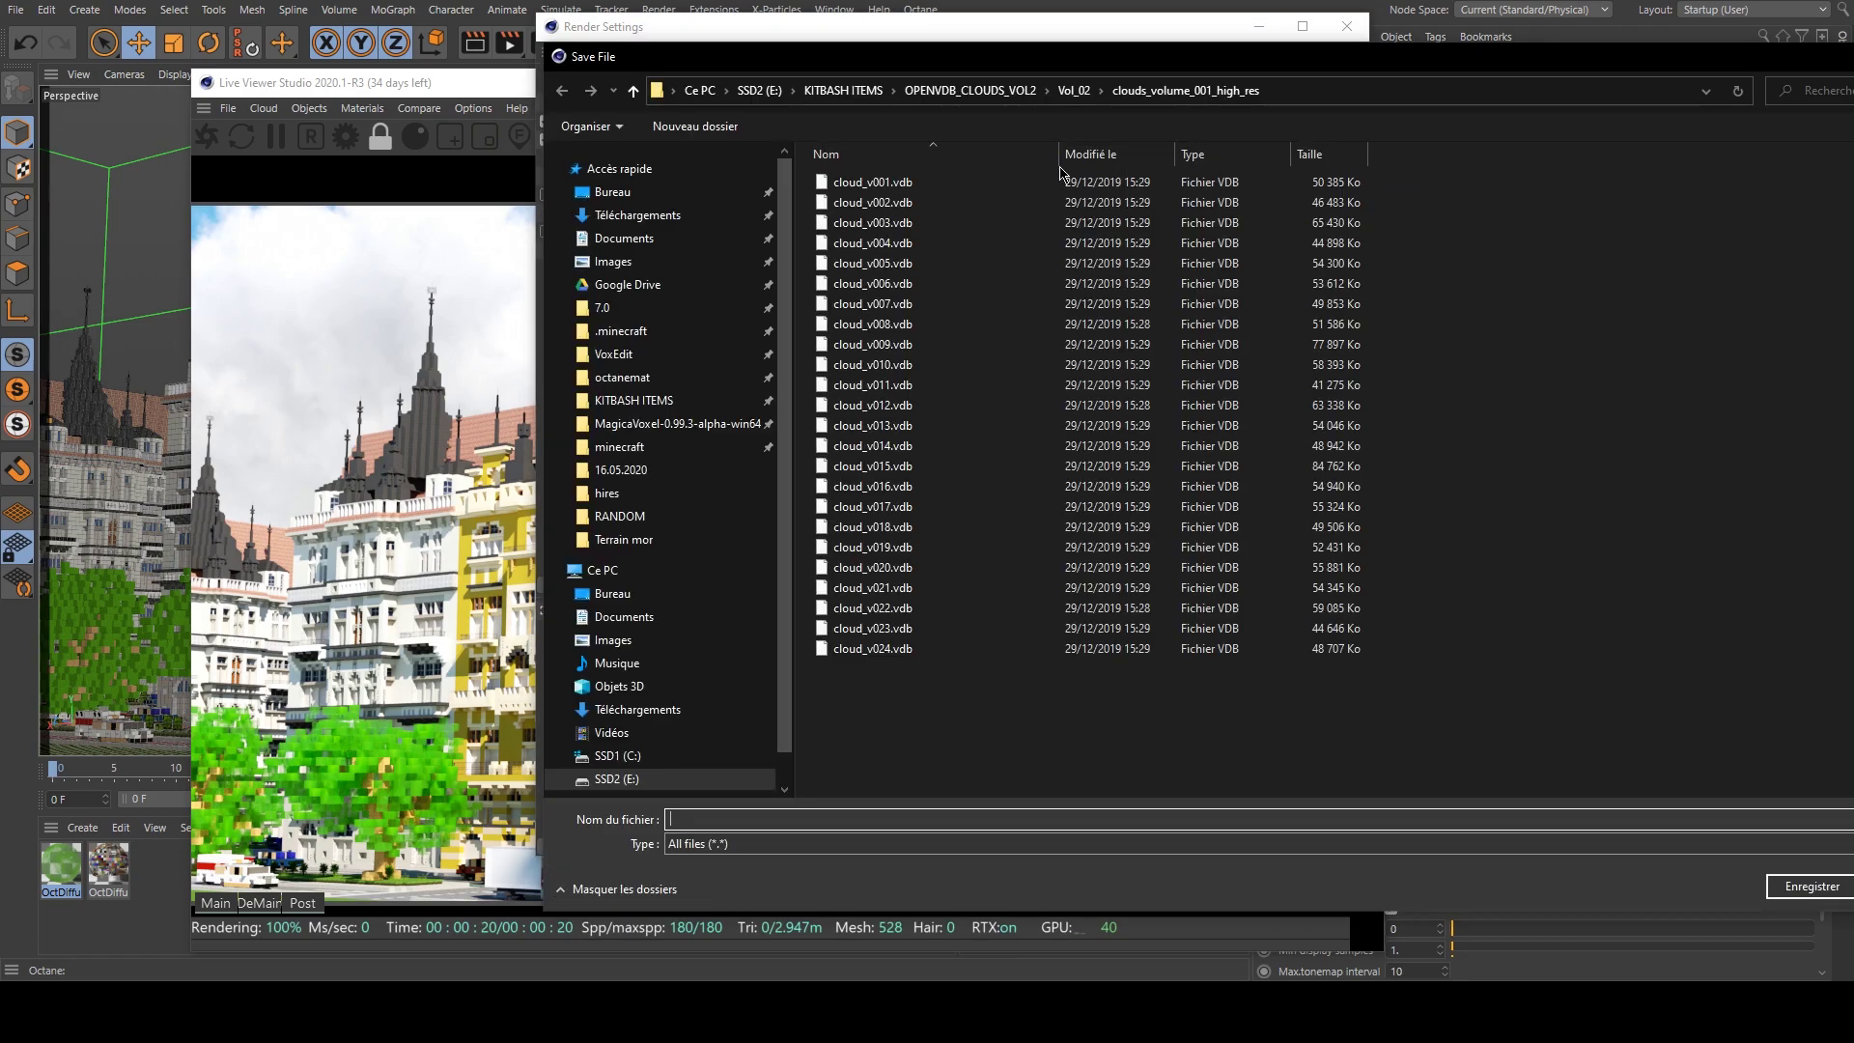
double_click(869, 223)
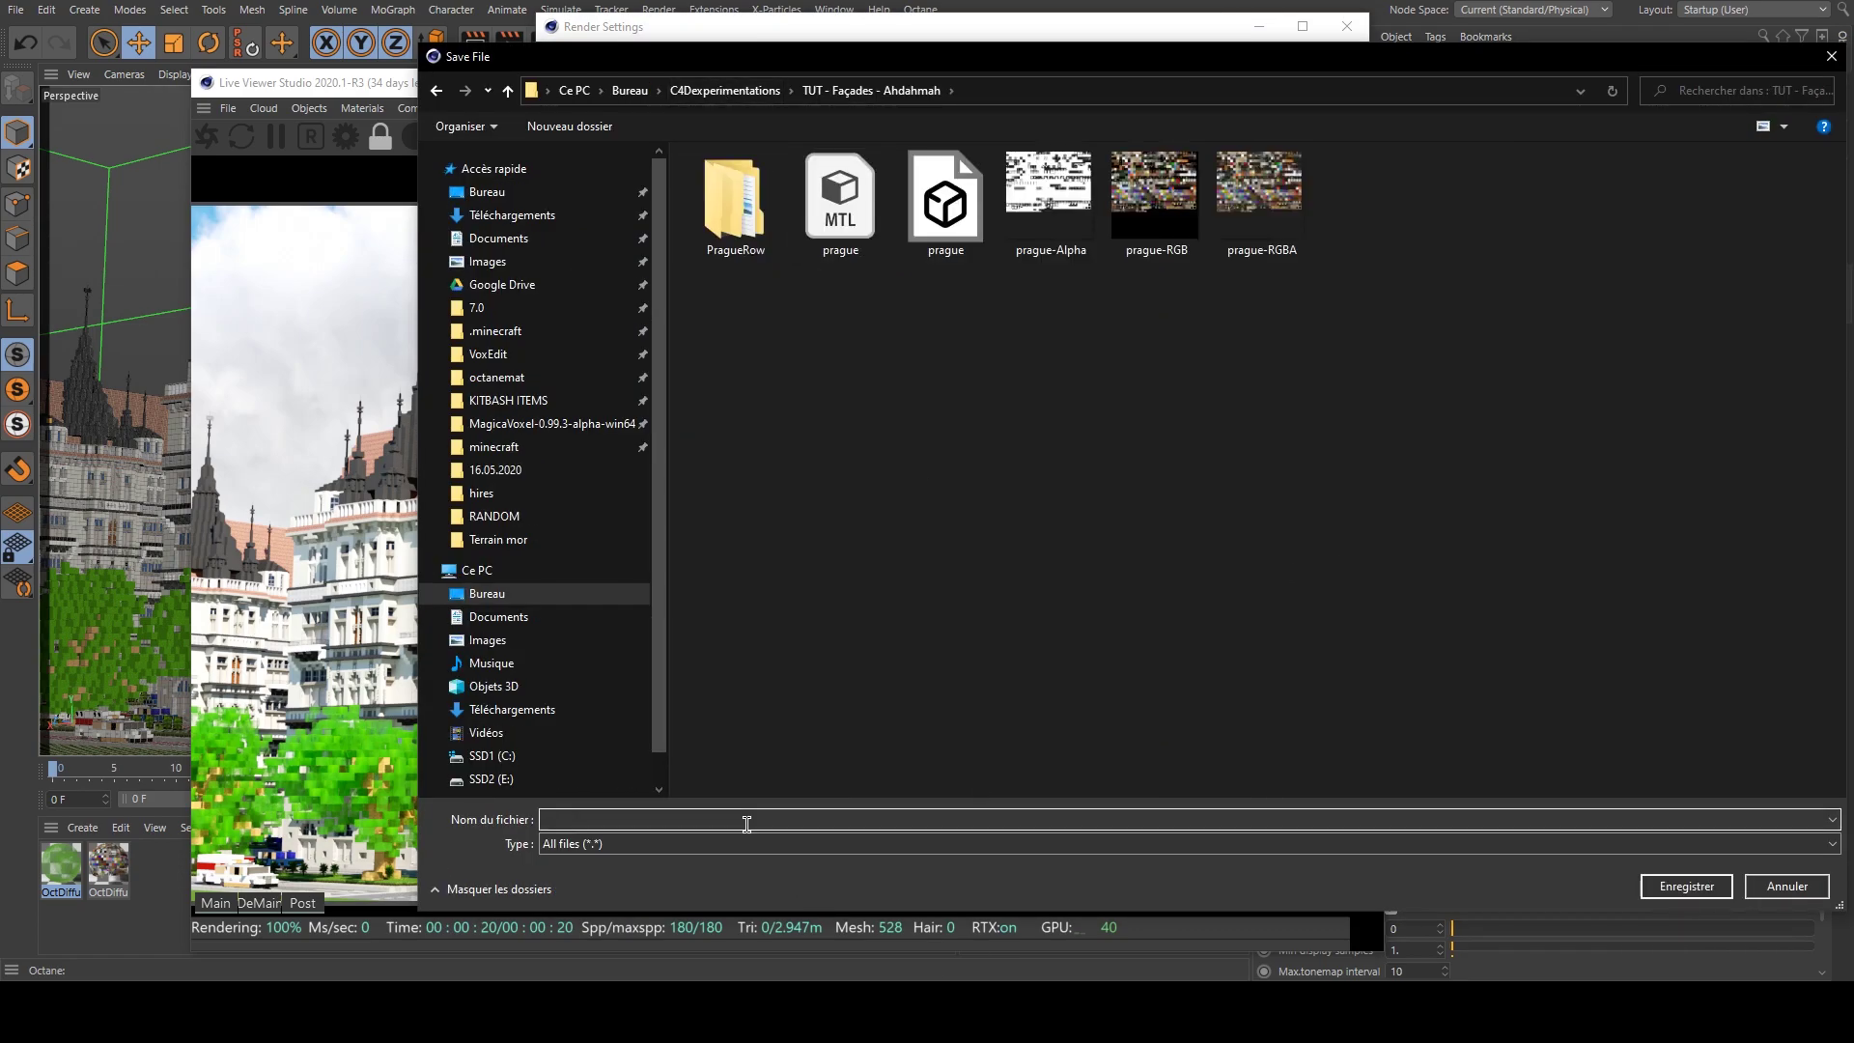
left_click(747, 821)
type("octane")
key("Return")
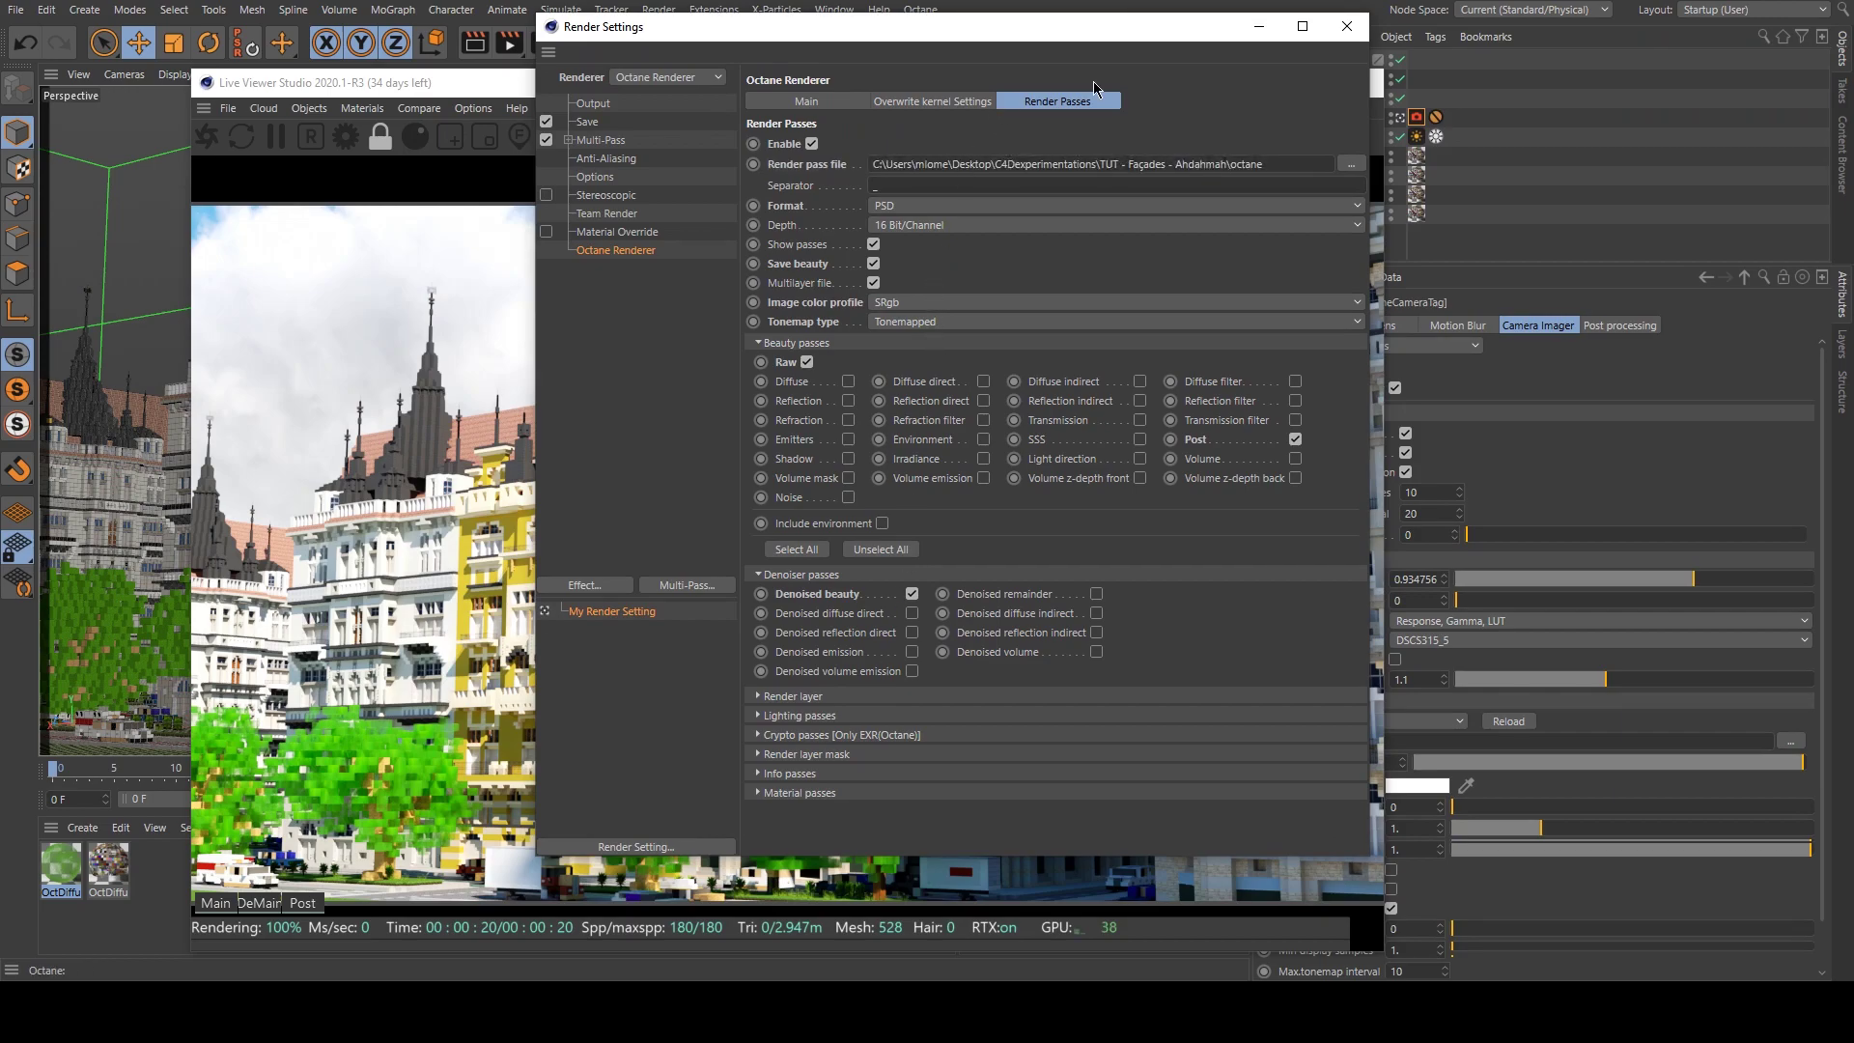
Close the render settings and the Live Viewer, and start the final render of the current frame.
left_click(1347, 26)
left_click(1372, 92)
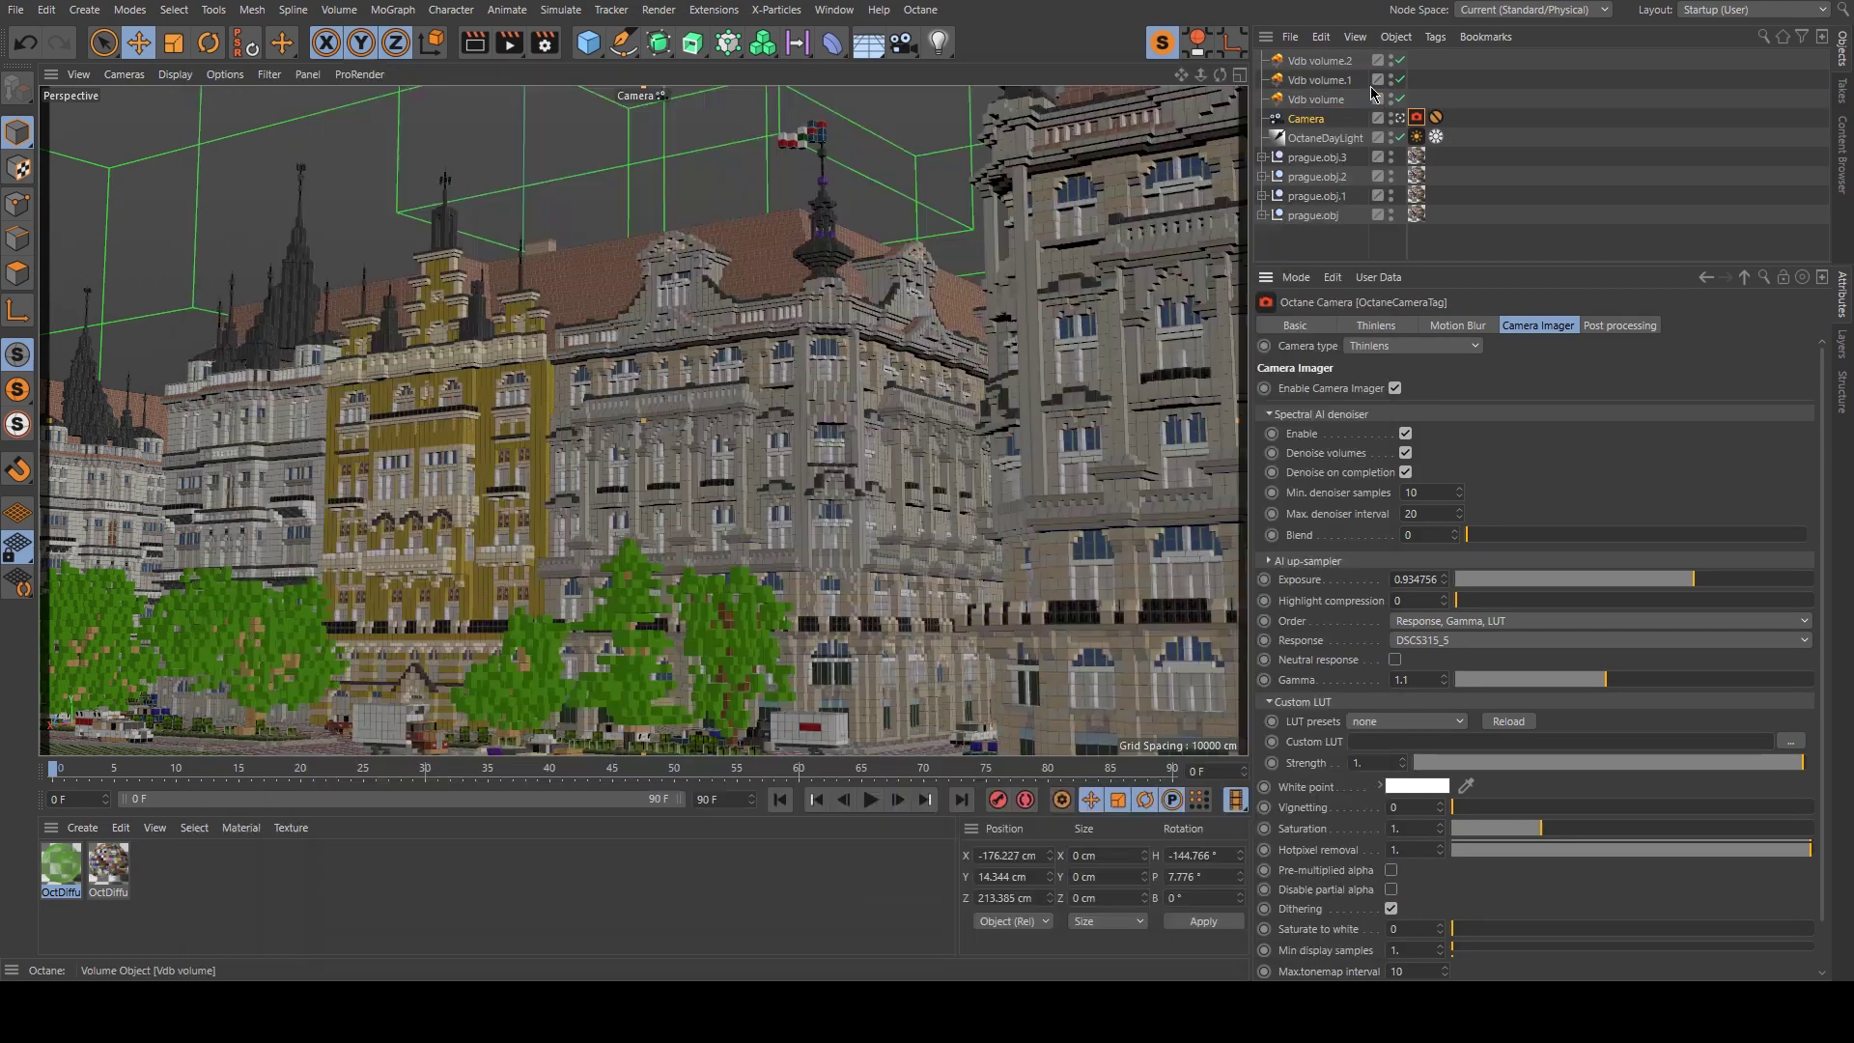
left_click(495, 47)
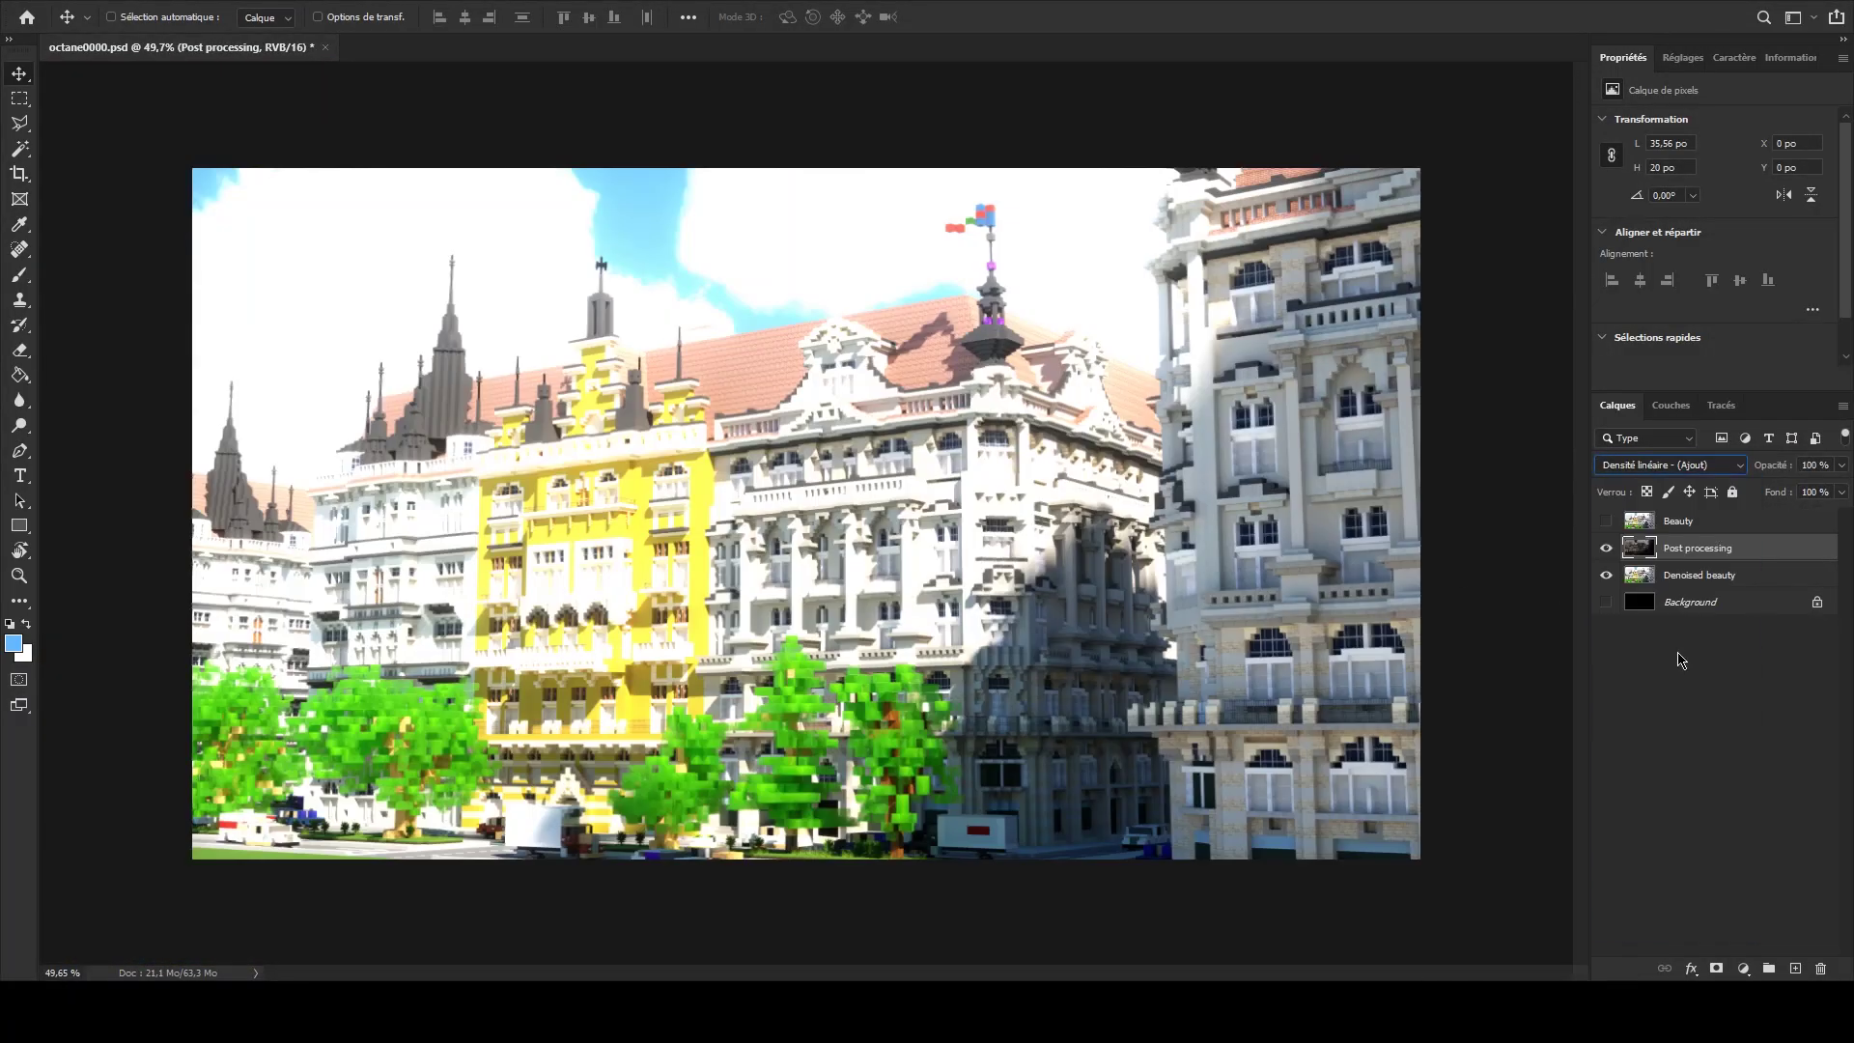
In Photoshop, lower the Post processing layer's opacity to about 42% and apply a Camera Raw filter to the Denoised beauty smart object.
left_click_drag(1799, 489, 1787, 489)
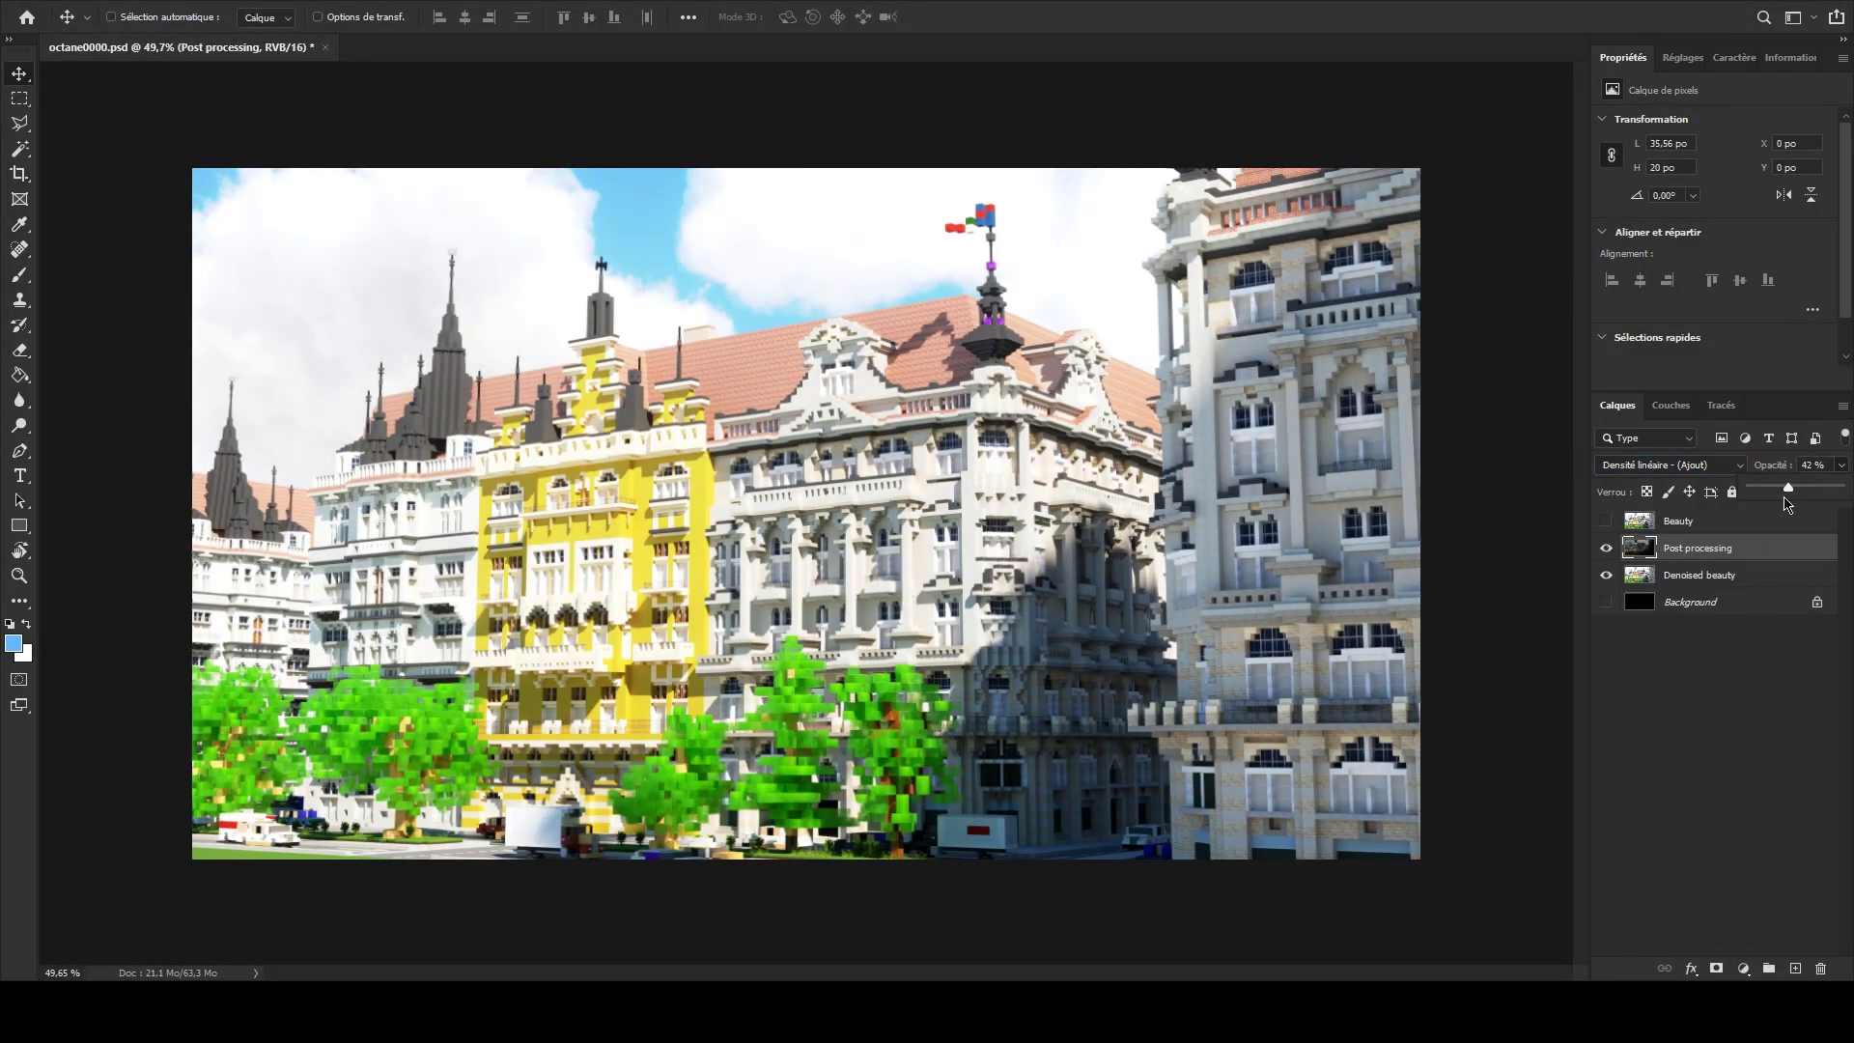
key("ctrl+alt+shift+e")
key("ctrl+shift+a")
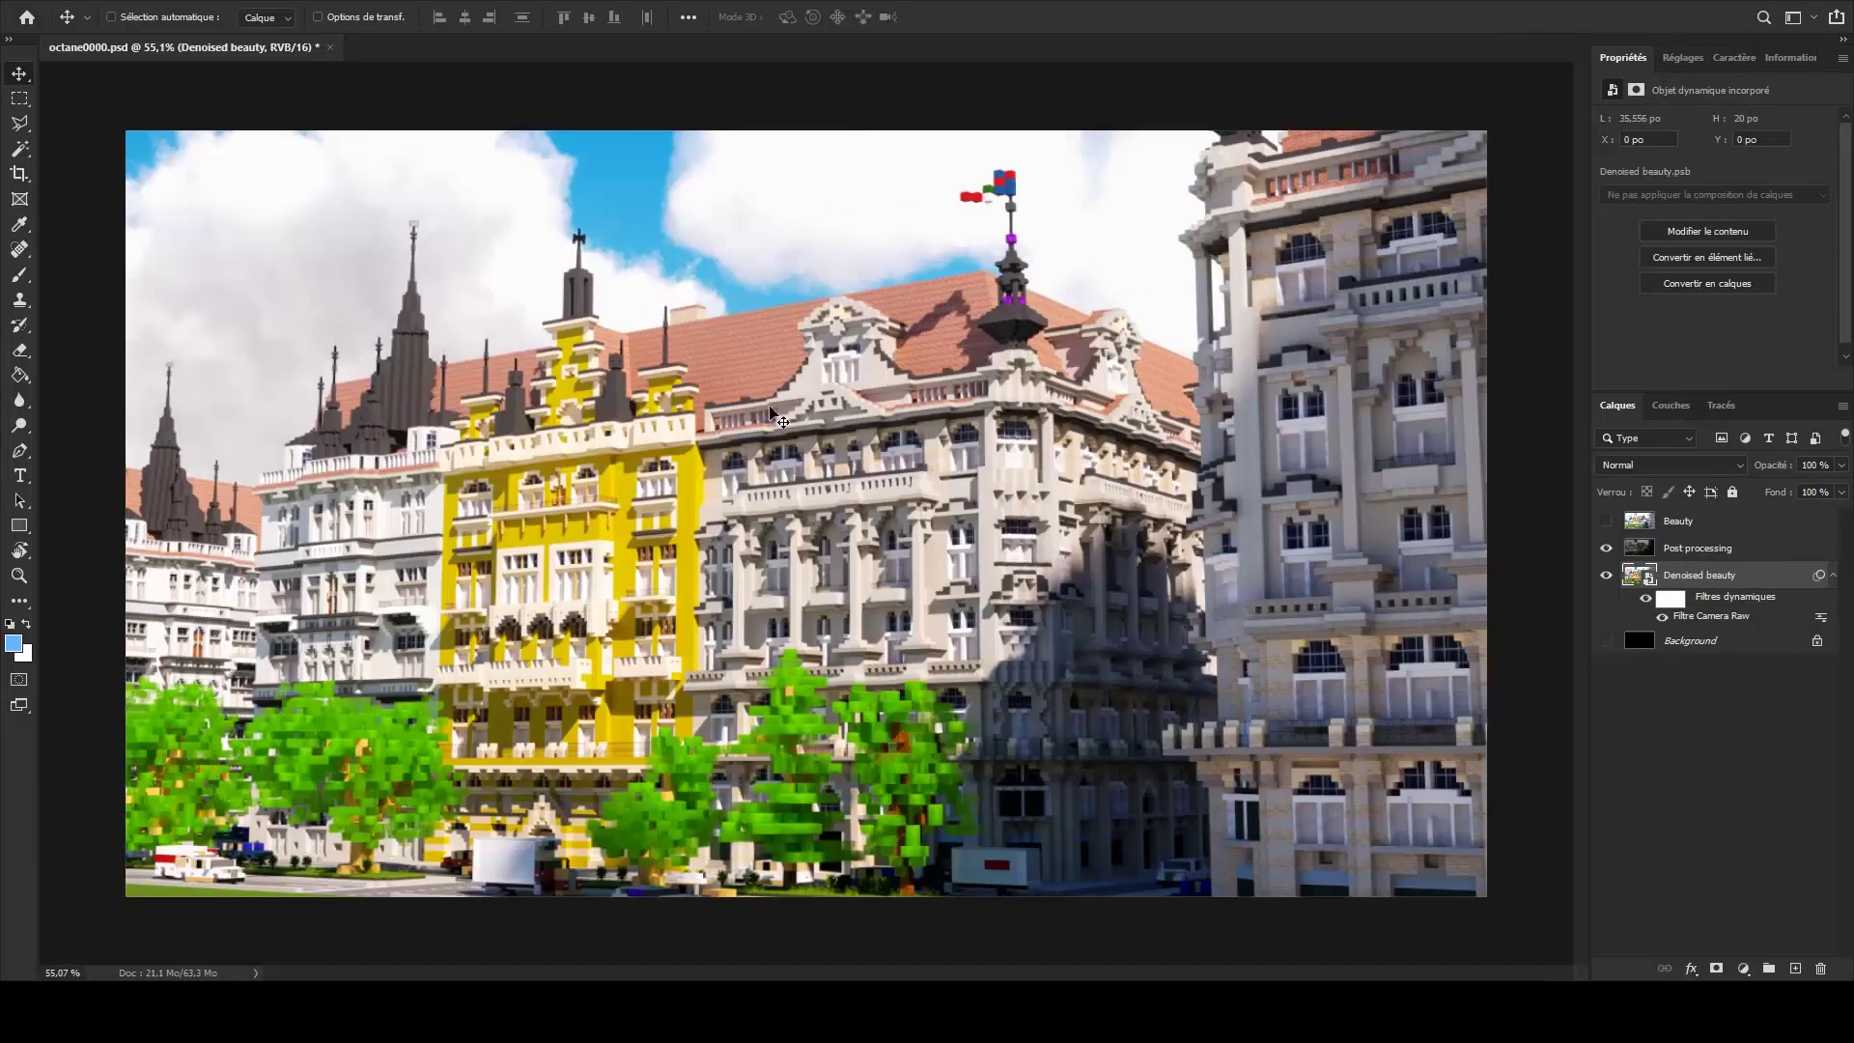
scroll(745, 733, "down", 10, "alt")
scroll(745, 733, "up", 10, "alt")
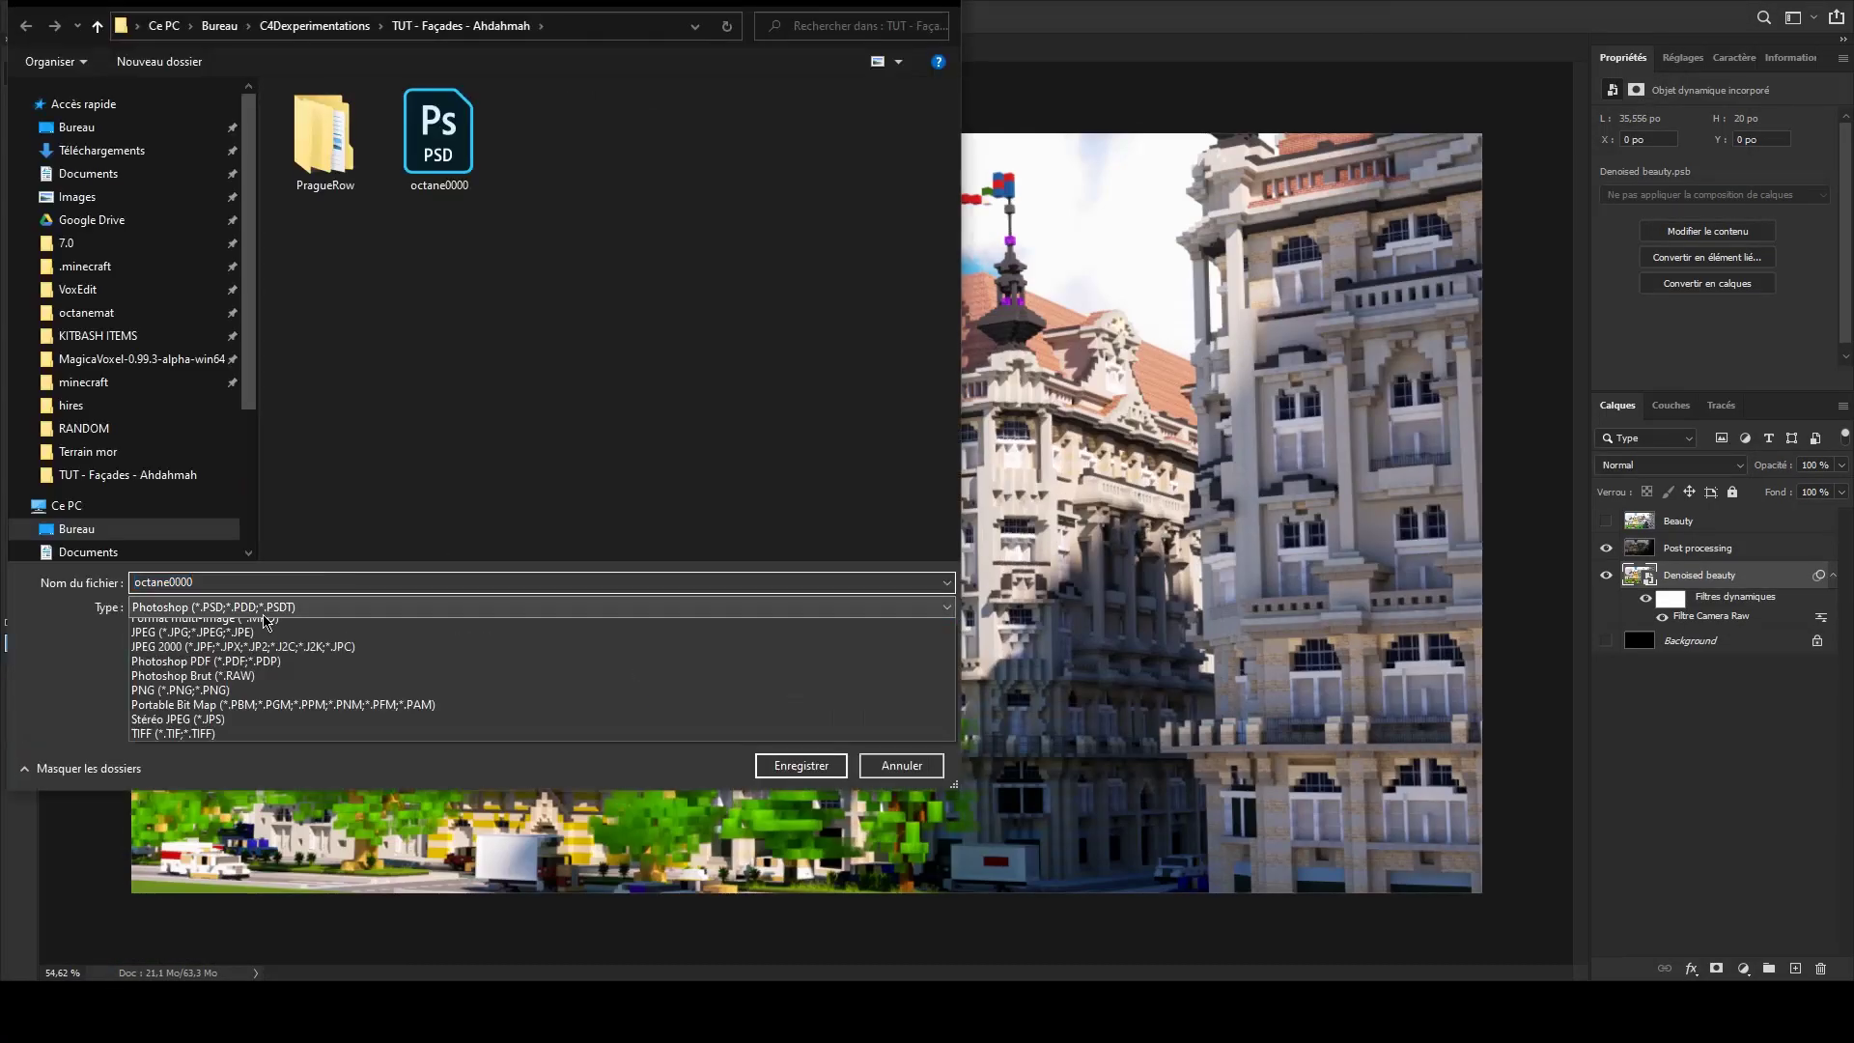
Save the graded image as a PNG named final in the project folder, using the large file size option.
left_click(290, 689)
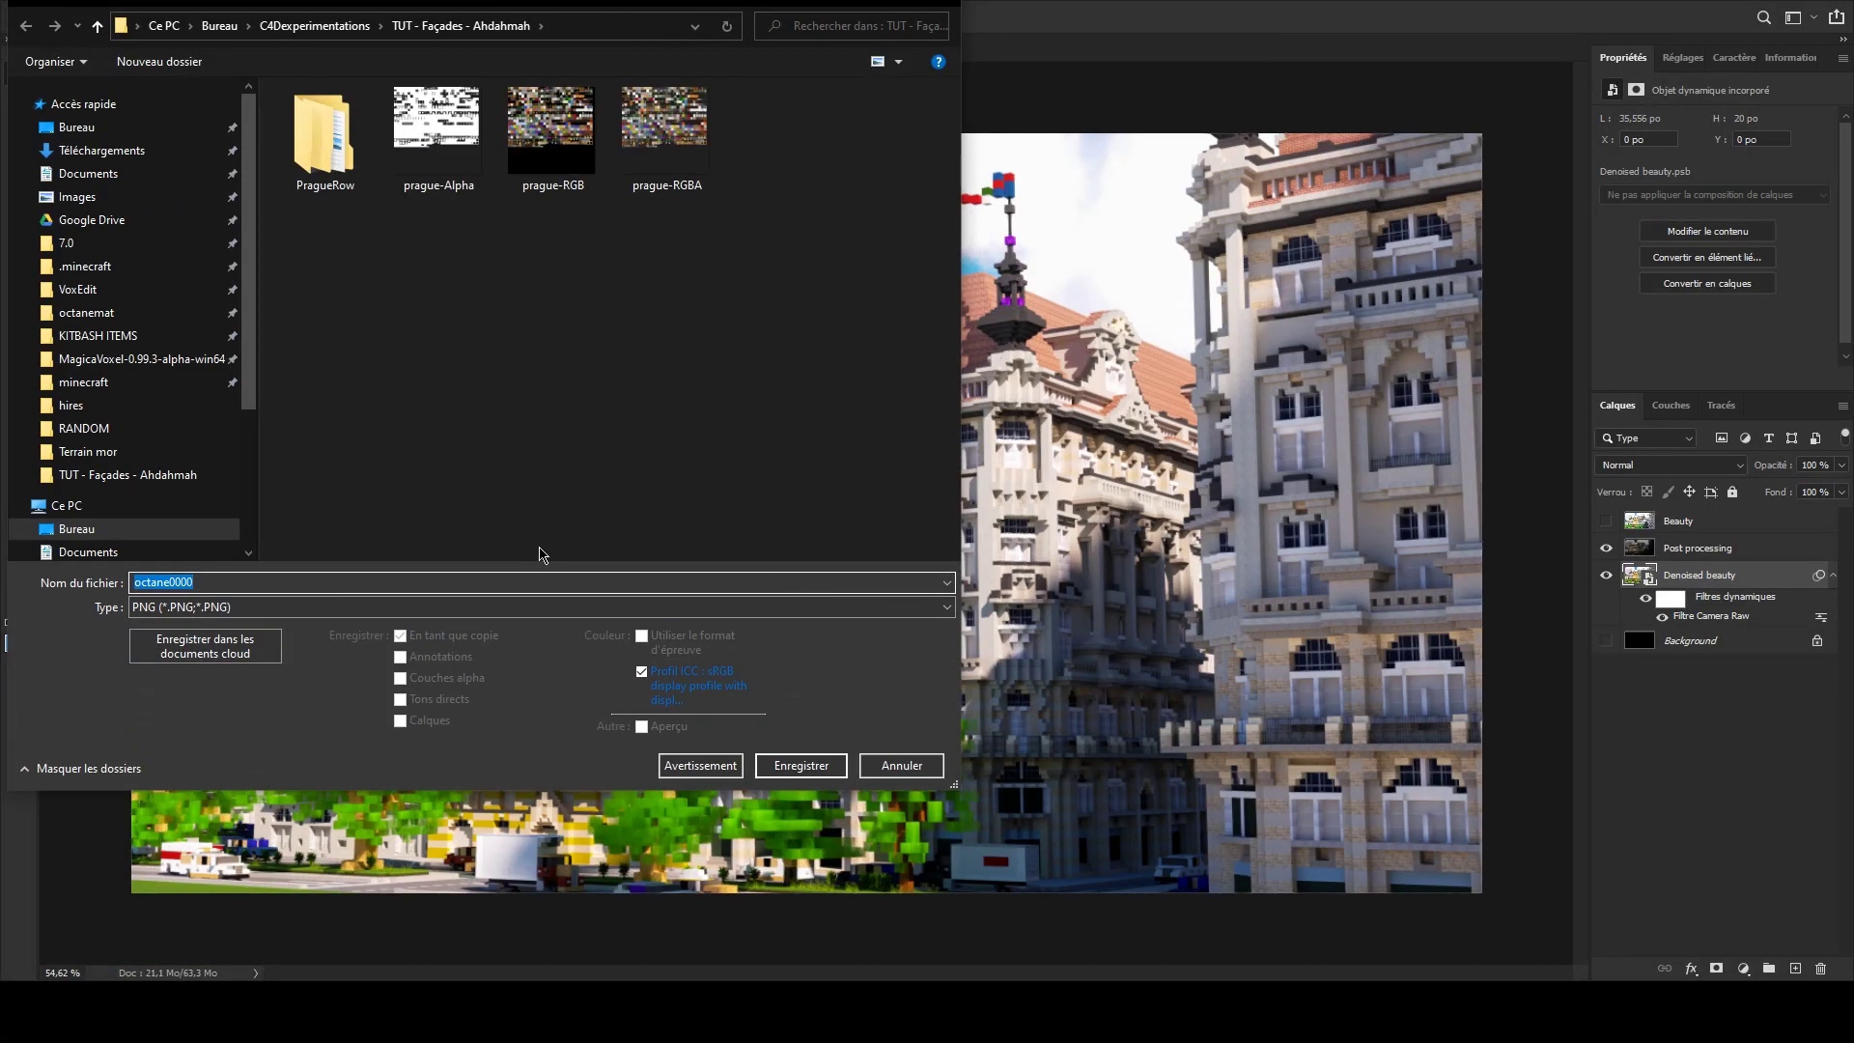
type("final")
key("Return")
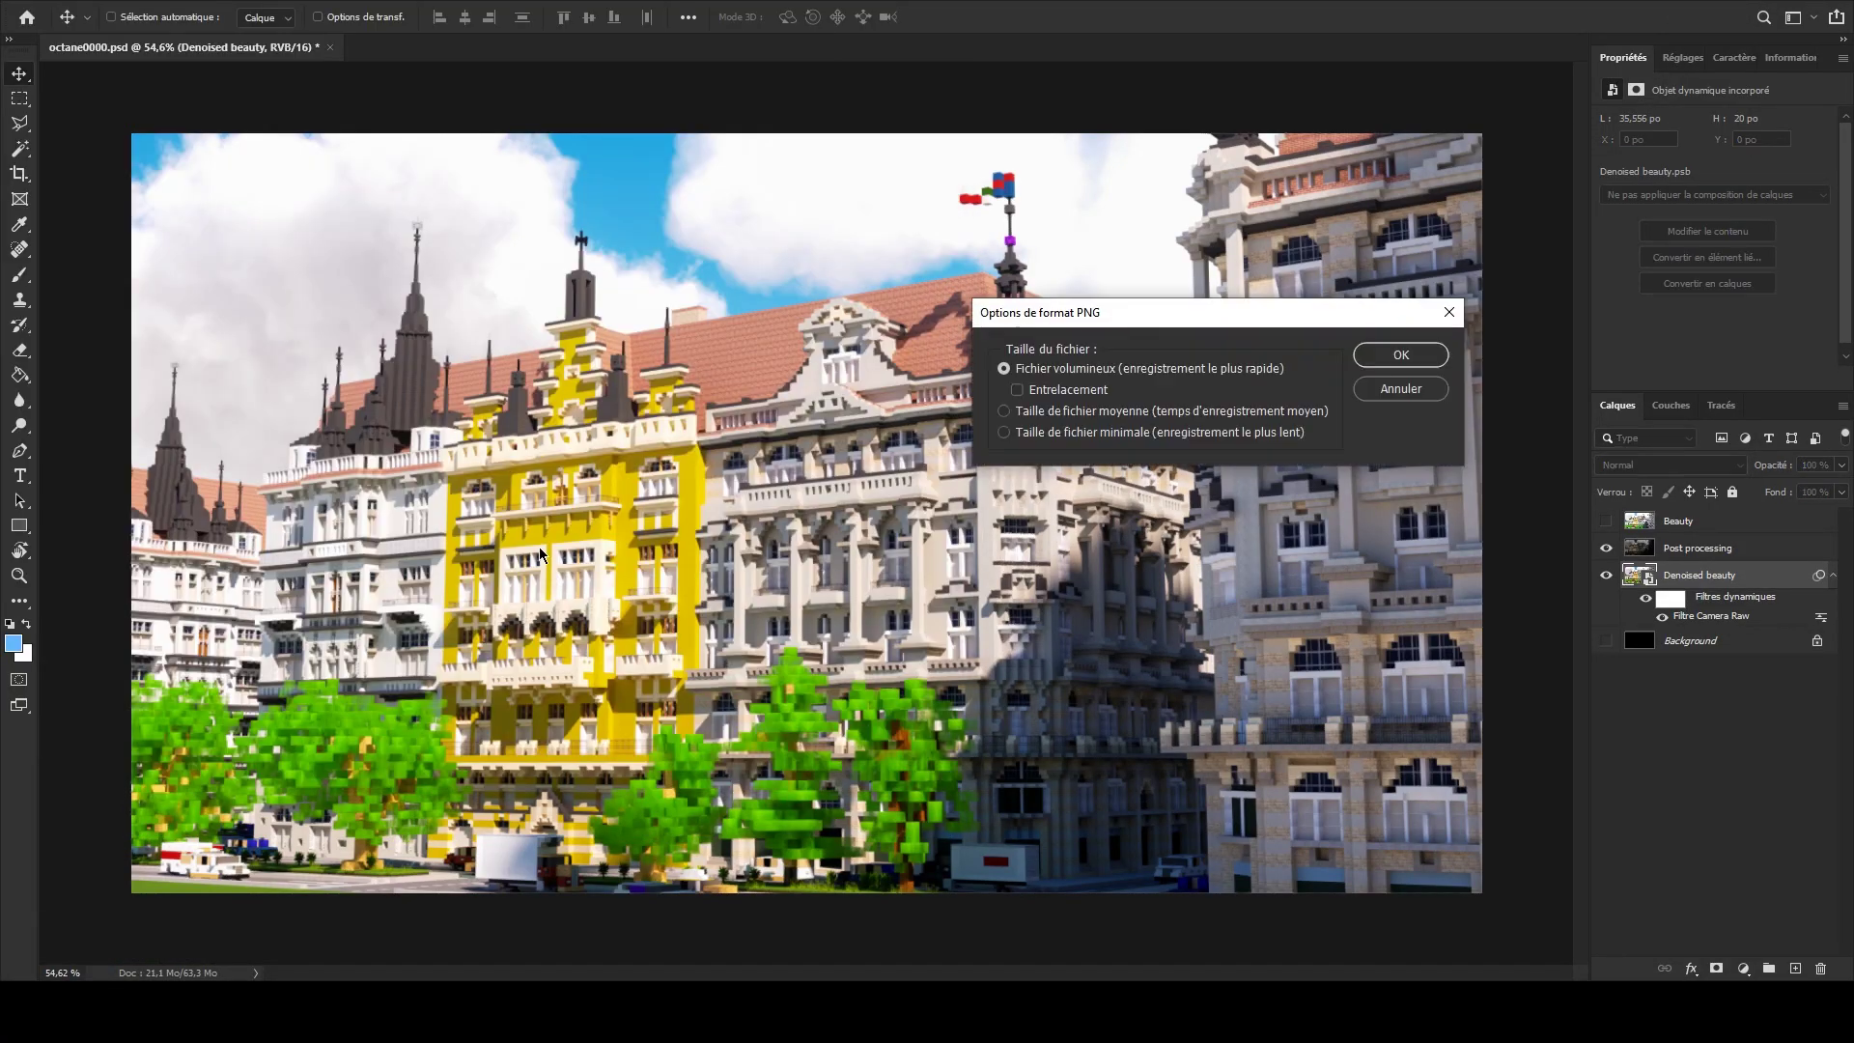
key("Return")
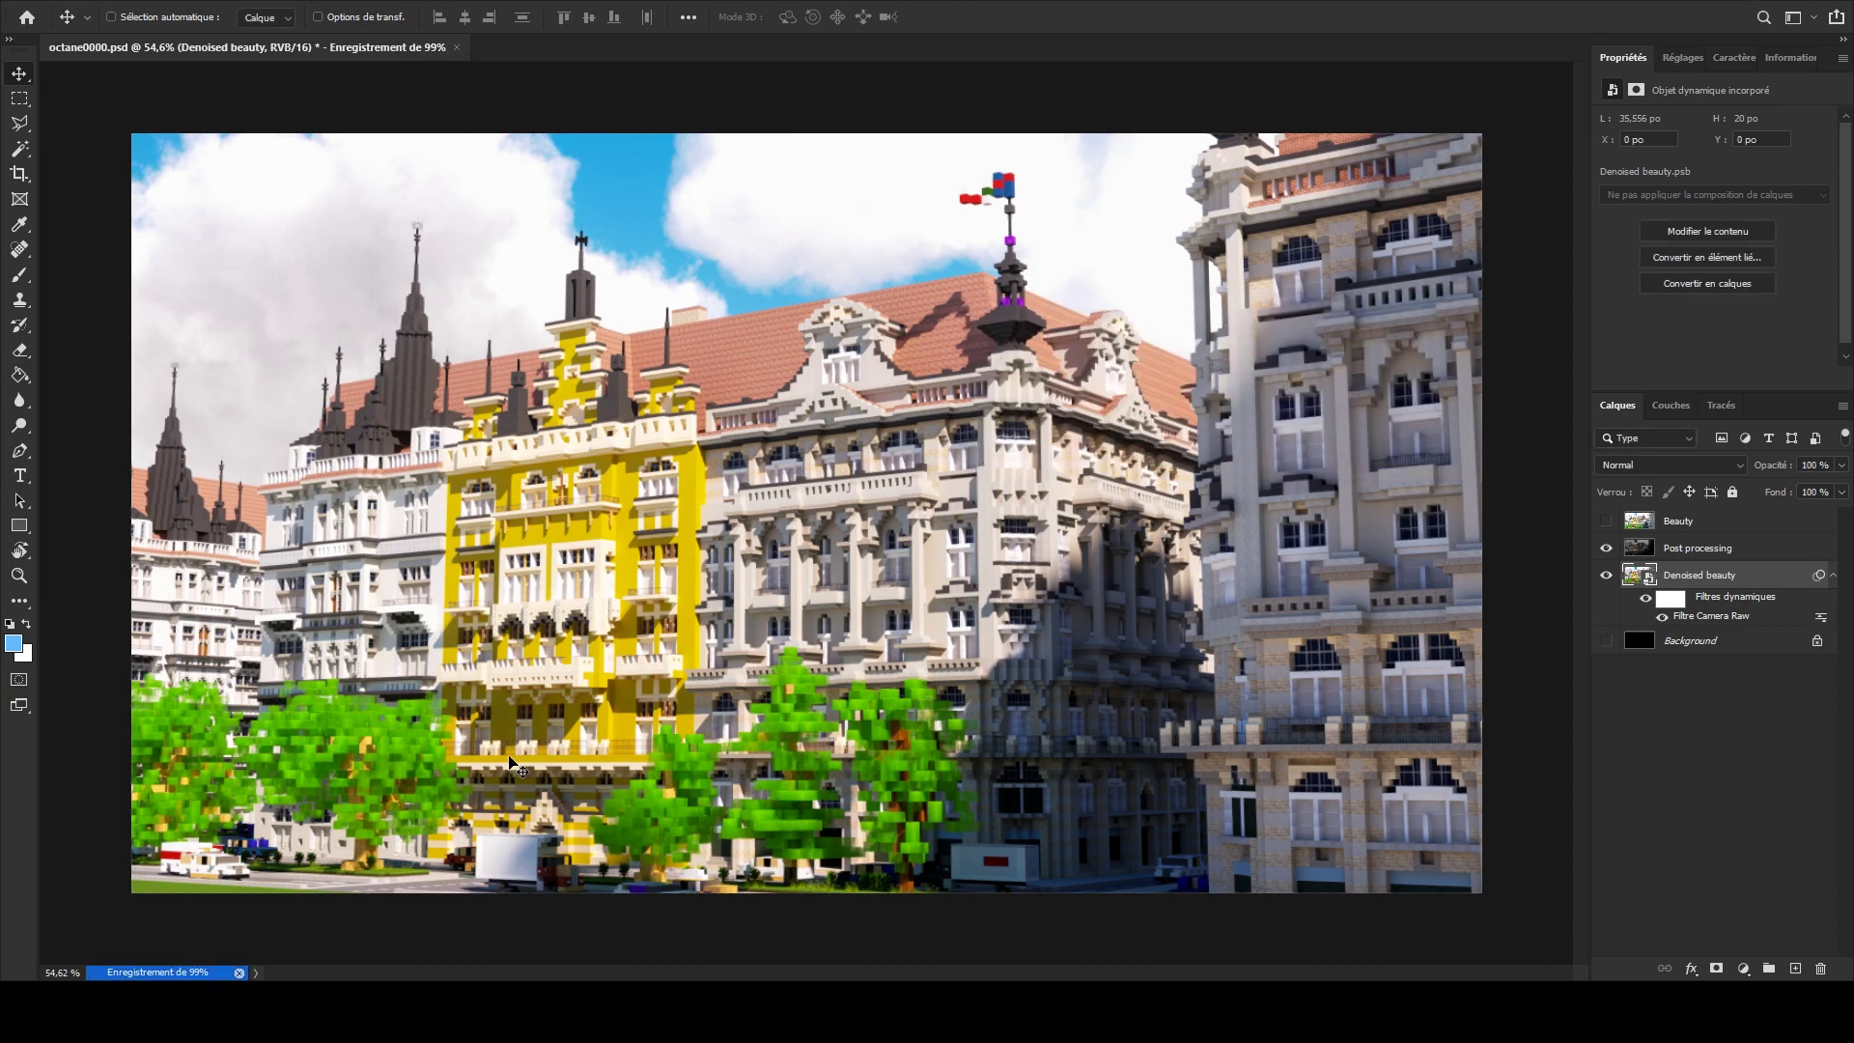